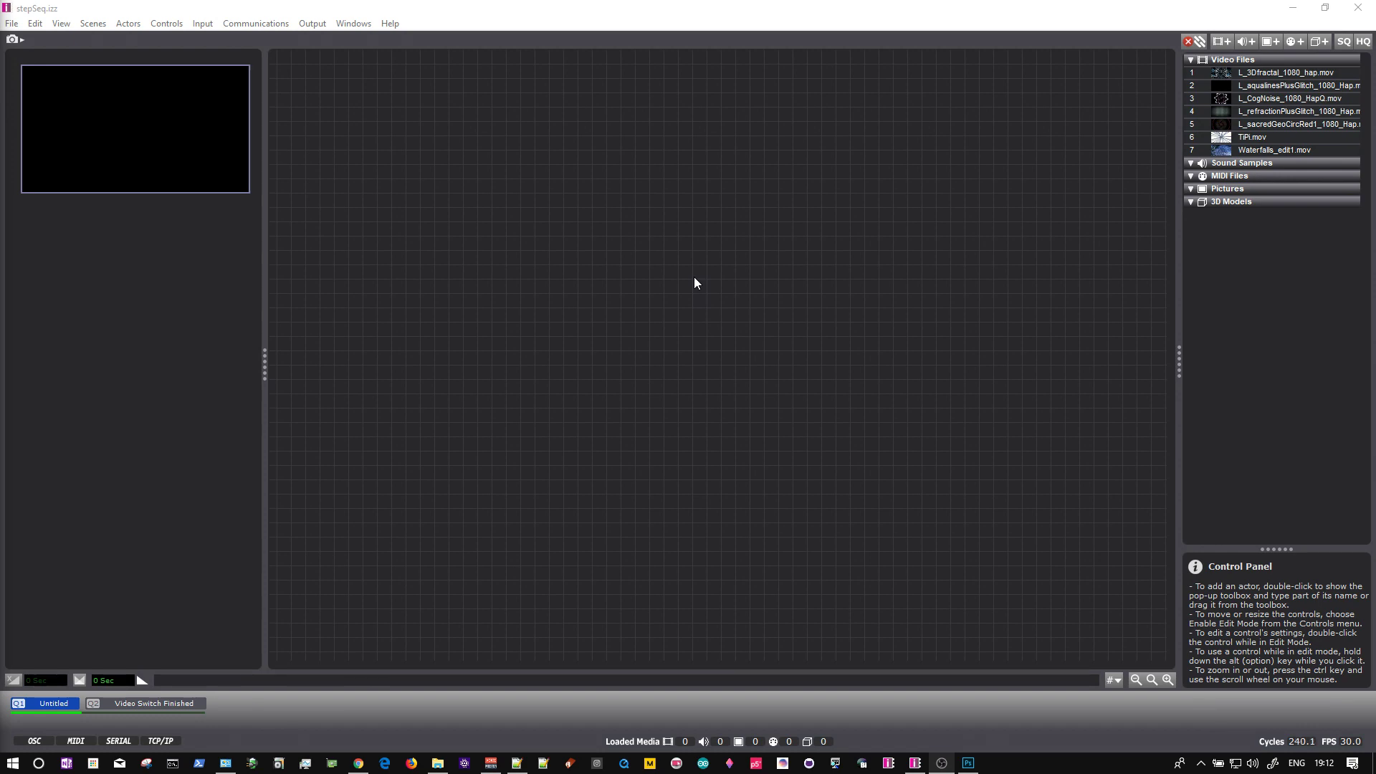
Add the L_3Dfractal_1080_hap.mov clip to the scene and move its Projector slightly further from the Movie Player
{"action": "left_click", "coordinate": [1004, 474]}
{"action": "left_click", "coordinate": [1212, 74]}
{"action": "left_click_drag", "start_coordinate": [1211, 72], "coordinate": [329, 114]}
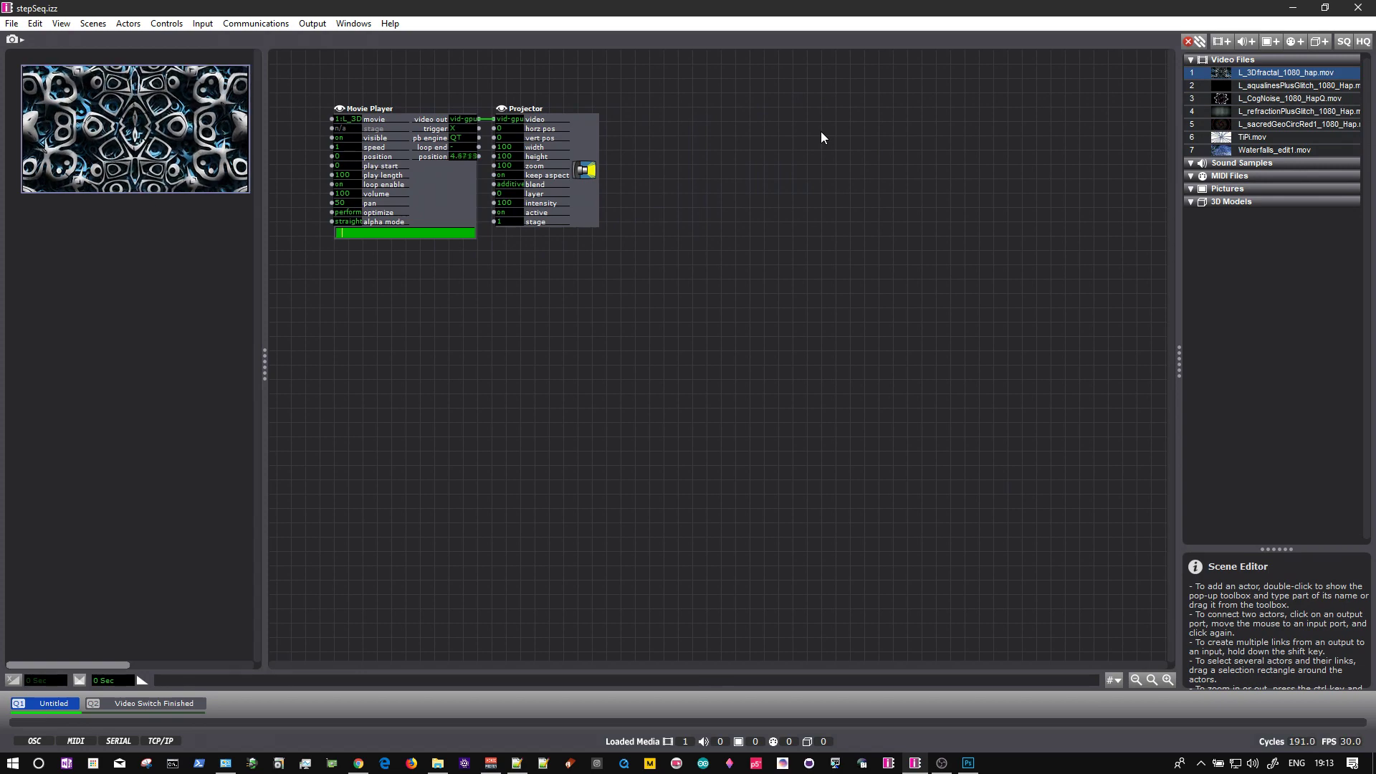
{"action": "left_click", "coordinate": [703, 248]}
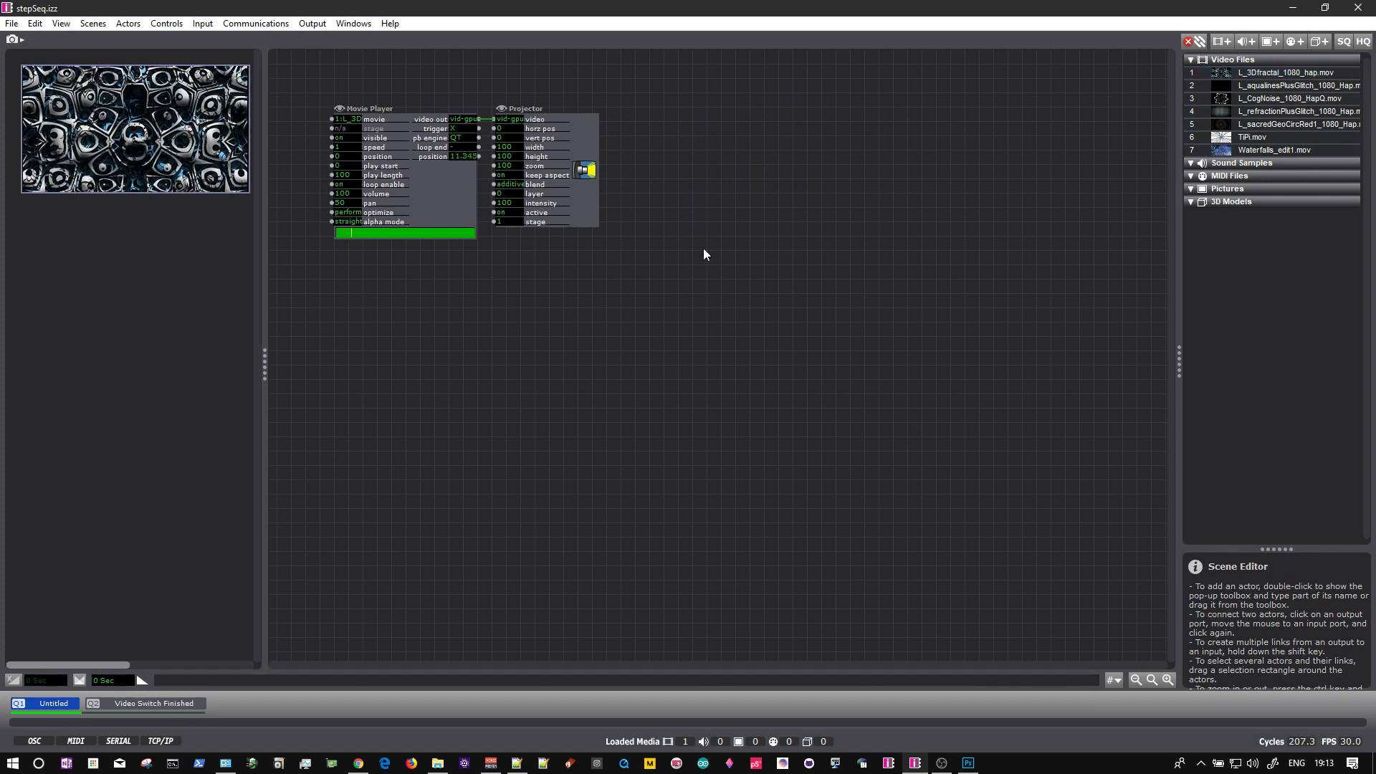
{"action": "left_click_drag", "start_coordinate": [582, 144], "coordinate": [601, 140]}
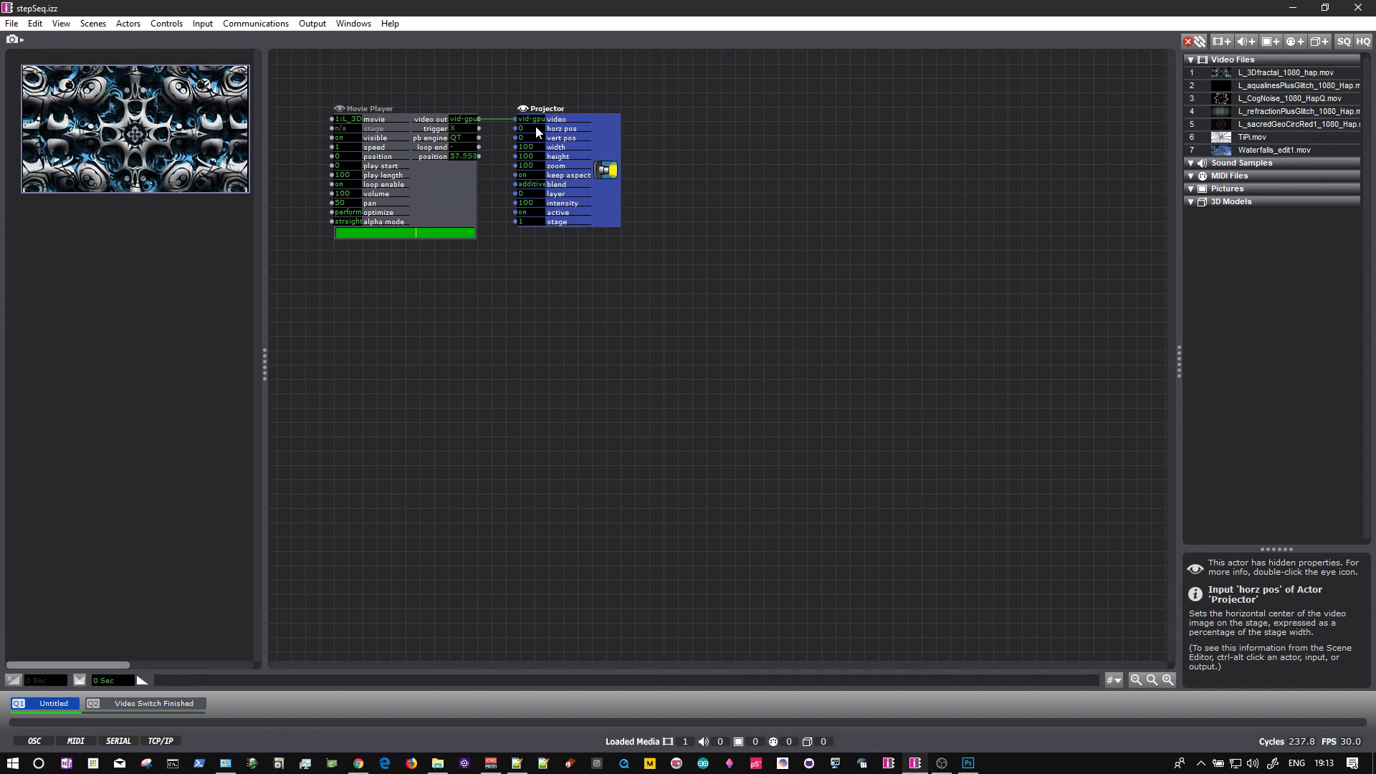
Set the Projector's width to 50 and its horizontal position to -25
{"action": "mouse_move", "coordinate": [536, 131]}
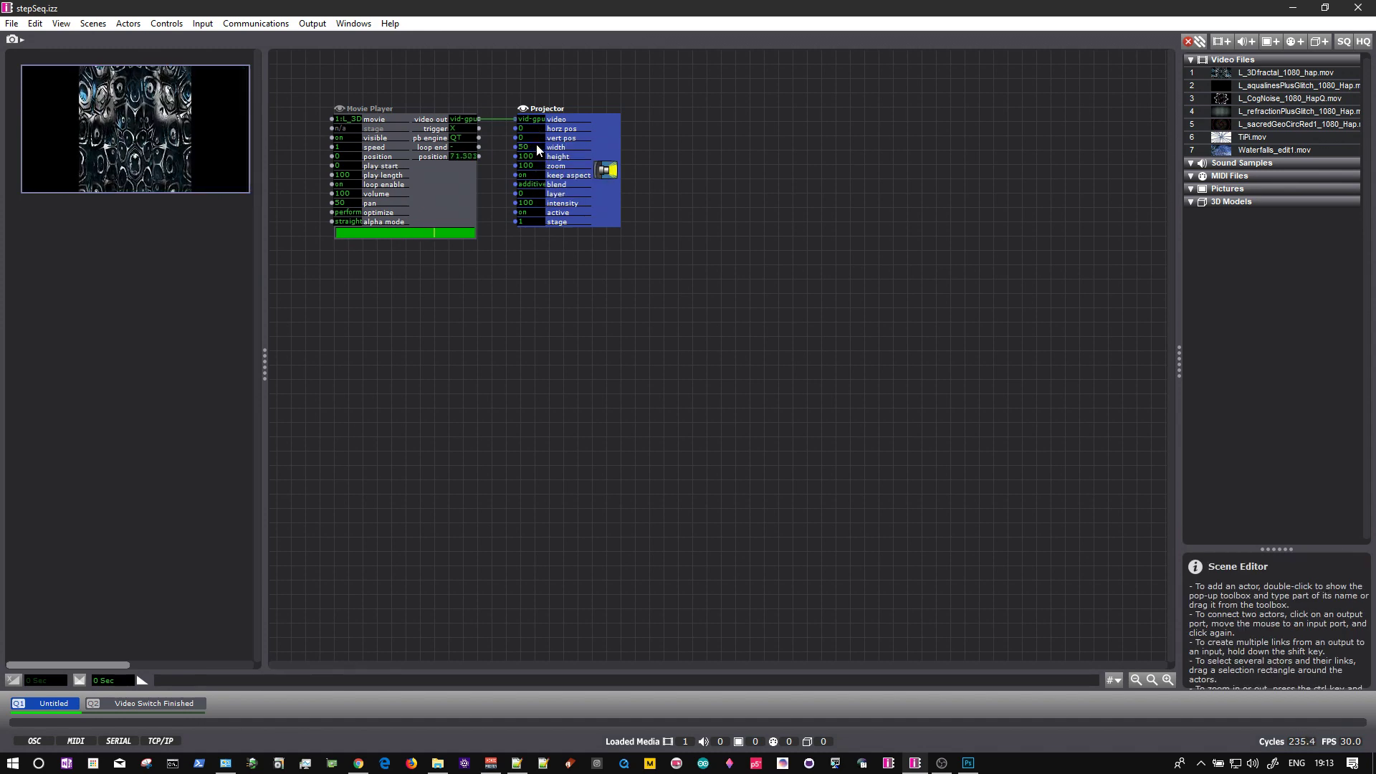
{"action": "left_click", "coordinate": [530, 128]}
{"action": "type", "text": "-25"}
{"action": "key", "text": "Return"}
Duplicate the linked Movie Player and Projector below the originals and set the copied player's movie to 5
{"action": "left_click_drag", "start_coordinate": [649, 280], "coordinate": [363, 122]}
{"action": "key", "text": "ctrl+d"}
{"action": "left_click_drag", "start_coordinate": [436, 192], "coordinate": [427, 332]}
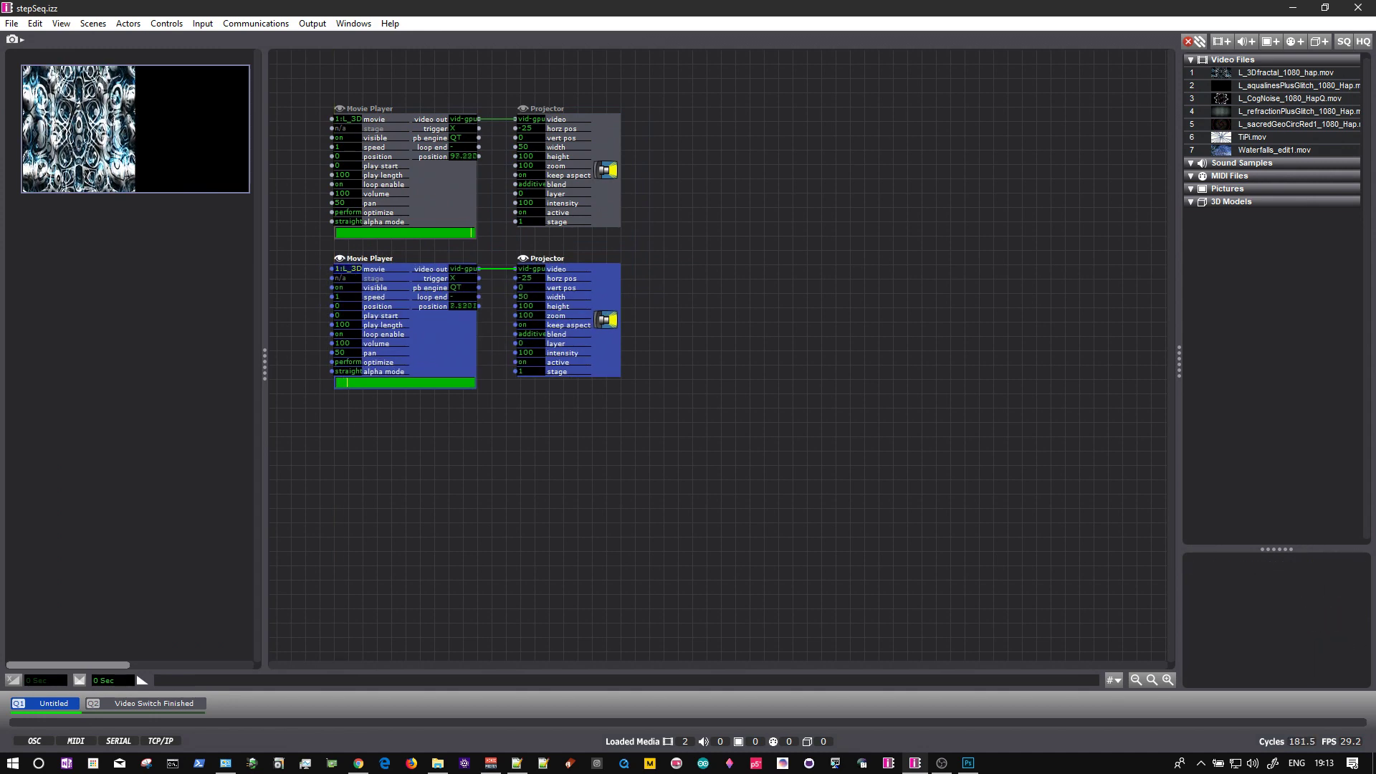
{"action": "left_click", "coordinate": [348, 269]}
{"action": "type", "text": "5"}
{"action": "key", "text": "Return"}
Set the horizontal position of the lower Projector to 25
{"action": "left_click", "coordinate": [506, 355]}
{"action": "left_click", "coordinate": [539, 278]}
{"action": "type", "text": "25"}
{"action": "key", "text": "Return"}
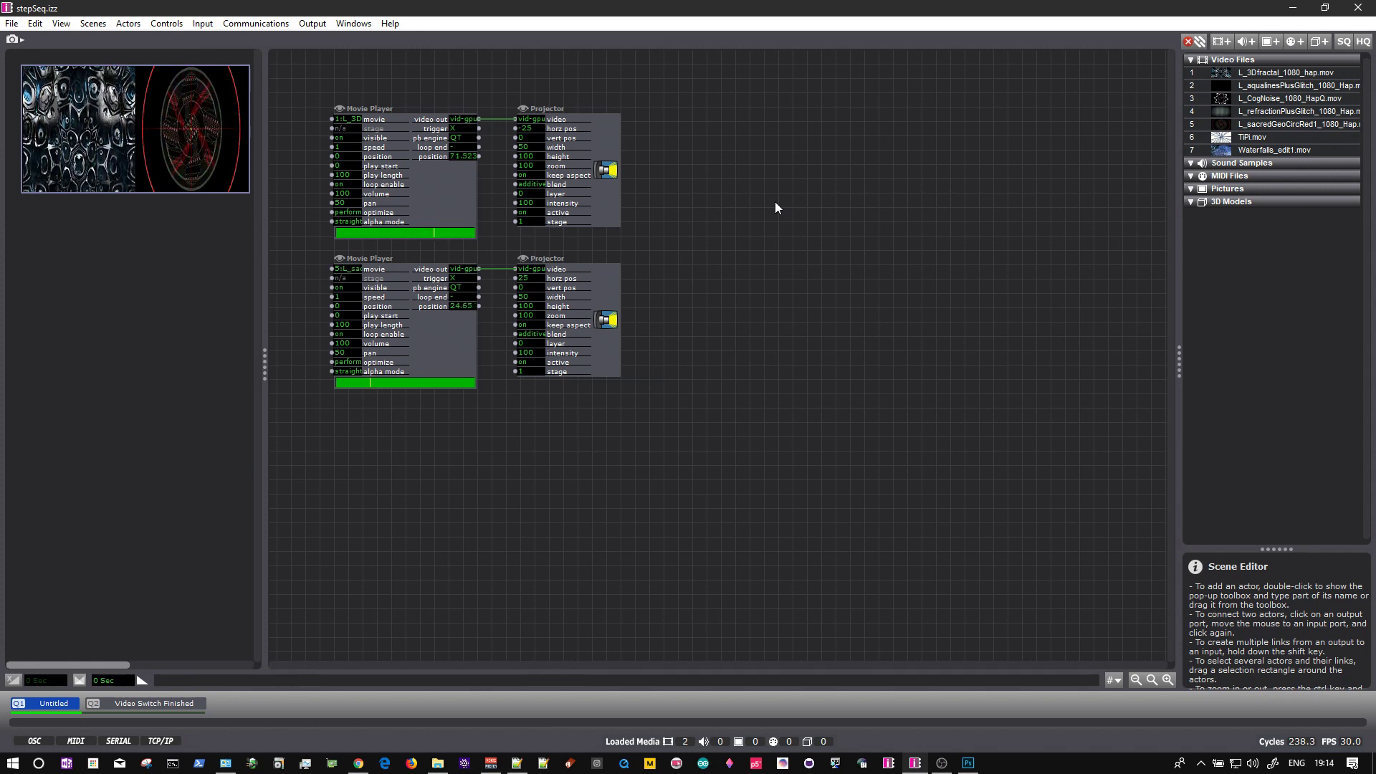
Add a Selector actor with 4 inputs beside the Projectors and place a duplicate of it below
{"action": "double_click", "coordinate": [776, 206]}
{"action": "type", "text": "sel"}
{"action": "key", "text": "Return"}
{"action": "left_click", "coordinate": [783, 212]}
{"action": "type", "text": "4"}
{"action": "key", "text": "Return"}
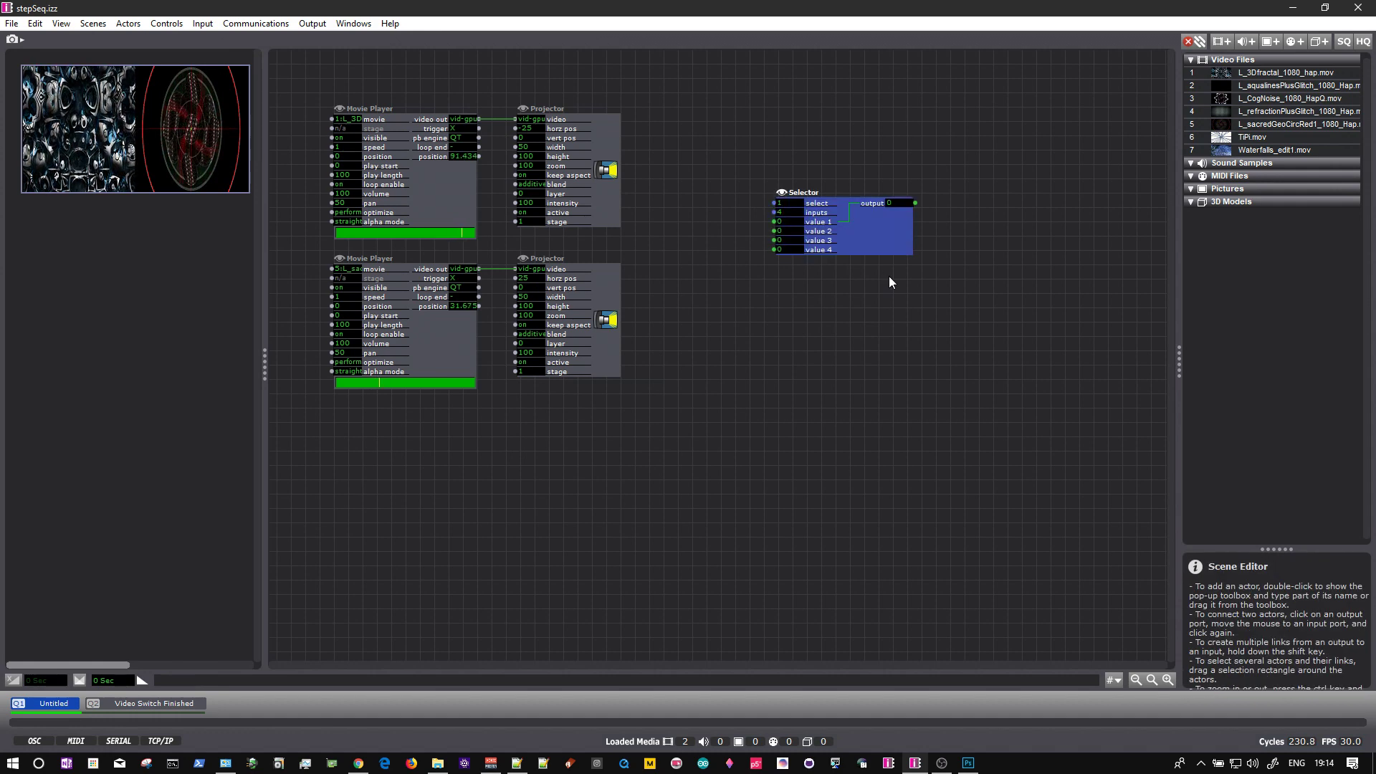
{"action": "mouse_move", "coordinate": [877, 232]}
{"action": "left_mouse_down"}
{"action": "mouse_move", "coordinate": [895, 216]}
{"action": "mouse_move", "coordinate": [885, 238]}
{"action": "mouse_move", "coordinate": [884, 226]}
{"action": "left_mouse_up"}
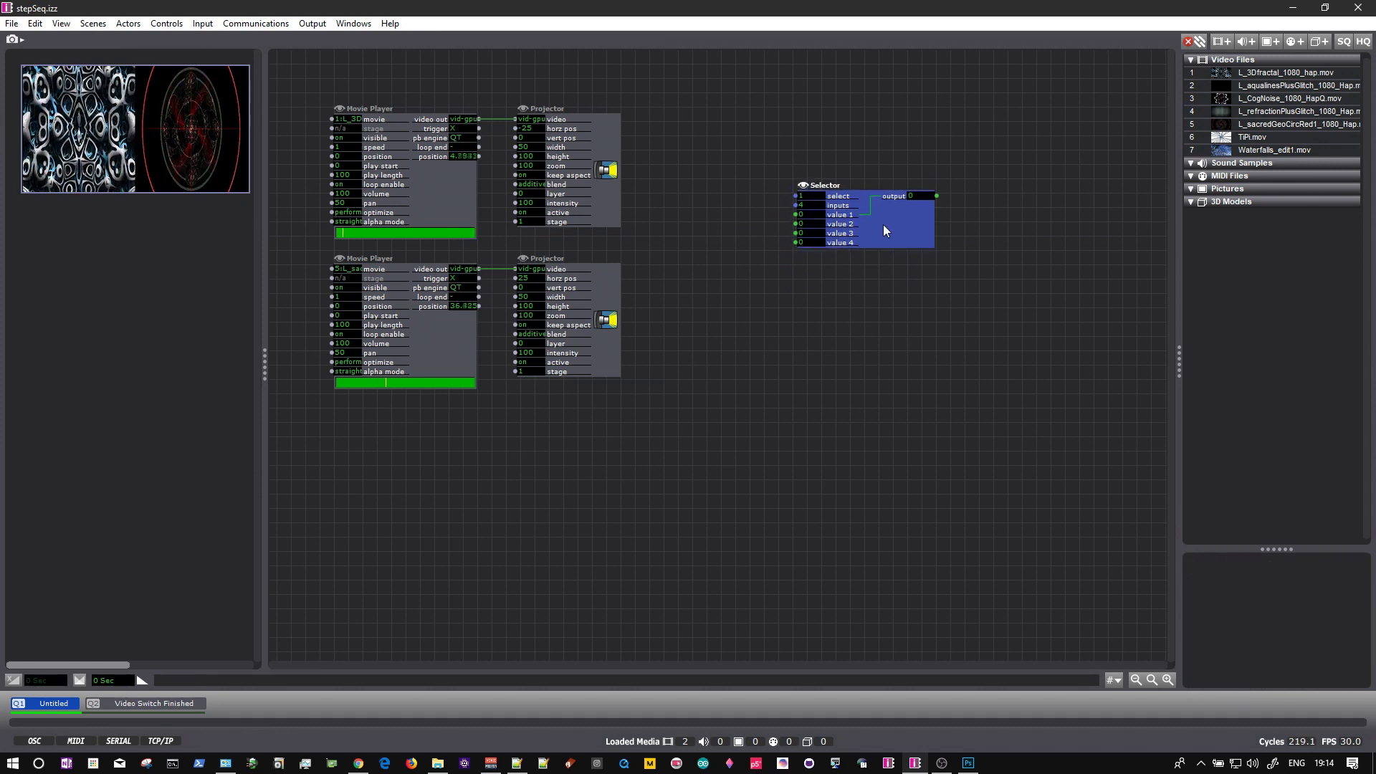
{"action": "left_click_drag", "start_coordinate": [884, 229], "coordinate": [884, 213]}
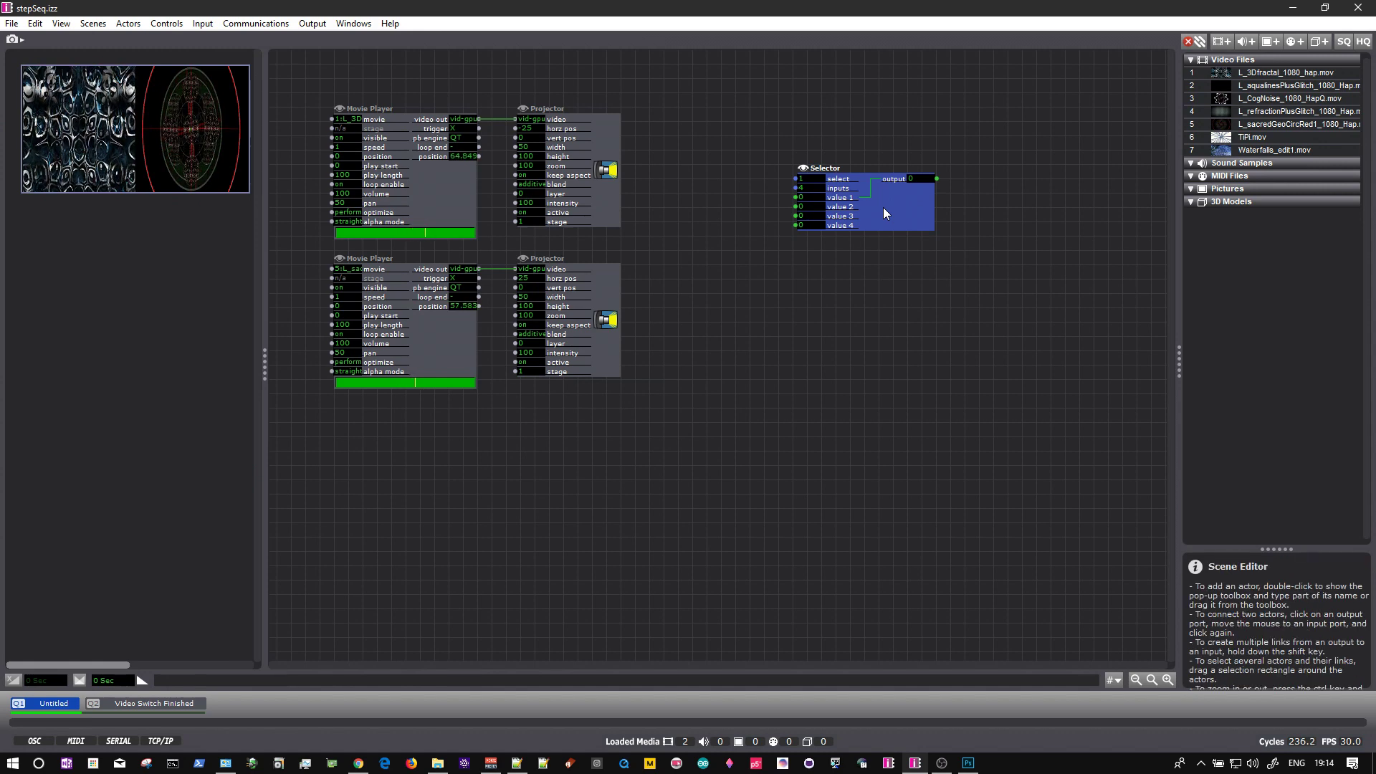
{"action": "left_click_drag", "start_coordinate": [882, 208], "coordinate": [876, 332]}
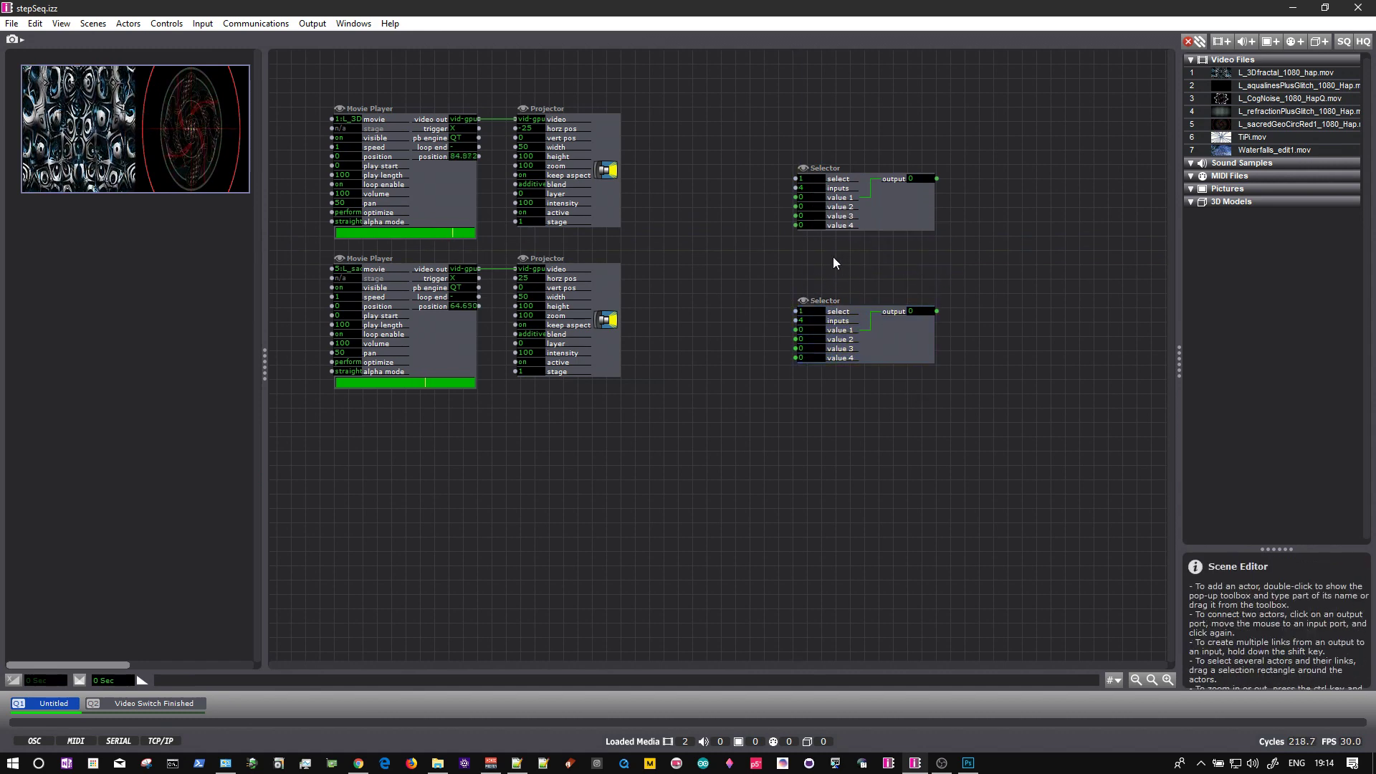
Add a Counter actor directly above the upper Selector
{"action": "double_click", "coordinate": [790, 90]}
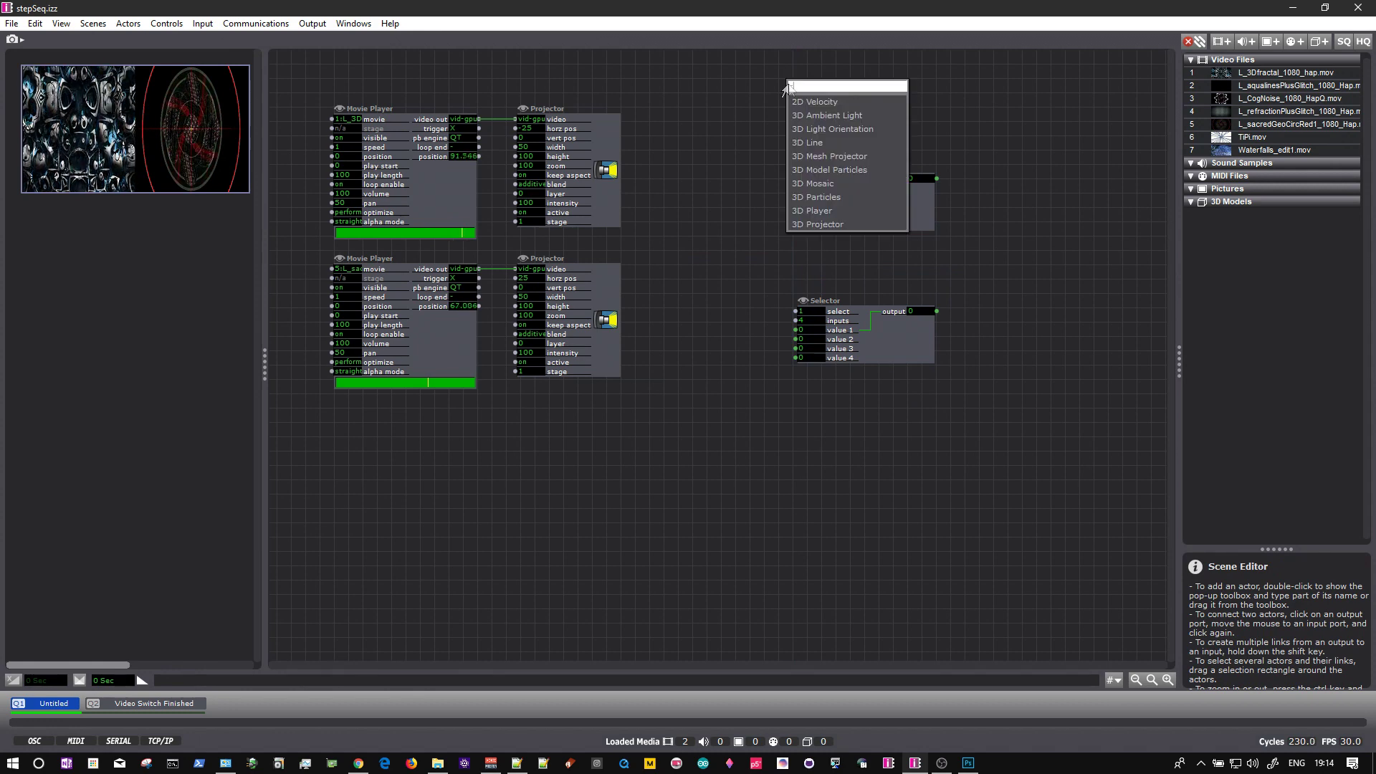
{"action": "type", "text": "counter"}
{"action": "key", "text": "Return"}
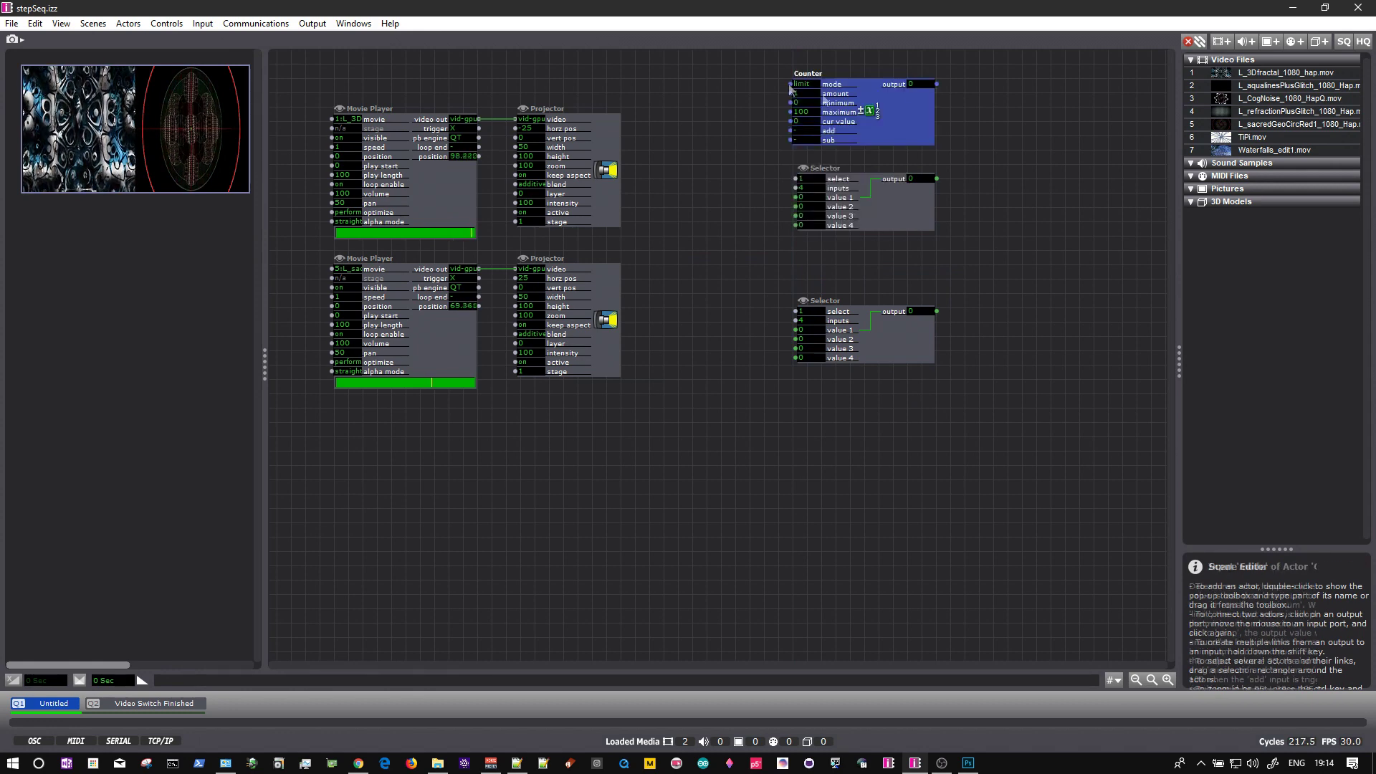
{"action": "left_click_drag", "start_coordinate": [906, 105], "coordinate": [911, 108]}
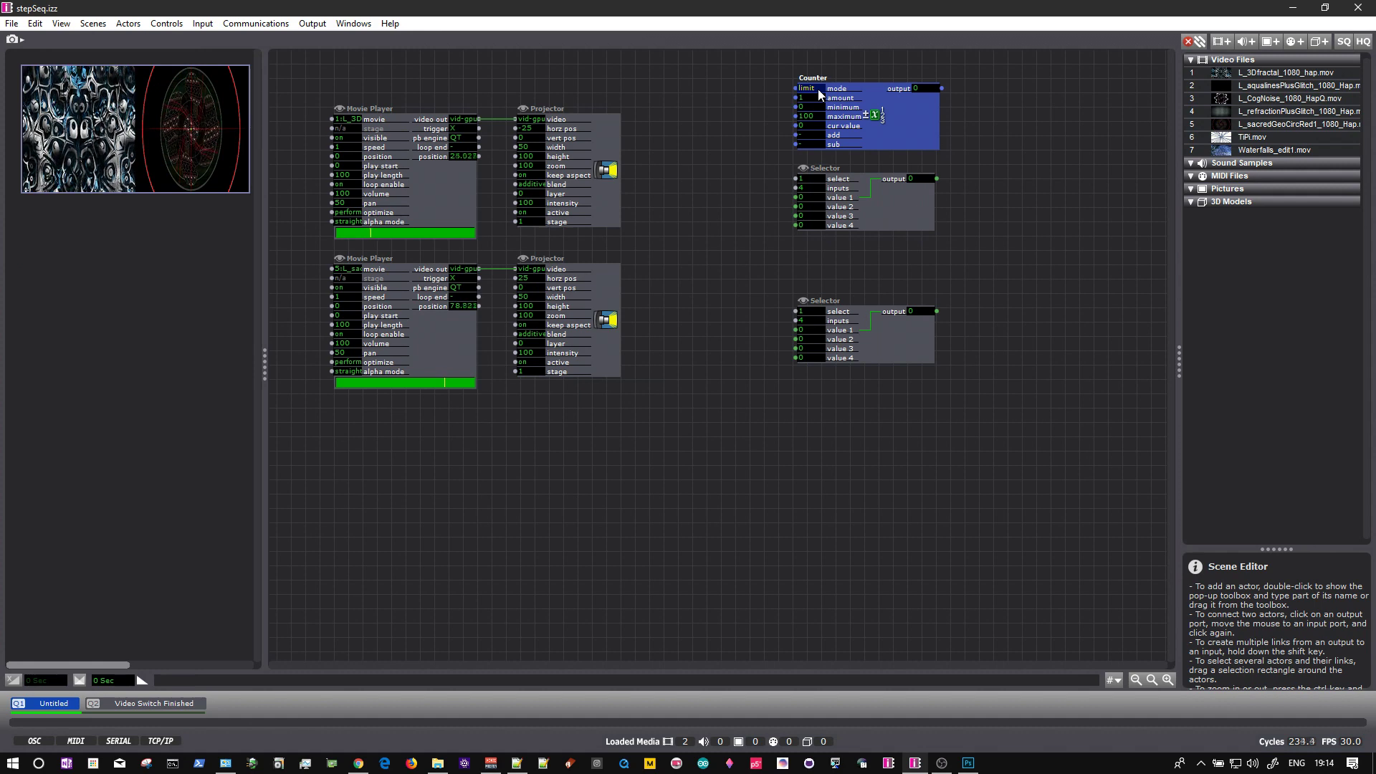
Set the Counter's mode to wrap, with a minimum of 1 and a maximum of 4
{"action": "left_click_drag", "start_coordinate": [818, 89], "coordinate": [755, 83]}
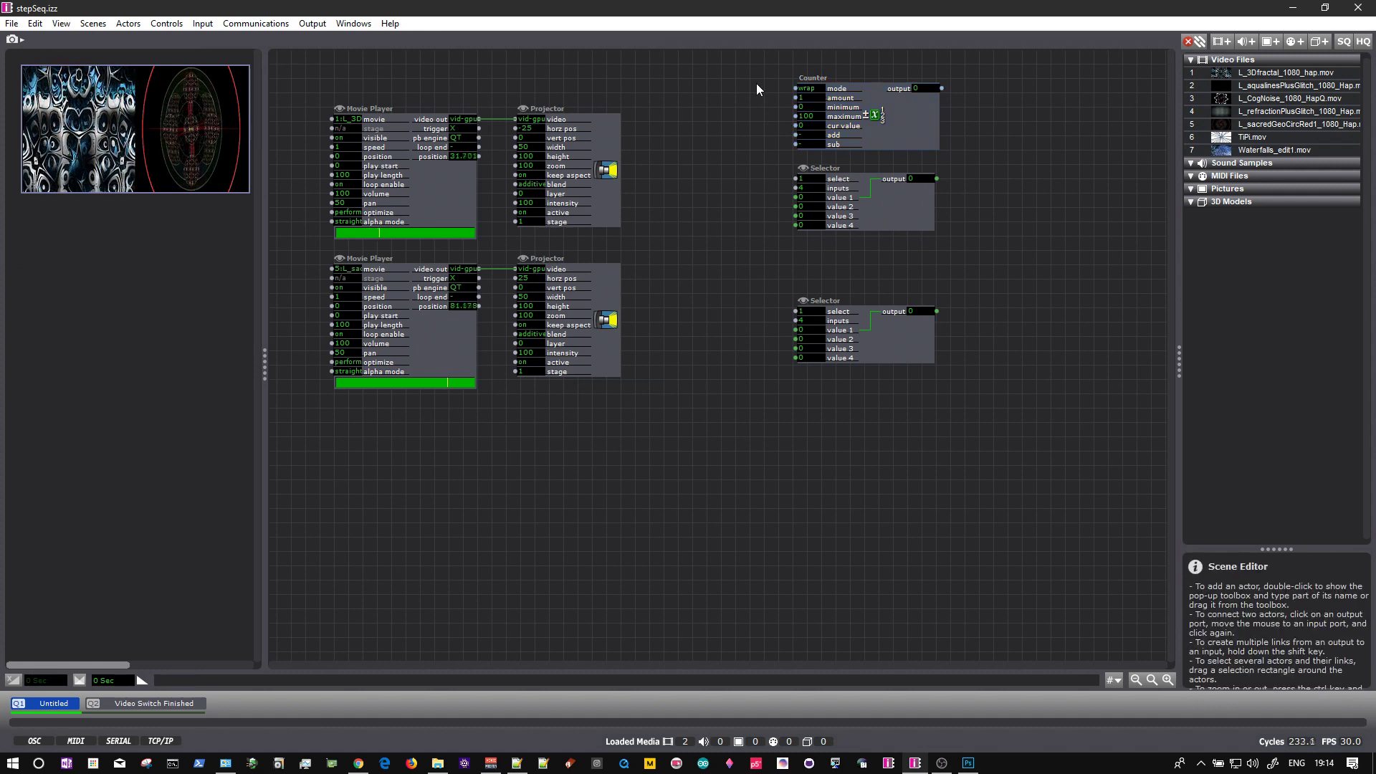
{"action": "left_click", "coordinate": [810, 107]}
{"action": "type", "text": "1"}
{"action": "left_click", "coordinate": [808, 117]}
{"action": "type", "text": "4"}
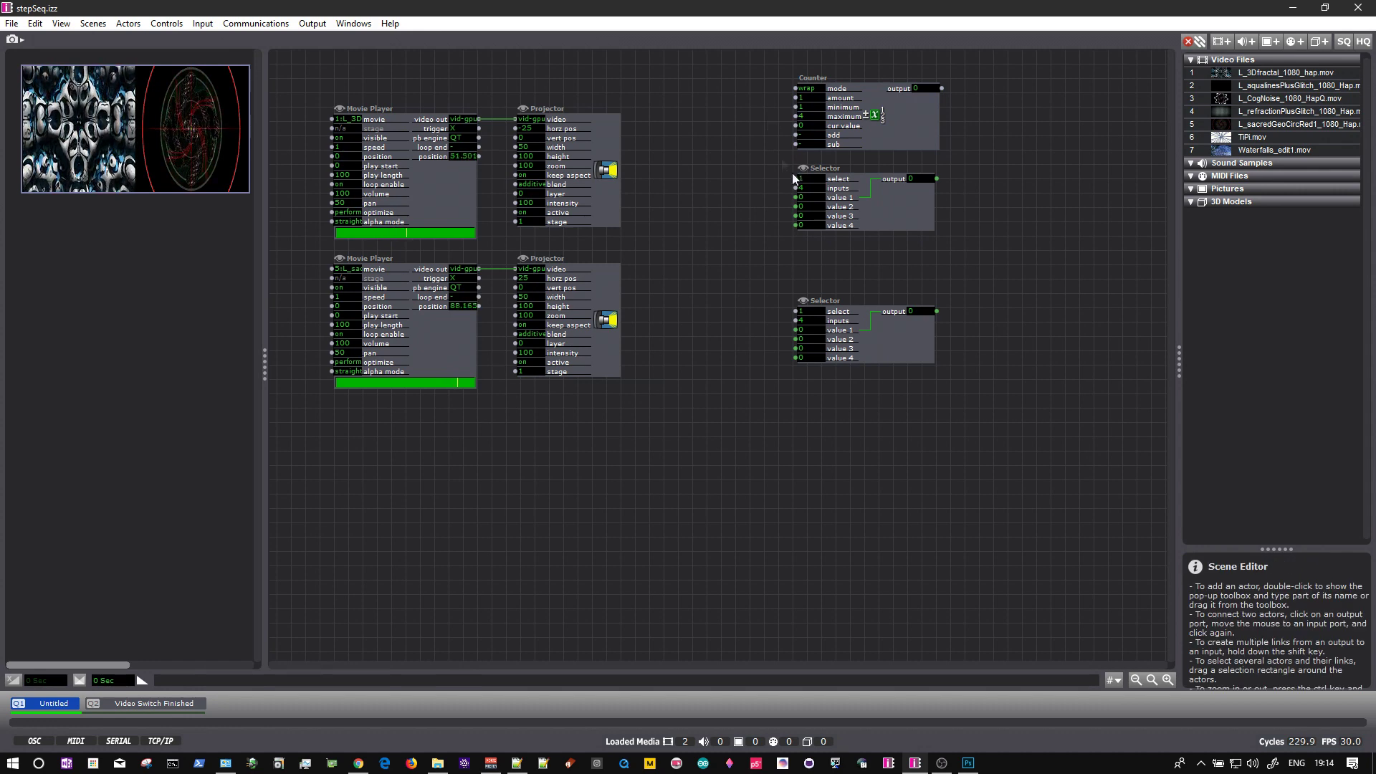
Link the Counter's output to the select input of the upper Selector
{"action": "left_click", "coordinate": [943, 88]}
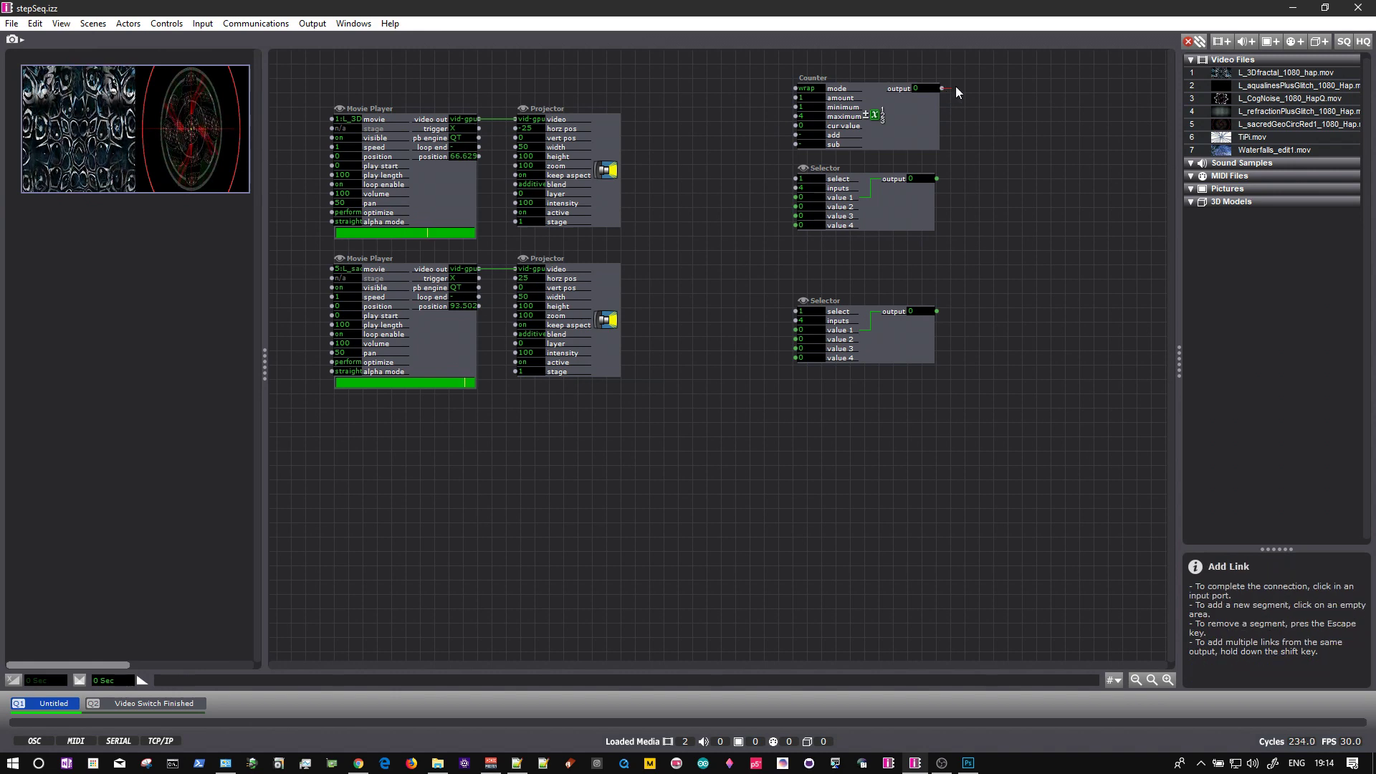
{"action": "left_click", "coordinate": [794, 178]}
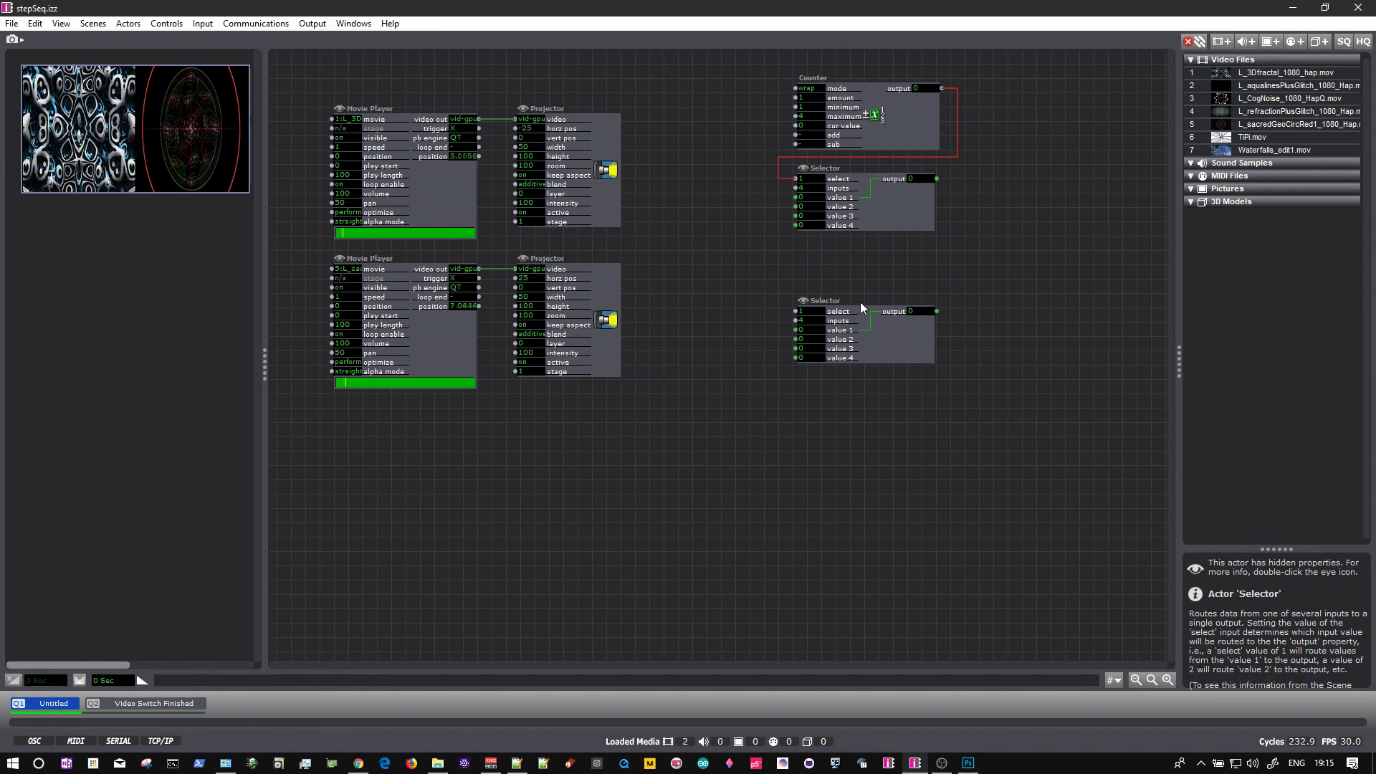
Add a Value Delay Line actor between the two Selectors and link the Counter's output to its value input
{"action": "double_click", "coordinate": [798, 264]}
{"action": "type", "text": "valu"}
{"action": "key", "text": "Return"}
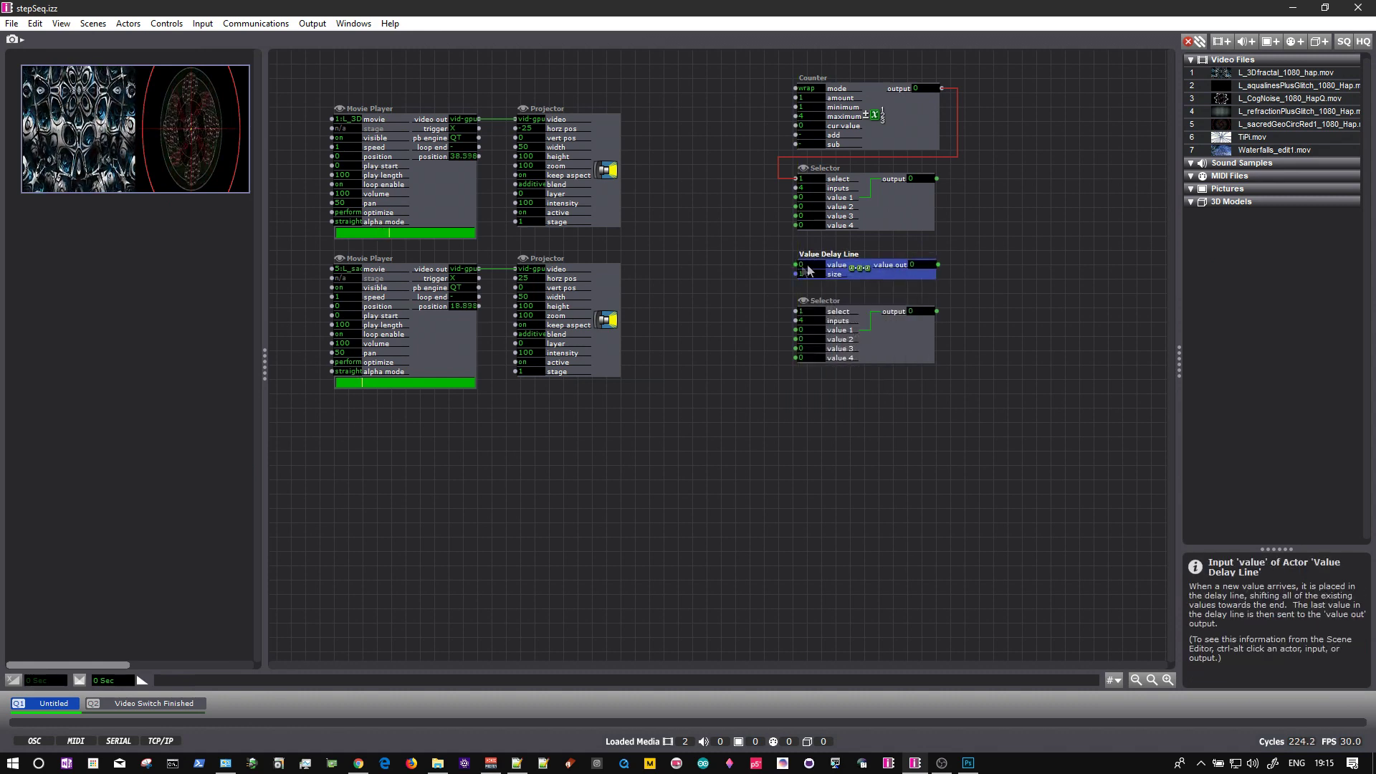
{"action": "left_click", "coordinate": [941, 88]}
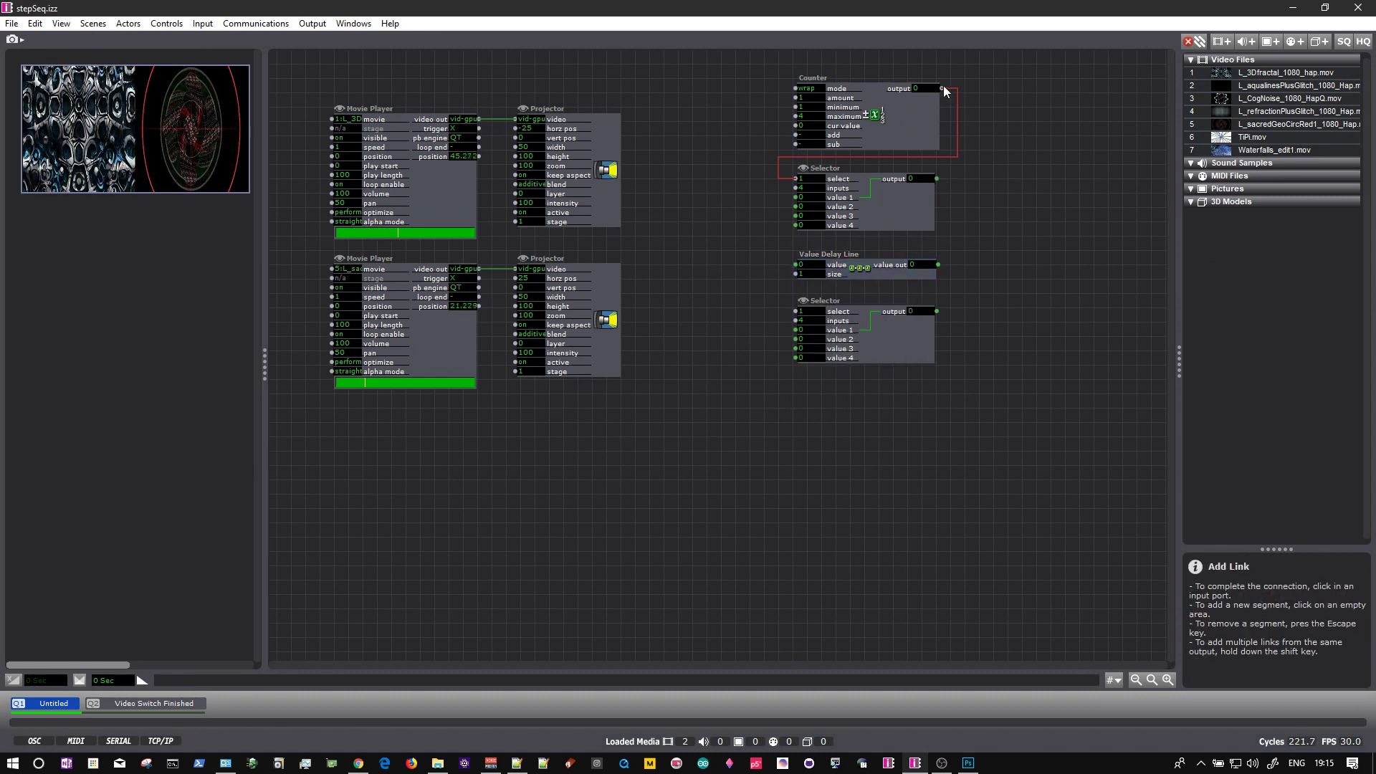
{"action": "left_click", "coordinate": [957, 246]}
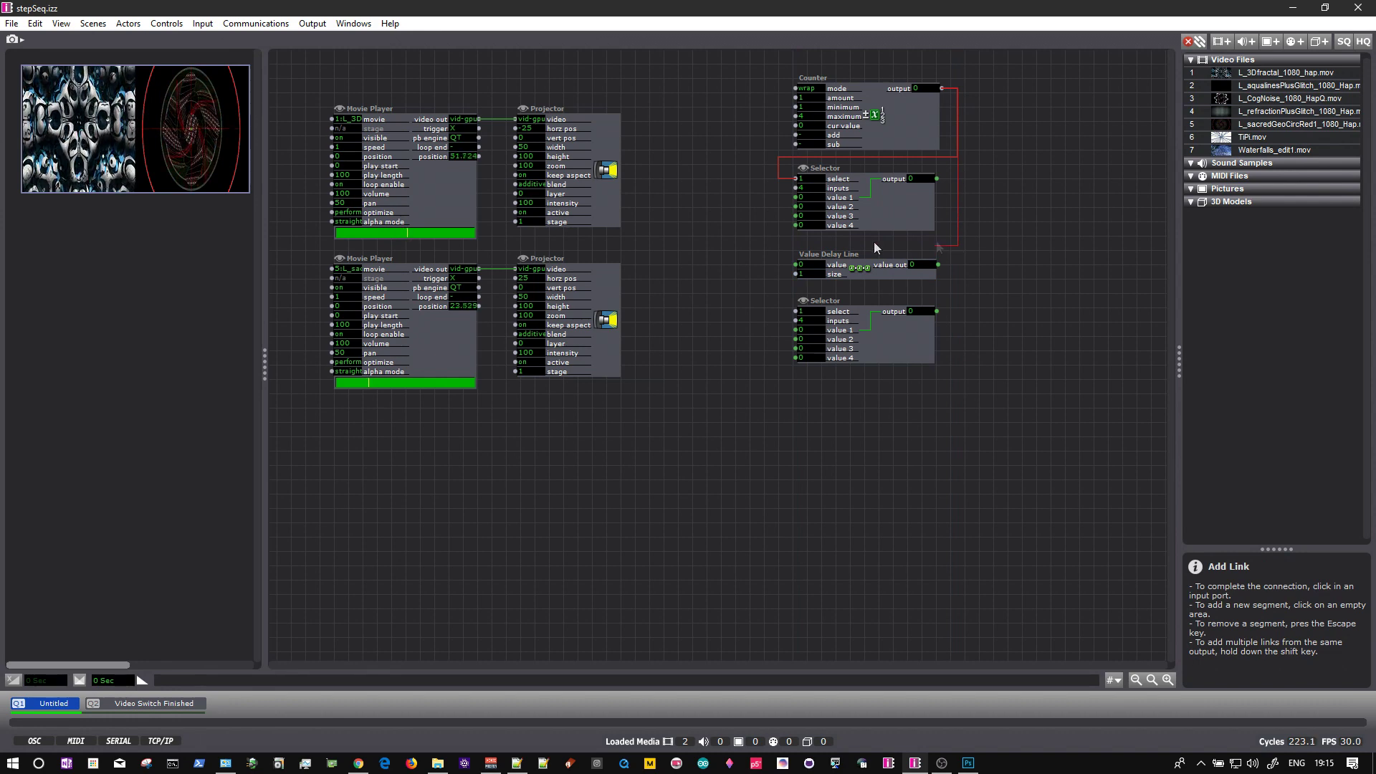
{"action": "left_click", "coordinate": [793, 264]}
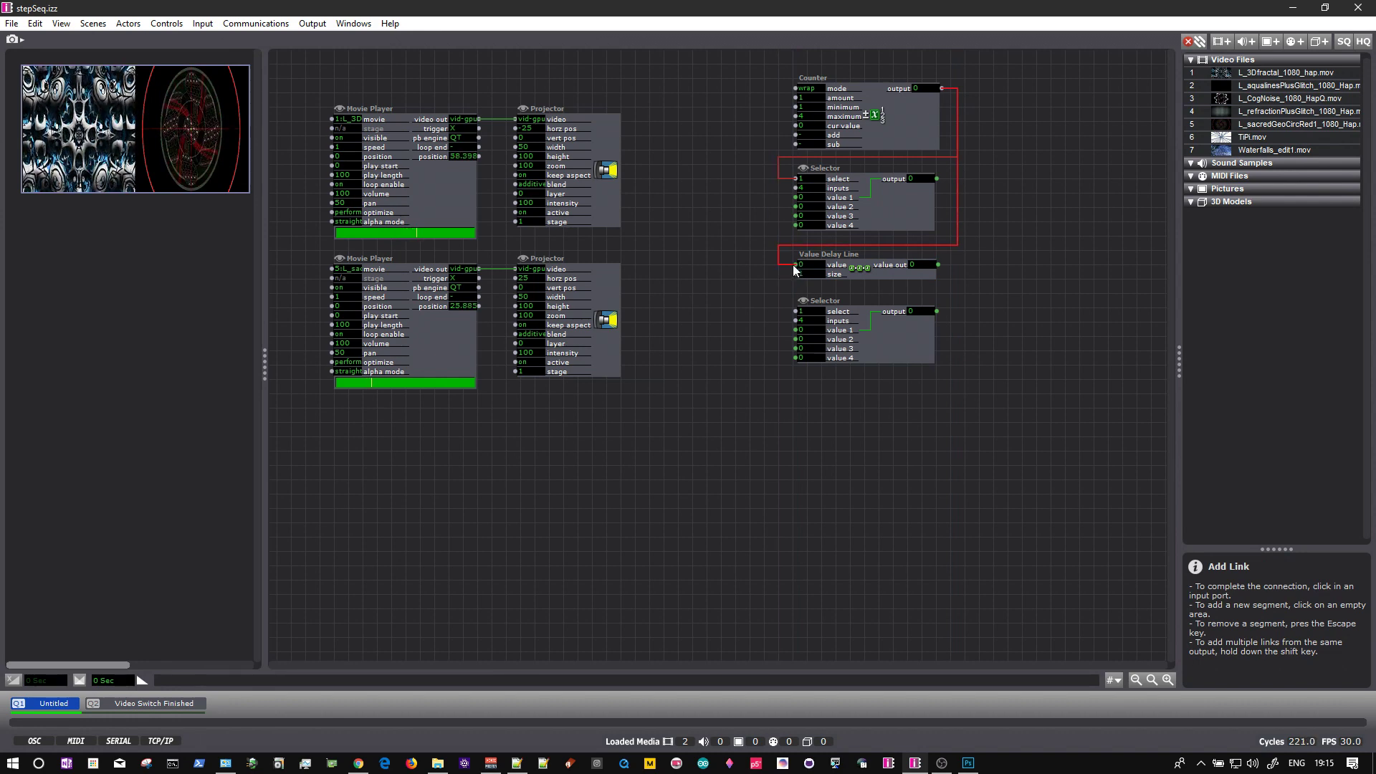
Trigger the Counter's add input five times to check the values reaching the Selector and Value Delay Line
{"action": "left_click", "coordinate": [814, 135]}
{"action": "left_click", "coordinate": [814, 135]}
{"action": "left_click", "coordinate": [814, 135]}
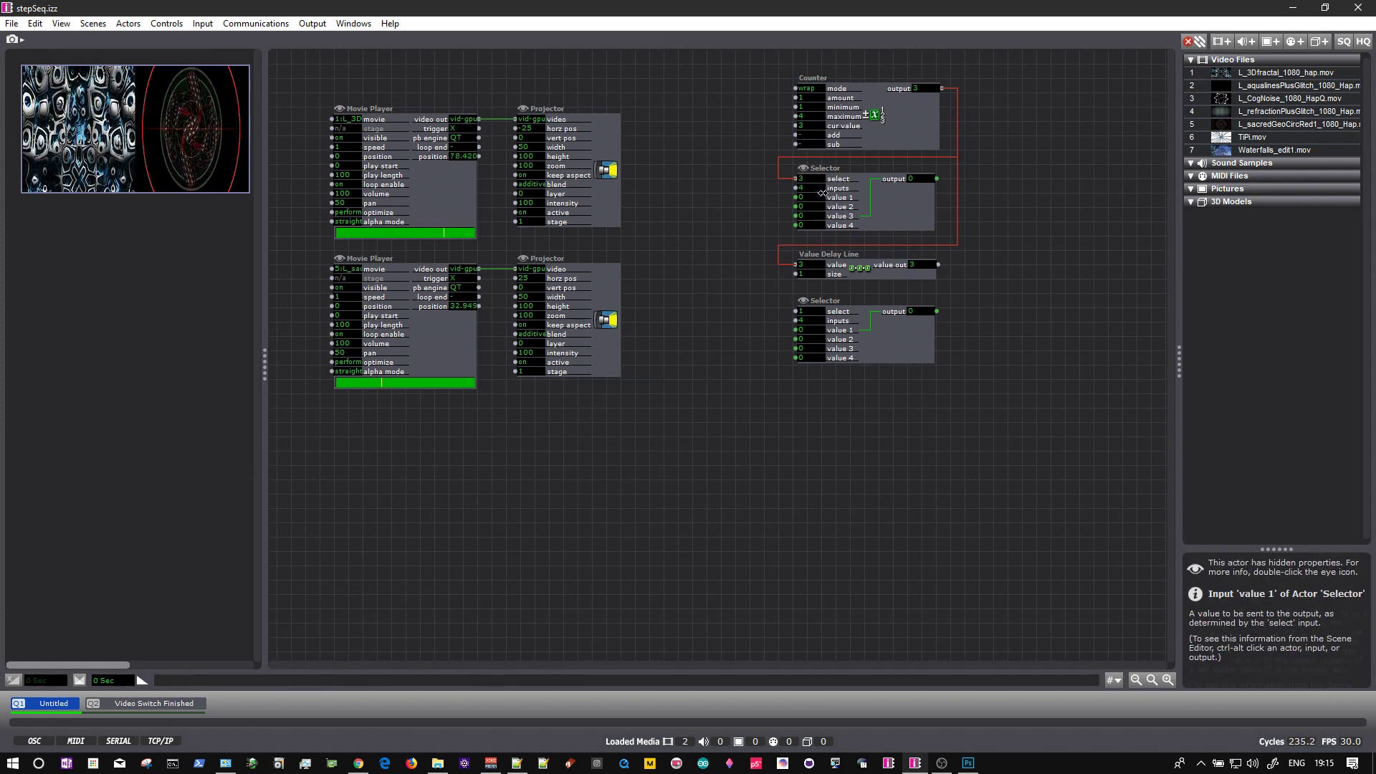
{"action": "left_click", "coordinate": [807, 136]}
{"action": "left_click", "coordinate": [807, 136]}
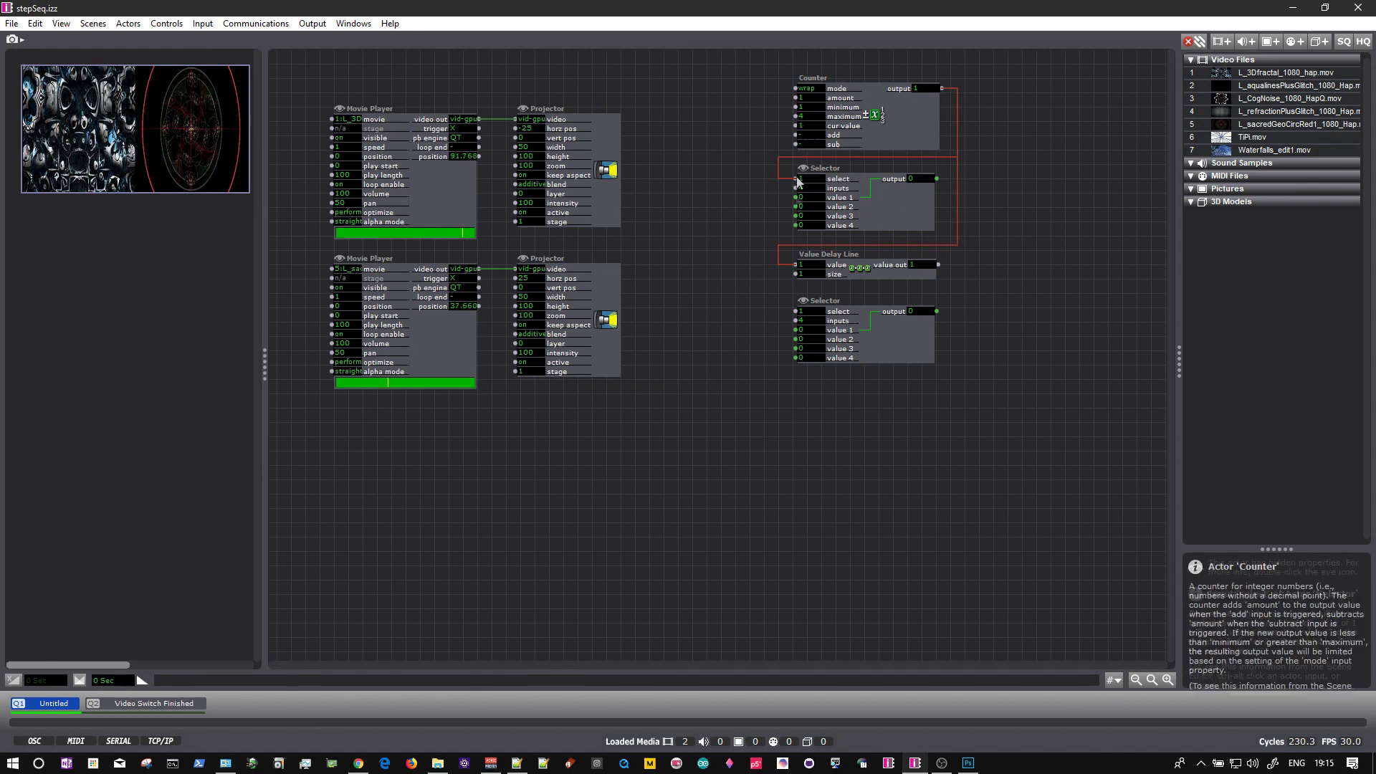
Set the Value Delay Line's size to 2 and test the delay by triggering the Counter's add input four times
{"action": "left_click", "coordinate": [811, 275]}
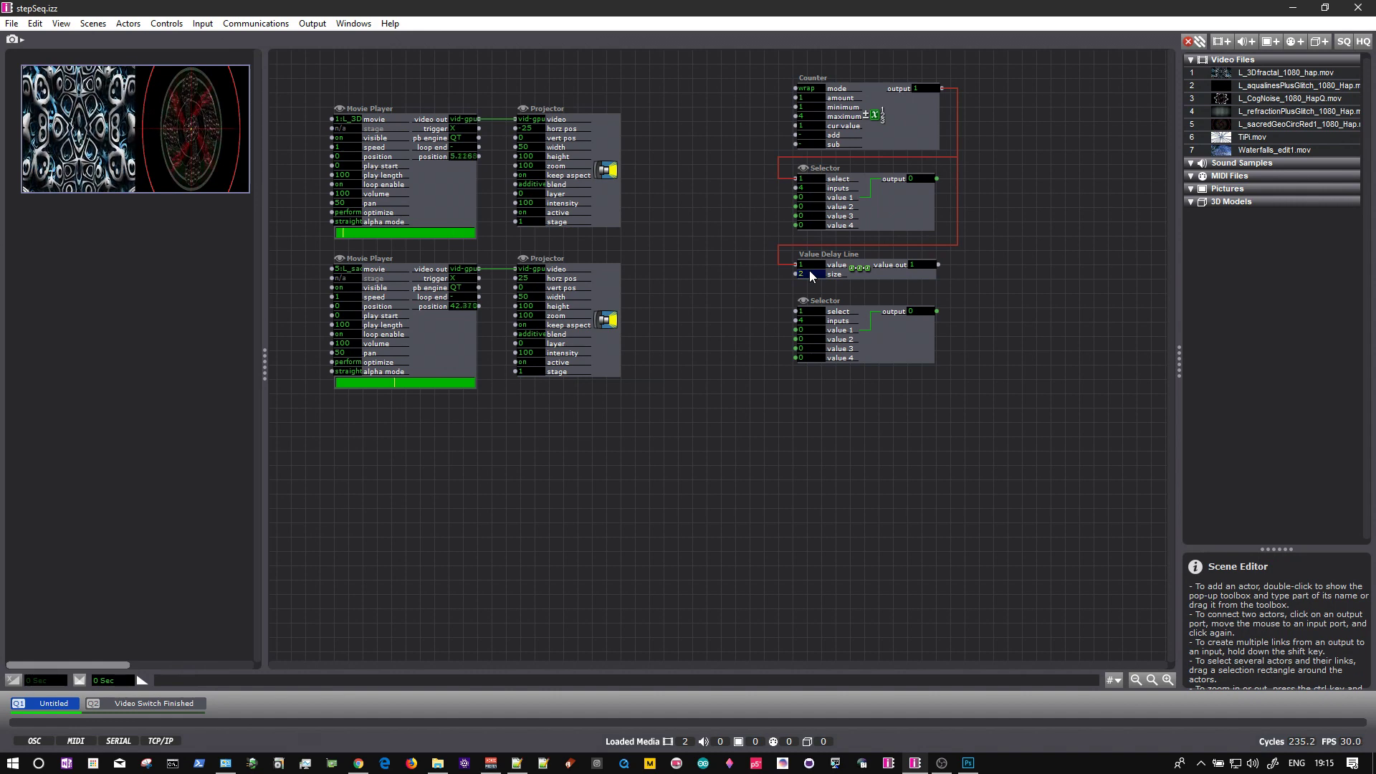
{"action": "left_click", "coordinate": [813, 136]}
{"action": "left_click", "coordinate": [813, 135]}
{"action": "left_click", "coordinate": [813, 136]}
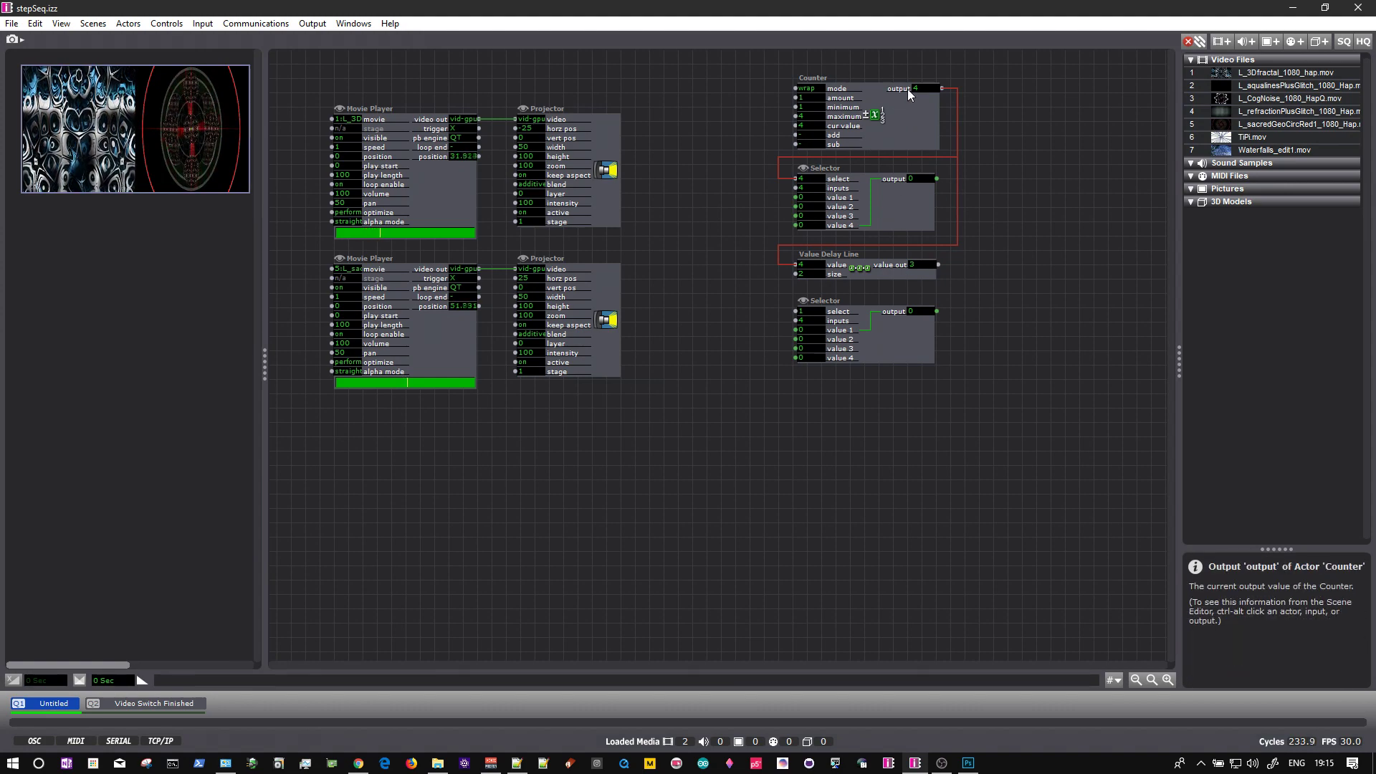
{"action": "left_click", "coordinate": [812, 135]}
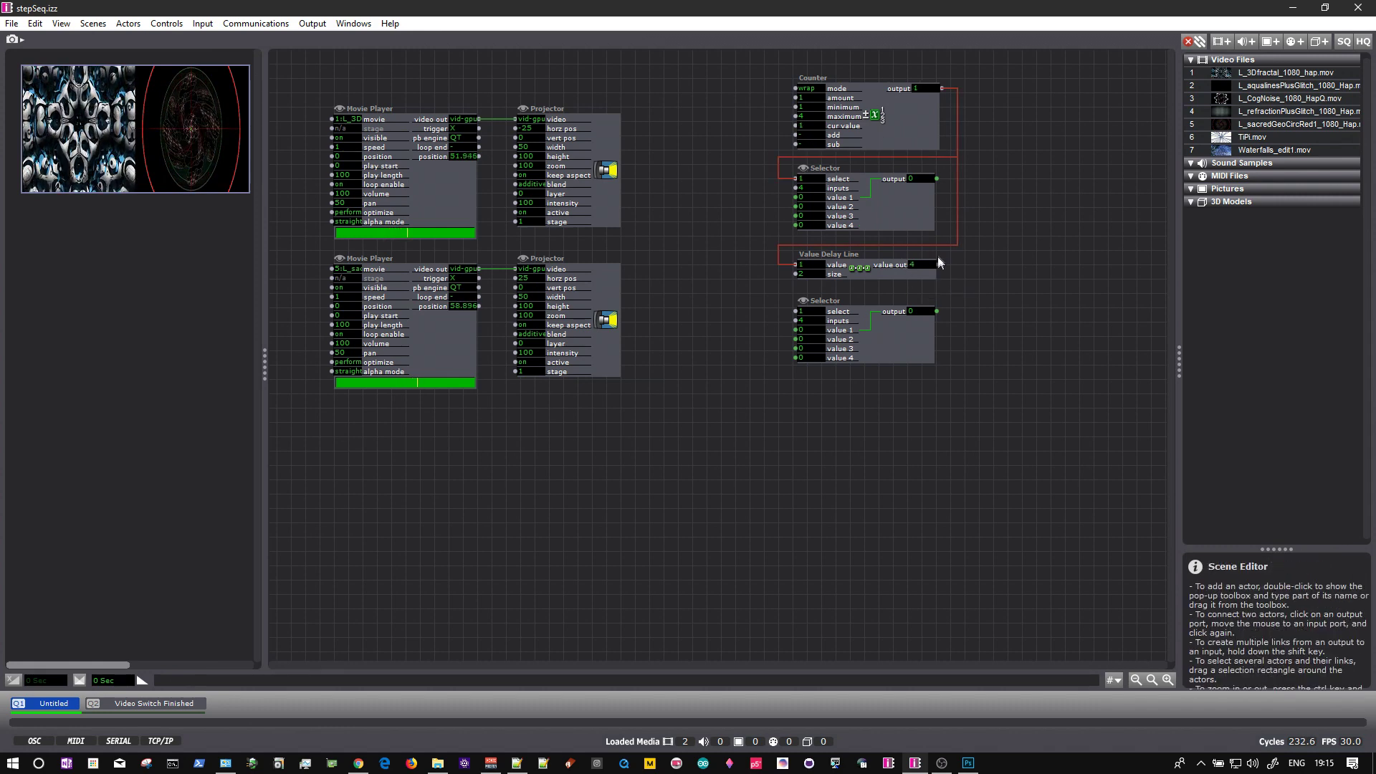
Link the Value Delay Line's value out to the lower Selector's select input, routing the link around the actors
{"action": "left_click", "coordinate": [938, 264]}
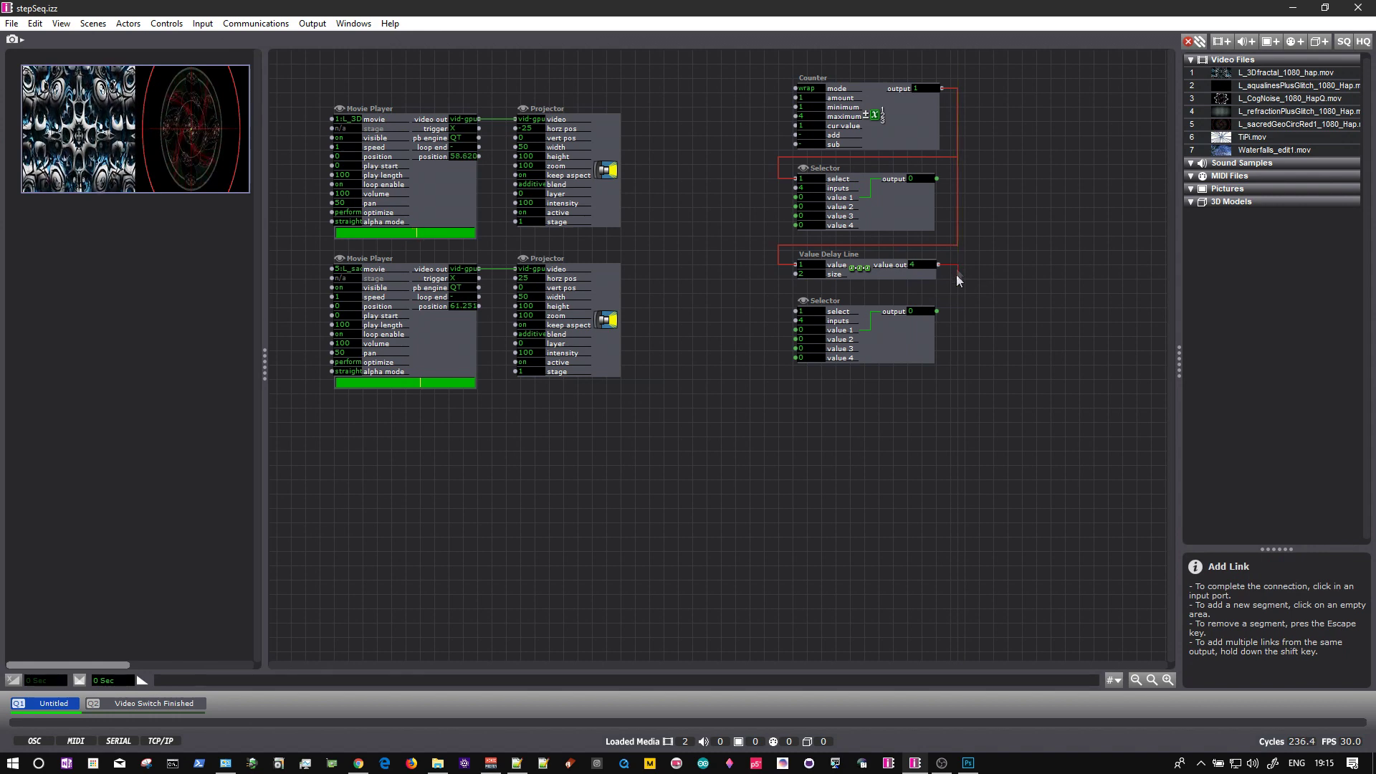
{"action": "left_click", "coordinate": [952, 288]}
{"action": "left_click", "coordinate": [778, 290]}
{"action": "left_click", "coordinate": [795, 310]}
Trigger the Counter's add input four times to compare the select values of both Selectors
{"action": "left_click", "coordinate": [805, 136]}
{"action": "left_click", "coordinate": [805, 135]}
{"action": "left_click", "coordinate": [805, 135]}
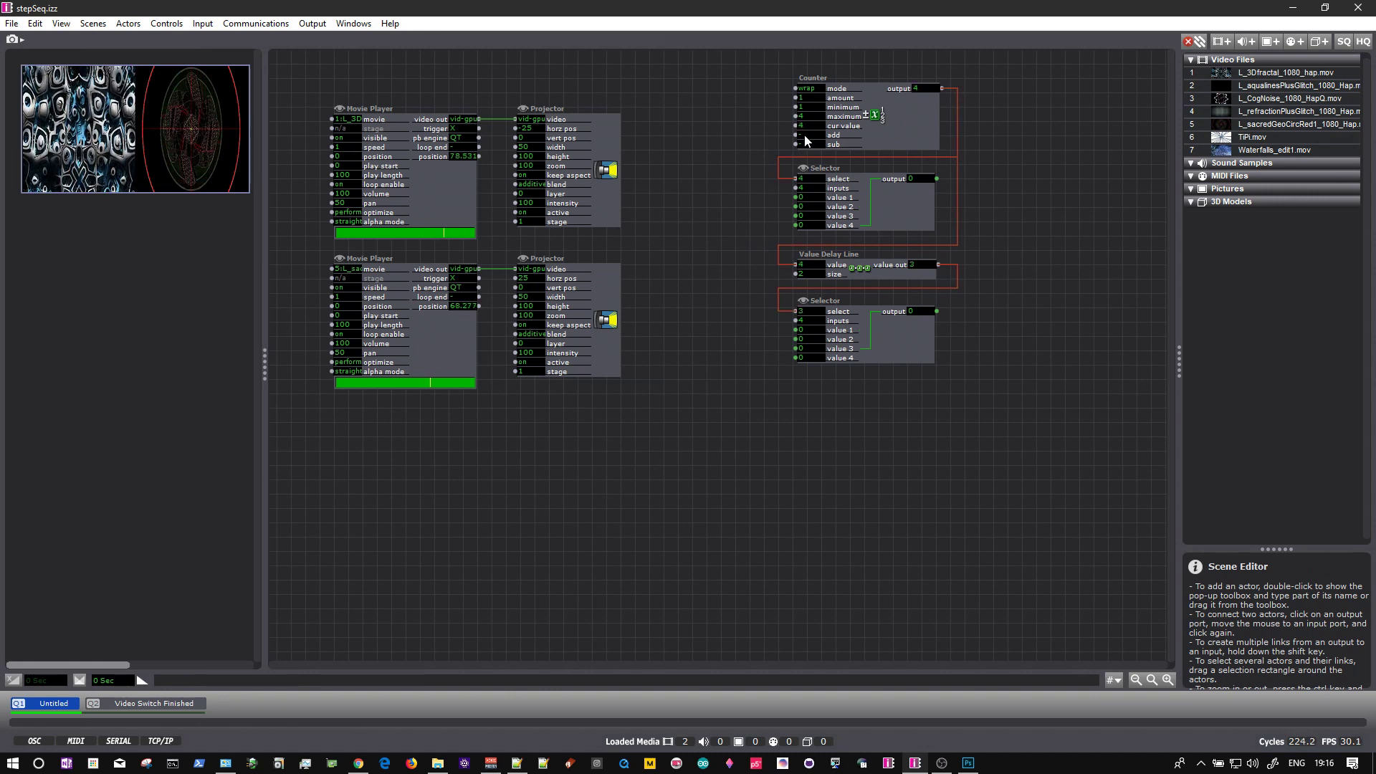
{"action": "left_click", "coordinate": [817, 140]}
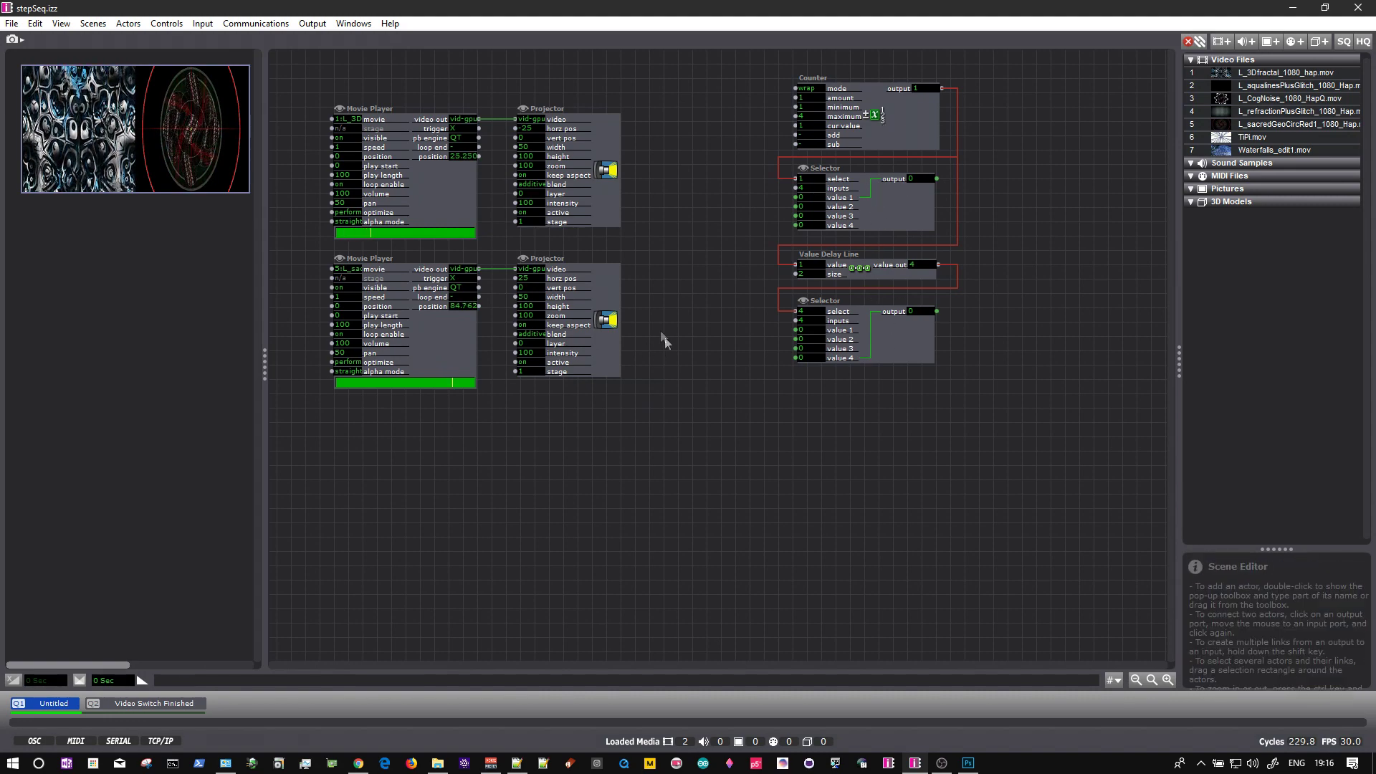
Delete the links between the Movie Players and Projectors, and move both Projectors to the far side of the Selectors
{"action": "left_click", "coordinate": [493, 119]}
{"action": "key", "text": "Delete"}
{"action": "left_click", "coordinate": [493, 268]}
{"action": "key", "text": "Delete"}
{"action": "left_click_drag", "start_coordinate": [672, 363], "coordinate": [1109, 166]}
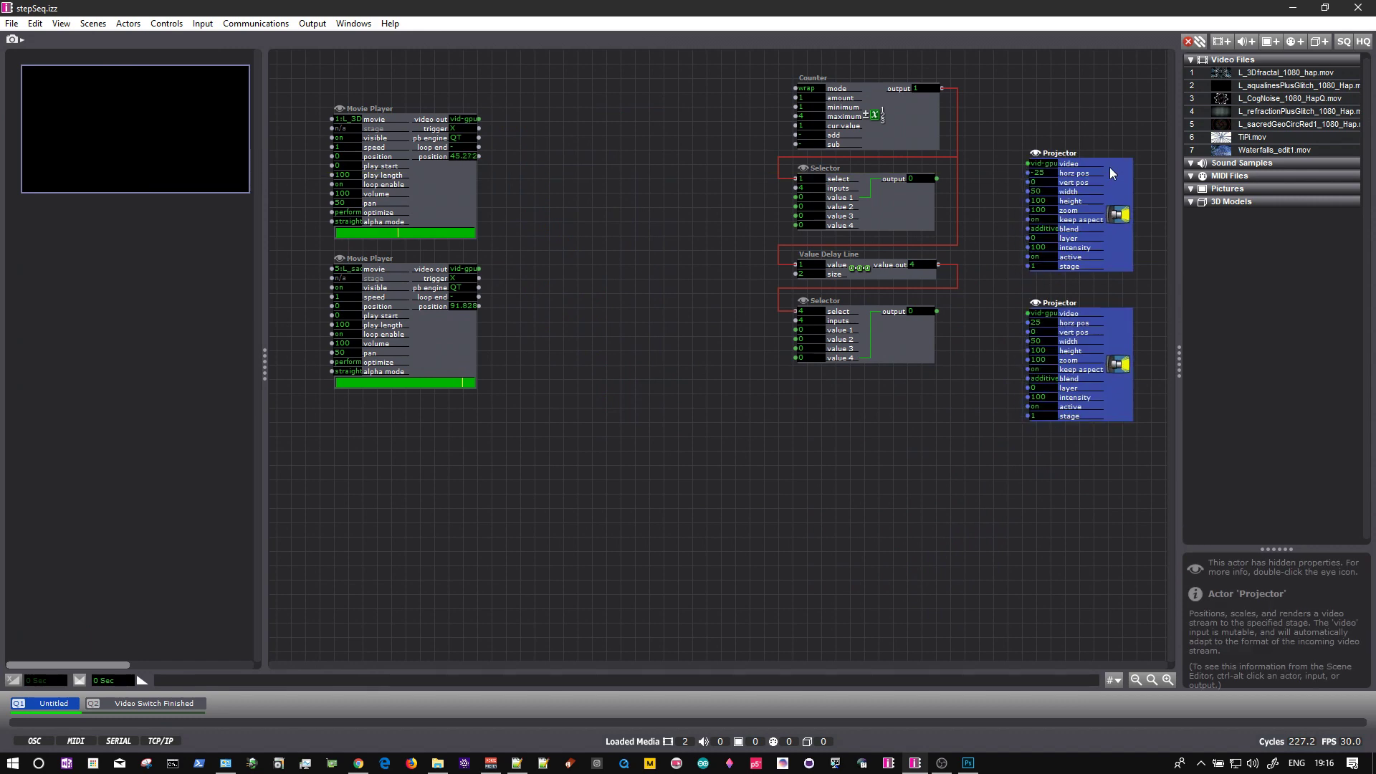
Link the upper Selector's output to the upper Projector's video input and the lower Selector's output to the lower Projector's
{"action": "left_click", "coordinate": [999, 230]}
{"action": "left_click", "coordinate": [936, 178]}
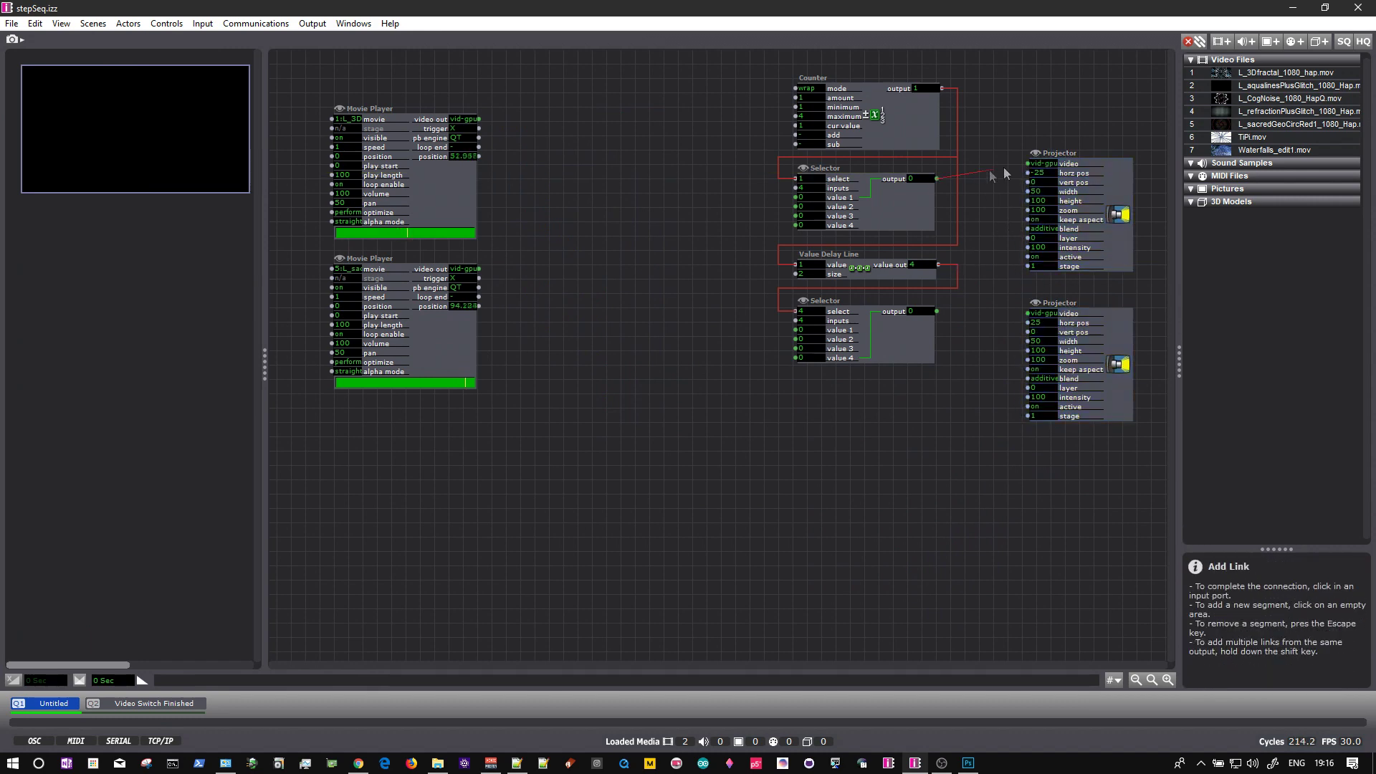
{"action": "left_click", "coordinate": [1026, 163]}
{"action": "left_click", "coordinate": [936, 311]}
{"action": "left_click", "coordinate": [1026, 313]}
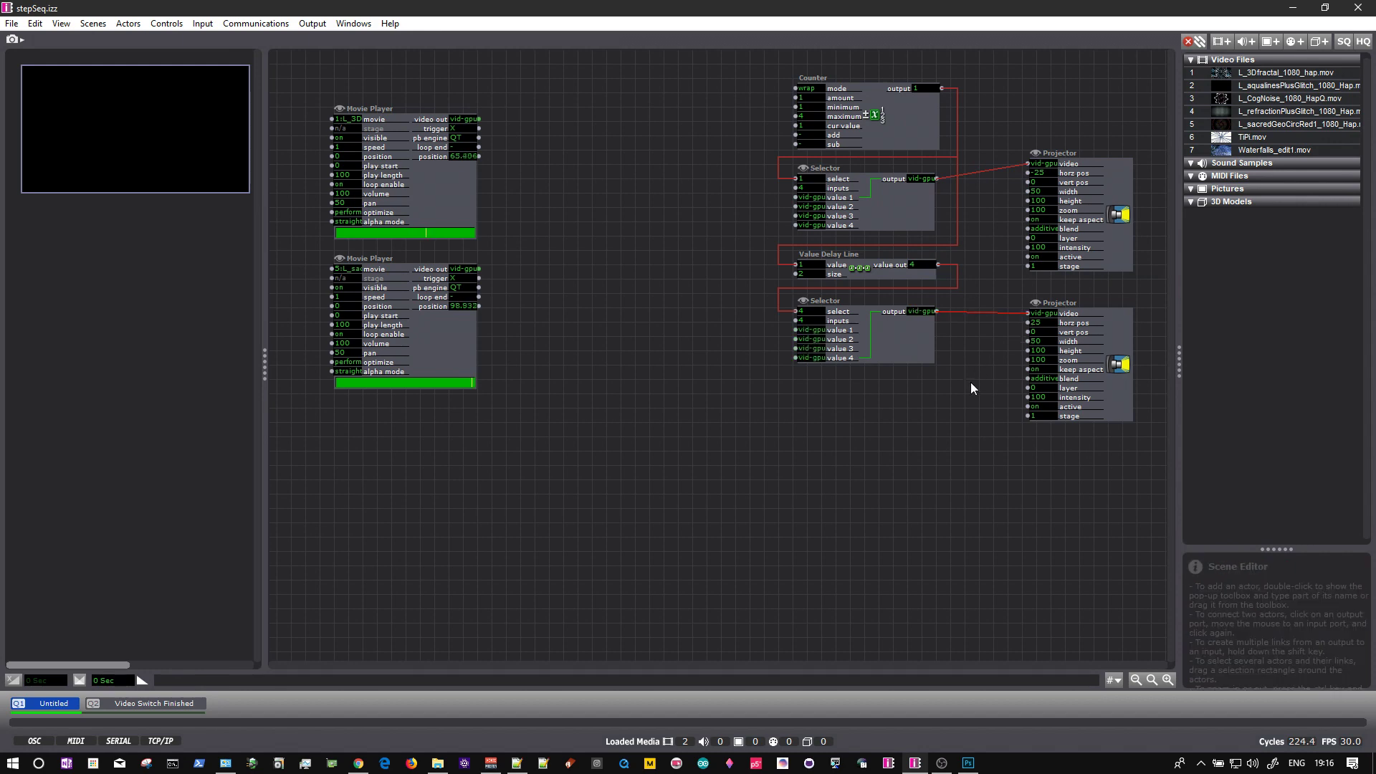
Duplicate the two Movie Players below the originals and shift all four up into one column
{"action": "left_click_drag", "start_coordinate": [546, 375], "coordinate": [421, 147]}
{"action": "left_click_drag", "start_coordinate": [433, 208], "coordinate": [427, 496]}
{"action": "left_click_drag", "start_coordinate": [519, 608], "coordinate": [410, 130]}
{"action": "left_click", "coordinate": [408, 197]}
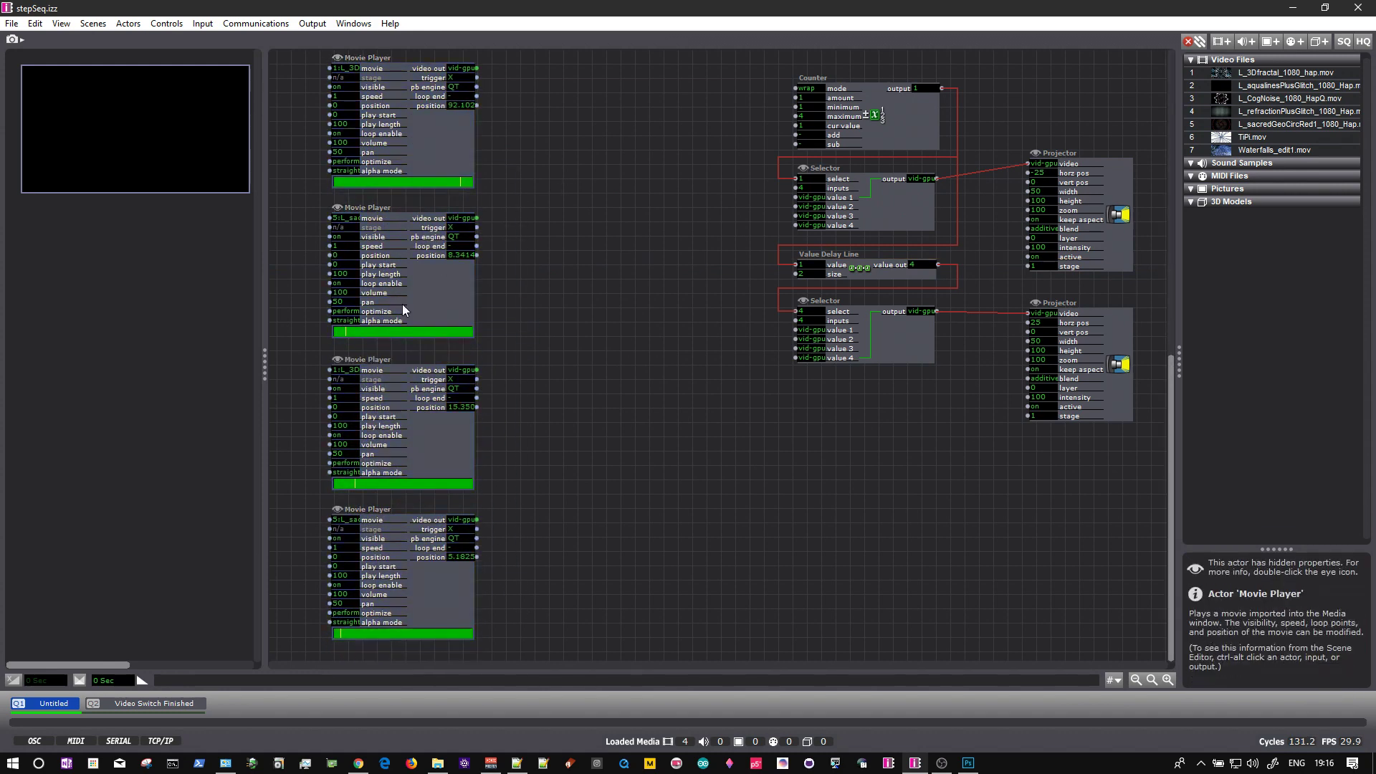
Set the third Movie Player's movie to 2 and the fourth Movie Player's movie to 6
{"action": "left_click", "coordinate": [343, 370]}
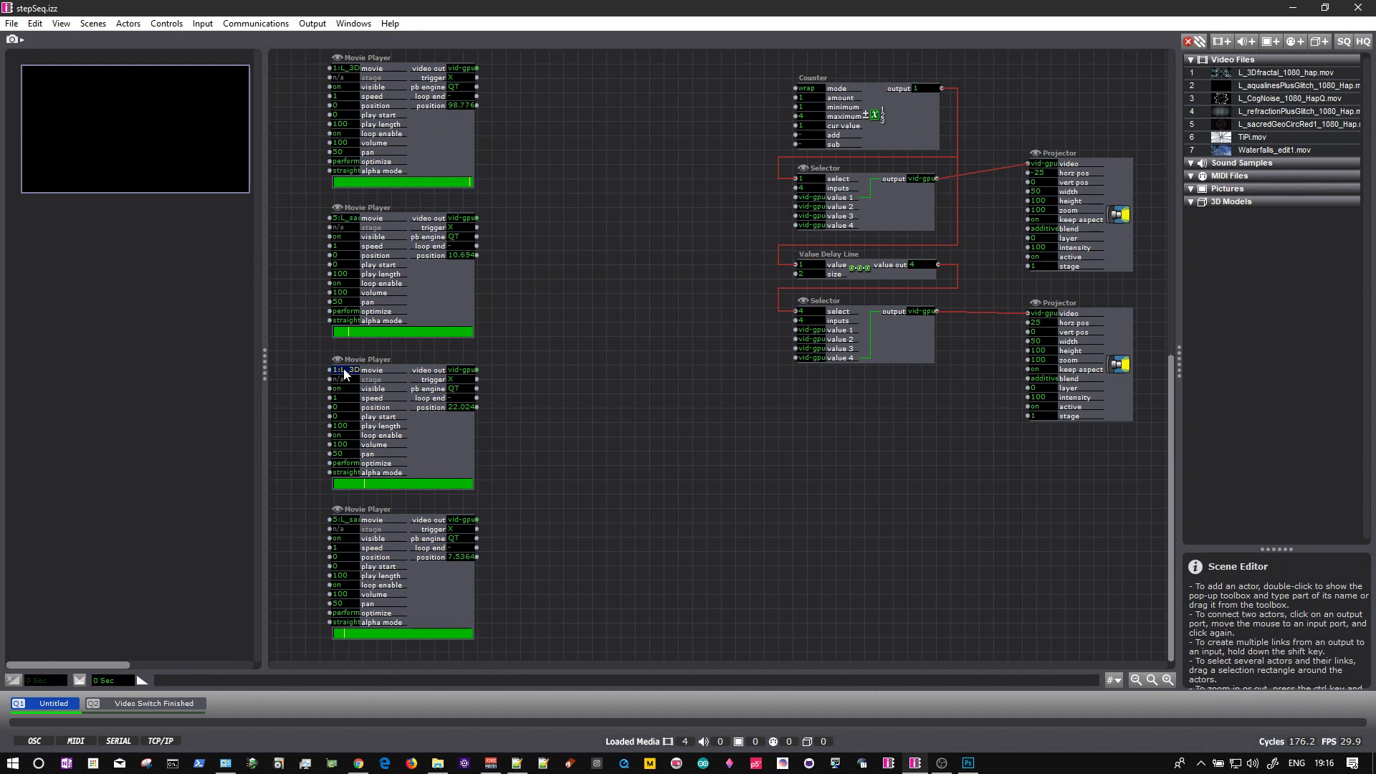
{"action": "type", "text": "2"}
{"action": "key", "text": "Return"}
{"action": "left_click", "coordinate": [344, 519]}
{"action": "type", "text": "6"}
{"action": "key", "text": "Return"}
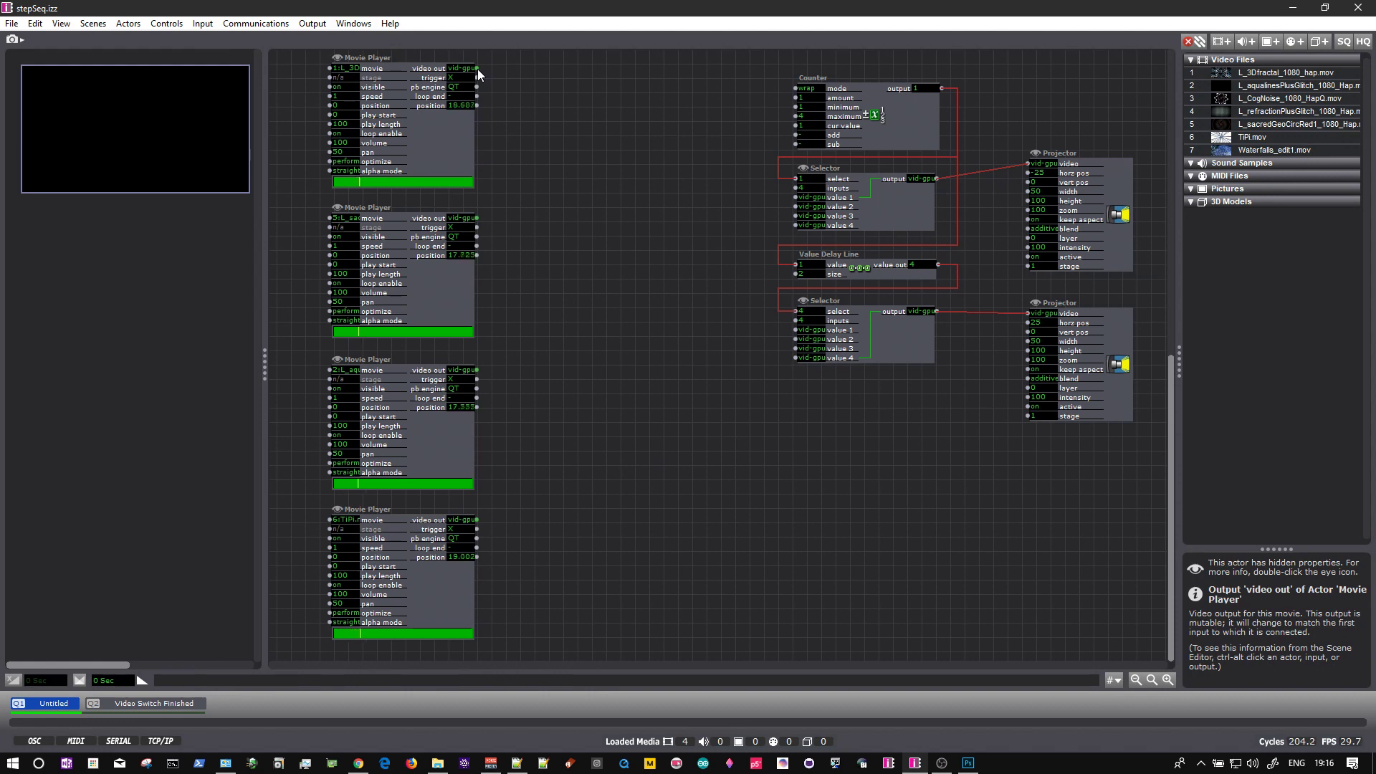
Add a DX vid-GPU thru actor in the space between the Movie Players and the Selectors
{"action": "double_click", "coordinate": [549, 140]}
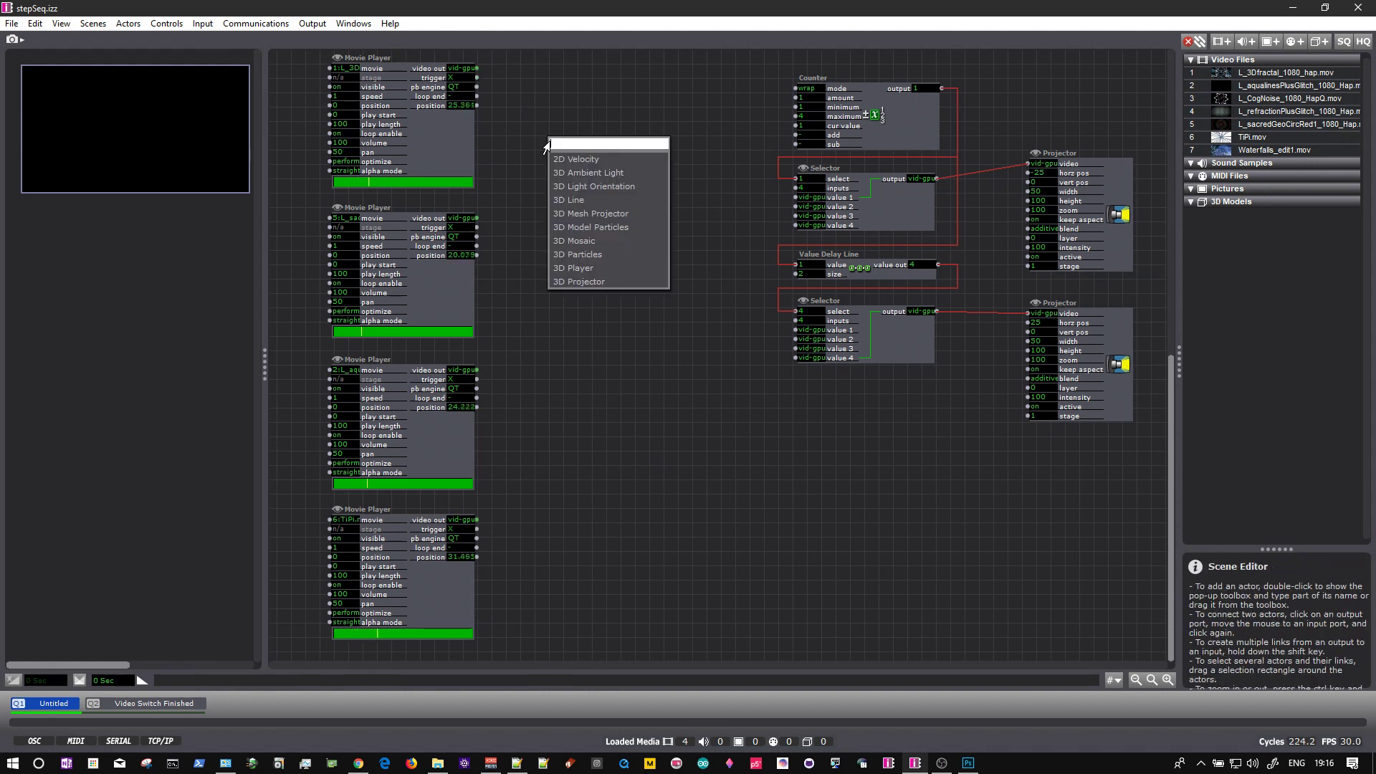
{"action": "double_click", "coordinate": [616, 178]}
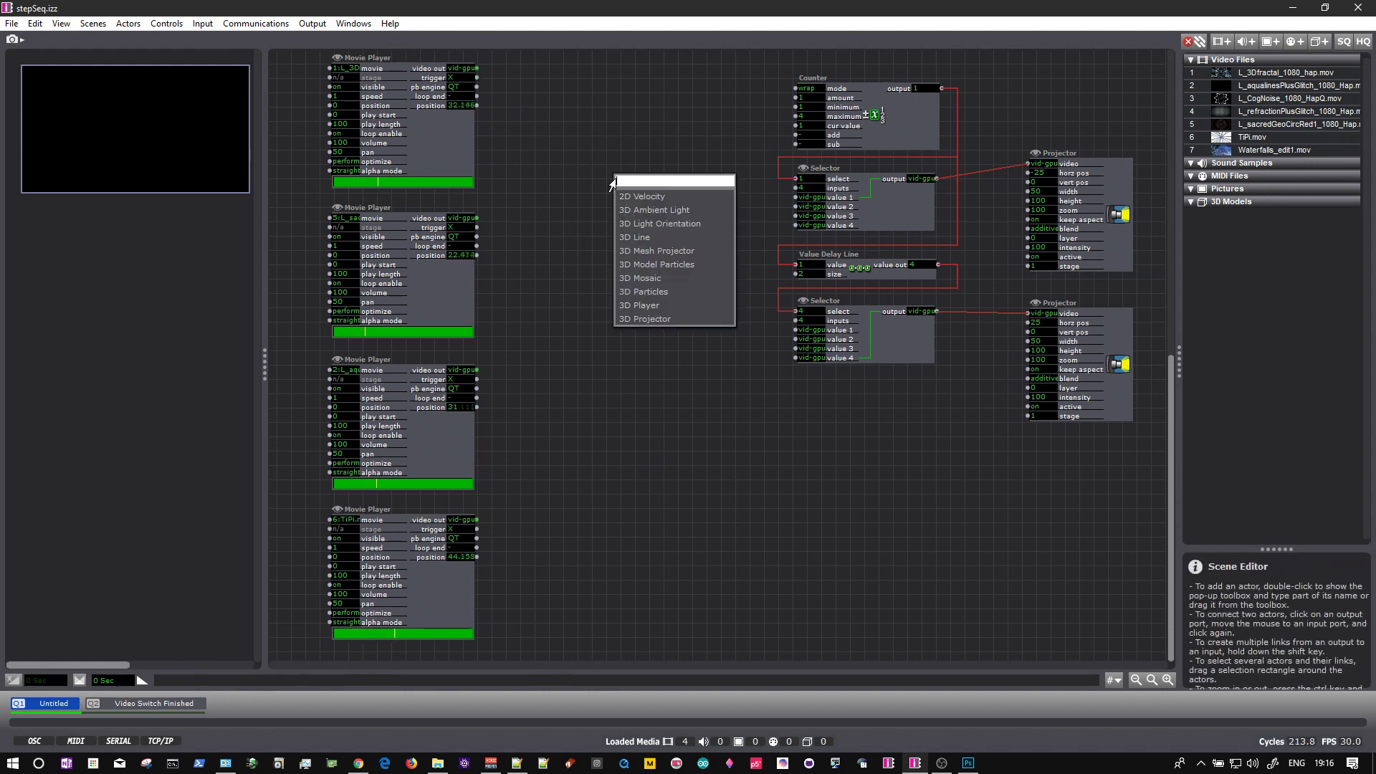
{"action": "type", "text": "thru"}
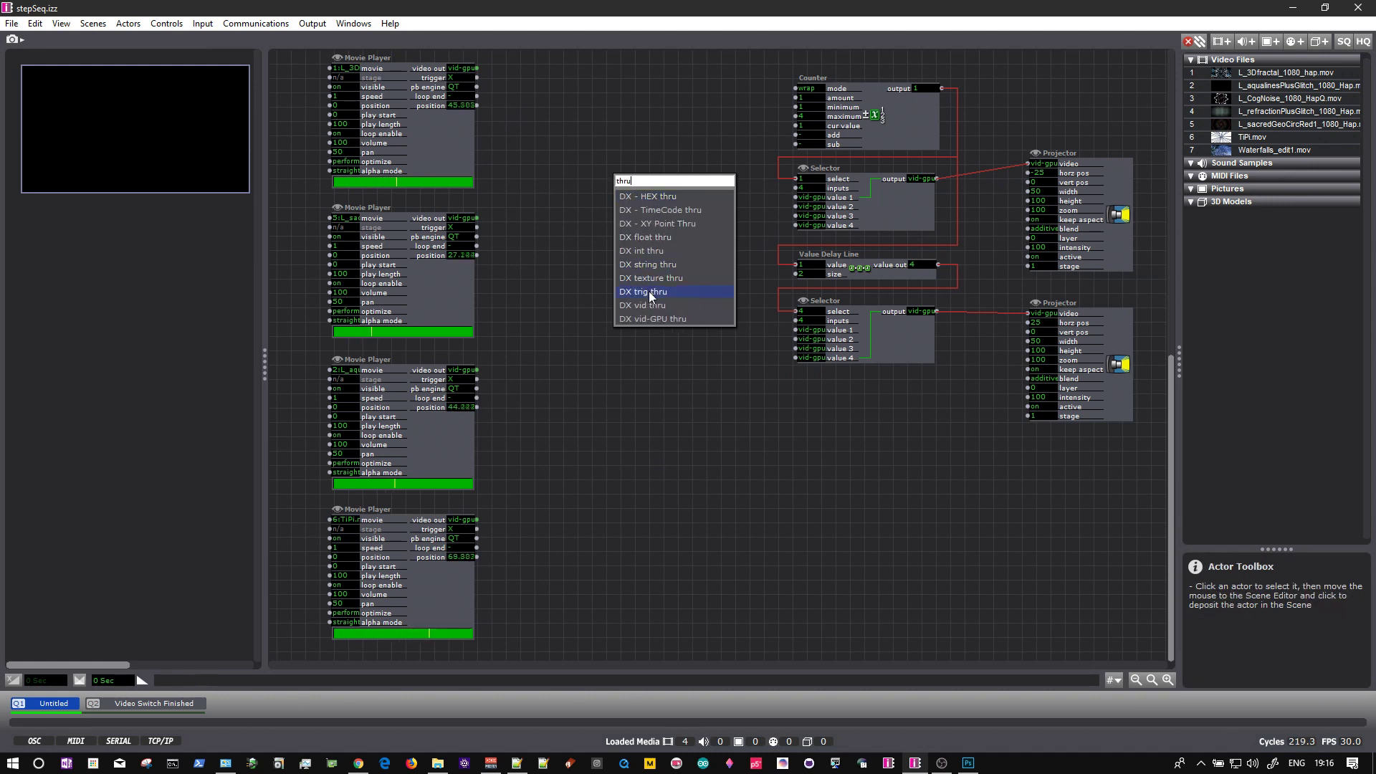
{"action": "left_click", "coordinate": [647, 315]}
Duplicate the DX vid-GPU thru actor to make a column of four
{"action": "left_click_drag", "start_coordinate": [650, 173], "coordinate": [640, 230]}
{"action": "left_click_drag", "start_coordinate": [652, 349], "coordinate": [608, 84]}
{"action": "left_click_drag", "start_coordinate": [639, 197], "coordinate": [642, 239]}
{"action": "left_click", "coordinate": [717, 244]}
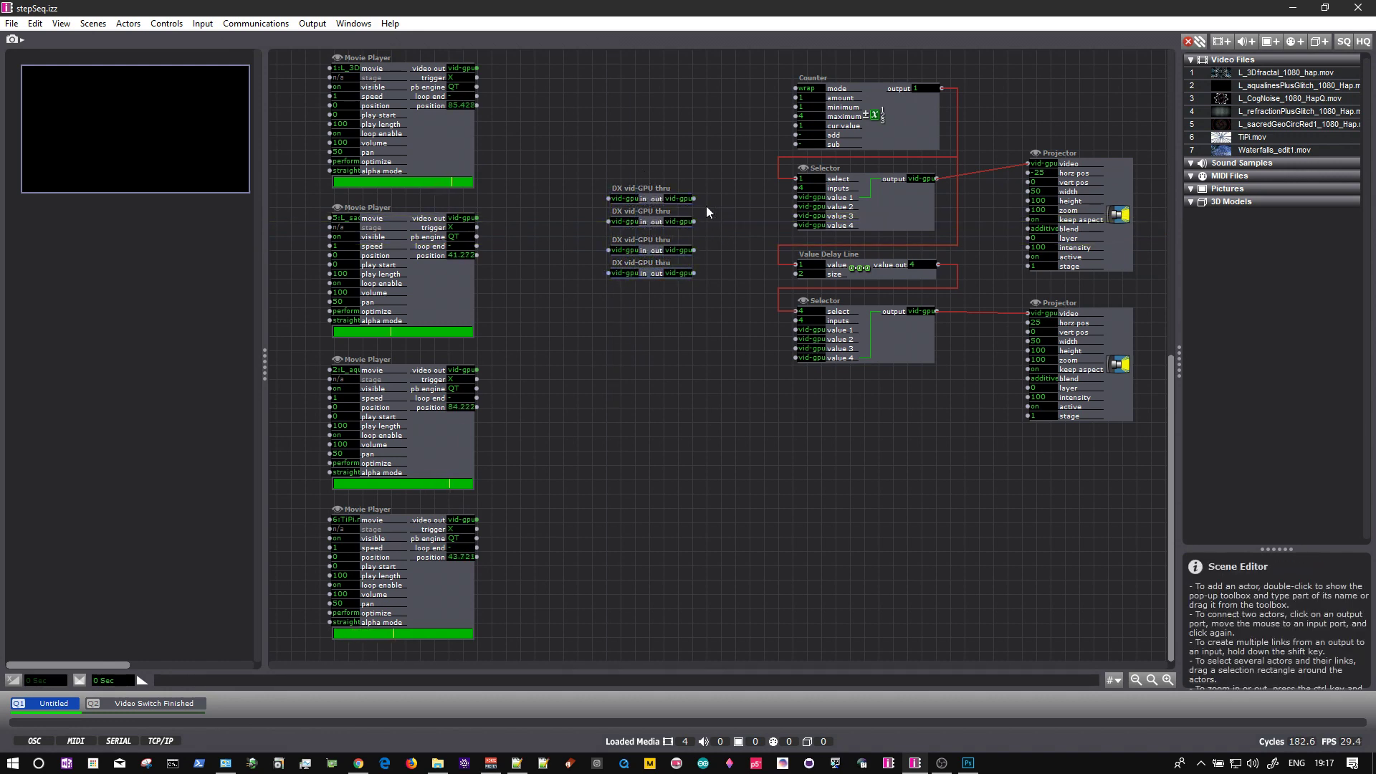
{"action": "left_click", "coordinate": [643, 187]}
{"action": "left_click_drag", "start_coordinate": [642, 192], "coordinate": [644, 185]}
{"action": "left_click", "coordinate": [665, 136]}
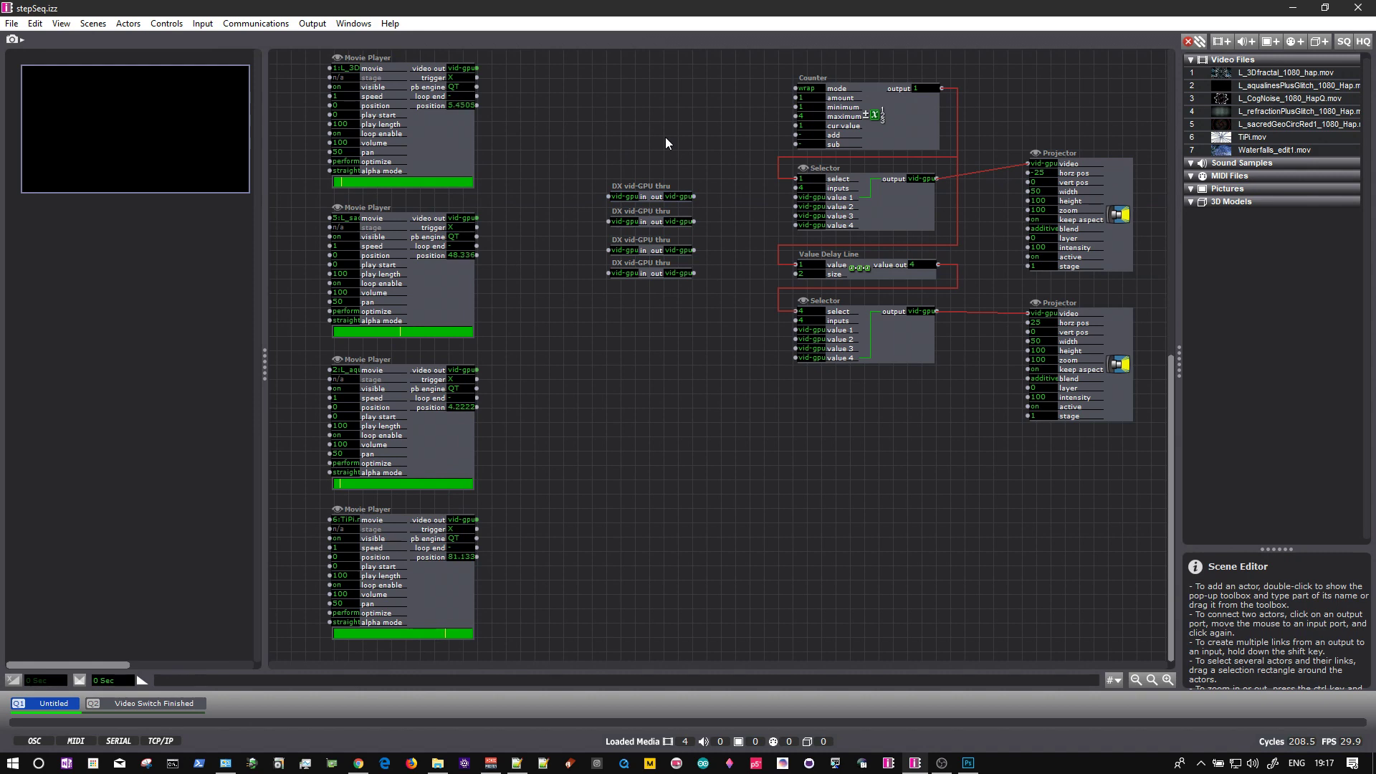
Link each Movie Player's video output to the input of its corresponding DX vid-GPU thru actor, in order from first to fourth
{"action": "left_click", "coordinate": [476, 68]}
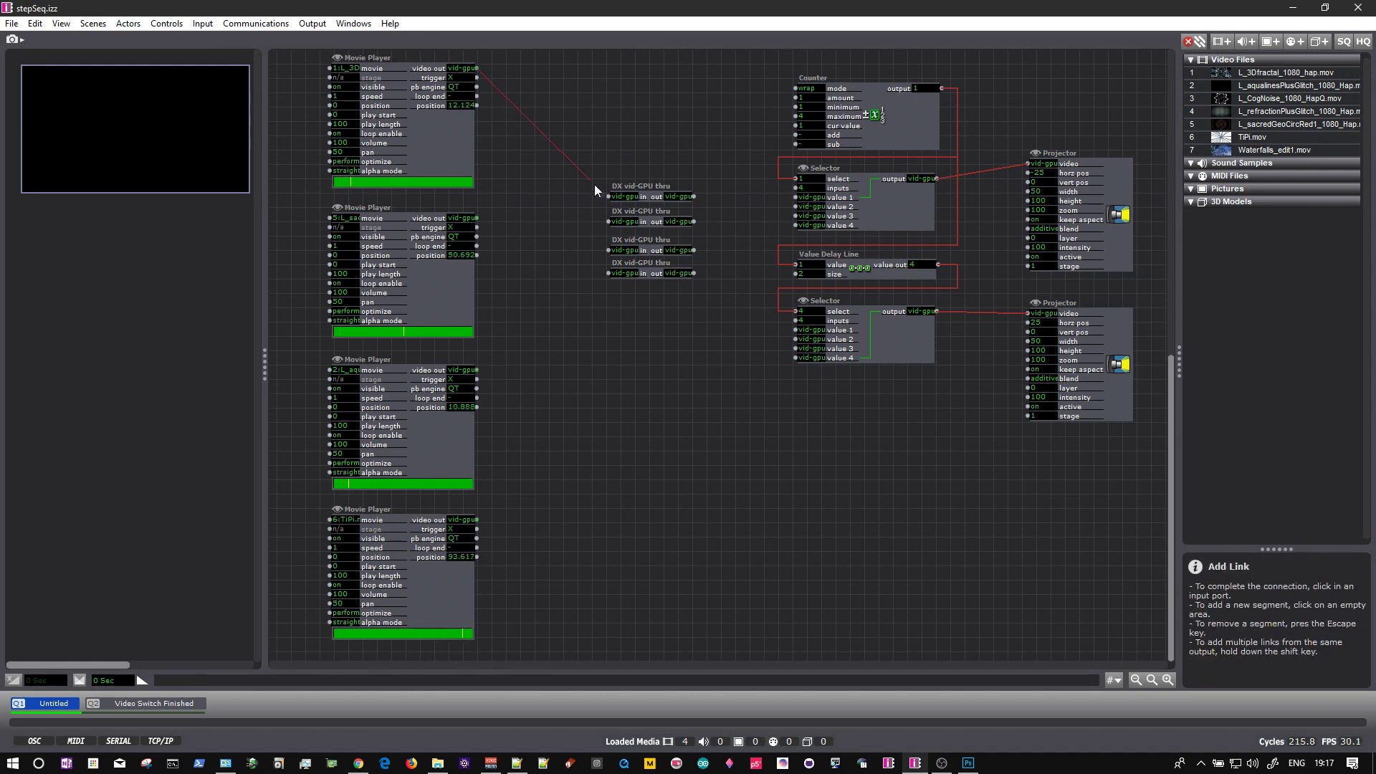
{"action": "left_click", "coordinate": [608, 196]}
{"action": "left_click", "coordinate": [476, 217]}
{"action": "left_click", "coordinate": [608, 222]}
{"action": "left_click", "coordinate": [476, 370]}
{"action": "left_click", "coordinate": [609, 250]}
{"action": "left_click", "coordinate": [477, 520]}
{"action": "left_click", "coordinate": [609, 273]}
Link the first DX vid-GPU thru actor's output to value 1 of both Selectors
{"action": "left_click", "coordinate": [693, 196]}
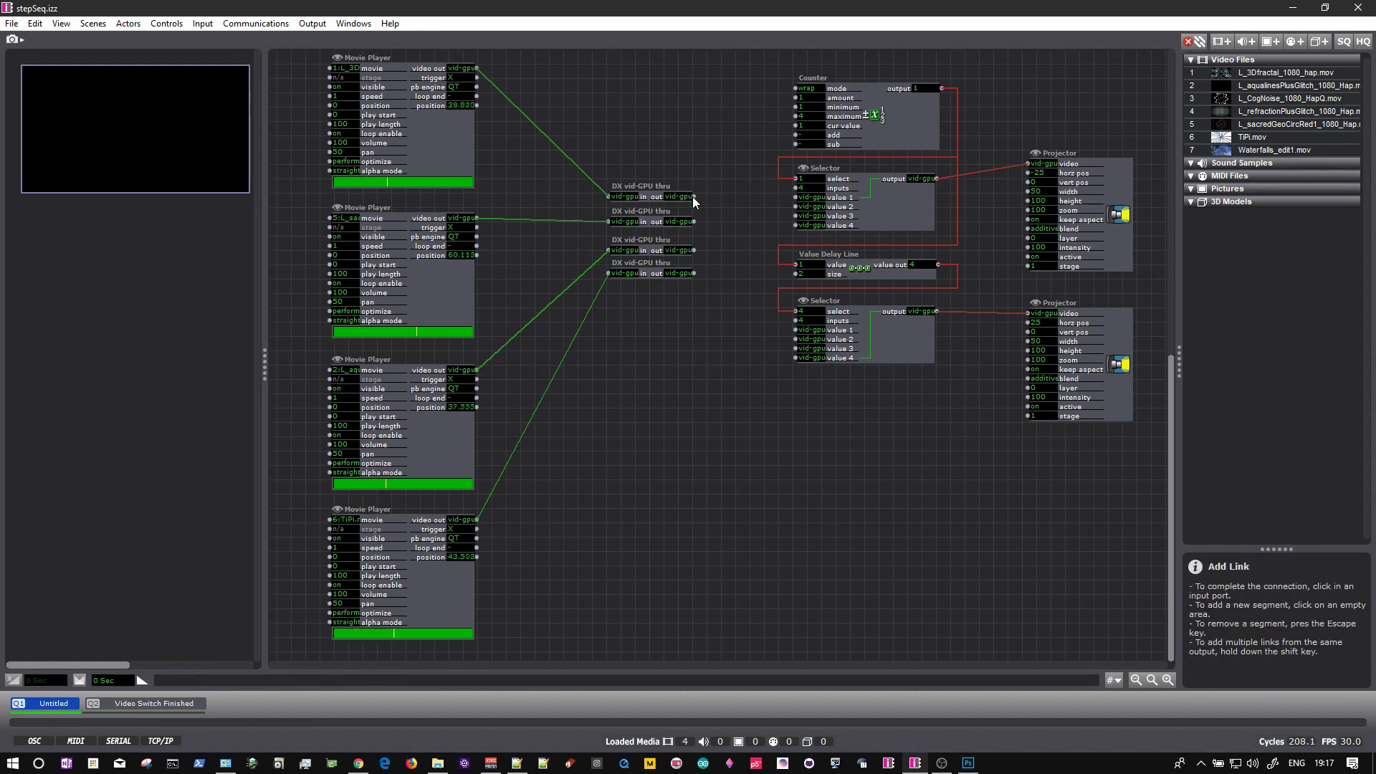
{"action": "left_click", "coordinate": [794, 196], "text": "shift"}
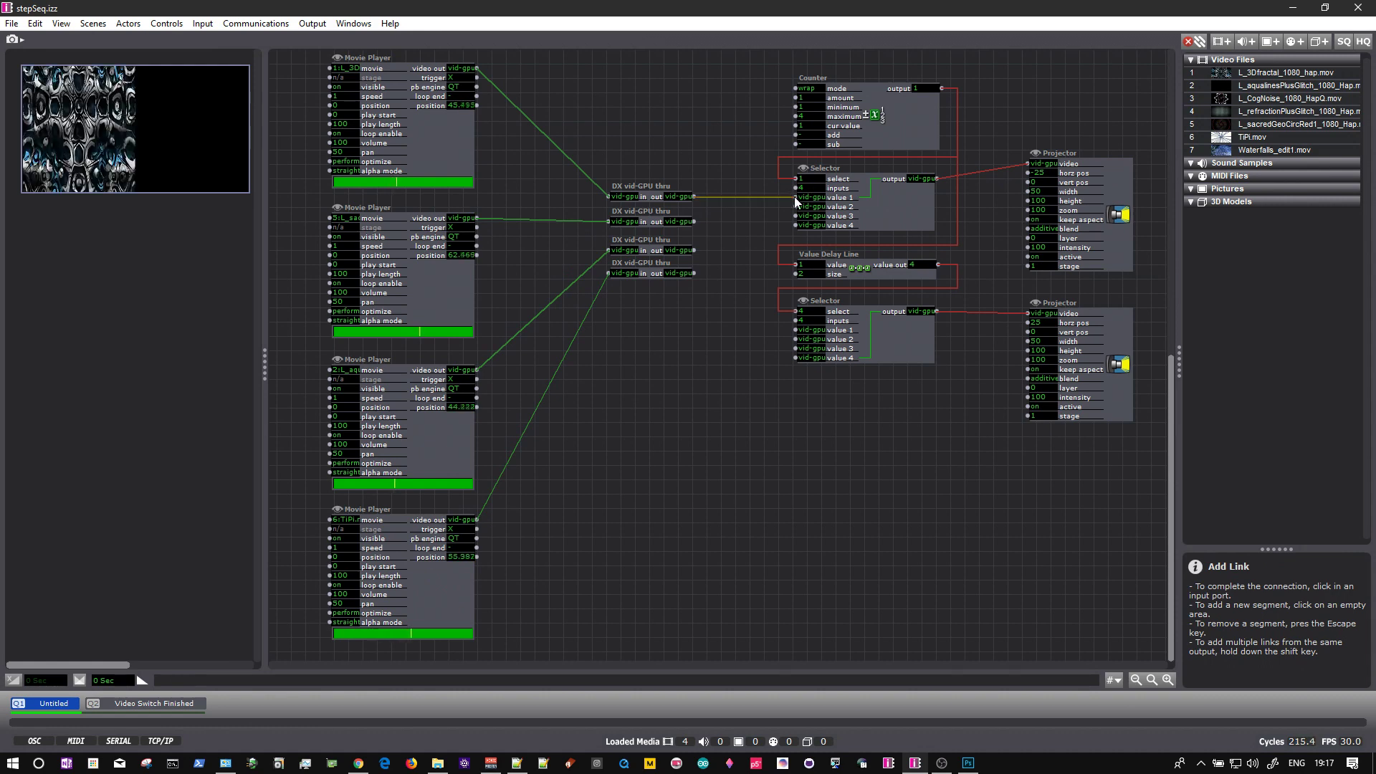
{"action": "left_click", "coordinate": [747, 196]}
{"action": "left_click", "coordinate": [794, 330], "text": "shift"}
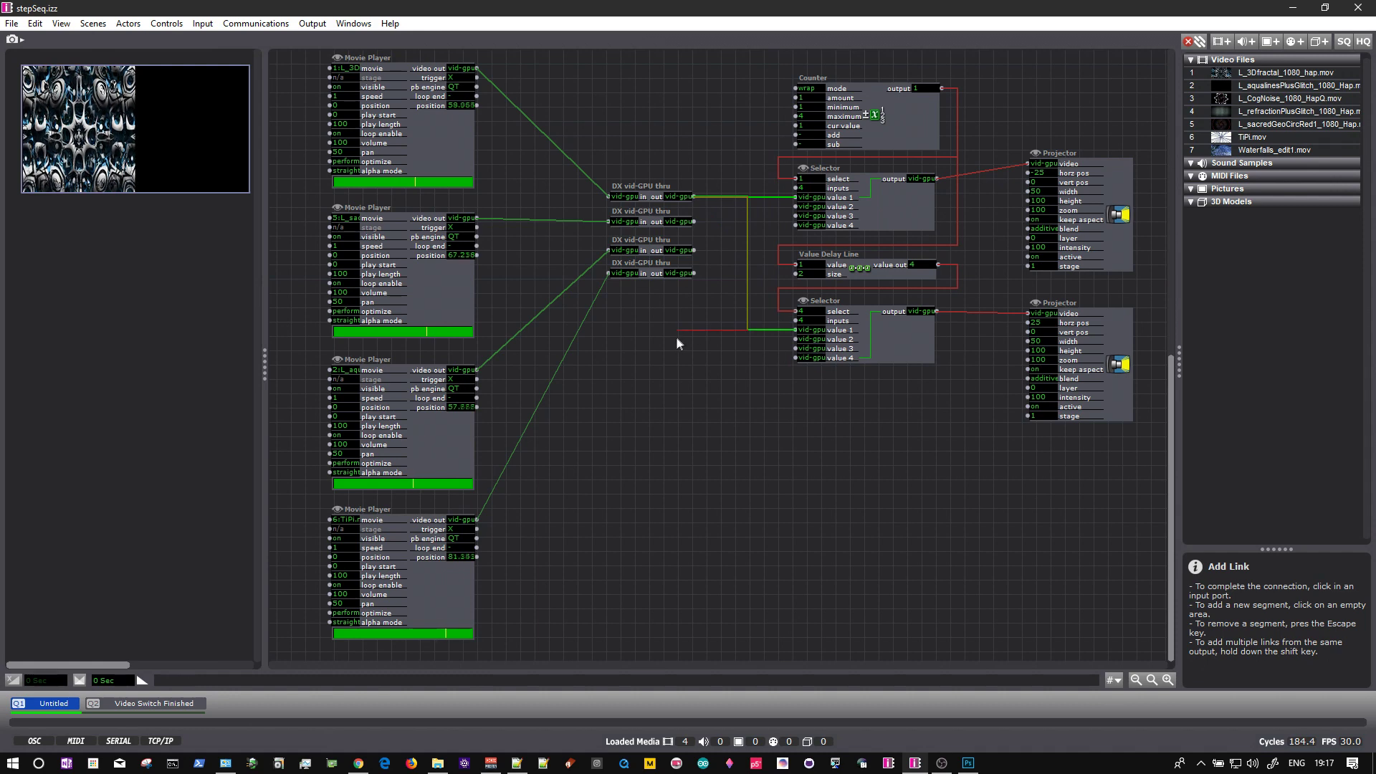
{"action": "key", "text": "Escape"}
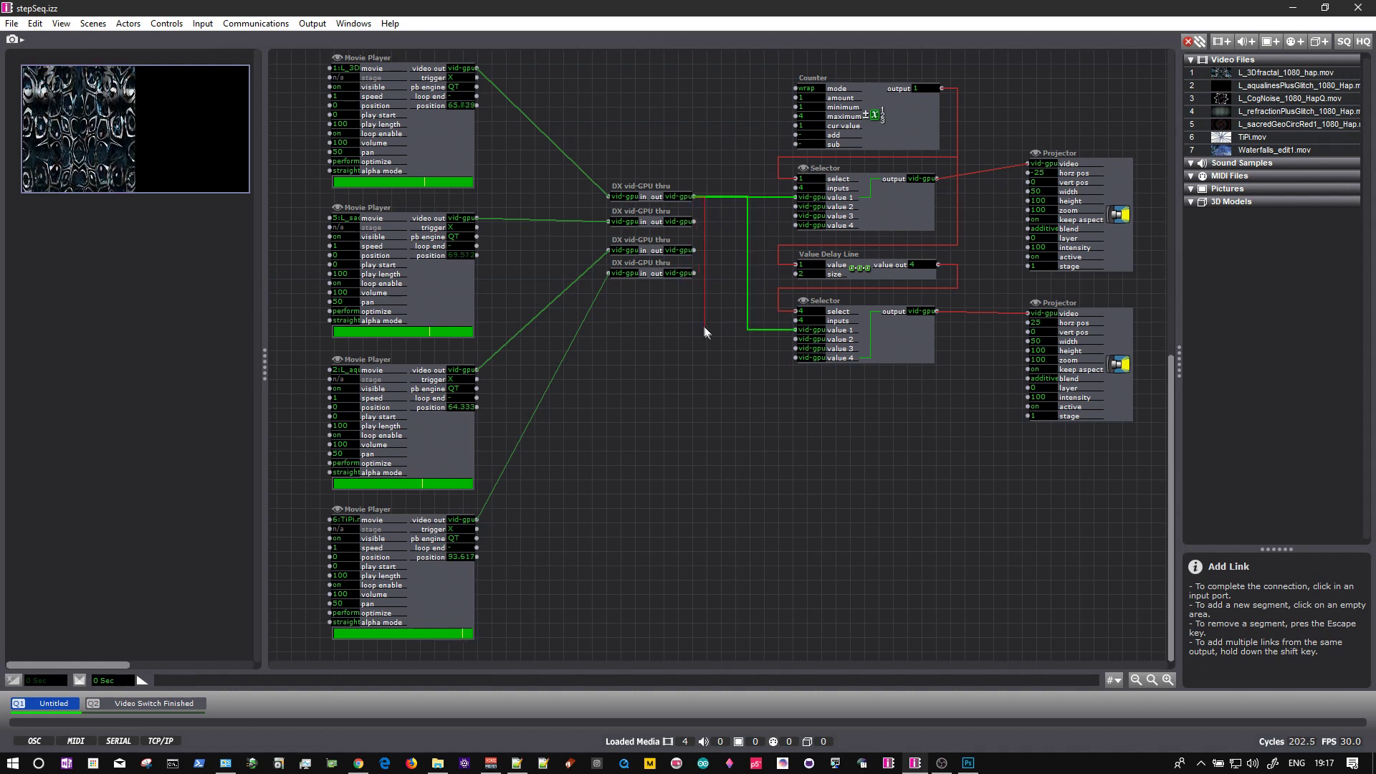
{"action": "right_click", "coordinate": [689, 322]}
Link the second and third DX vid-GPU thru outputs to value 2 and value 3 of the lower Selector, using angled link segments
{"action": "left_click", "coordinate": [693, 223]}
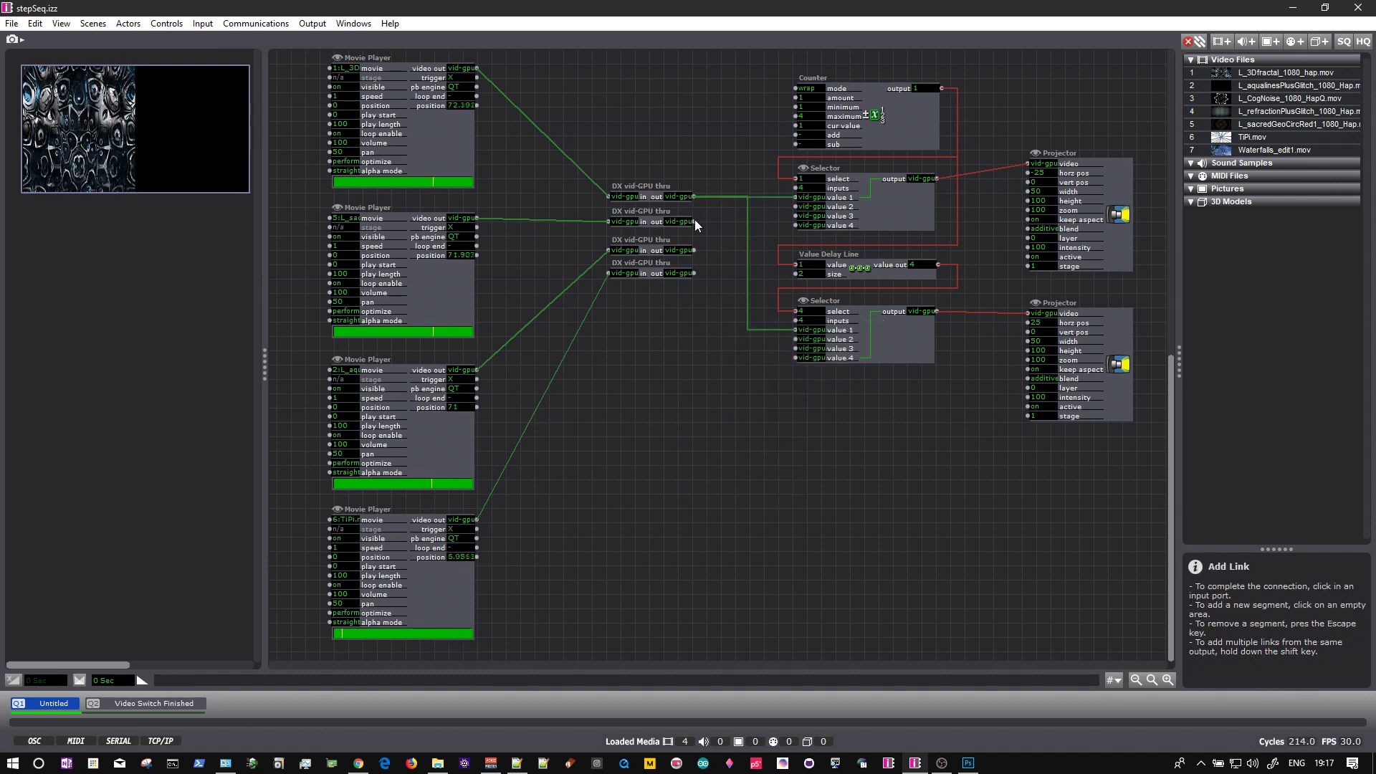
{"action": "left_click", "coordinate": [737, 221]}
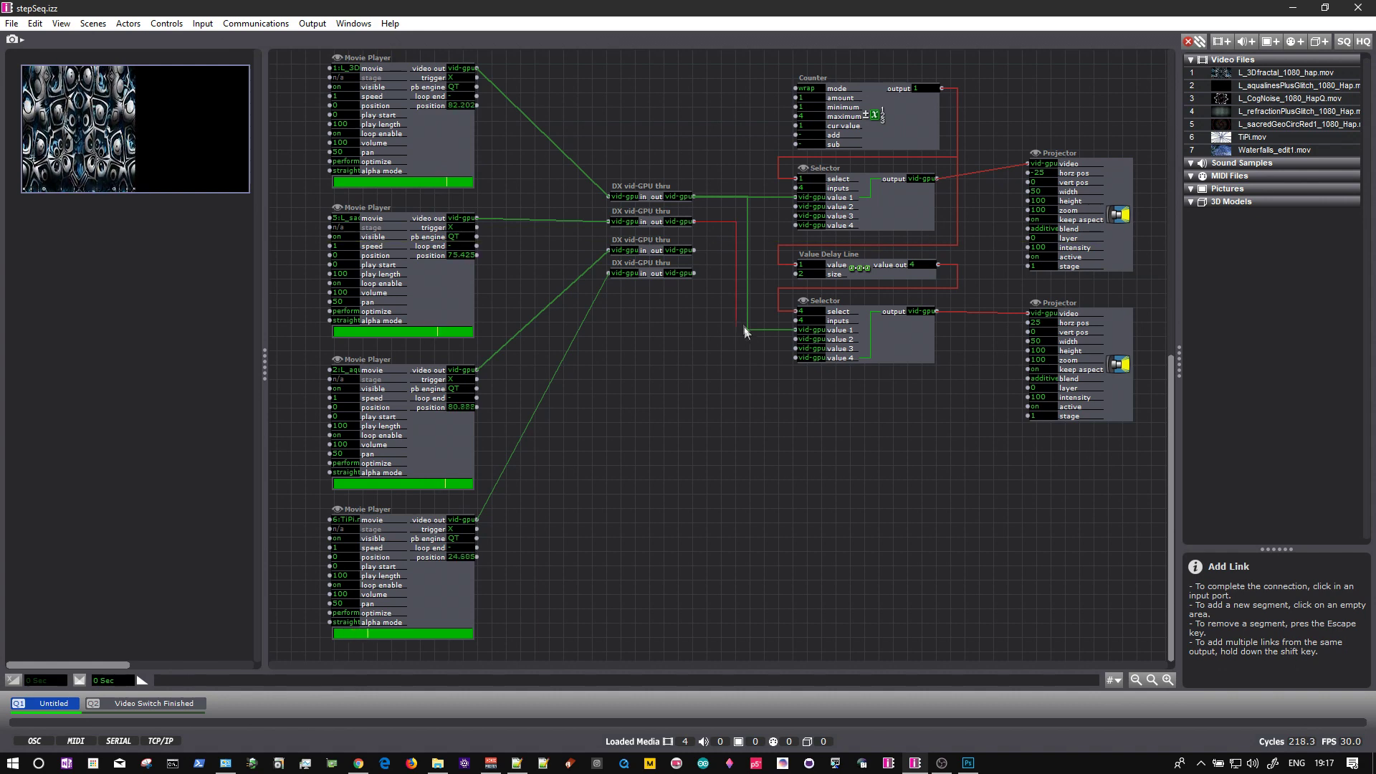
{"action": "left_click", "coordinate": [795, 340]}
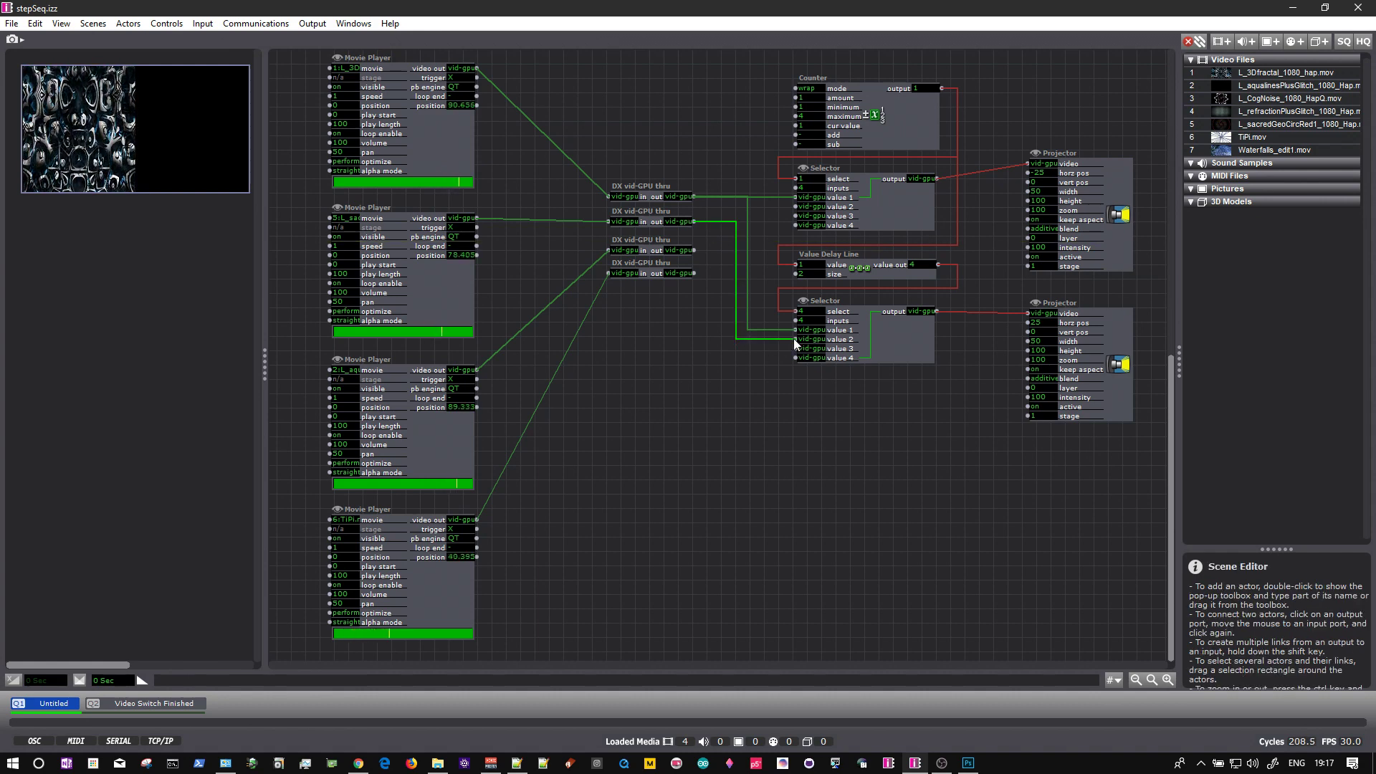
{"action": "left_click", "coordinate": [692, 250]}
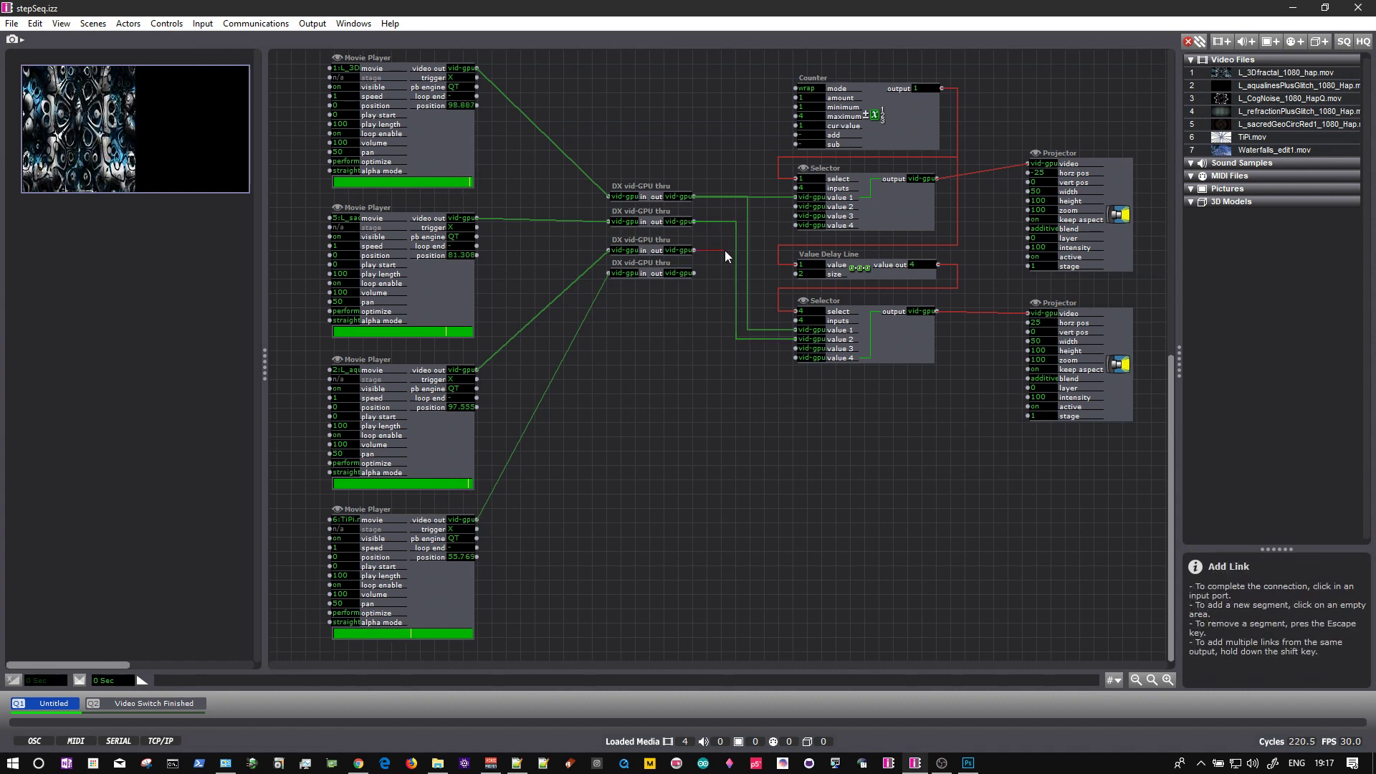
{"action": "left_click", "coordinate": [725, 250]}
{"action": "left_click", "coordinate": [794, 348]}
{"action": "right_click", "coordinate": [707, 354]}
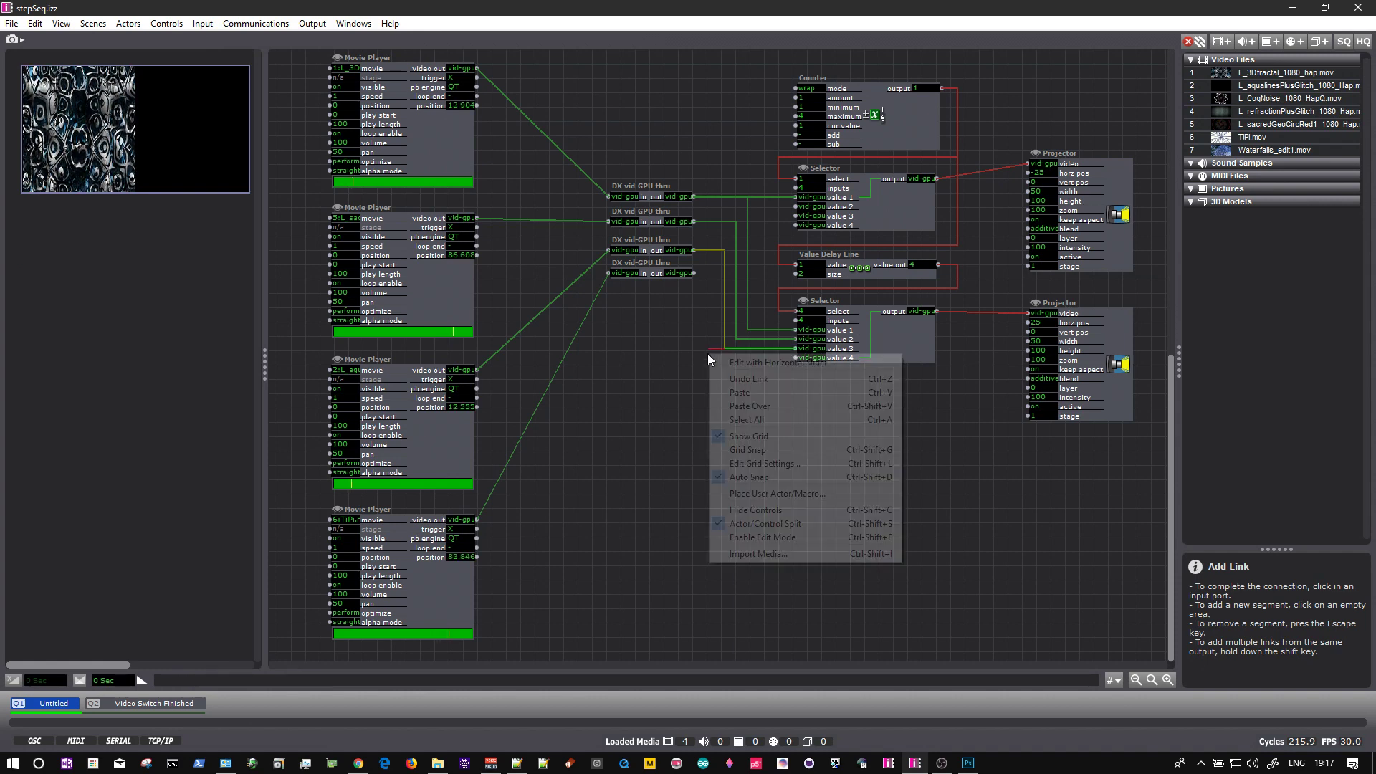
Link the fourth DX vid-GPU thru actor's output to value 4 of both Selectors
{"action": "left_click", "coordinate": [694, 272]}
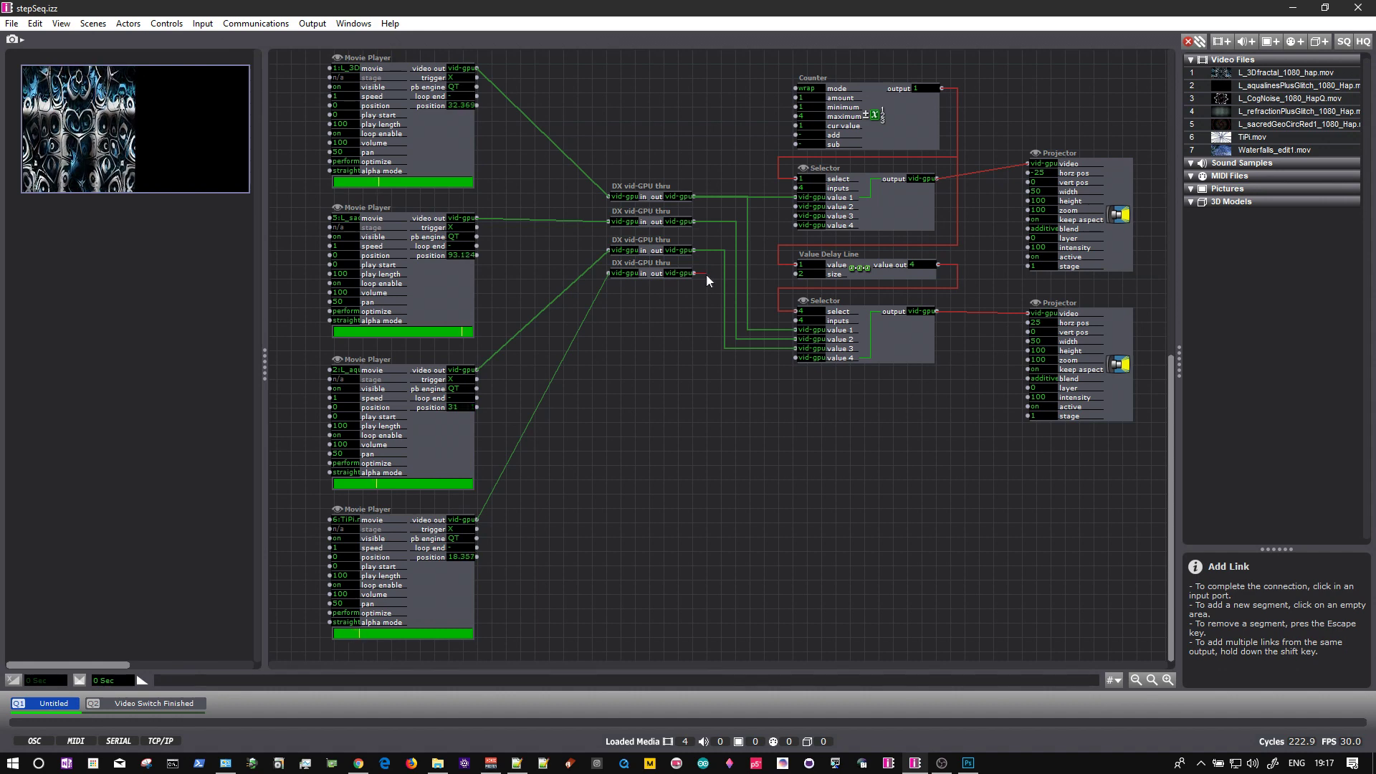
{"action": "left_click", "coordinate": [794, 225], "text": "shift"}
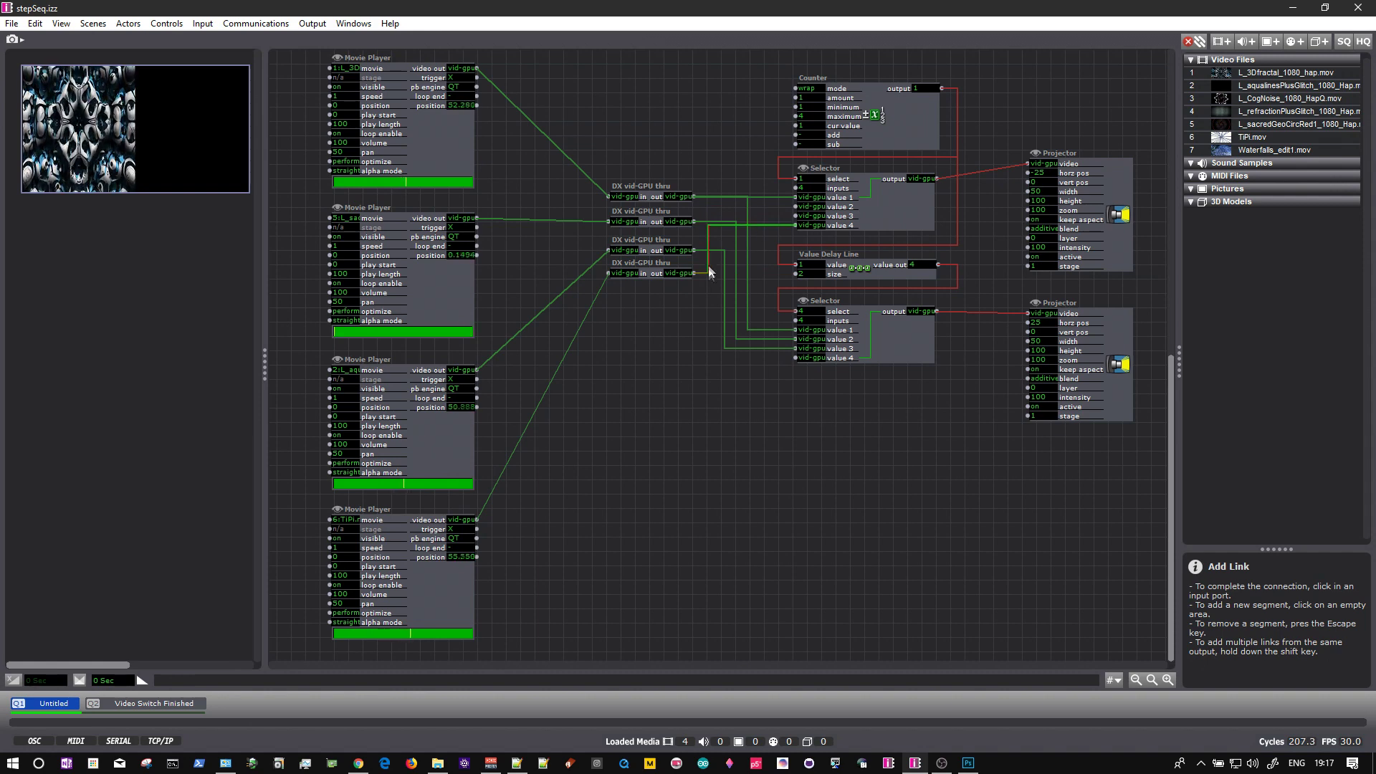
{"action": "left_click", "coordinate": [793, 358]}
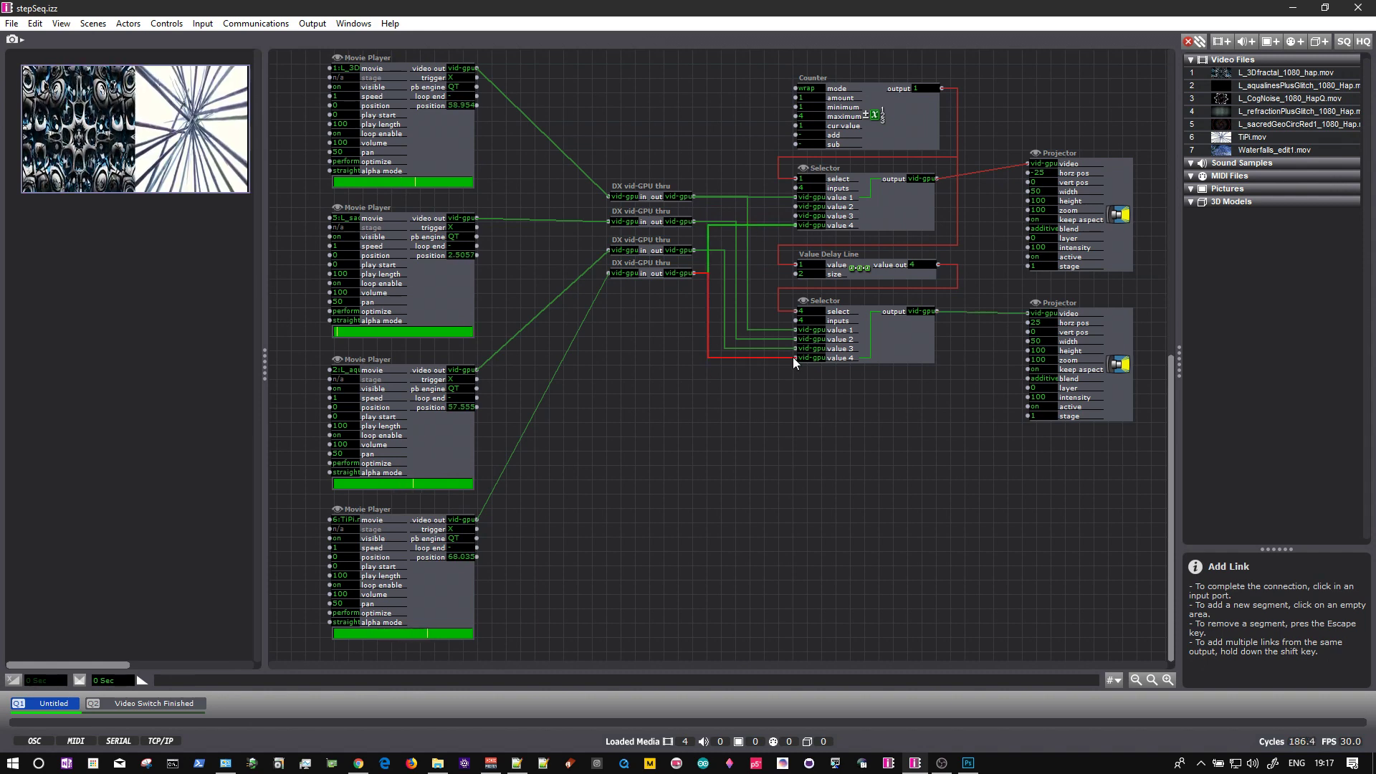
Link the third and second DX vid-GPU thru outputs to value 3 and value 2 of the upper Selector
{"action": "left_click", "coordinate": [695, 250]}
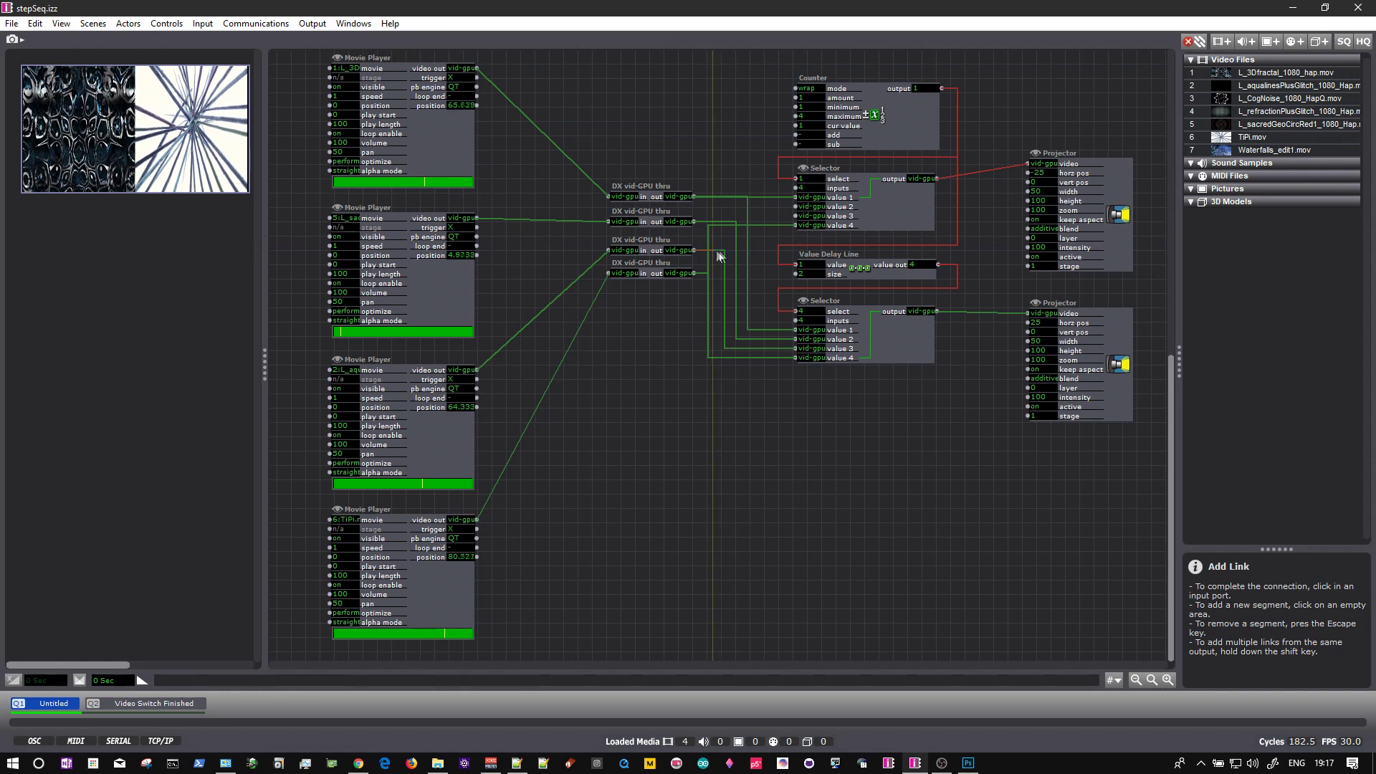
{"action": "left_click", "coordinate": [725, 250]}
{"action": "left_click", "coordinate": [795, 215]}
{"action": "left_click", "coordinate": [694, 221]}
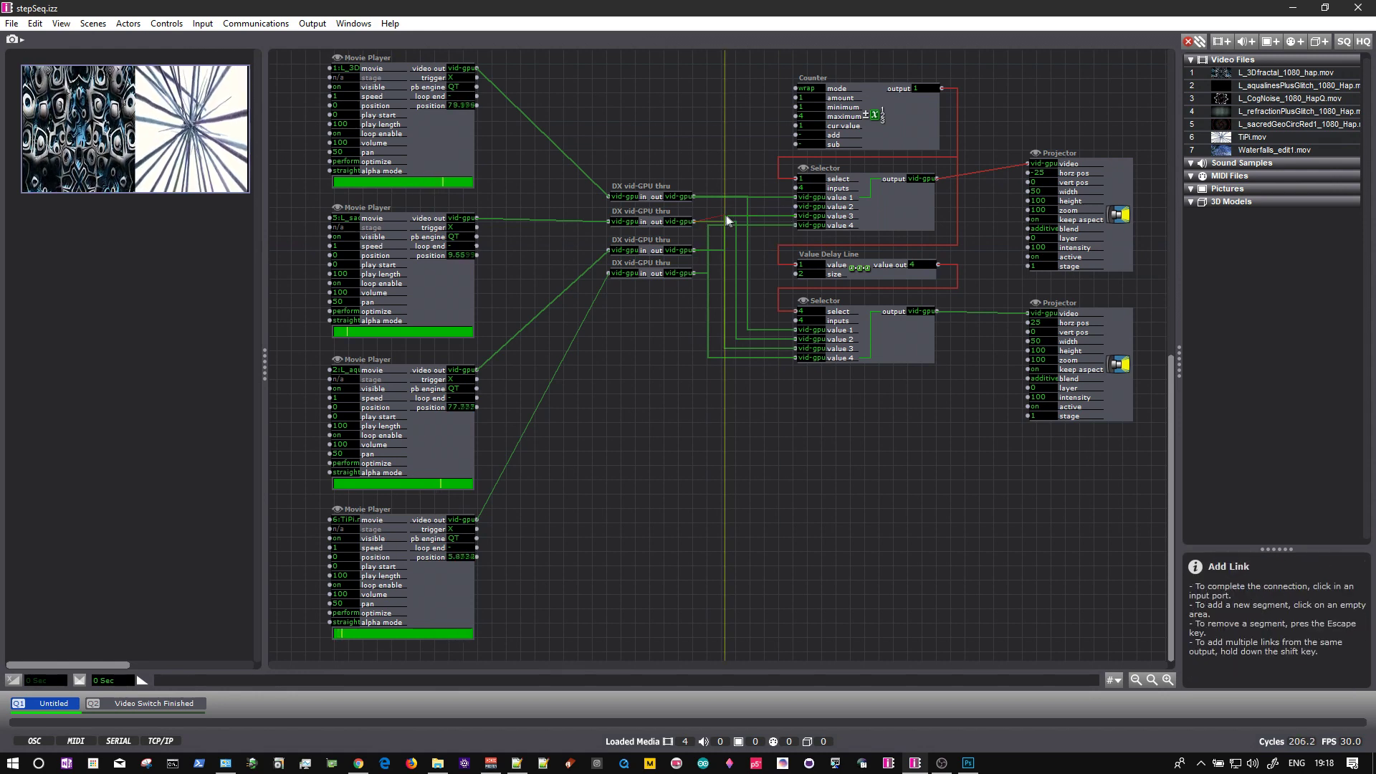
{"action": "left_click", "coordinate": [795, 207]}
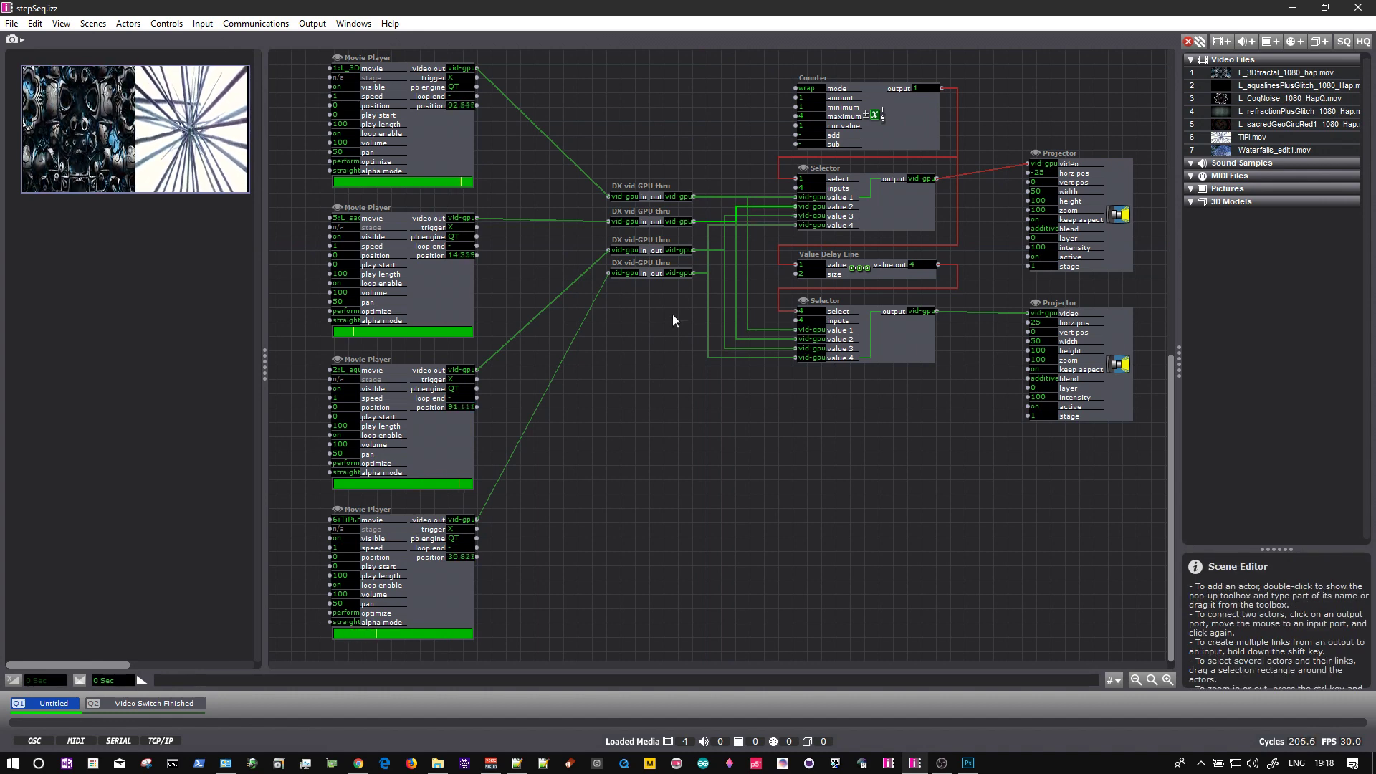
Space the four DX vid-GPU thru actors farther apart vertically in their column
{"action": "left_click_drag", "start_coordinate": [645, 266], "coordinate": [645, 316]}
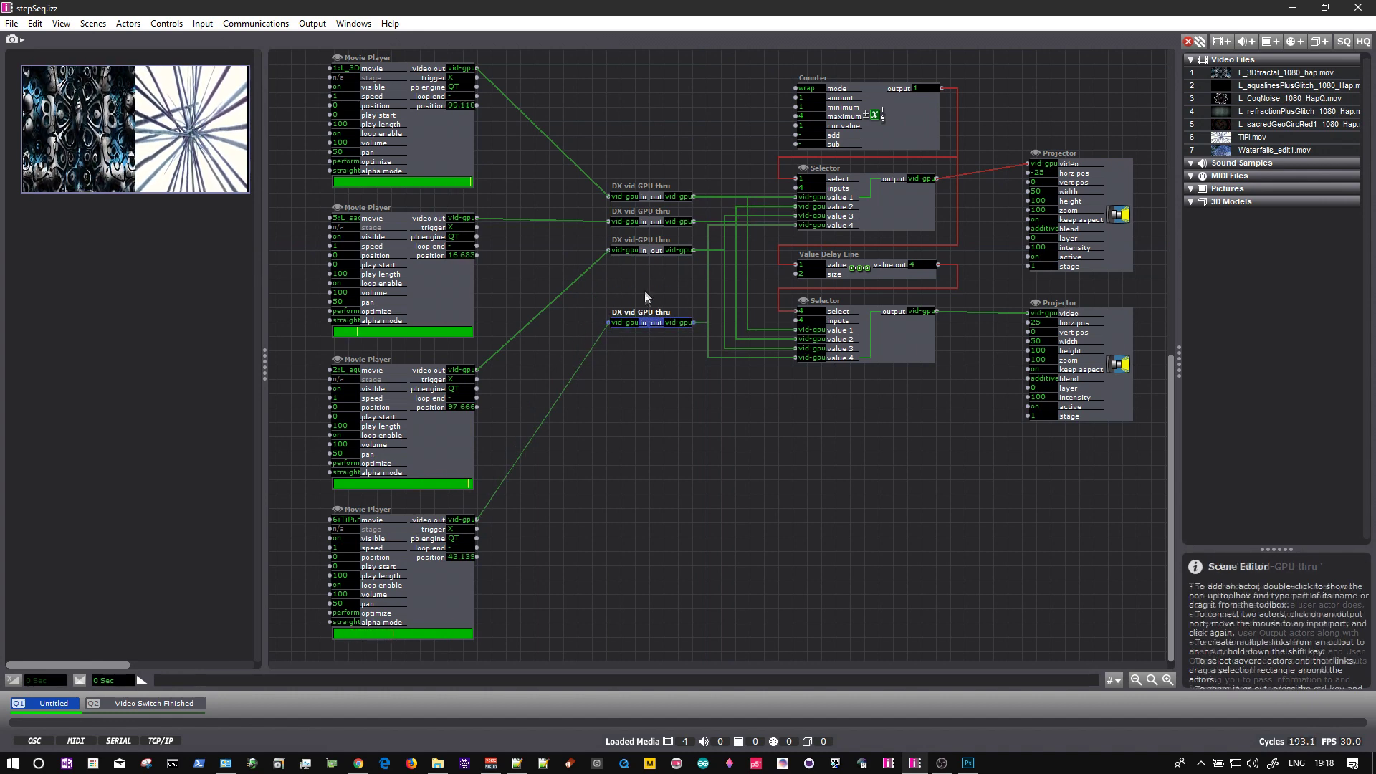
{"action": "left_click_drag", "start_coordinate": [648, 239], "coordinate": [647, 275]}
{"action": "left_click_drag", "start_coordinate": [655, 217], "coordinate": [651, 245]}
{"action": "mouse_move", "coordinate": [647, 188]}
{"action": "left_mouse_down"}
{"action": "mouse_move", "coordinate": [646, 175]}
{"action": "mouse_move", "coordinate": [646, 190]}
{"action": "left_mouse_up"}
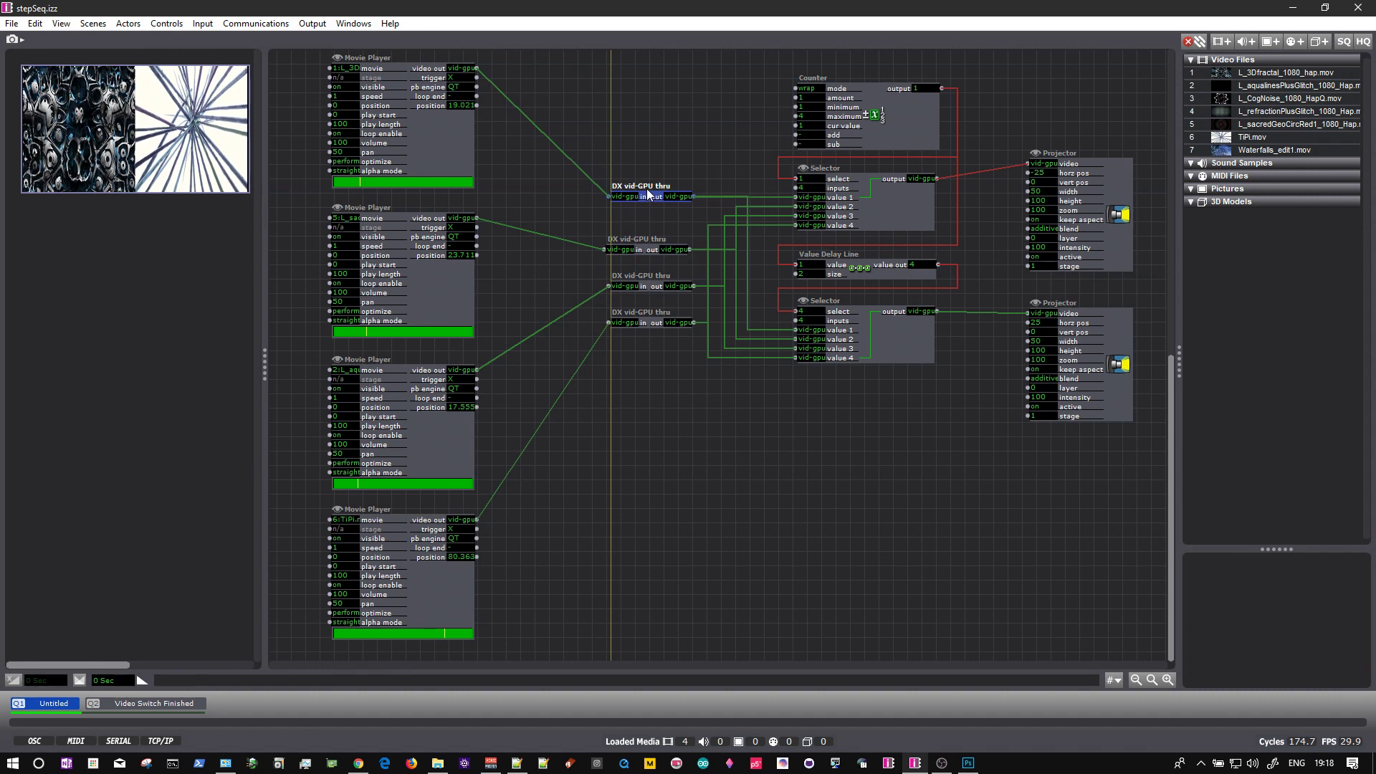
{"action": "left_click", "coordinate": [643, 144]}
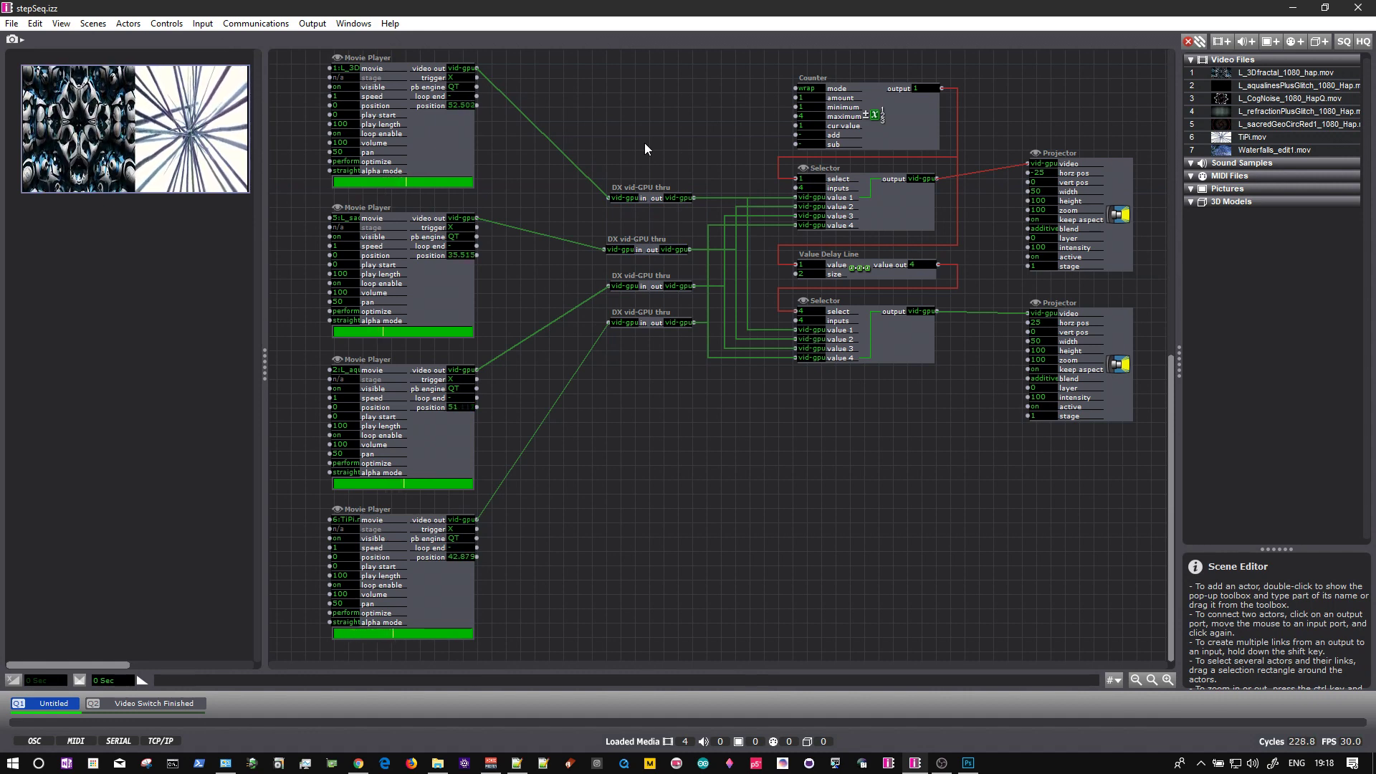
{"action": "left_click_drag", "start_coordinate": [703, 141], "coordinate": [784, 495]}
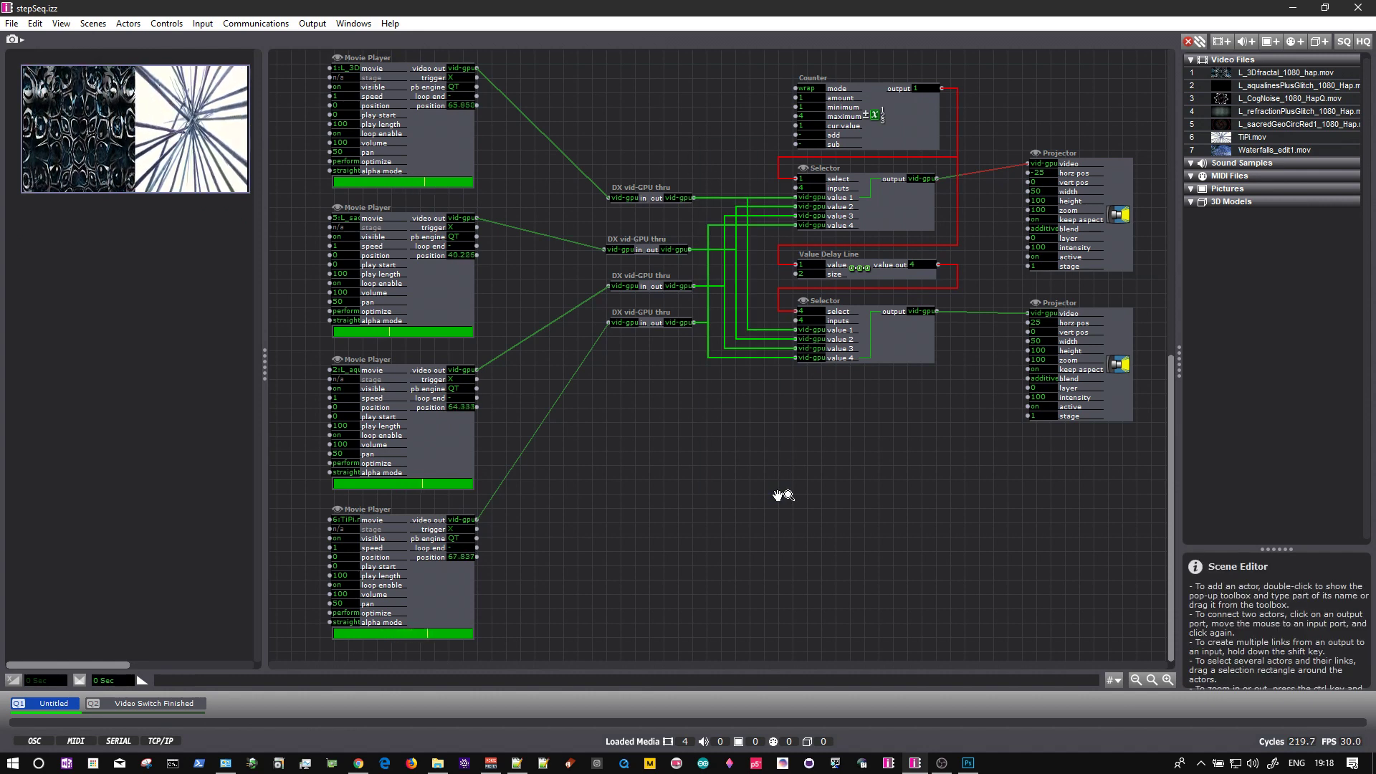
{"action": "left_click_drag", "start_coordinate": [577, 484], "coordinate": [545, 76]}
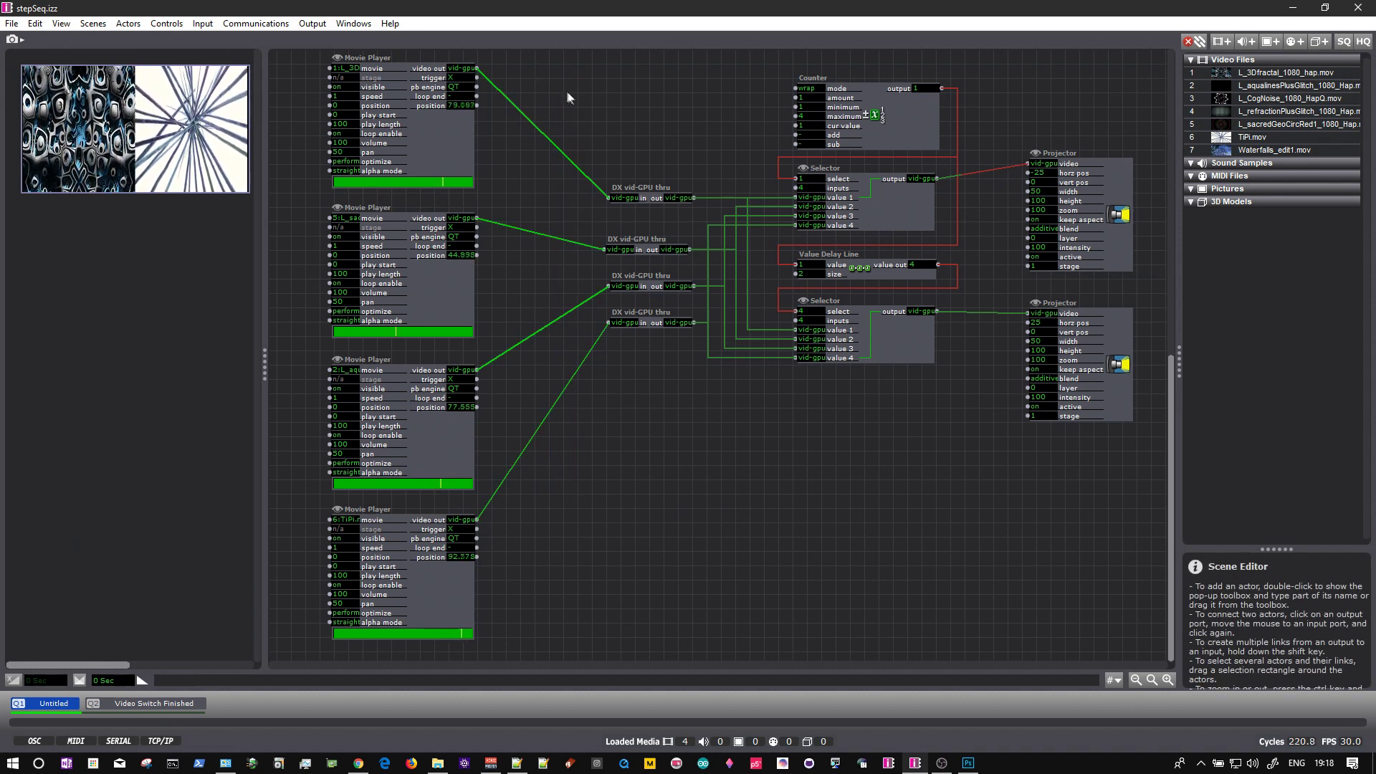
{"action": "left_click_drag", "start_coordinate": [603, 98], "coordinate": [681, 432]}
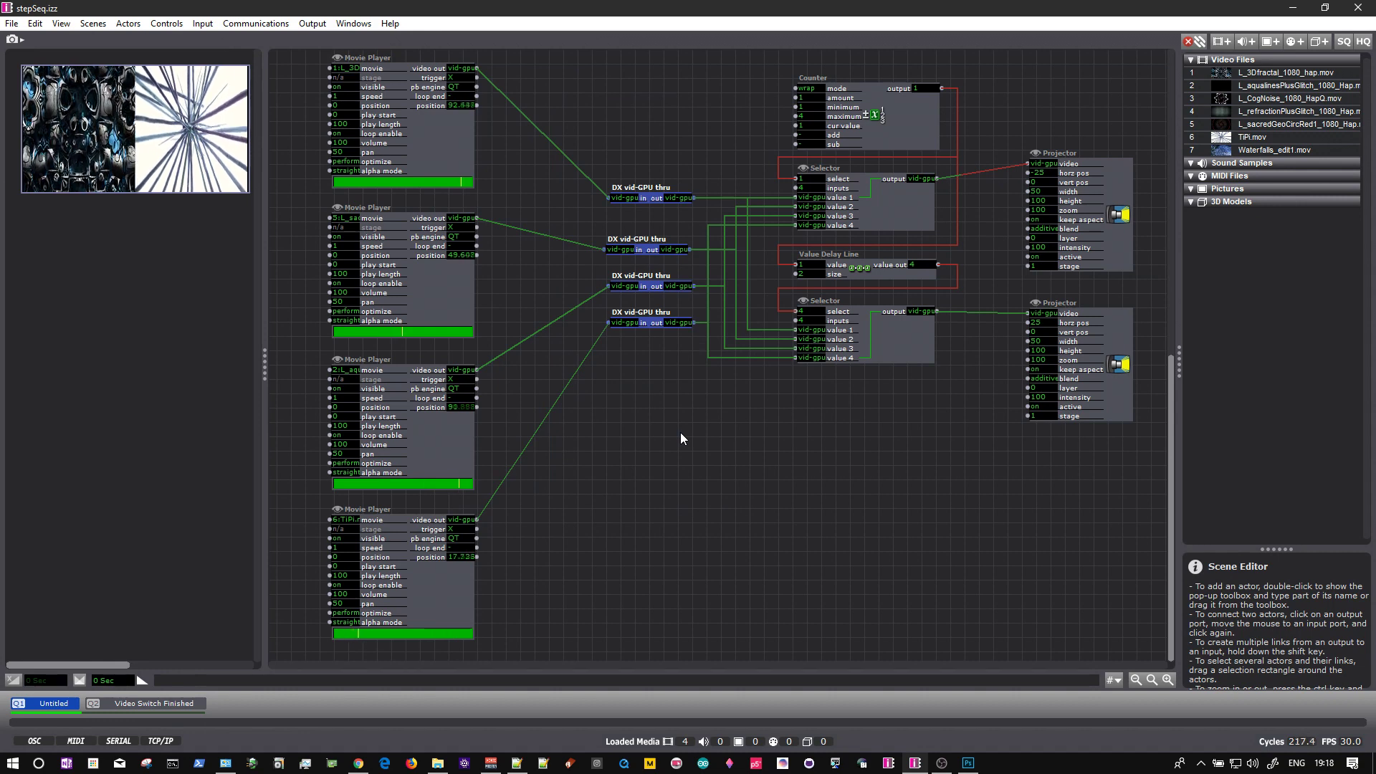
Open the first DX vid-GPU thru actor, align its User Input and User Output closer together, and close it with Save & Update All
{"action": "left_click", "coordinate": [644, 188]}
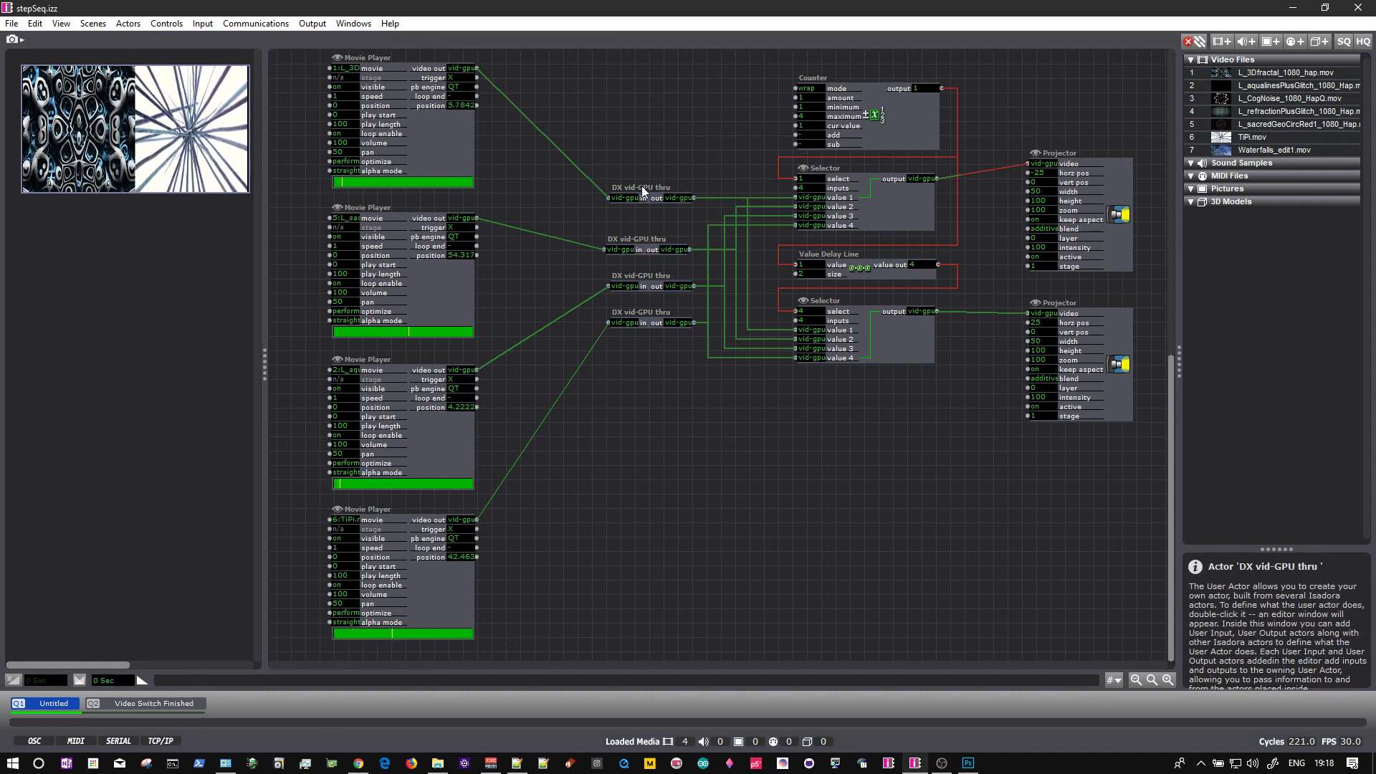
{"action": "double_click", "coordinate": [642, 189]}
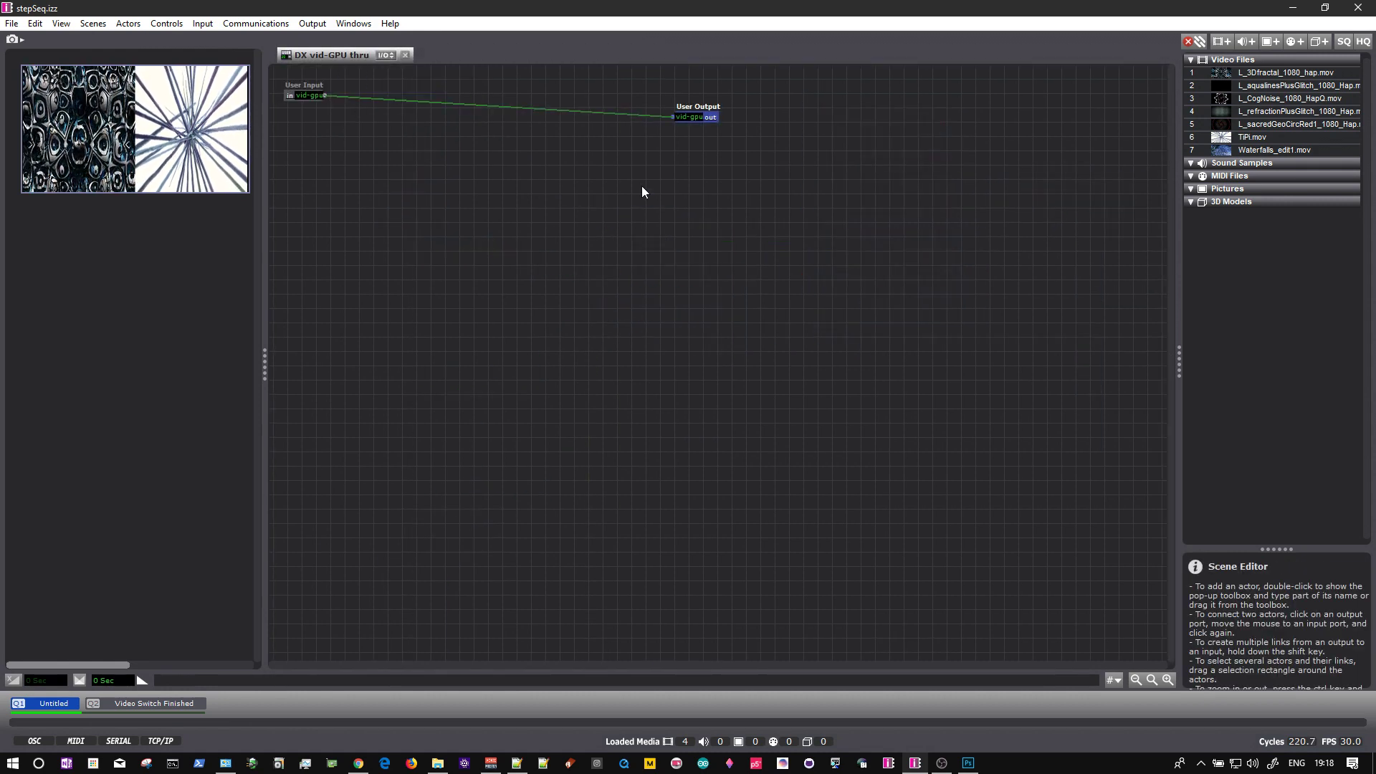
{"action": "left_click_drag", "start_coordinate": [301, 94], "coordinate": [540, 115]}
{"action": "left_click_drag", "start_coordinate": [743, 158], "coordinate": [476, 65]}
{"action": "left_click_drag", "start_coordinate": [543, 108], "coordinate": [530, 188]}
{"action": "left_click", "coordinate": [501, 144]}
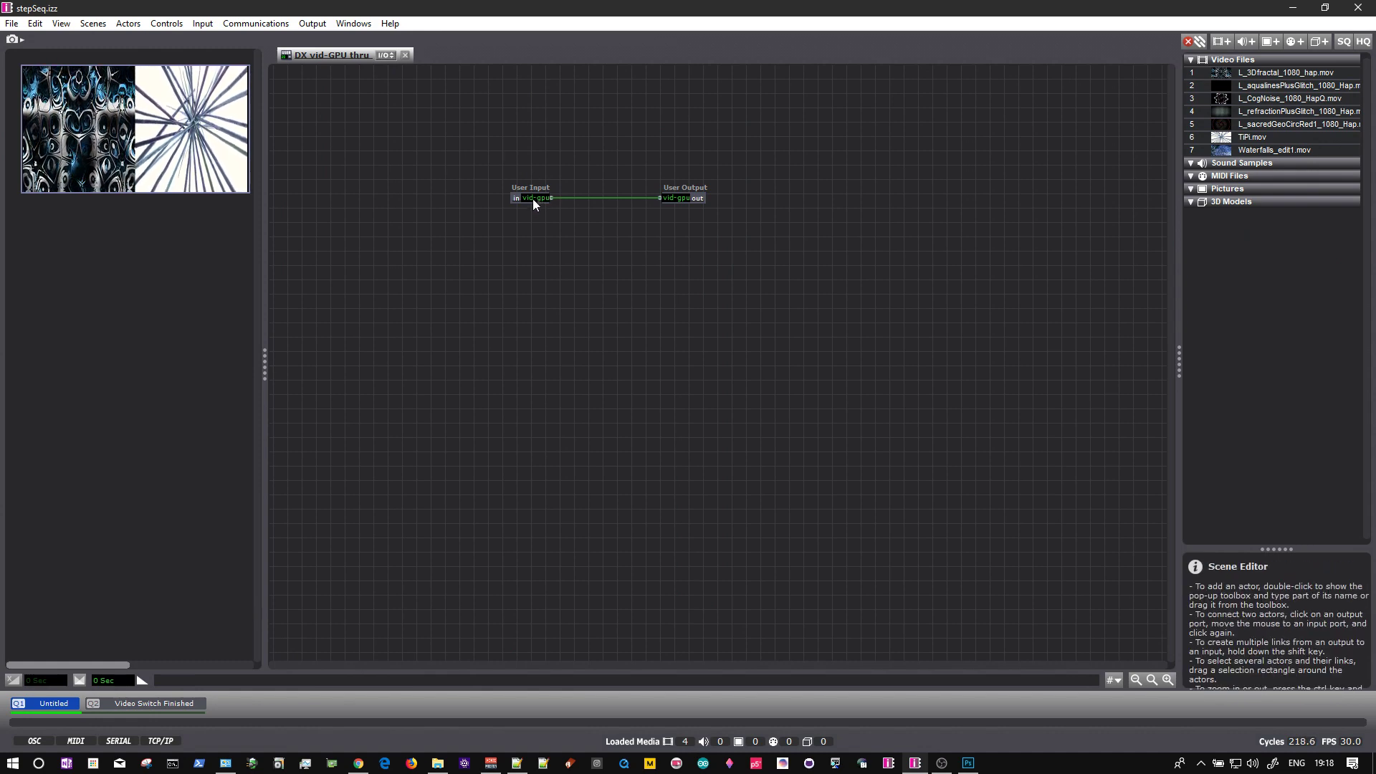
{"action": "left_click", "coordinate": [405, 56]}
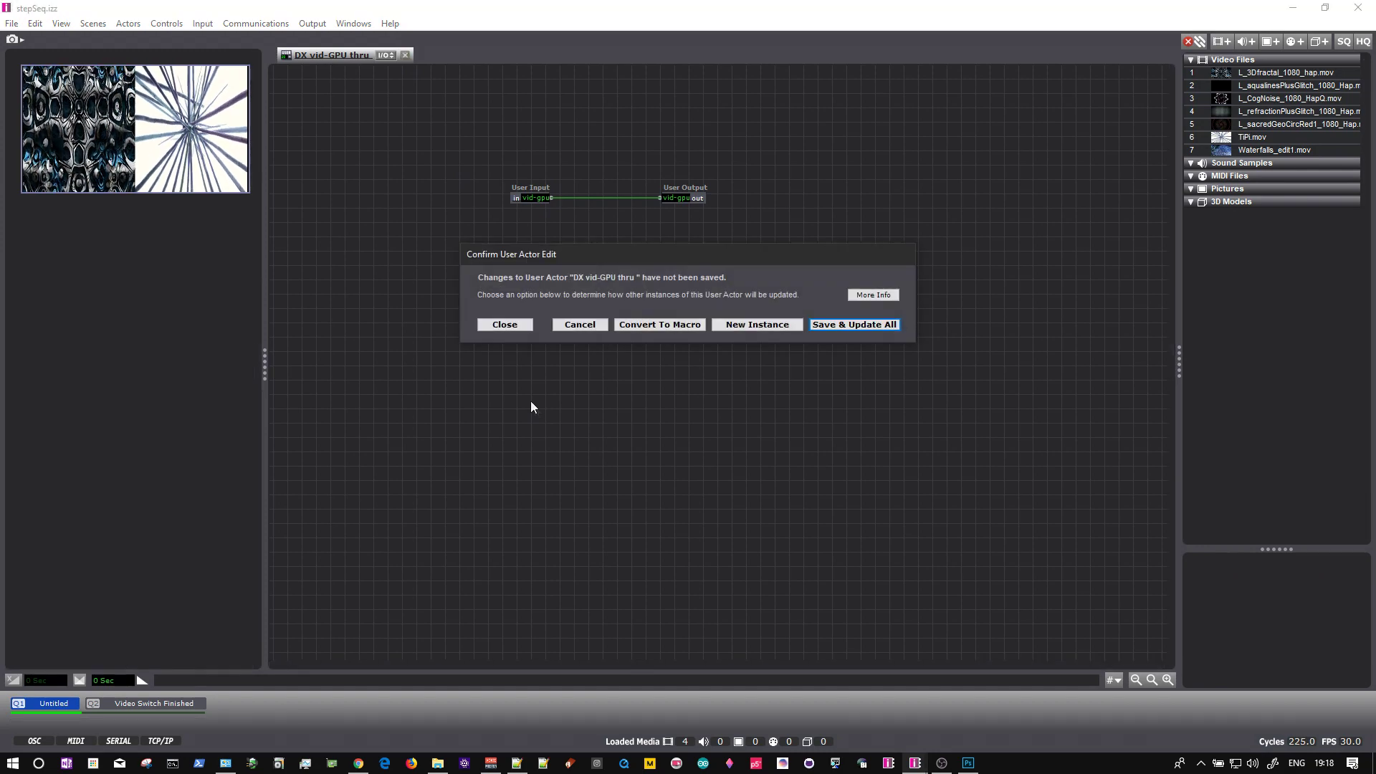
{"action": "left_click", "coordinate": [832, 326]}
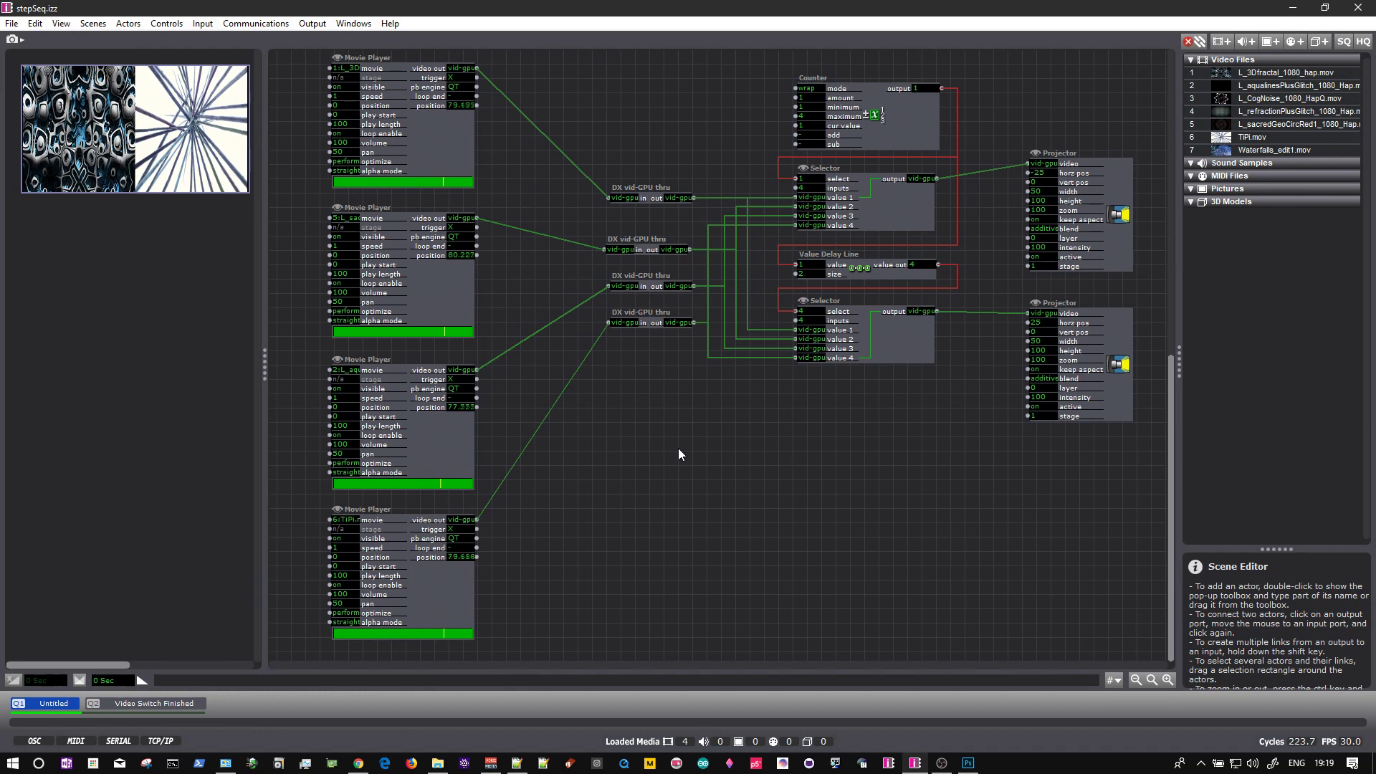
Trigger the Counter's add input four times to test the video switching through all four steps
{"action": "left_click", "coordinate": [810, 135]}
{"action": "left_click", "coordinate": [810, 134]}
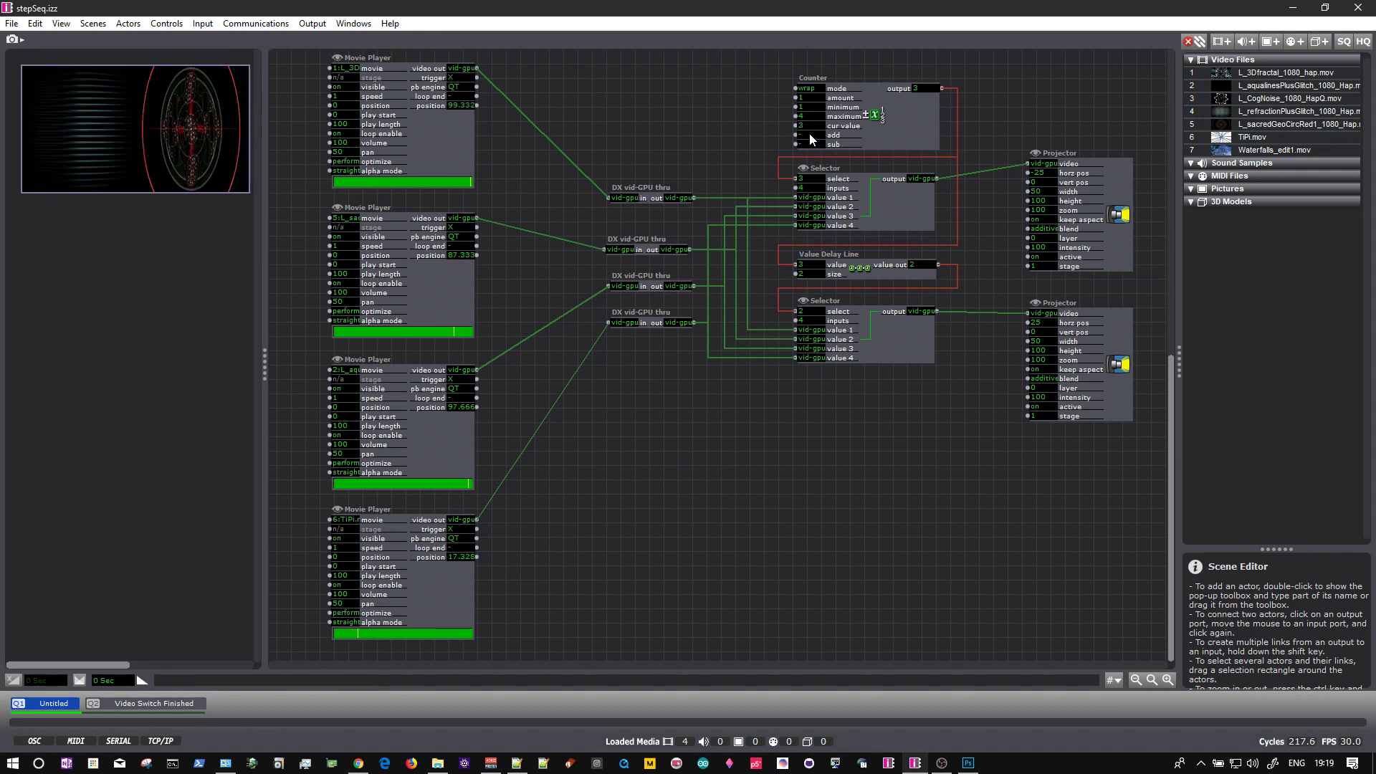
{"action": "left_click", "coordinate": [810, 134]}
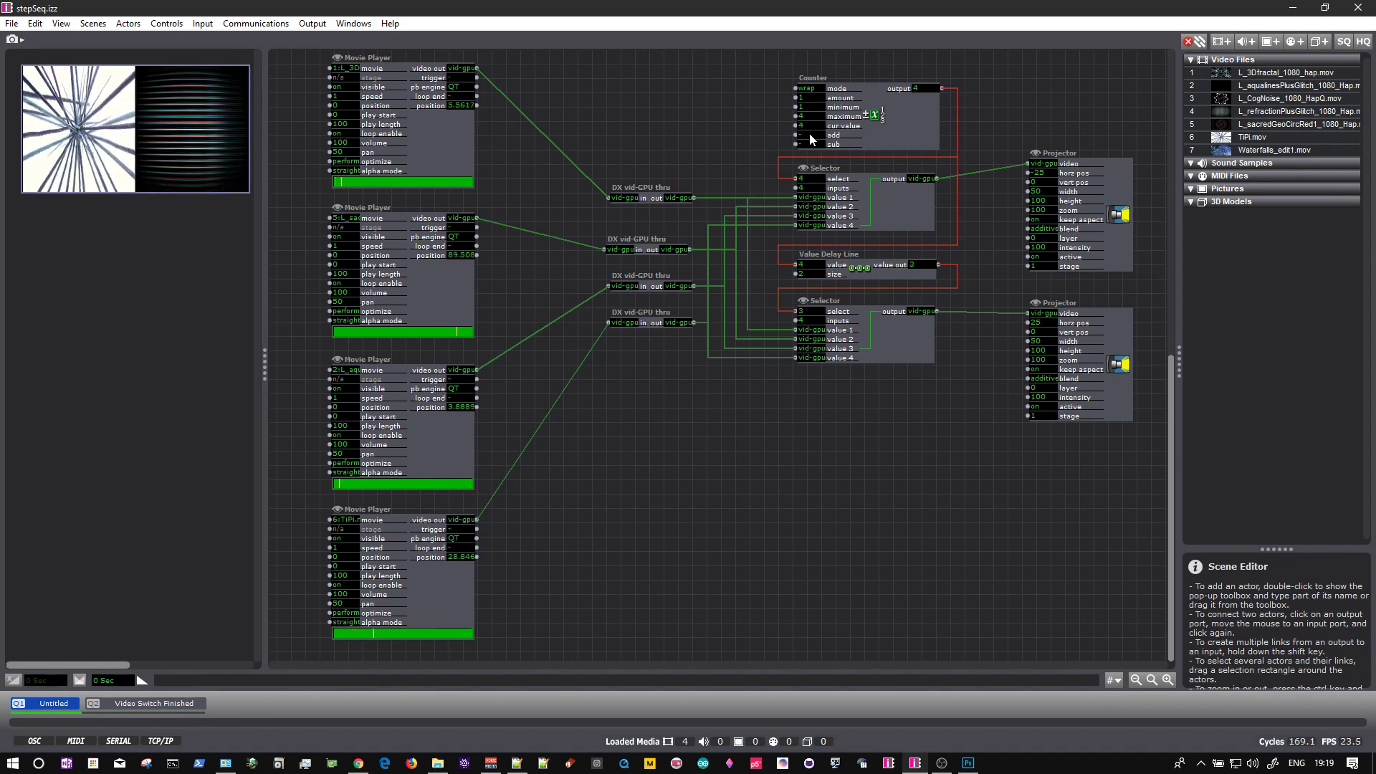
{"action": "left_click", "coordinate": [810, 135]}
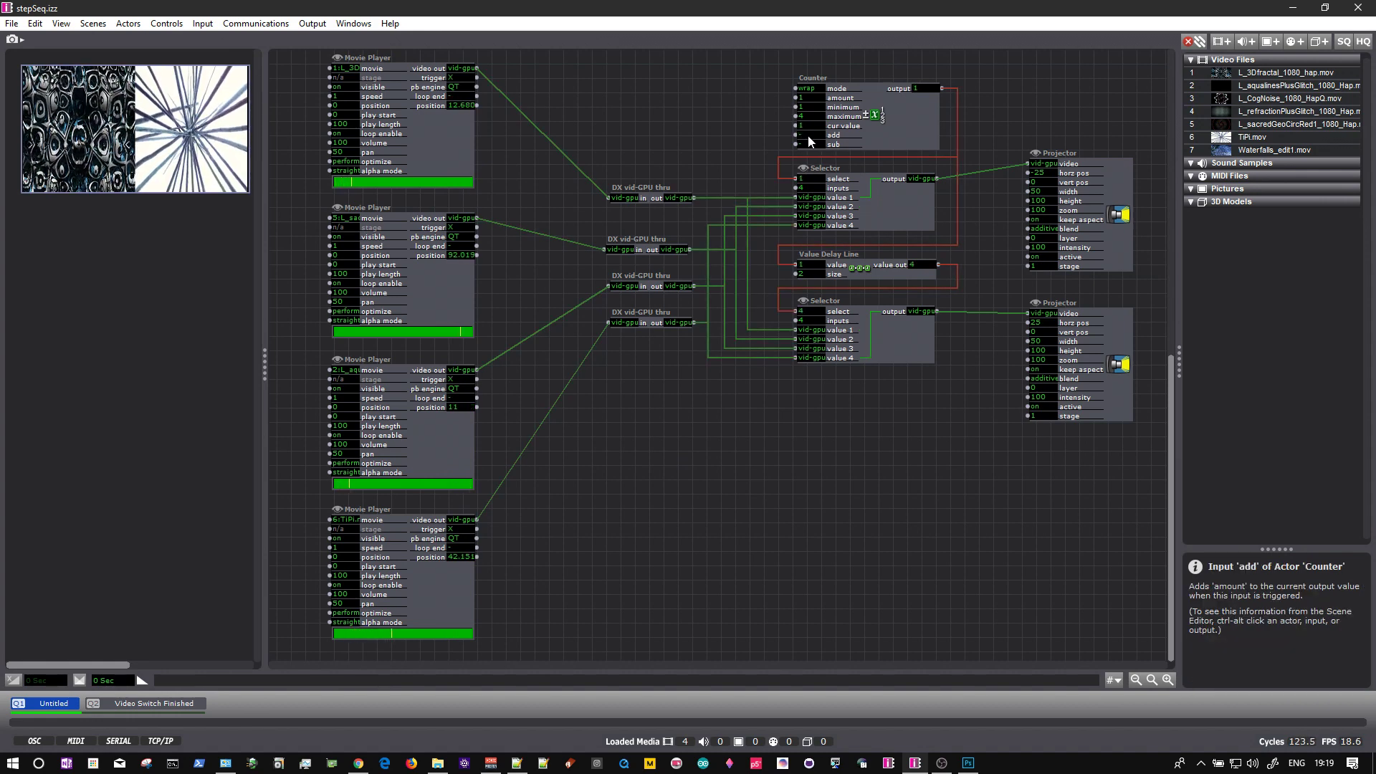
Trigger the Counter's add input seven times to check how the videos step across both projectors
{"action": "left_click", "coordinate": [805, 136]}
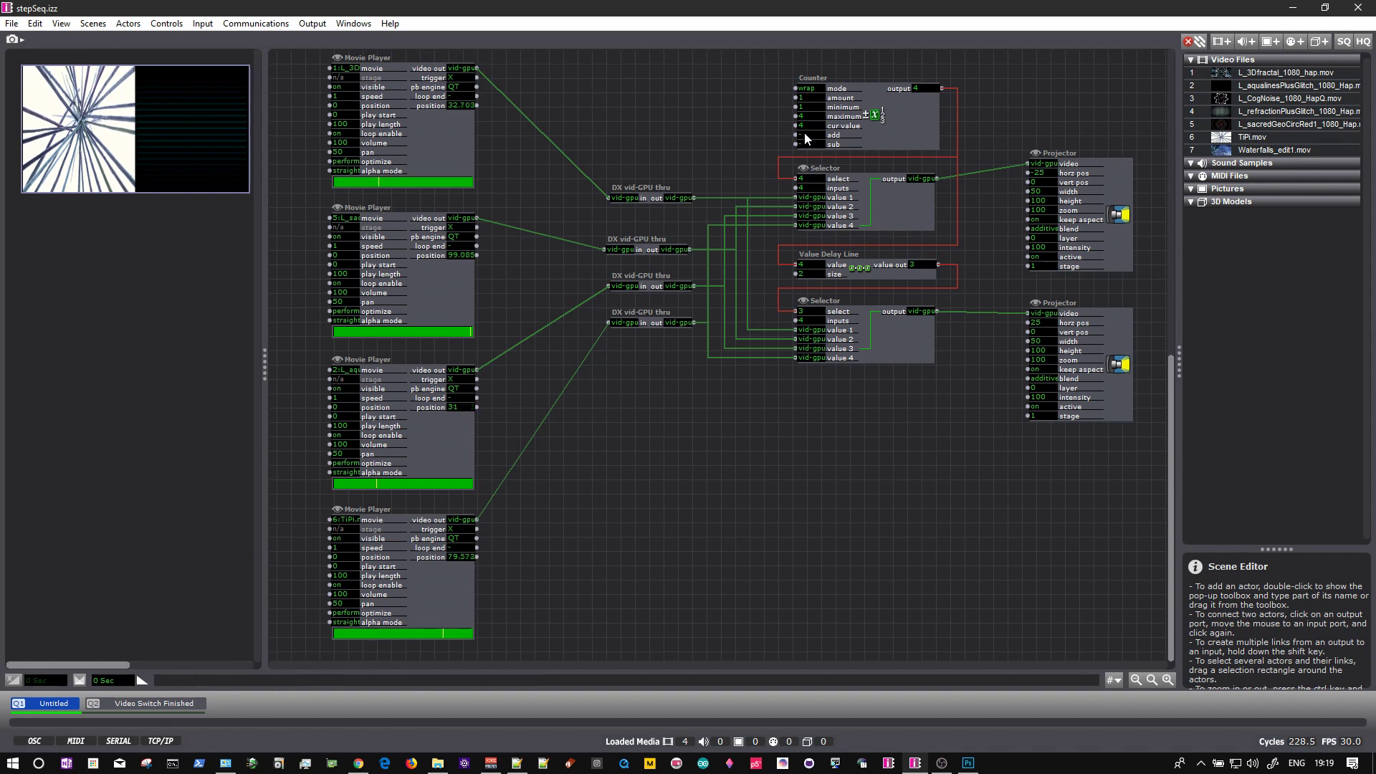
{"action": "left_click", "coordinate": [805, 137]}
{"action": "left_click", "coordinate": [806, 136]}
{"action": "left_click", "coordinate": [805, 136]}
{"action": "left_click", "coordinate": [805, 136]}
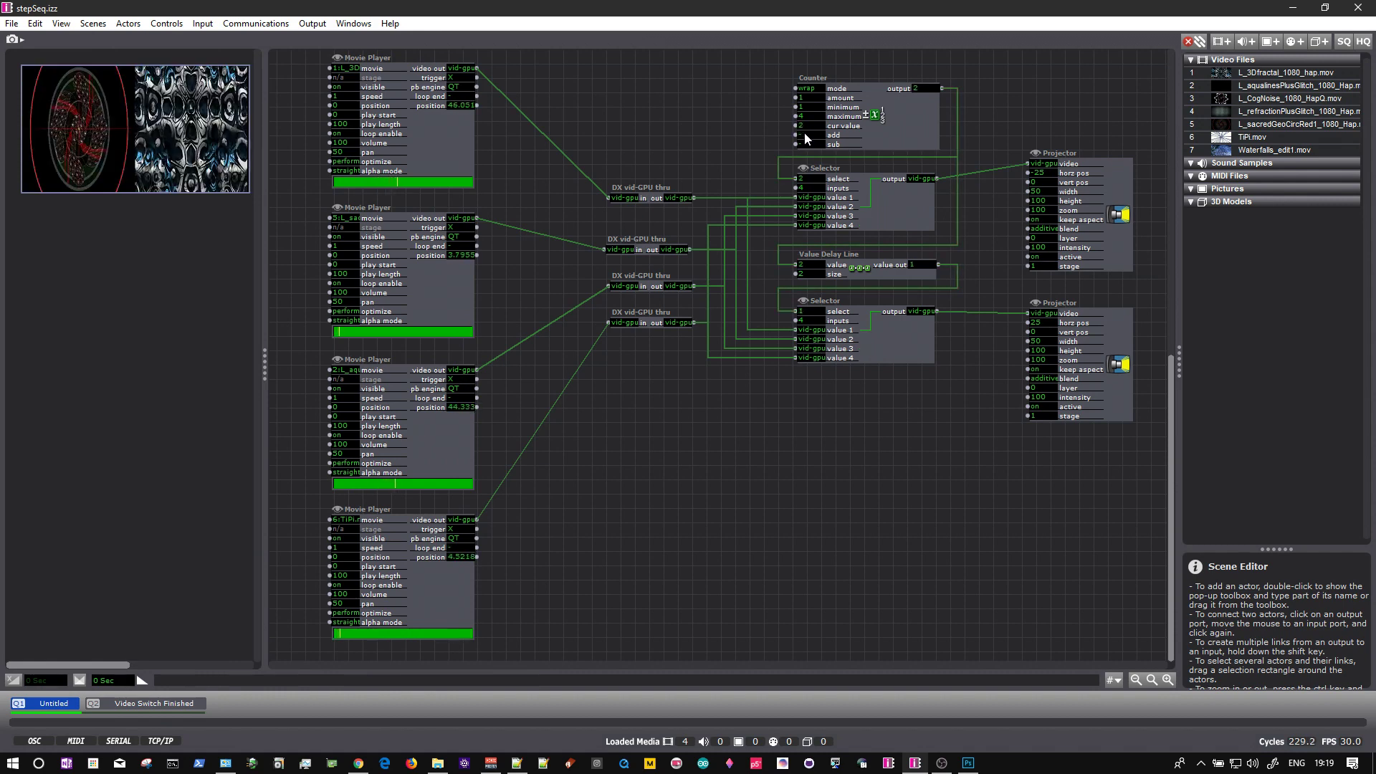
{"action": "left_click", "coordinate": [805, 136]}
{"action": "left_click", "coordinate": [805, 136]}
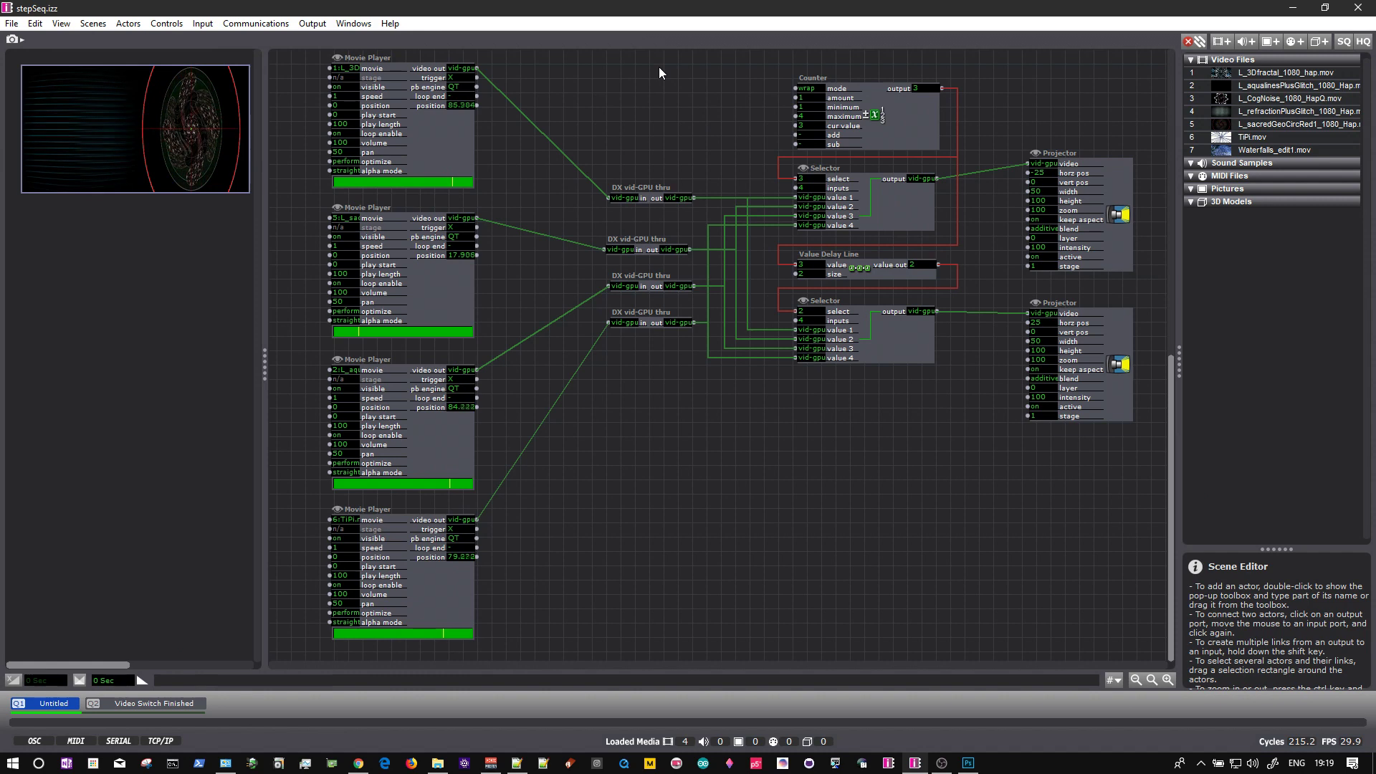
Cut the Counter, both Selectors, the Value Delay Line and the four DX vid-GPU thru actors from the scene
{"action": "left_click_drag", "start_coordinate": [650, 69], "coordinate": [917, 394]}
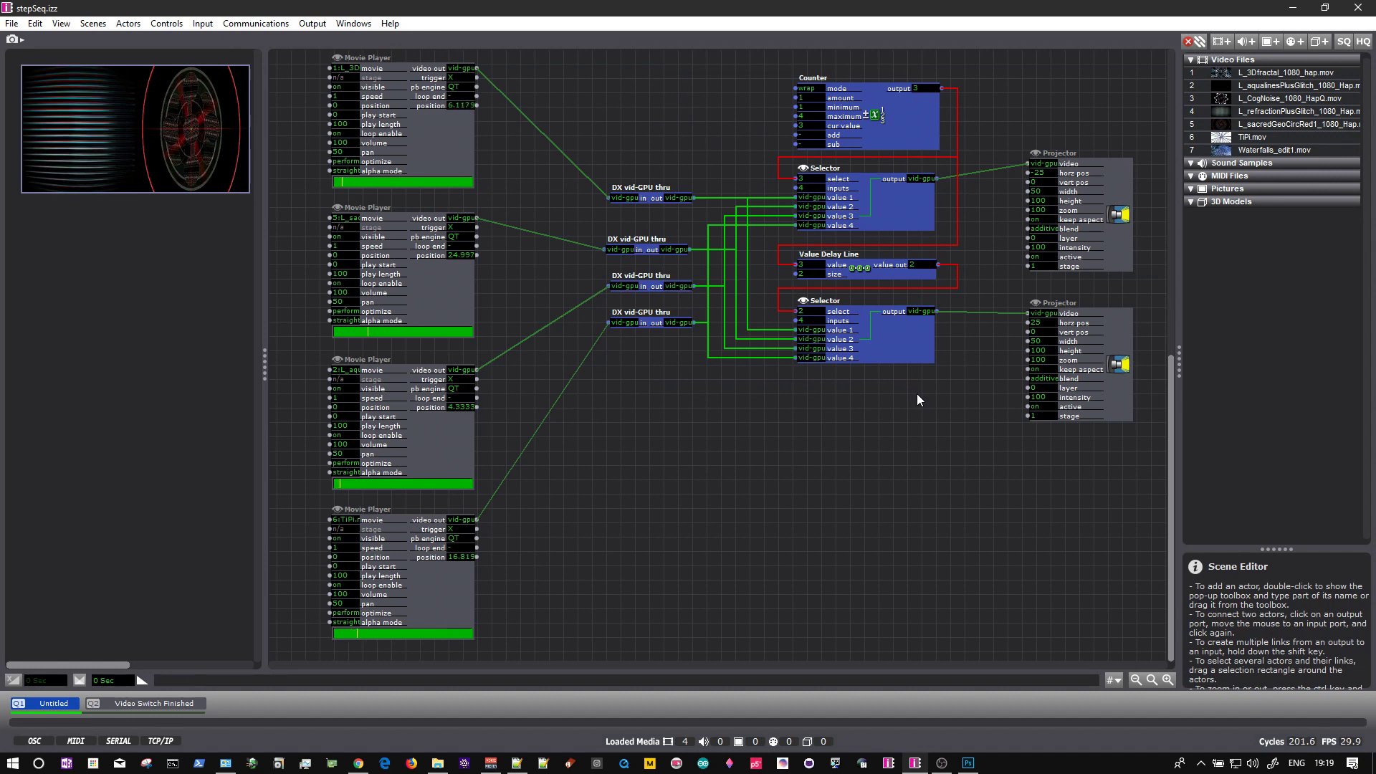
{"action": "left_click_drag", "start_coordinate": [643, 60], "coordinate": [895, 463]}
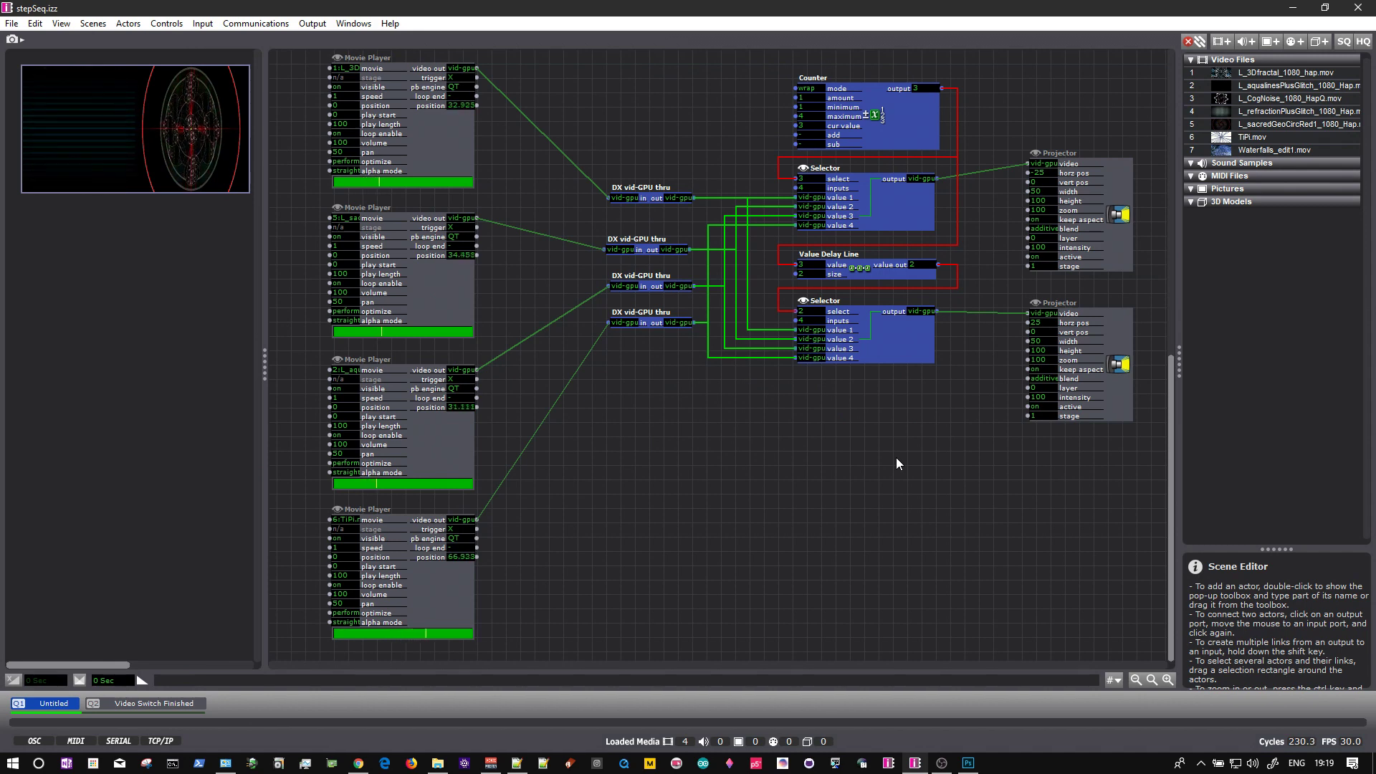
{"action": "key", "text": "Delete"}
Add a User Actor to the scene and paste the cut sequencer actors inside it, centred in its editor
{"action": "double_click", "coordinate": [669, 135]}
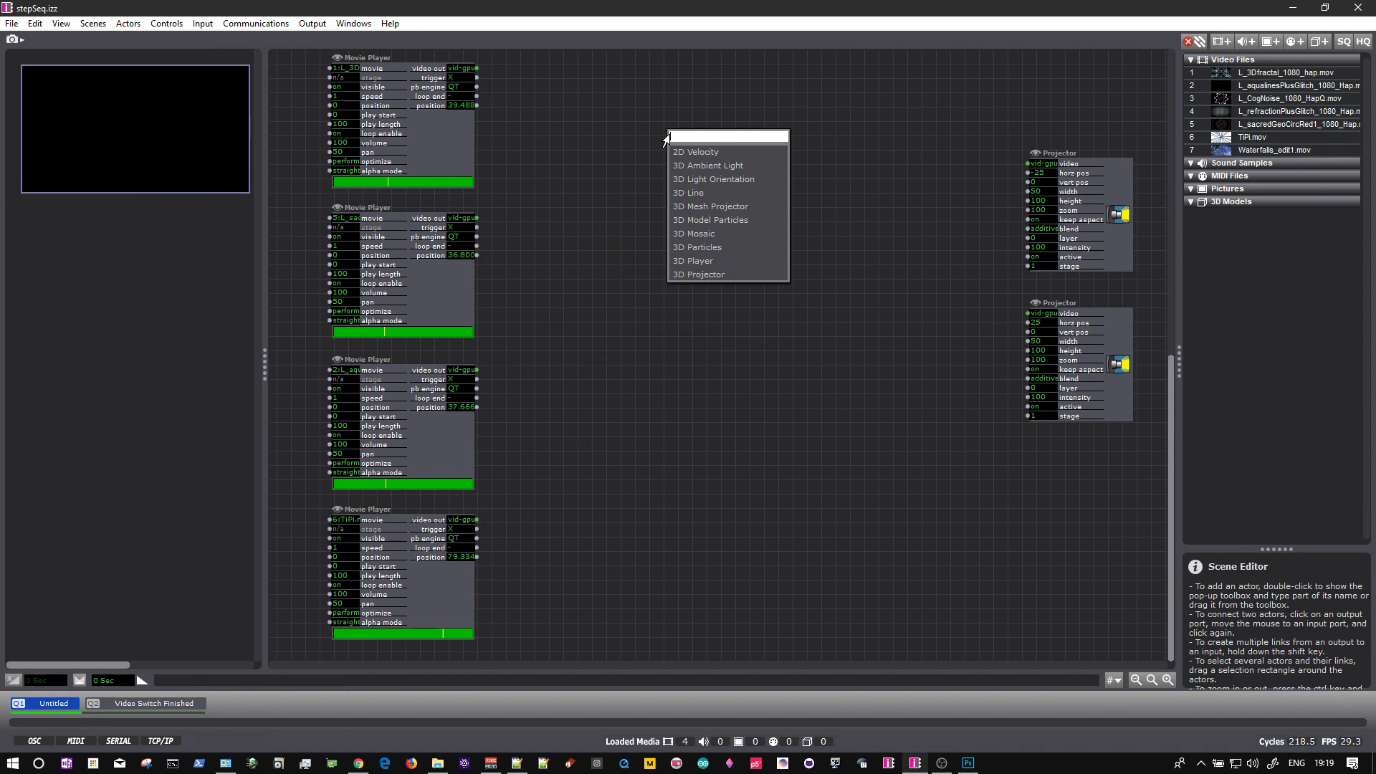
{"action": "type", "text": "user"}
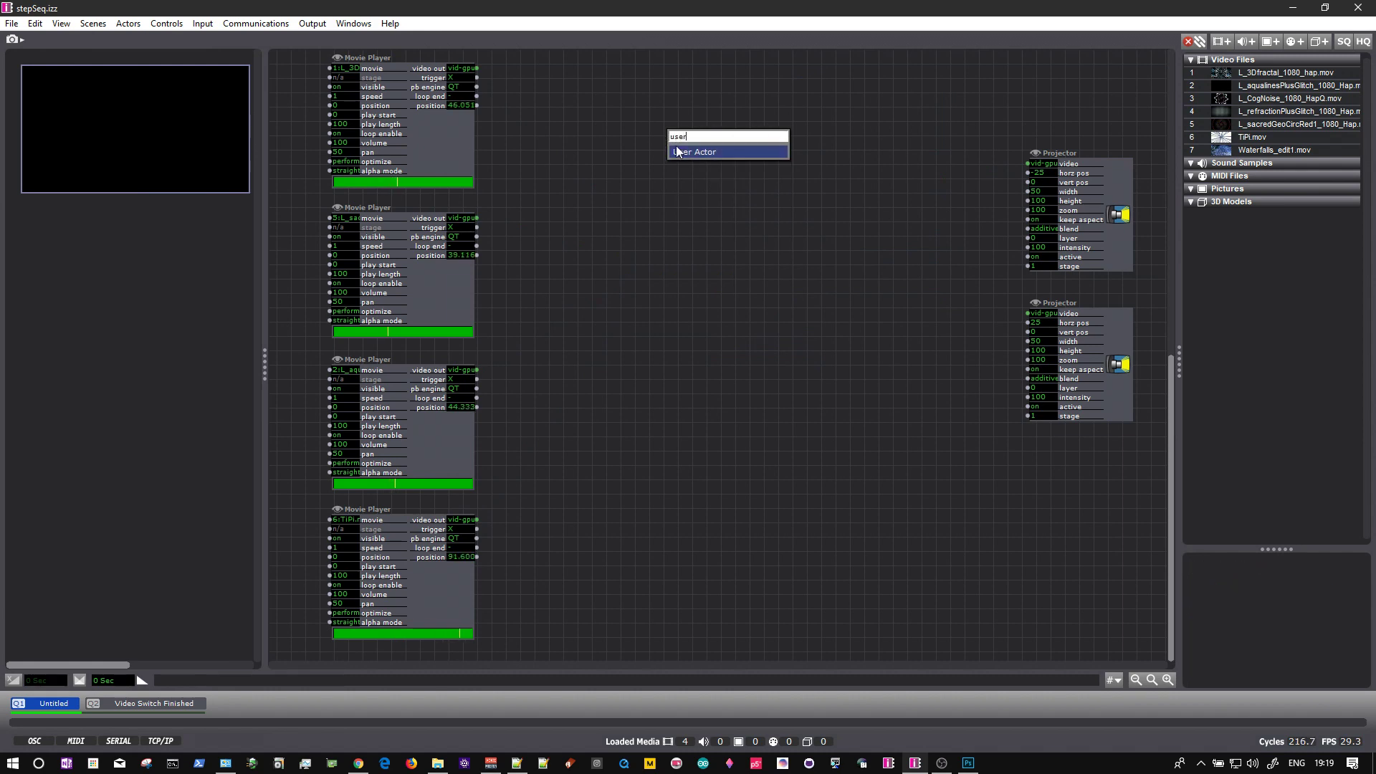
{"action": "left_click", "coordinate": [676, 149]}
{"action": "double_click", "coordinate": [678, 130]}
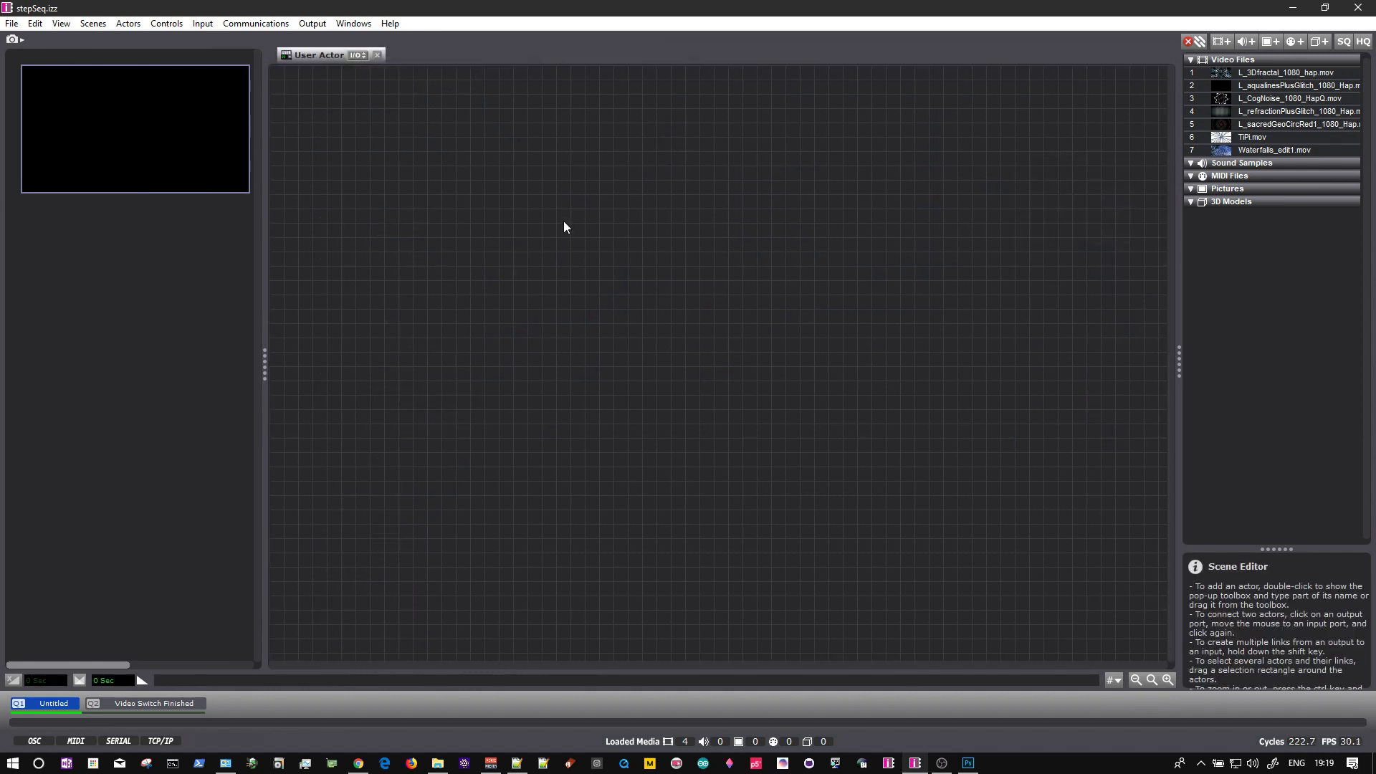
{"action": "key", "text": "ctrl+v"}
{"action": "left_click_drag", "start_coordinate": [953, 131], "coordinate": [864, 269]}
Create a column of four User Input actors beside the DX vid-GPU thru actors by duplicating the first one
{"action": "double_click", "coordinate": [378, 246]}
{"action": "type", "text": "user"}
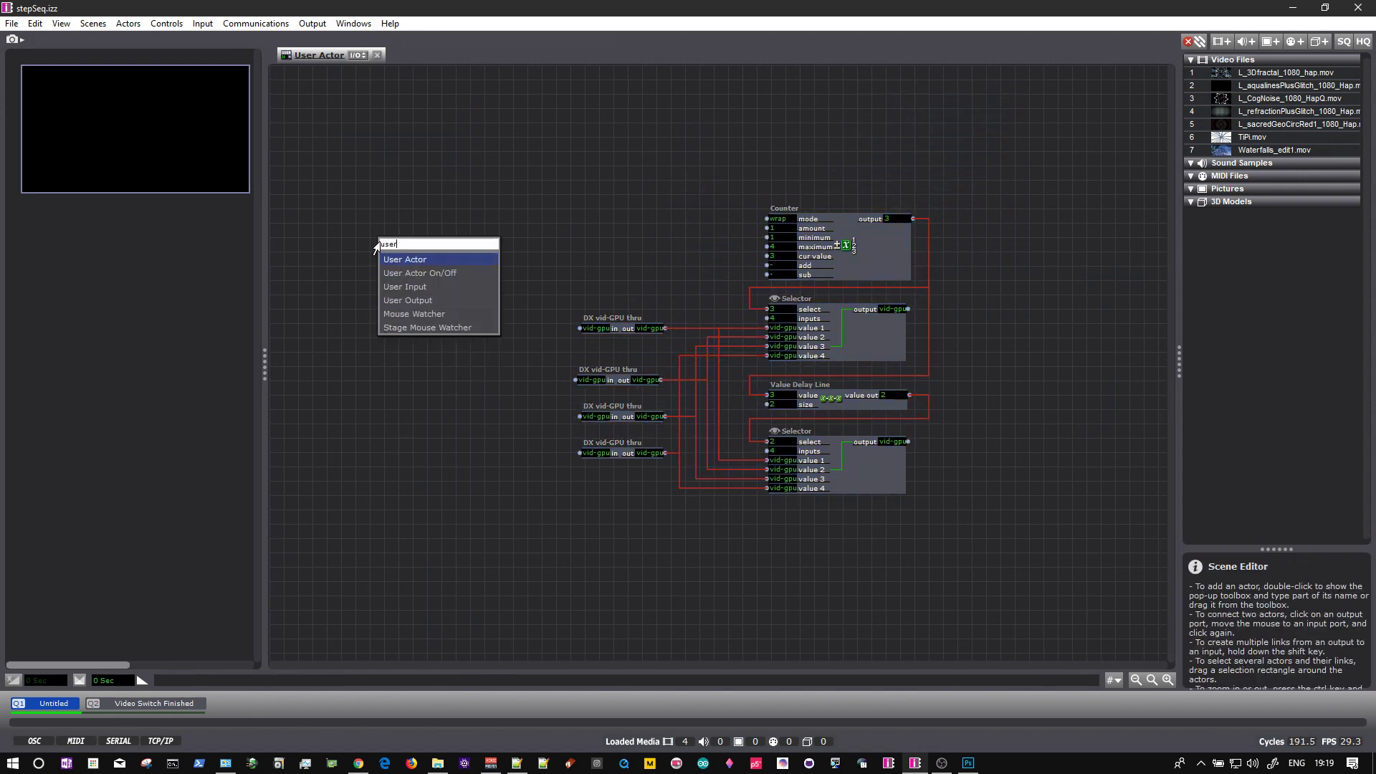
{"action": "left_click", "coordinate": [402, 255]}
{"action": "left_click_drag", "start_coordinate": [402, 256], "coordinate": [366, 340]}
{"action": "left_click_drag", "start_coordinate": [337, 278], "coordinate": [389, 416]}
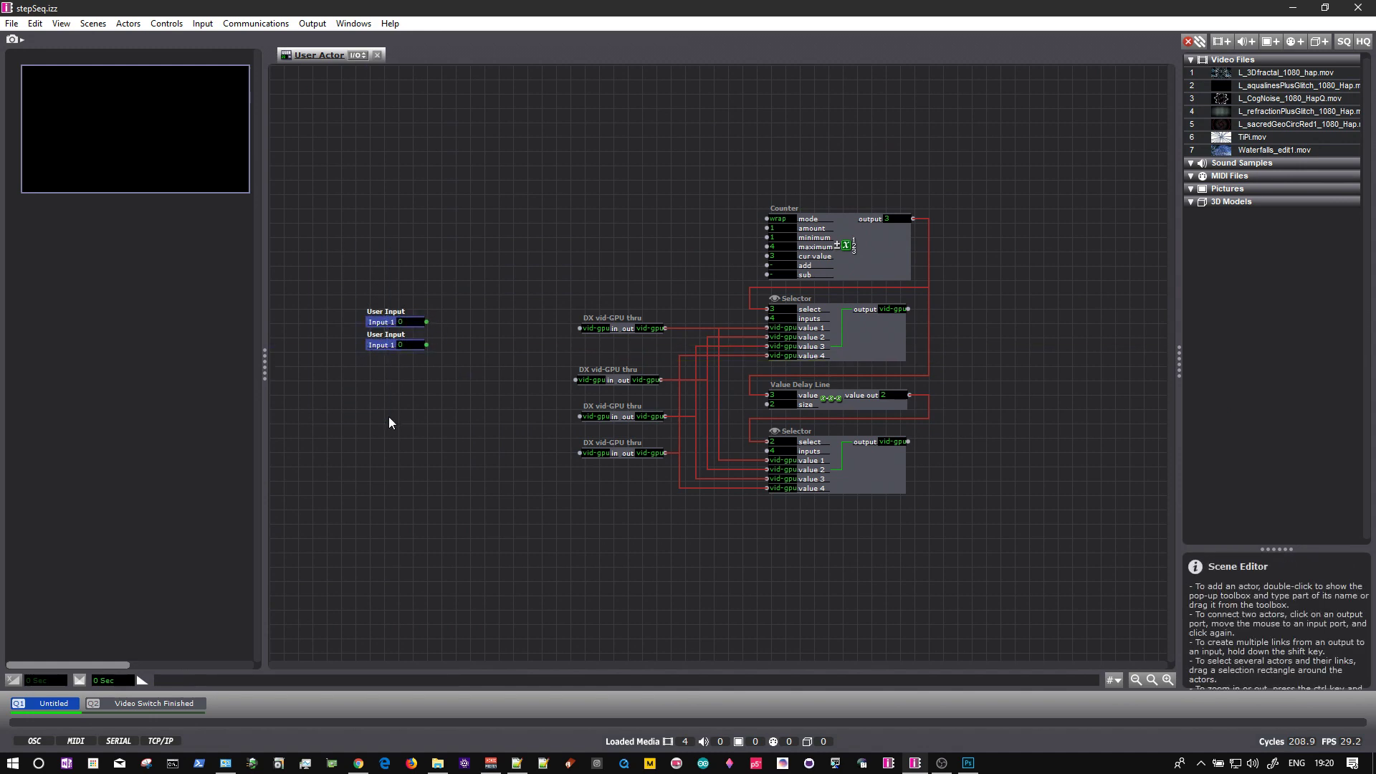
{"action": "key", "text": "ctrl+d"}
{"action": "left_click_drag", "start_coordinate": [394, 356], "coordinate": [384, 395]}
{"action": "left_click", "coordinate": [467, 312]}
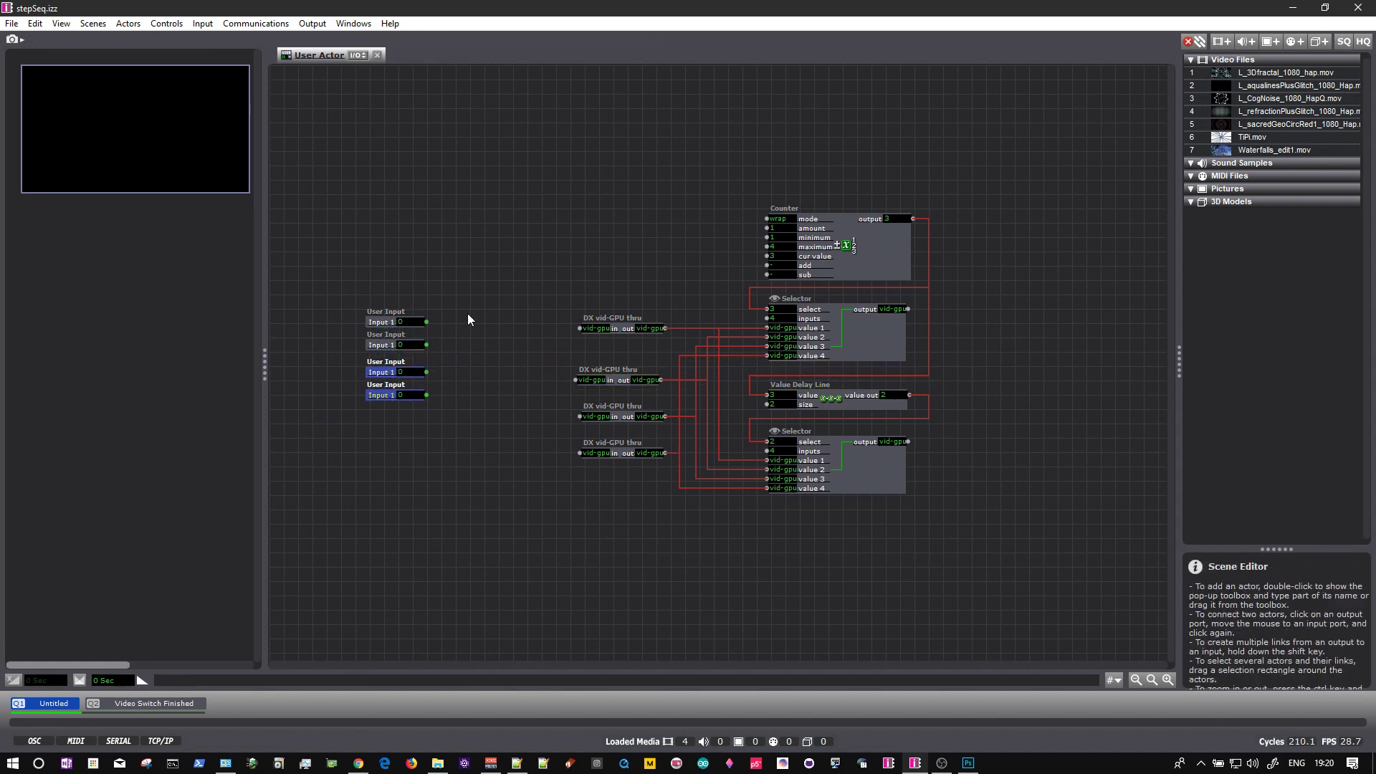
Link the four User Inputs in order to the inputs of the four DX vid-GPU thru actors
{"action": "left_click", "coordinate": [427, 321]}
{"action": "left_click", "coordinate": [581, 328]}
{"action": "left_click", "coordinate": [427, 345]}
{"action": "left_click", "coordinate": [577, 380]}
{"action": "left_click", "coordinate": [426, 372]}
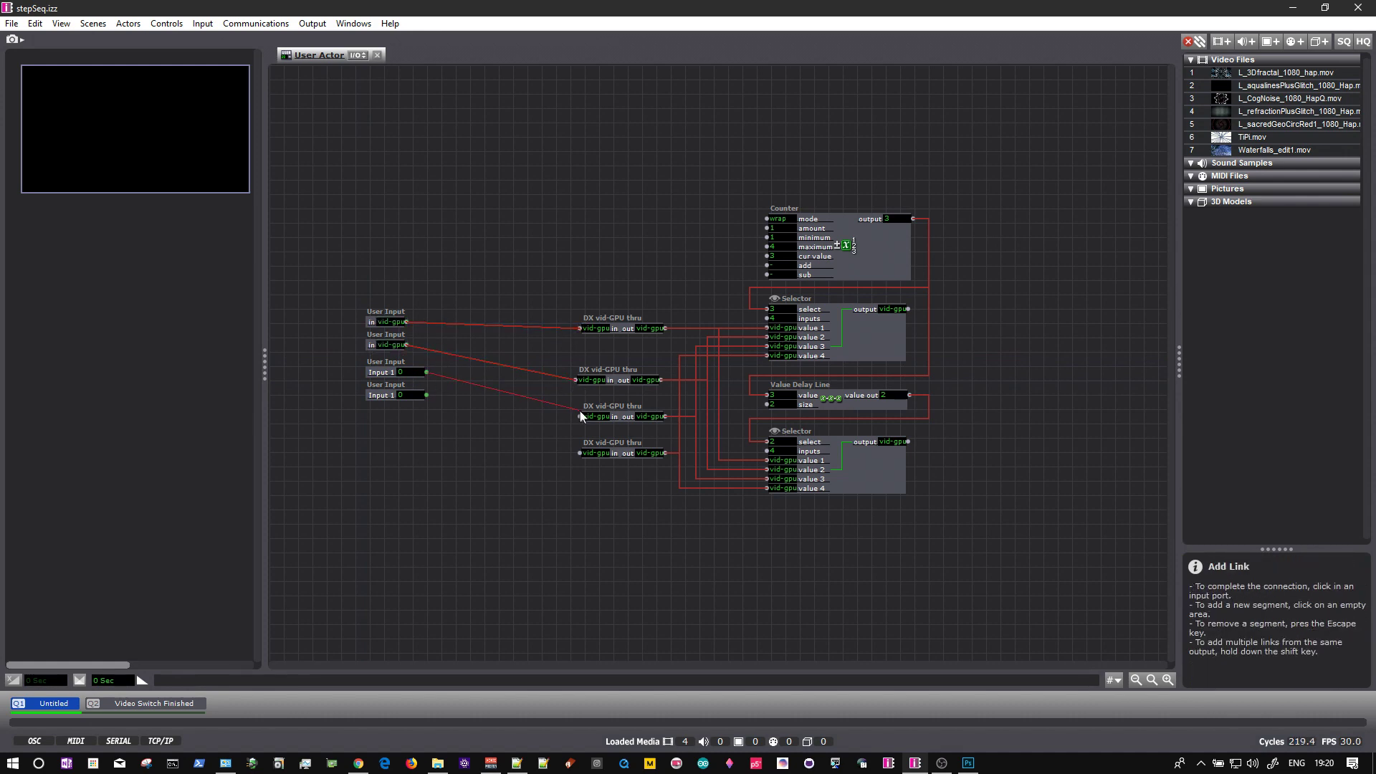
{"action": "left_click", "coordinate": [579, 417]}
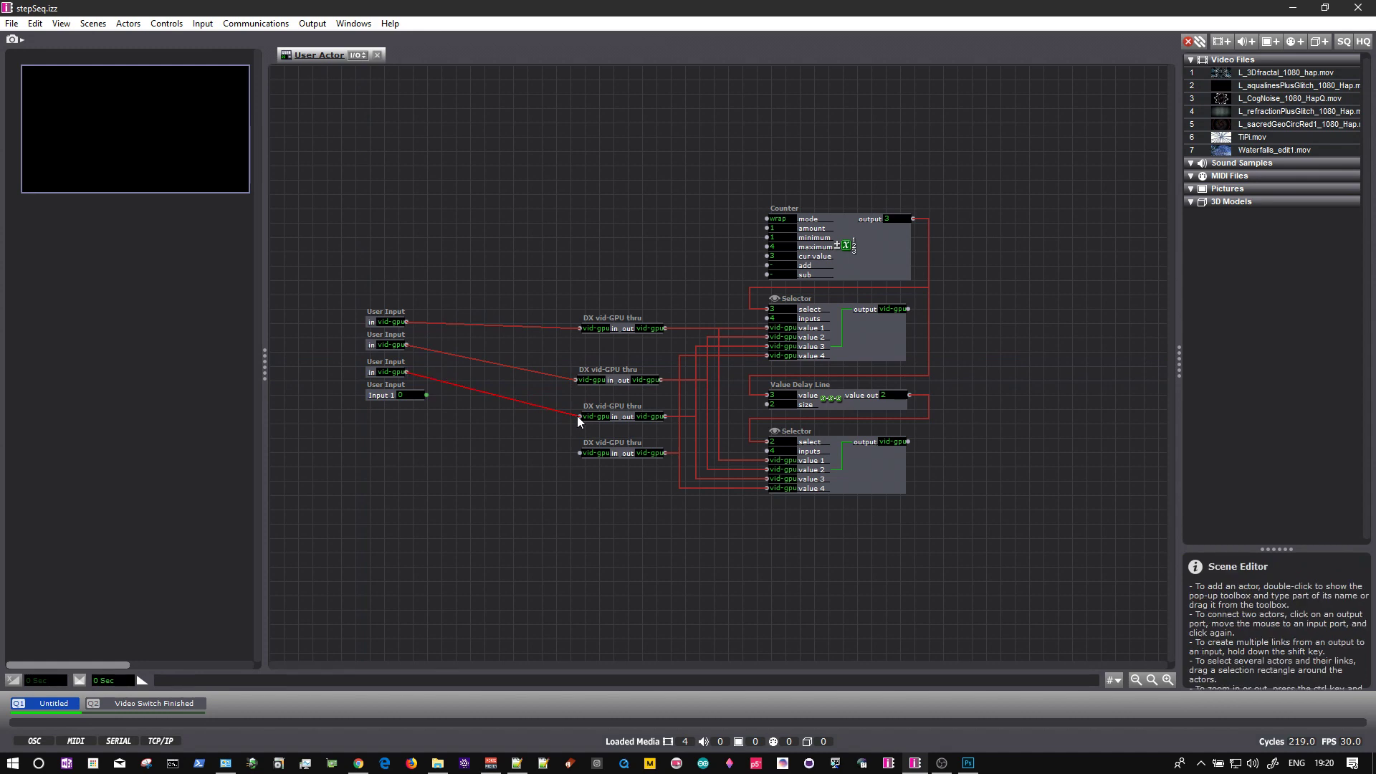
{"action": "left_click", "coordinate": [427, 394]}
{"action": "left_click", "coordinate": [578, 453]}
Rename the four User Inputs in order as in1, in2, in3 and in4
{"action": "double_click", "coordinate": [387, 313]}
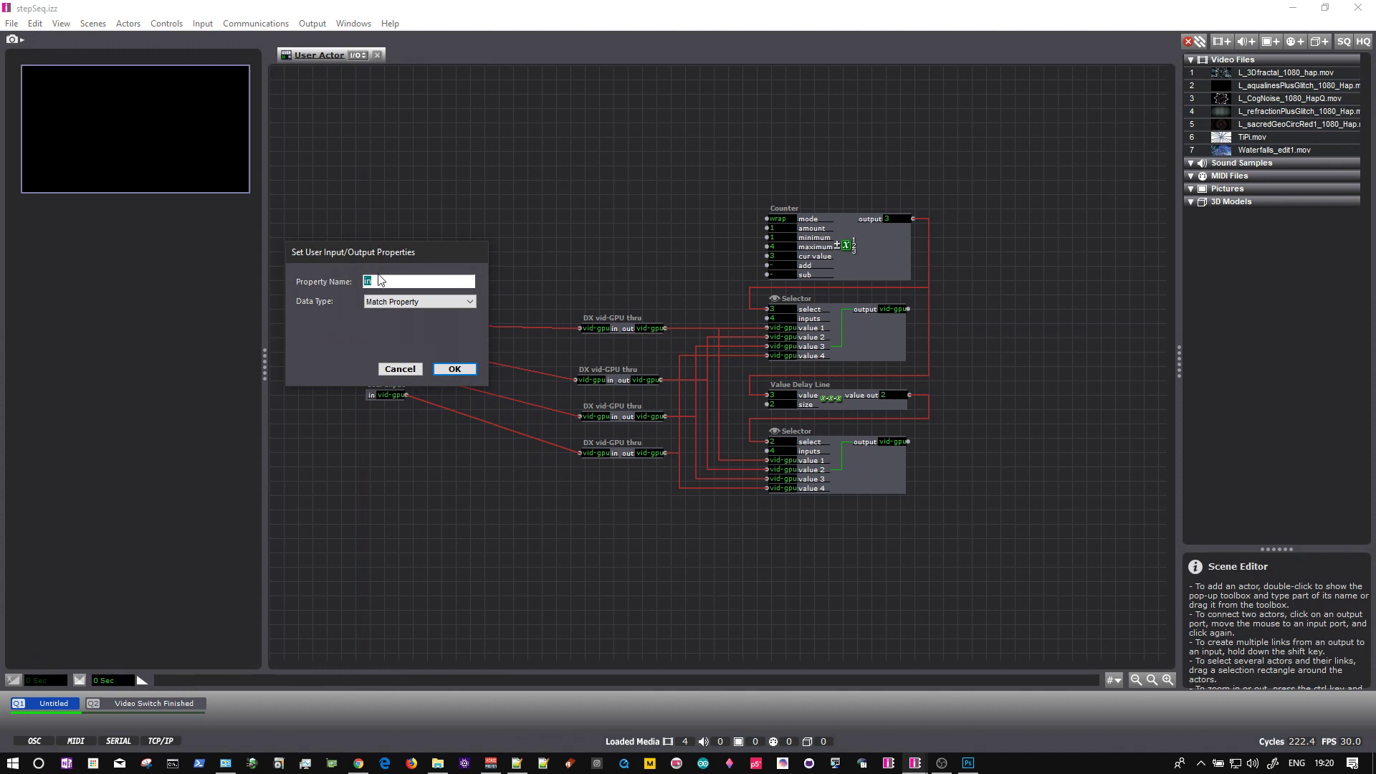
{"action": "key", "text": "Return"}
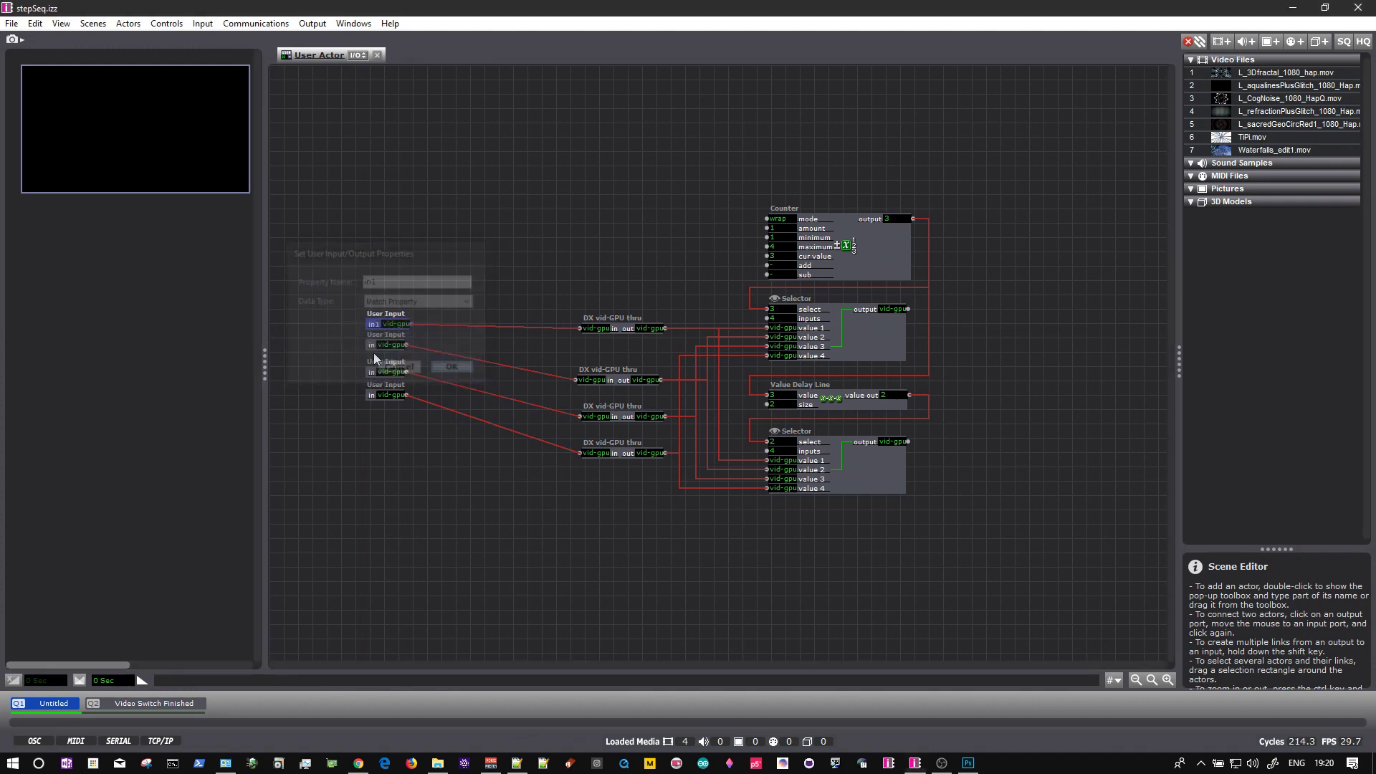
{"action": "left_click", "coordinate": [380, 302]}
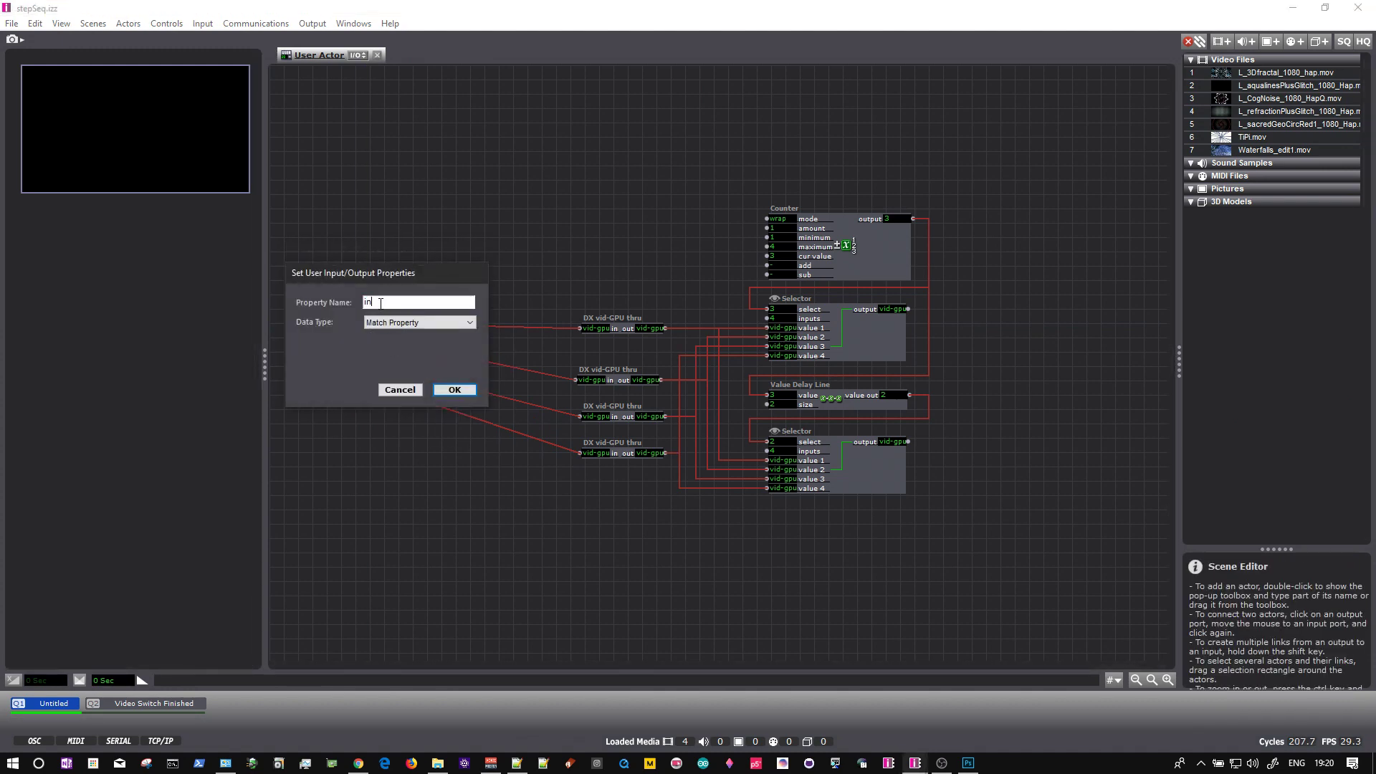
{"action": "left_click", "coordinate": [470, 392]}
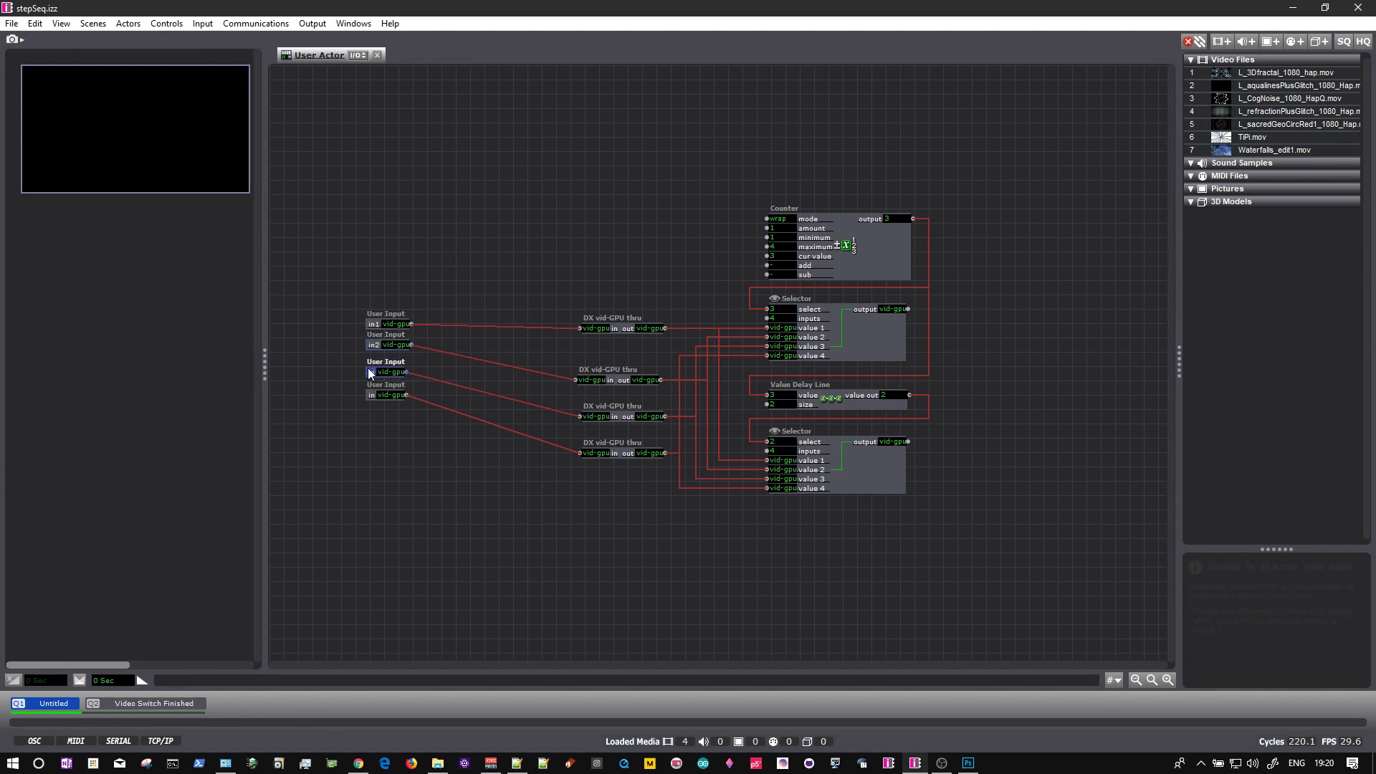
{"action": "double_click", "coordinate": [367, 368]}
{"action": "left_click", "coordinate": [386, 331]}
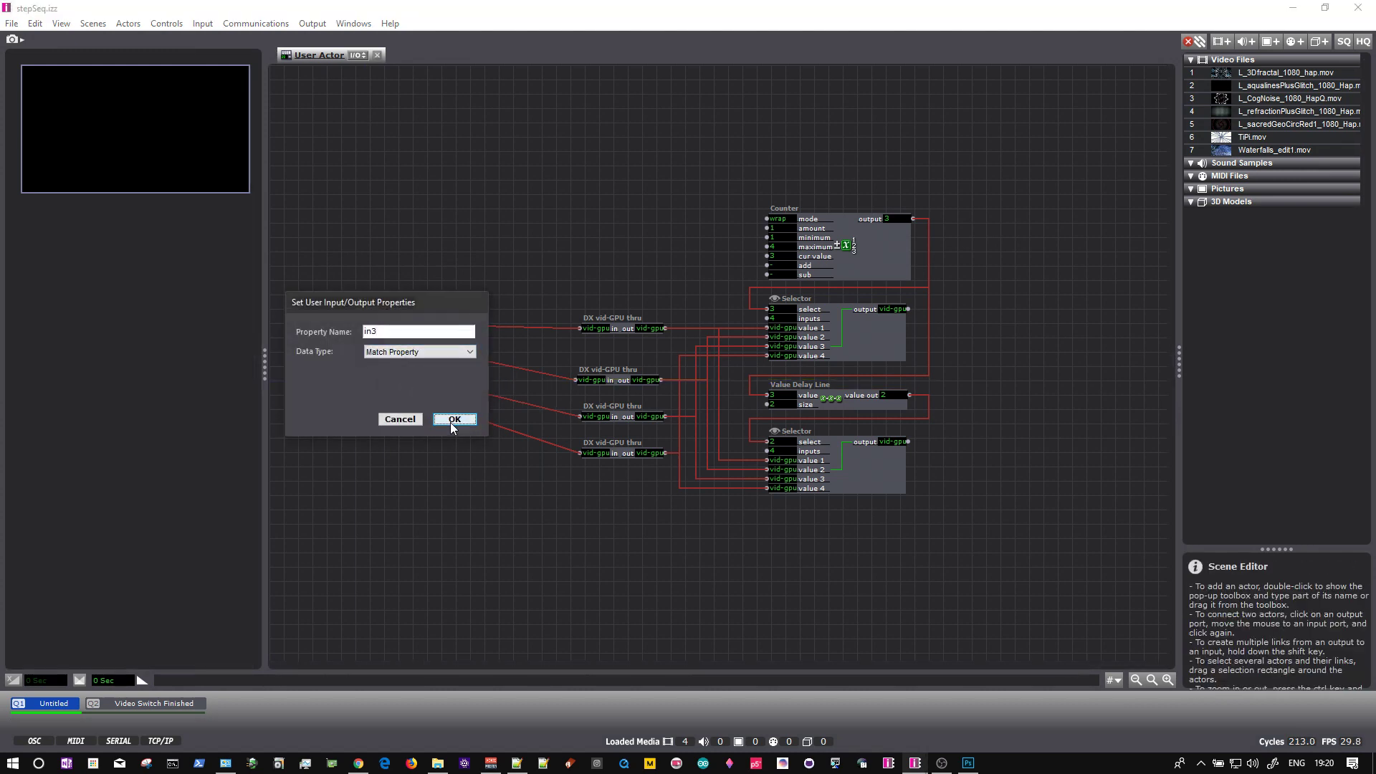
{"action": "mouse_move", "coordinate": [368, 394]}
{"action": "left_click", "coordinate": [382, 355]}
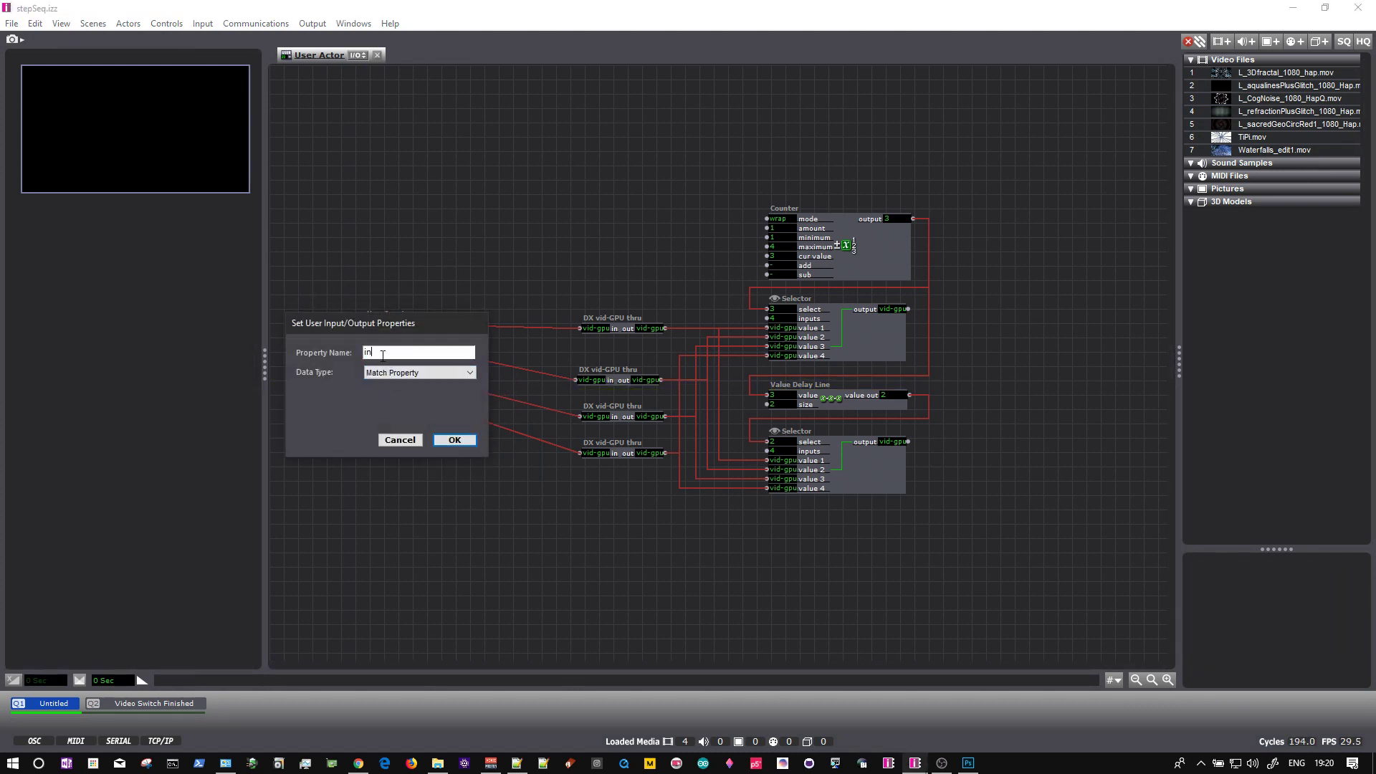
{"action": "left_click", "coordinate": [454, 438]}
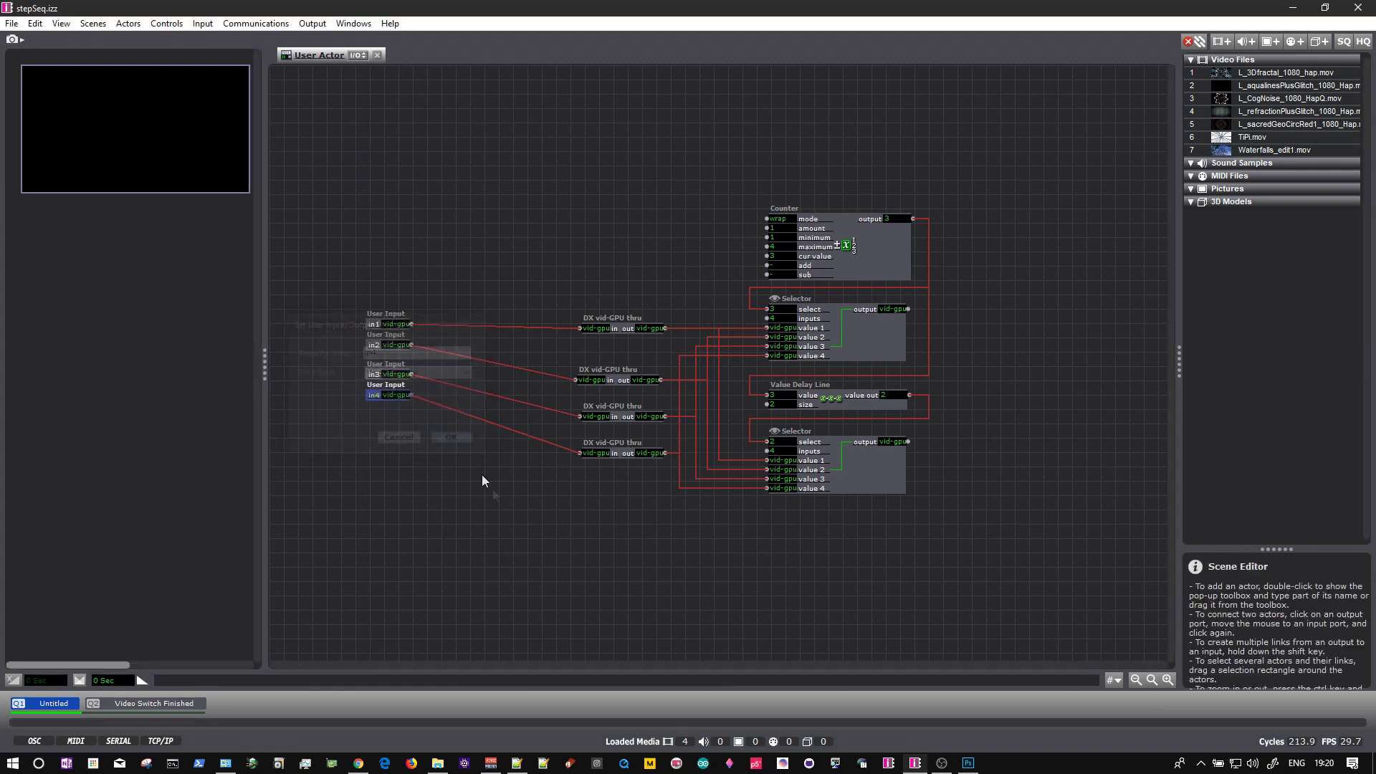
Space the User Inputs evenly in their column by lowering in2 and in4 slightly
{"action": "left_click_drag", "start_coordinate": [369, 339], "coordinate": [368, 342]}
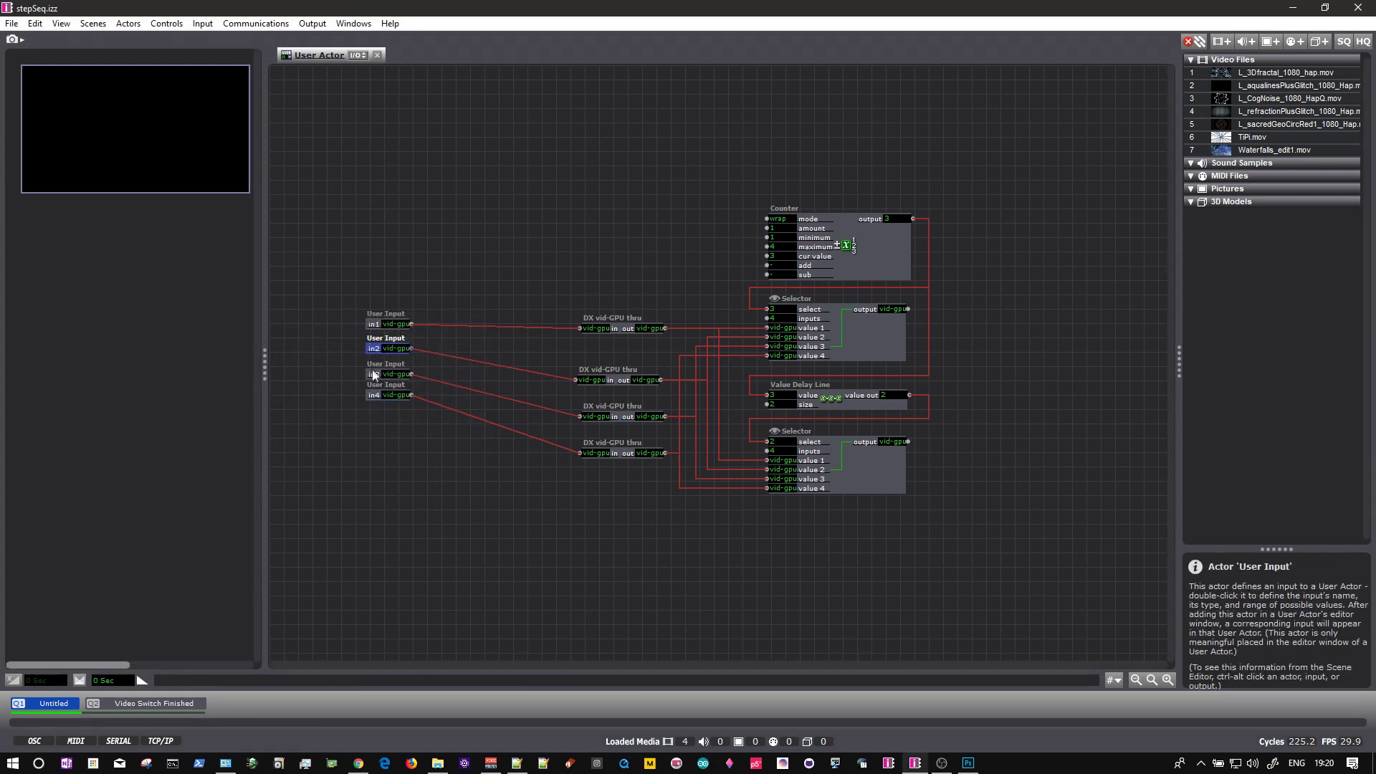
{"action": "left_click_drag", "start_coordinate": [370, 388], "coordinate": [373, 395]}
{"action": "left_click", "coordinate": [526, 247]}
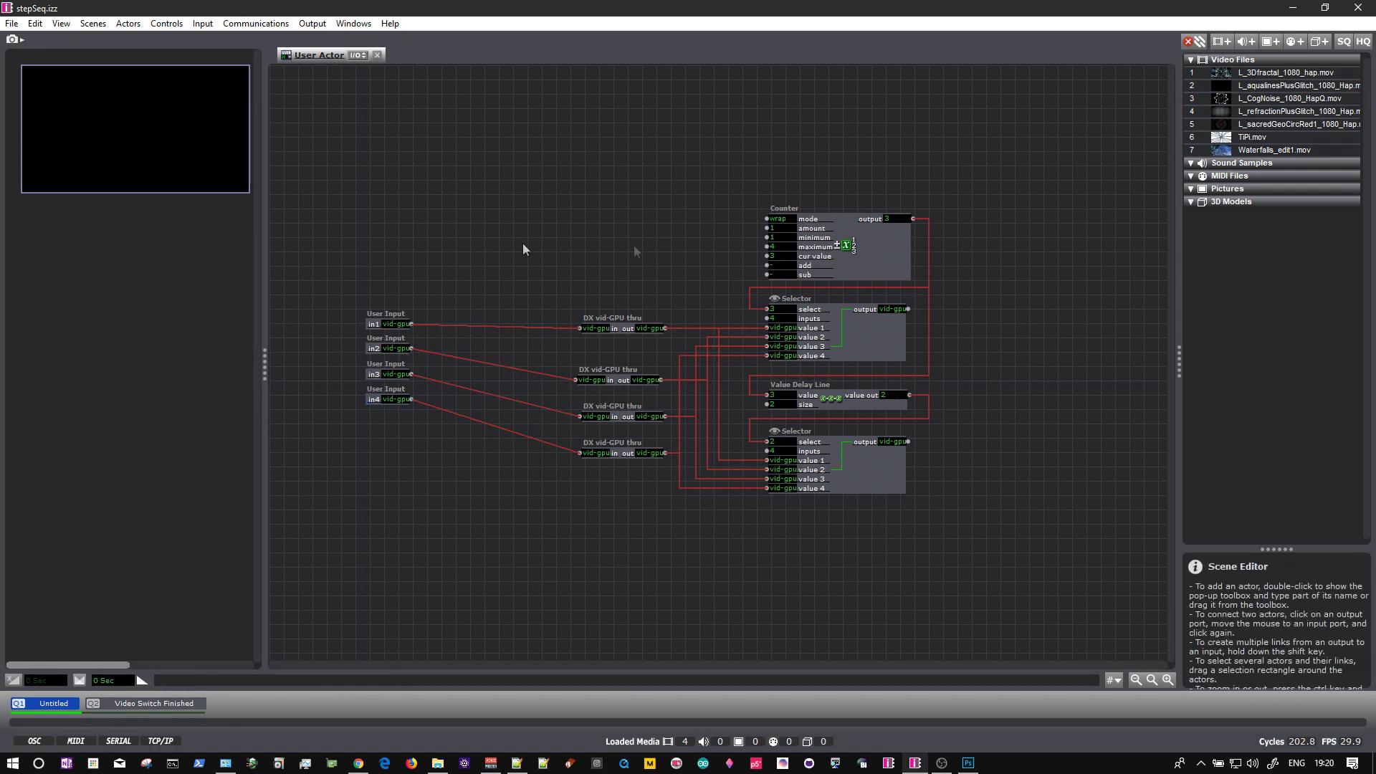
Add a User Output linked to the upper Selector's output and name it output1
{"action": "double_click", "coordinate": [1023, 295]}
{"action": "type", "text": "user"}
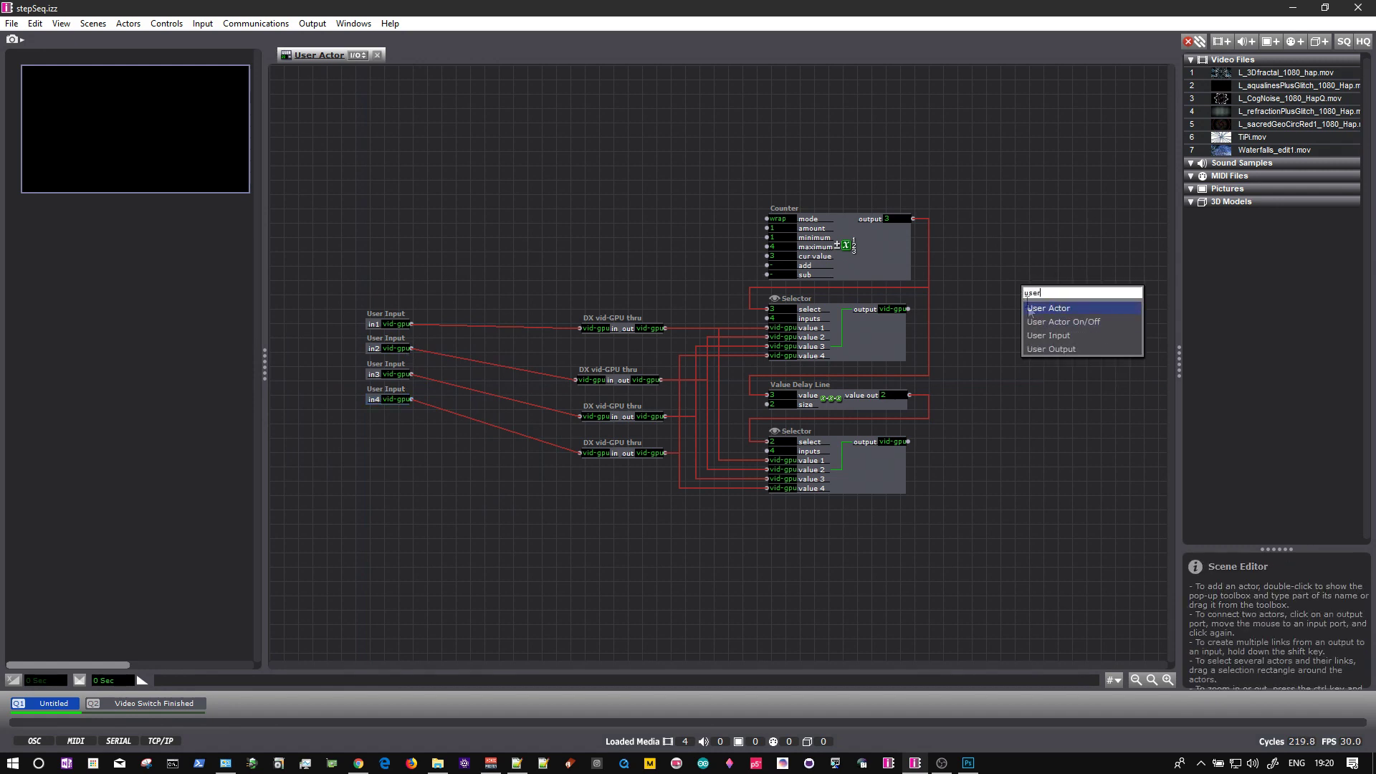
{"action": "left_click", "coordinate": [1032, 350]}
{"action": "left_click", "coordinate": [908, 309]}
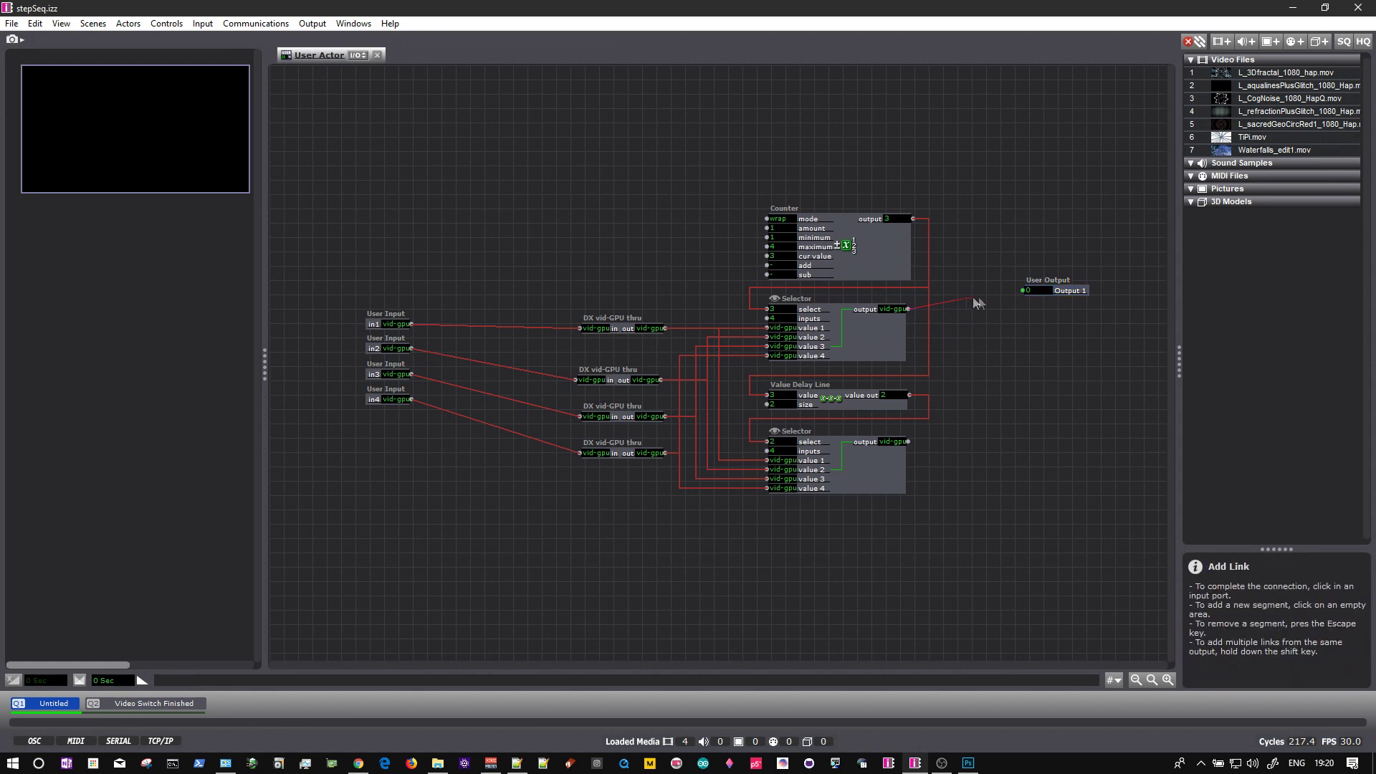
{"action": "left_click", "coordinate": [1022, 290]}
{"action": "double_click", "coordinate": [1063, 292]}
{"action": "left_click", "coordinate": [1068, 248]}
{"action": "left_click", "coordinate": [1115, 335]}
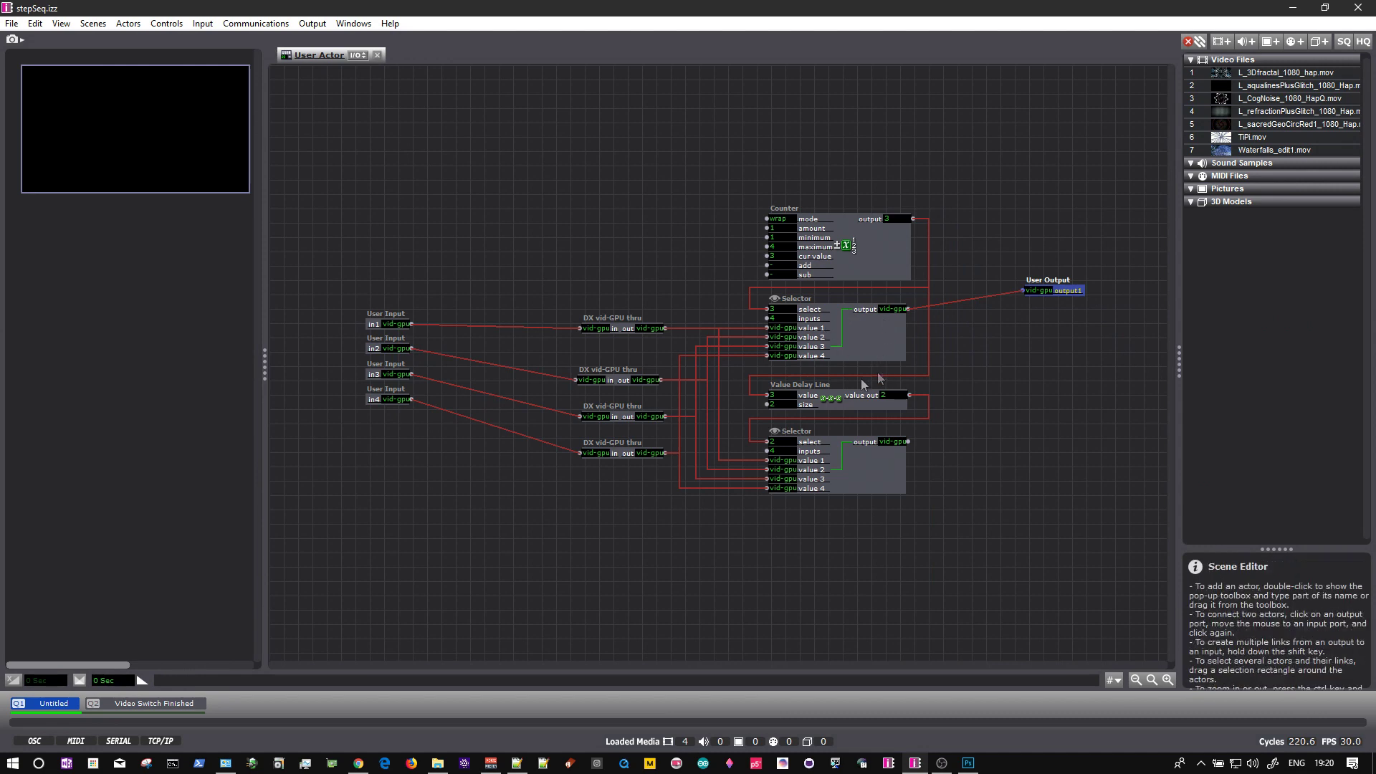
Duplicate the User Output beside the lower Selector, link that Selector's output to it and name it output2
{"action": "left_click_drag", "start_coordinate": [1043, 288], "coordinate": [1028, 436]}
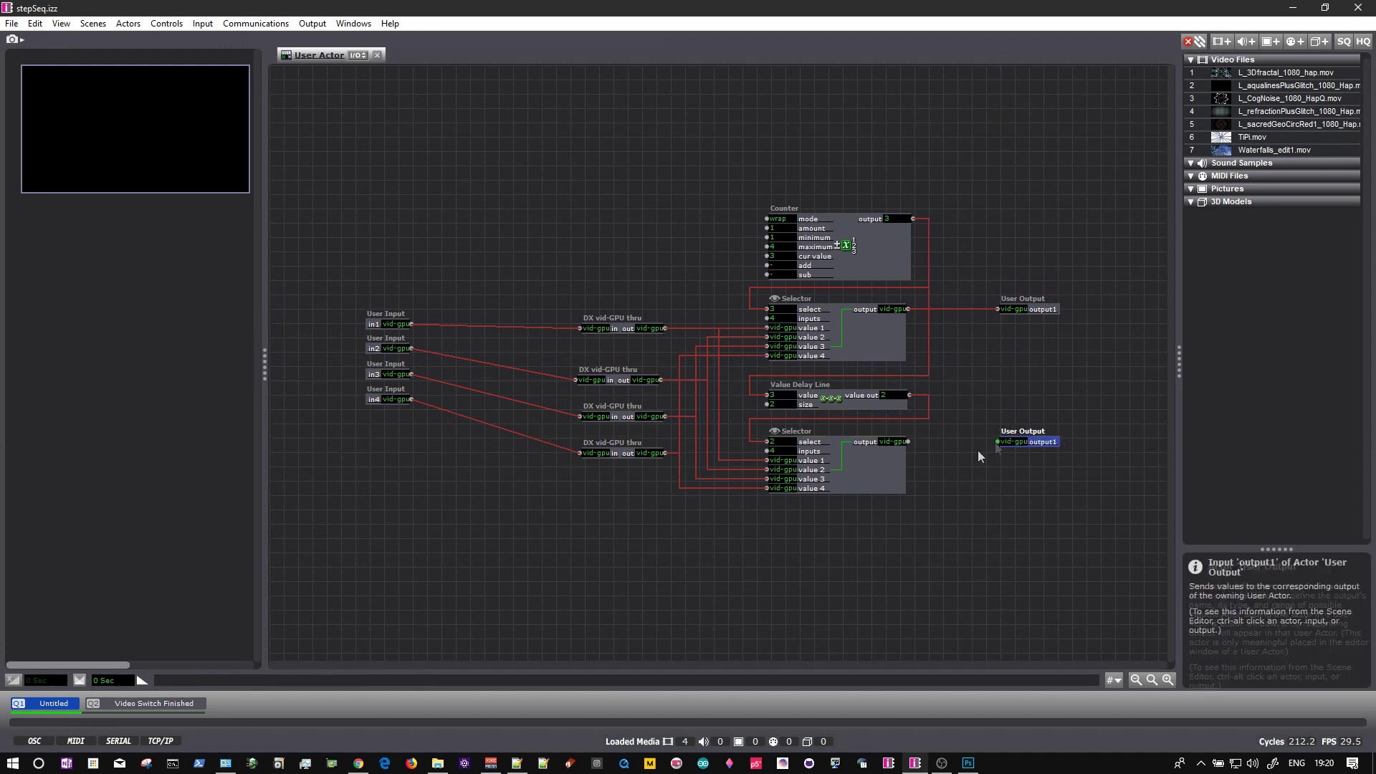
{"action": "left_click", "coordinate": [908, 441]}
{"action": "left_click", "coordinate": [999, 440]}
{"action": "double_click", "coordinate": [1037, 439]}
{"action": "left_click", "coordinate": [1046, 399]}
{"action": "key", "text": "BackSpace"}
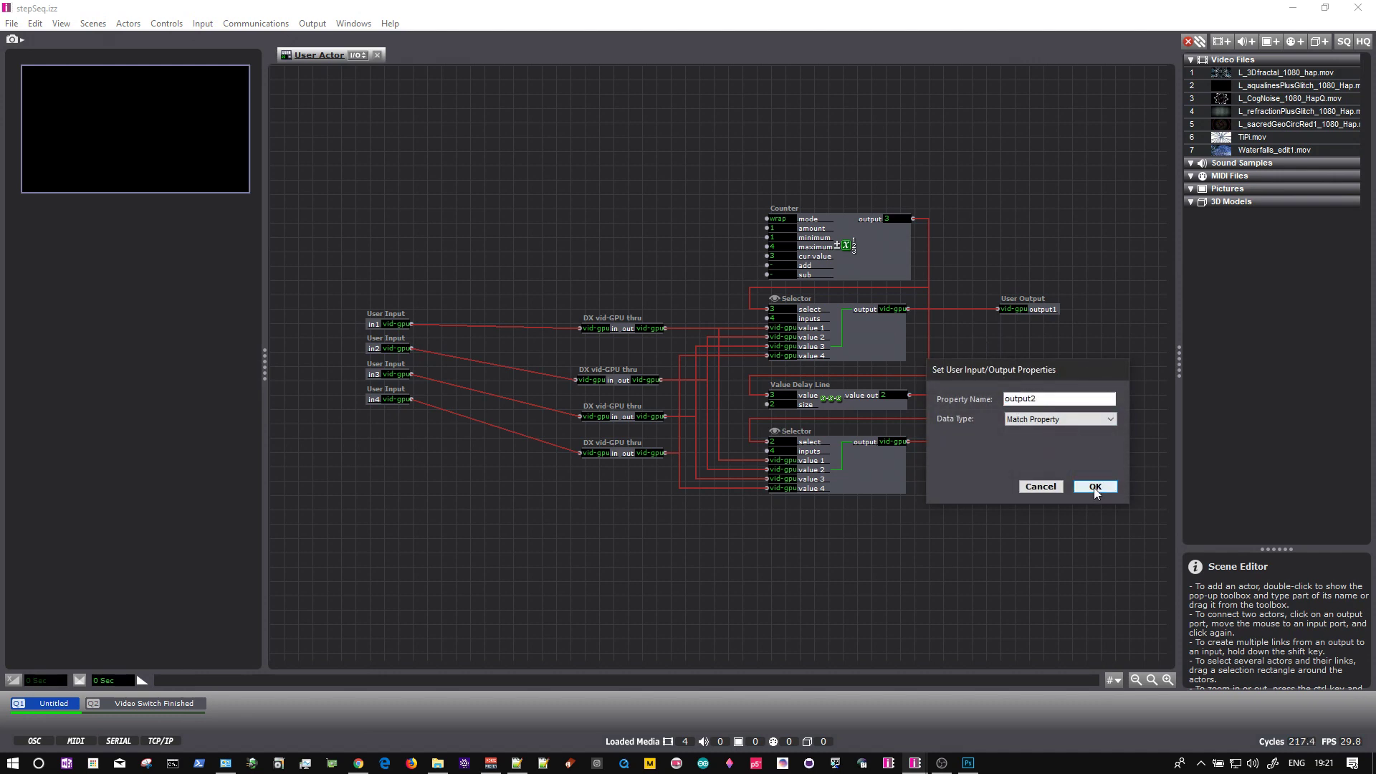
{"action": "left_click", "coordinate": [1098, 487]}
{"action": "left_click", "coordinate": [626, 205]}
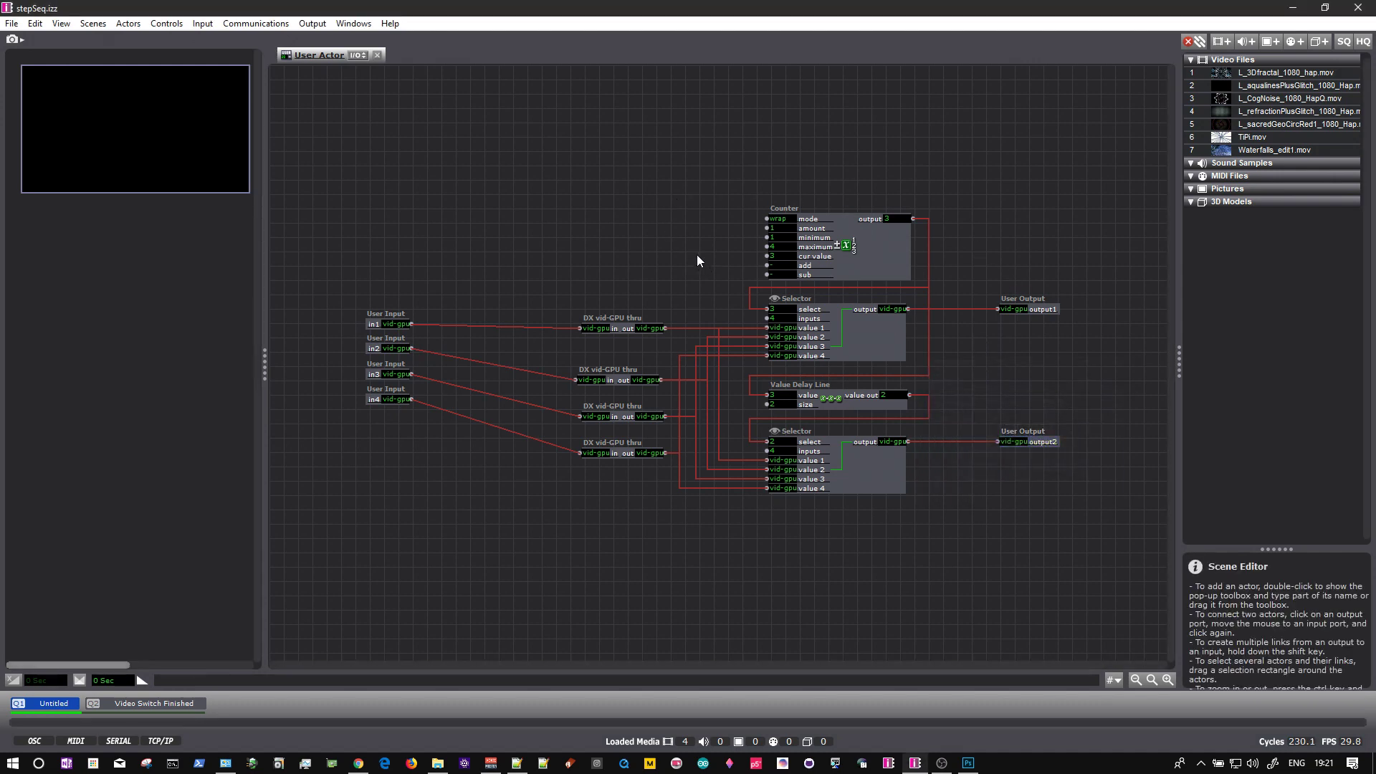
Trigger the Counter's add input seven times to check the selector stepping inside the User Actor
{"action": "left_click", "coordinate": [773, 266]}
{"action": "left_click", "coordinate": [775, 265]}
{"action": "left_click", "coordinate": [776, 266]}
{"action": "left_click", "coordinate": [776, 266]}
{"action": "left_click", "coordinate": [776, 265]}
{"action": "left_click", "coordinate": [776, 265]}
{"action": "left_click", "coordinate": [776, 266]}
Add a User Input linked to the Counter's add input and name it switch
{"action": "double_click", "coordinate": [545, 236]}
{"action": "type", "text": "user"}
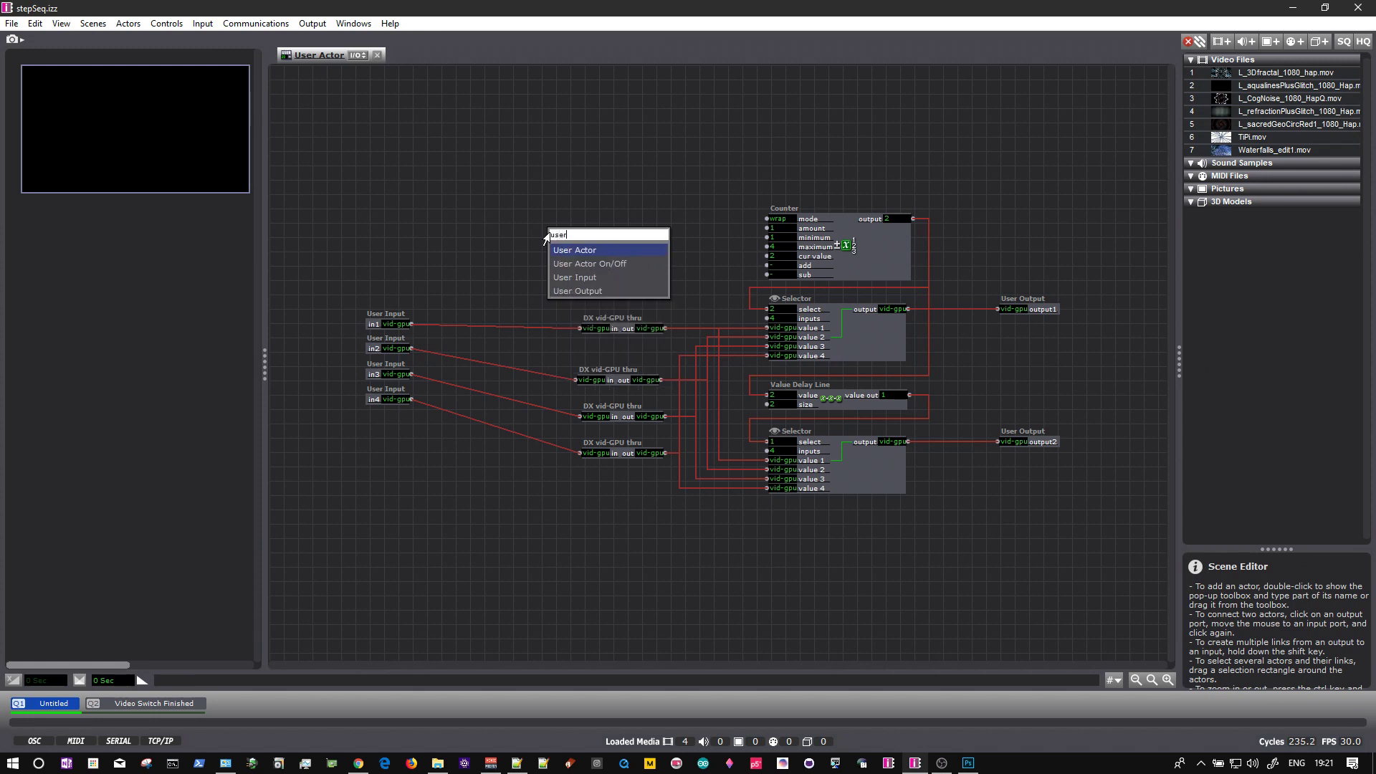
{"action": "left_click", "coordinate": [560, 277]}
{"action": "left_click", "coordinate": [608, 233]}
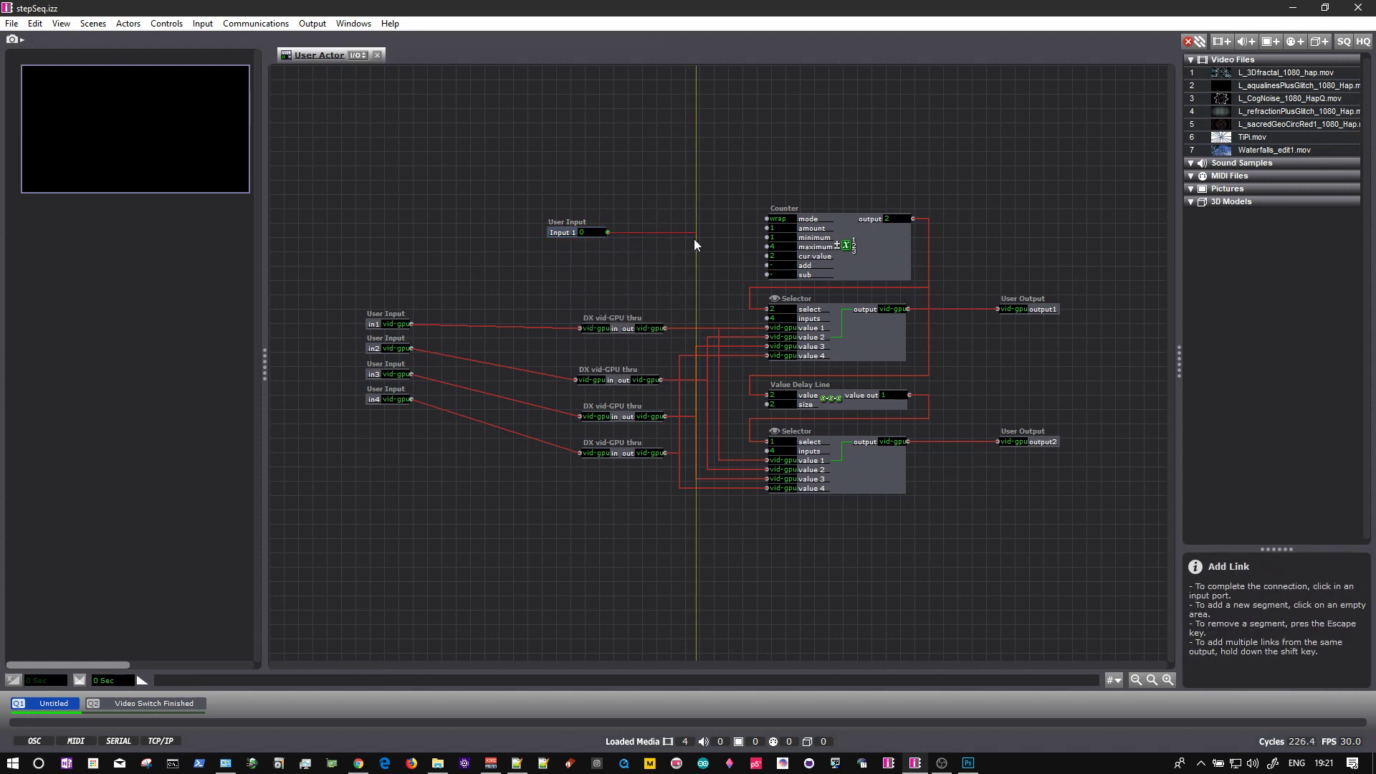
{"action": "left_click", "coordinate": [767, 265]}
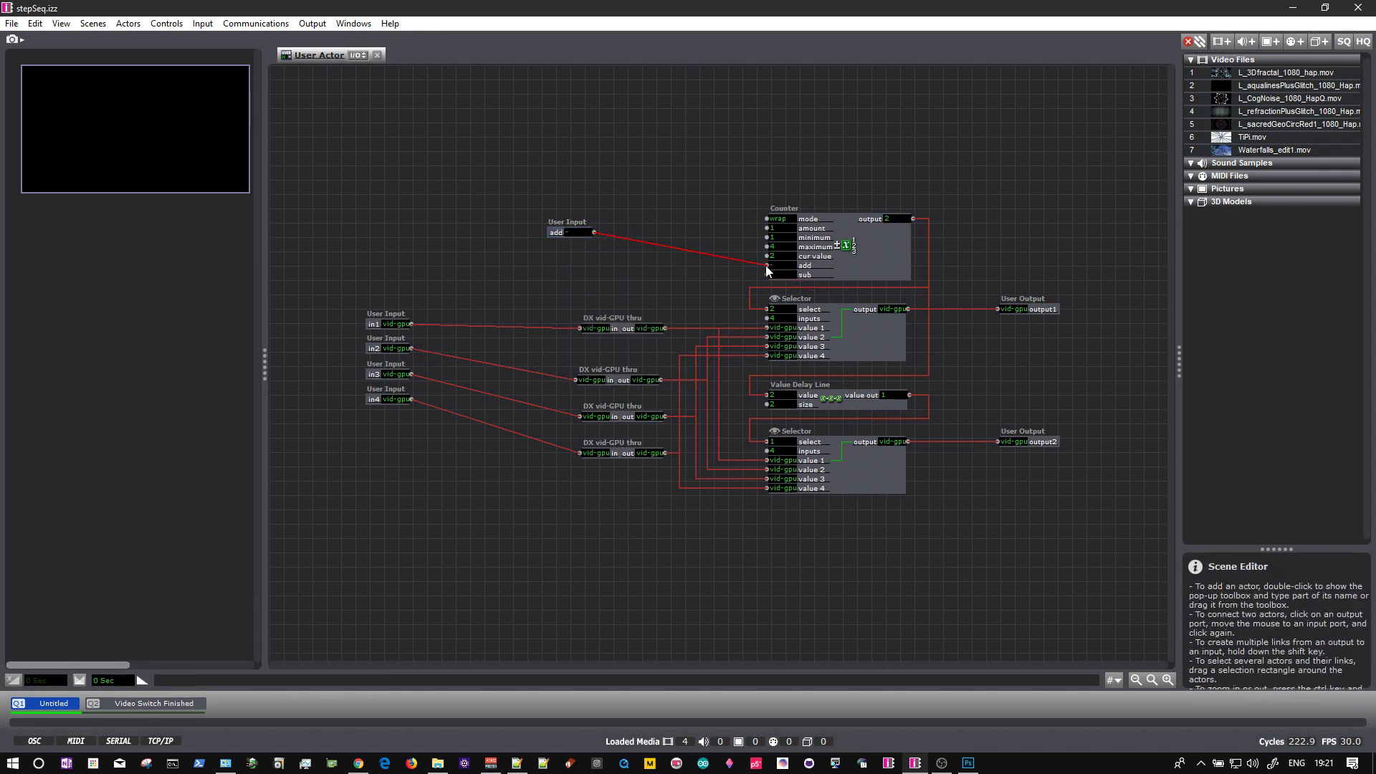
{"action": "double_click", "coordinate": [552, 234]}
{"action": "type", "text": "switch"}
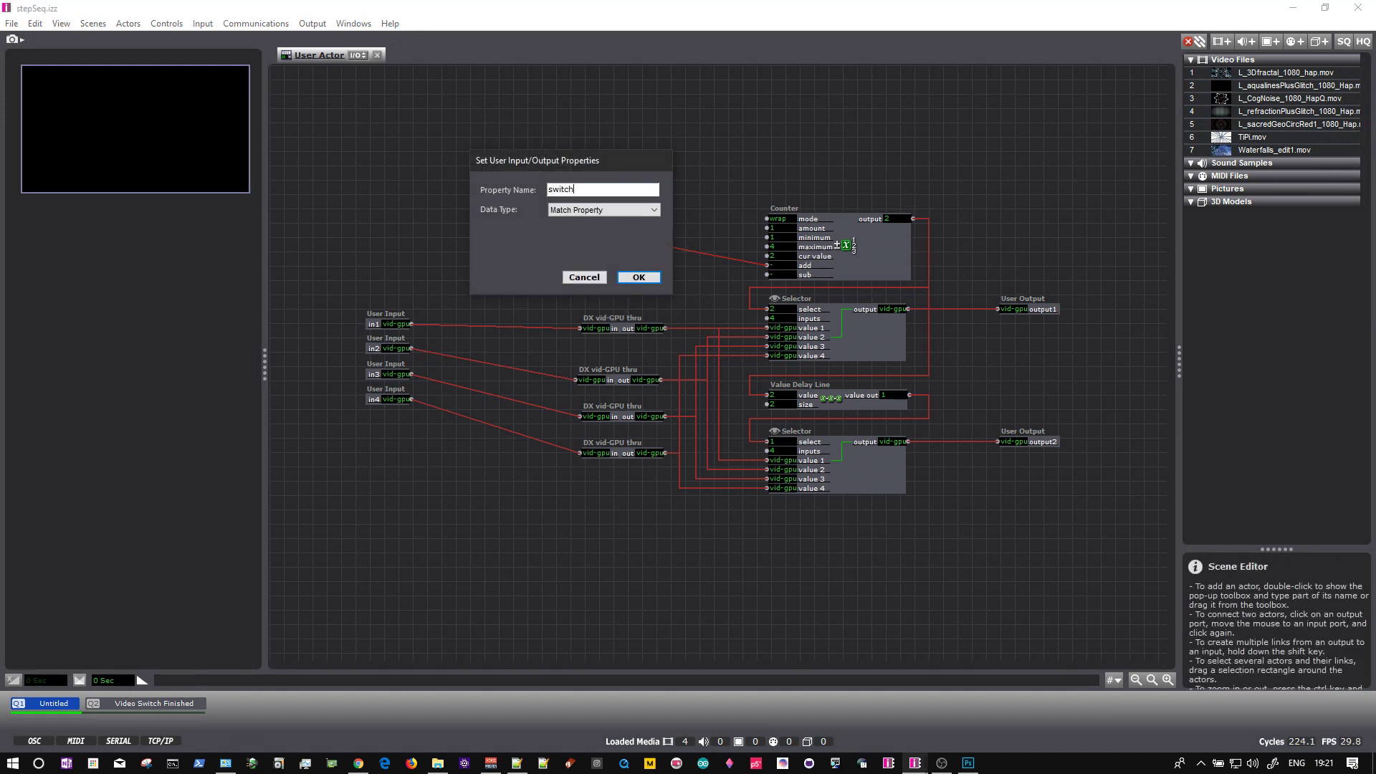
{"action": "key", "text": "Return"}
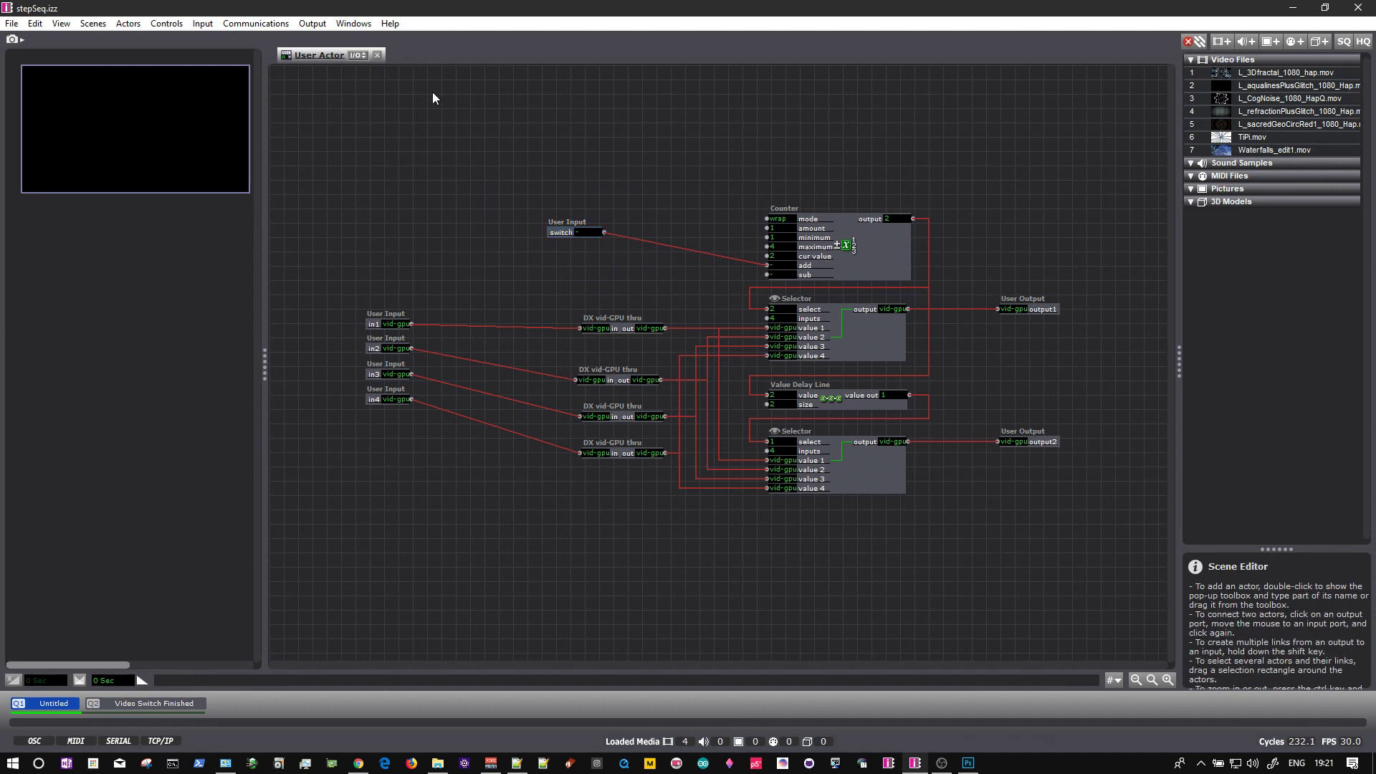
Reorder the User Actor's inputs so that switch comes first, above in1 to in4
{"action": "left_click_drag", "start_coordinate": [483, 169], "coordinate": [630, 257]}
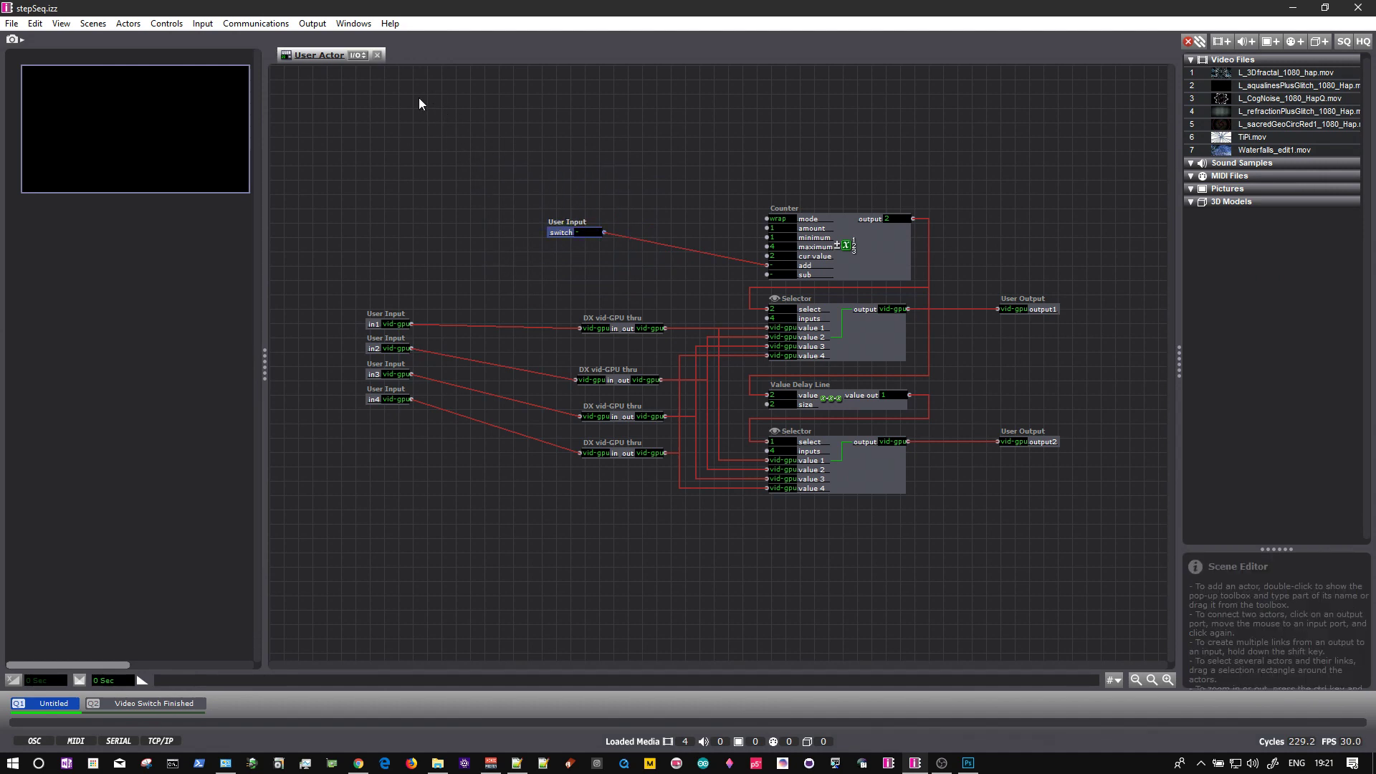
{"action": "left_click", "coordinate": [358, 54]}
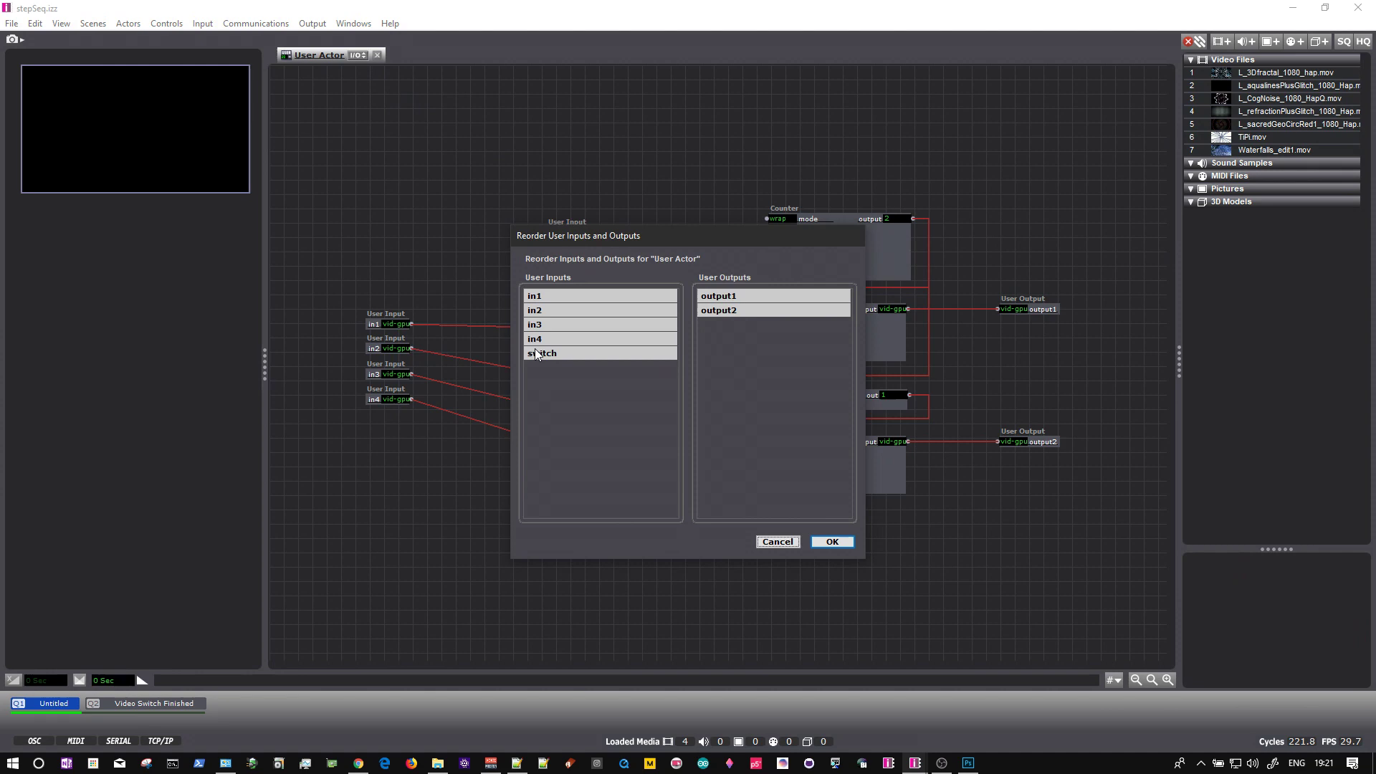
{"action": "left_click_drag", "start_coordinate": [537, 355], "coordinate": [533, 297]}
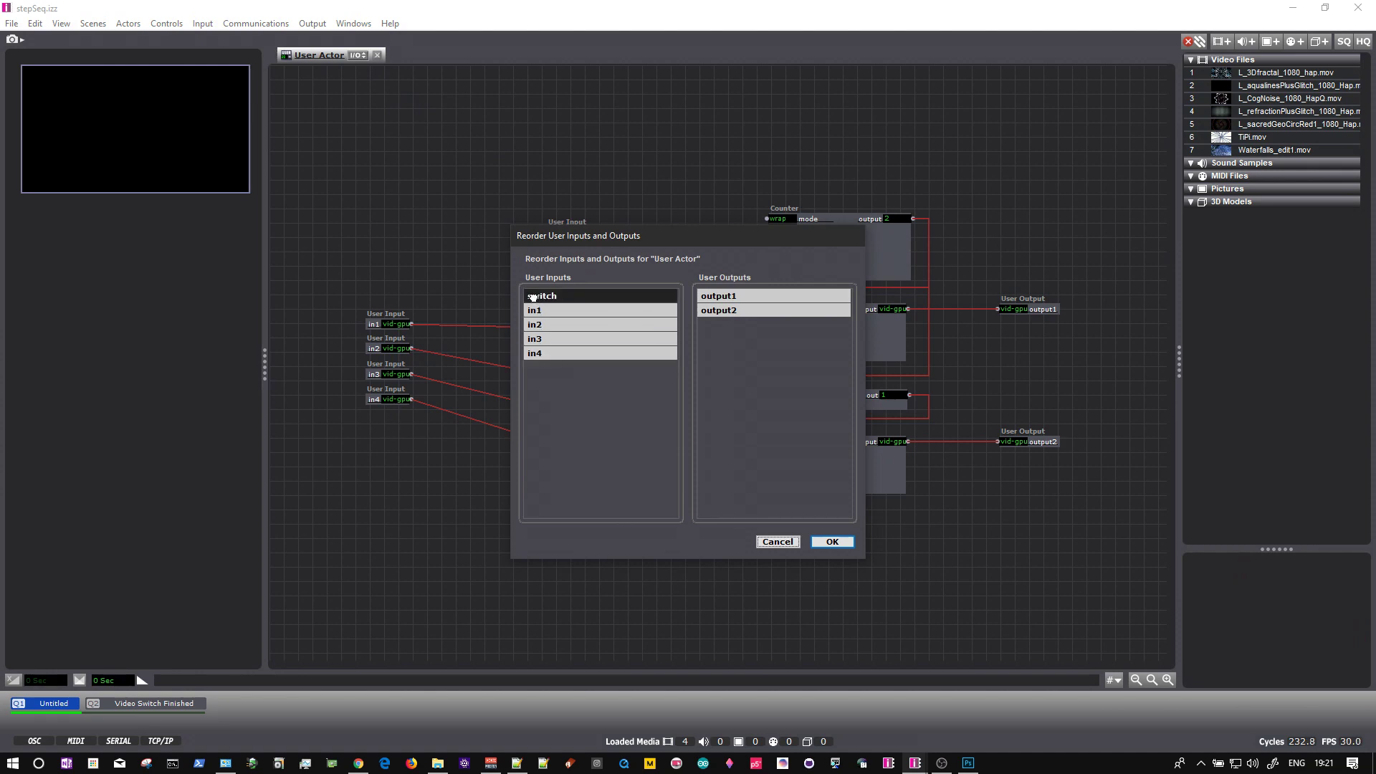
{"action": "mouse_move", "coordinate": [533, 297]}
{"action": "left_mouse_down"}
{"action": "mouse_move", "coordinate": [541, 353]}
{"action": "mouse_move", "coordinate": [533, 293]}
{"action": "left_mouse_up"}
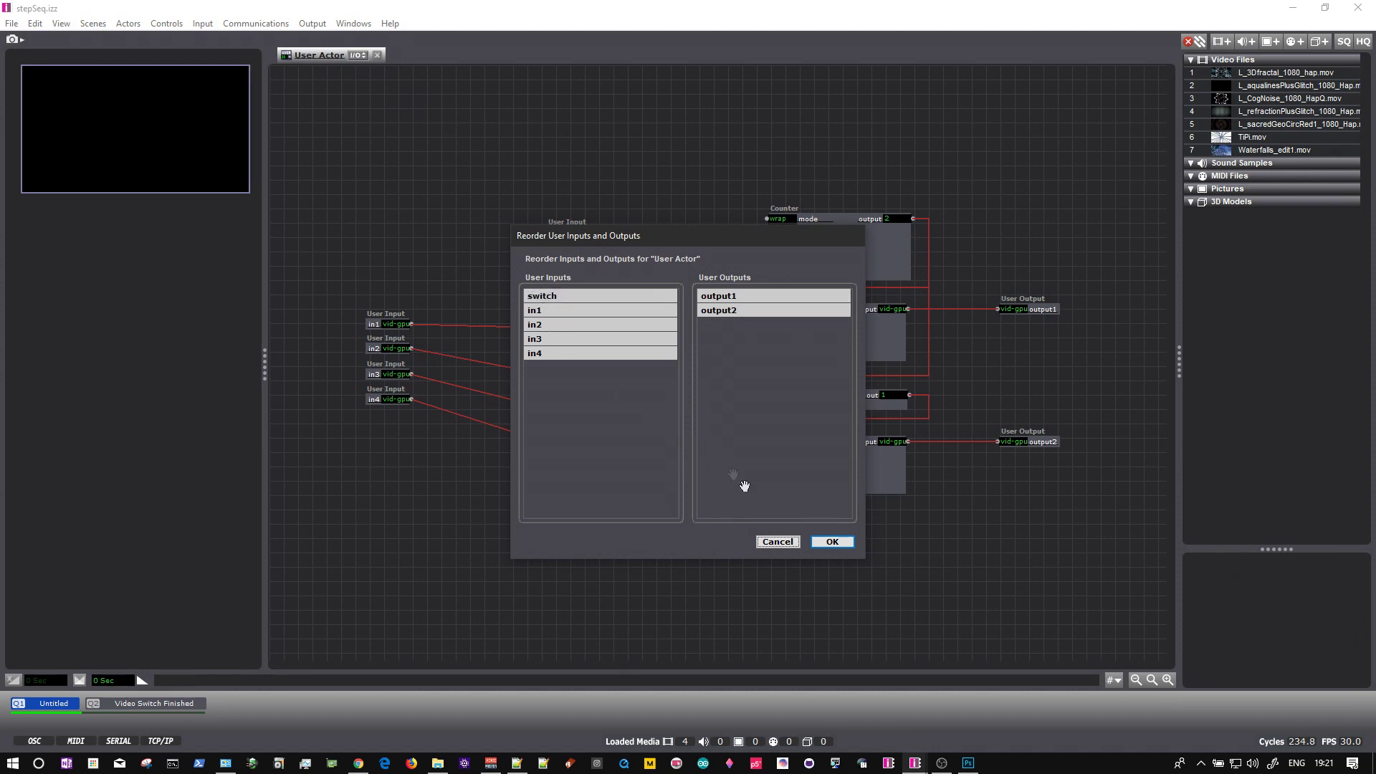
{"action": "left_click", "coordinate": [826, 544]}
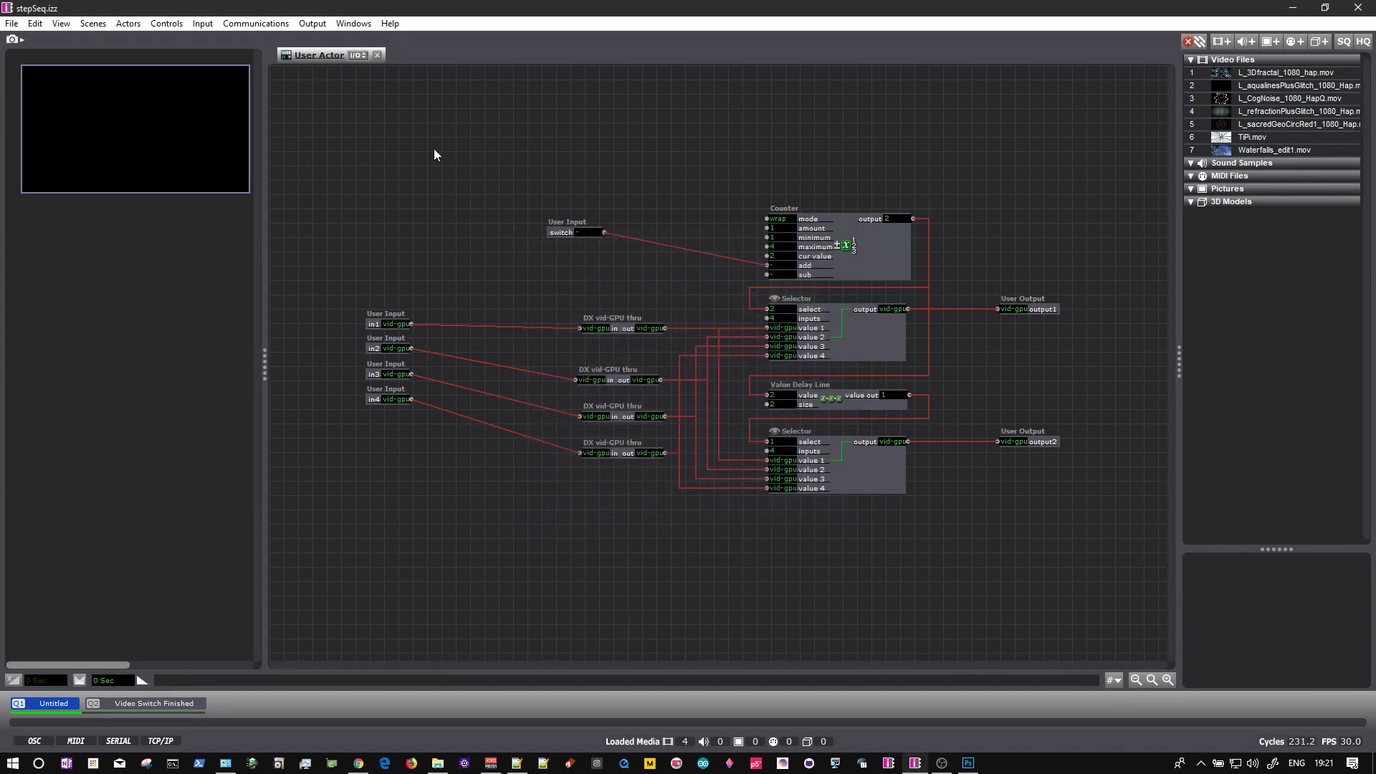
Trigger the switch input once, and close the User Actor's editor, saving its changes
{"action": "left_click", "coordinate": [579, 231]}
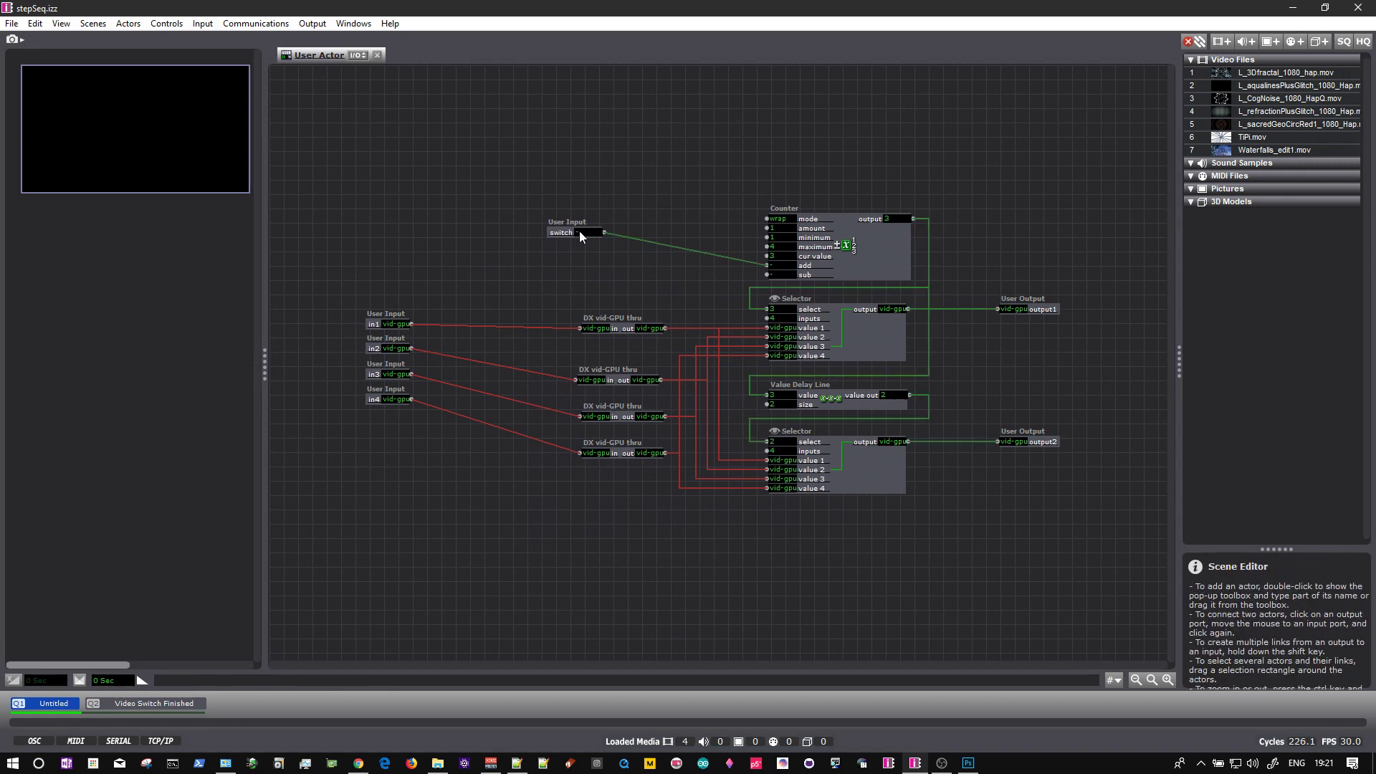
{"action": "left_click", "coordinate": [377, 55]}
{"action": "left_click", "coordinate": [829, 327]}
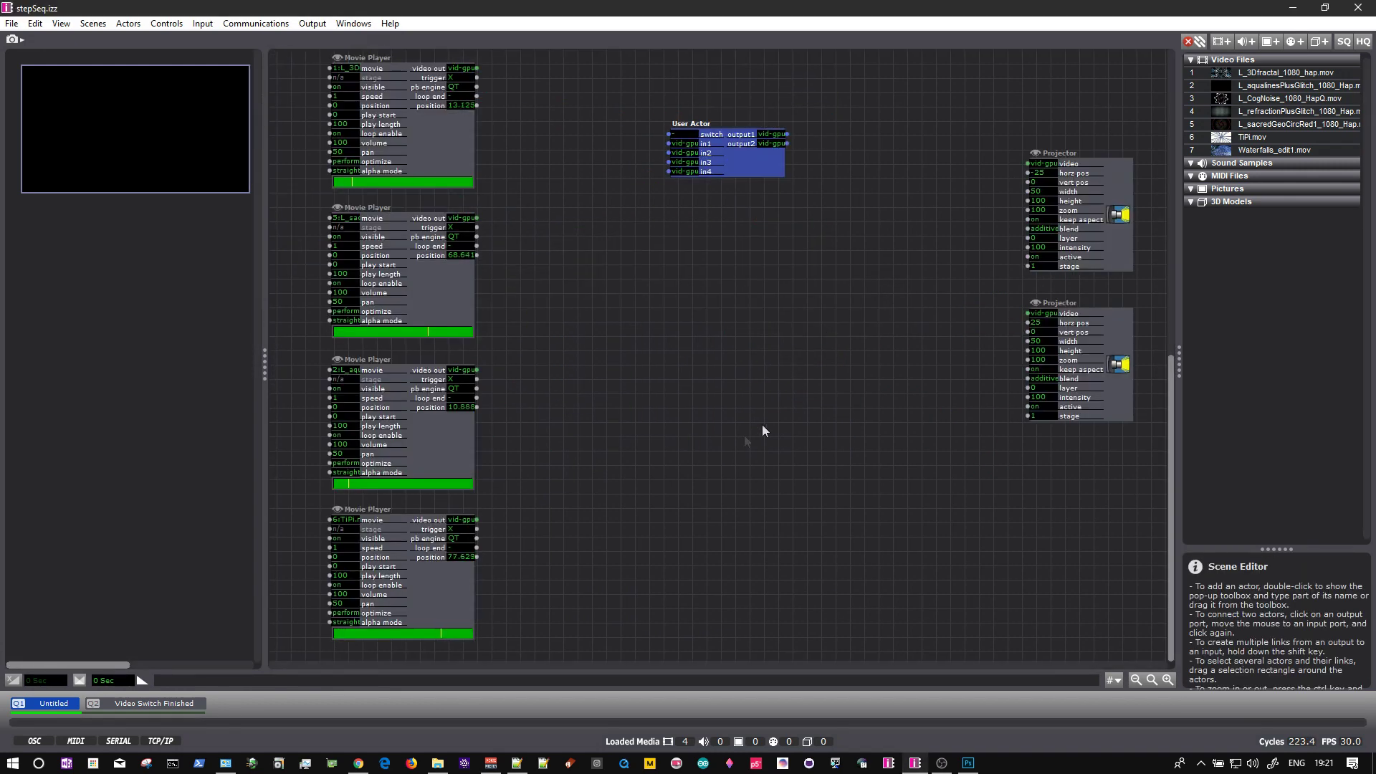
Rename the User Actor to Video Switcher
{"action": "left_click", "coordinate": [689, 119]}
{"action": "right_click", "coordinate": [690, 118]}
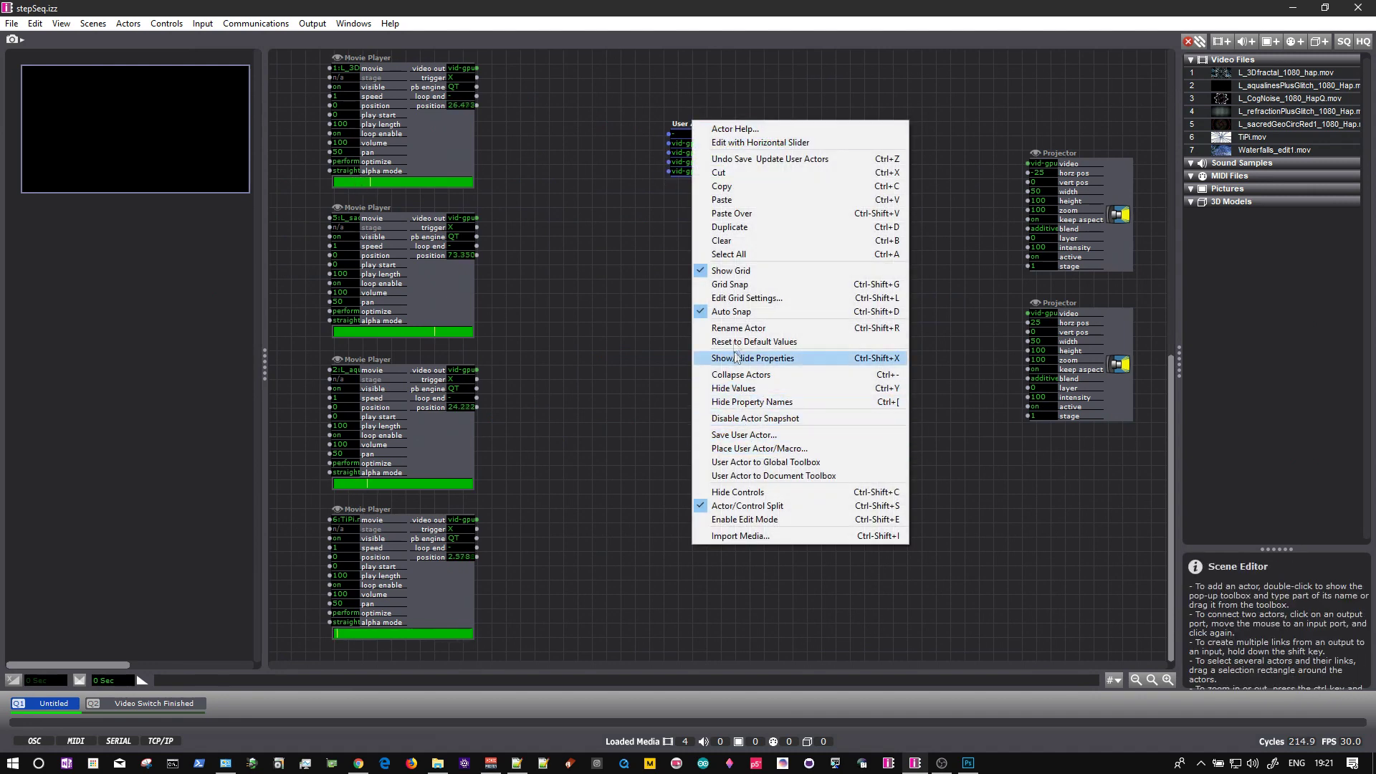
{"action": "left_click", "coordinate": [730, 327]}
{"action": "type", "text": "Vid"}
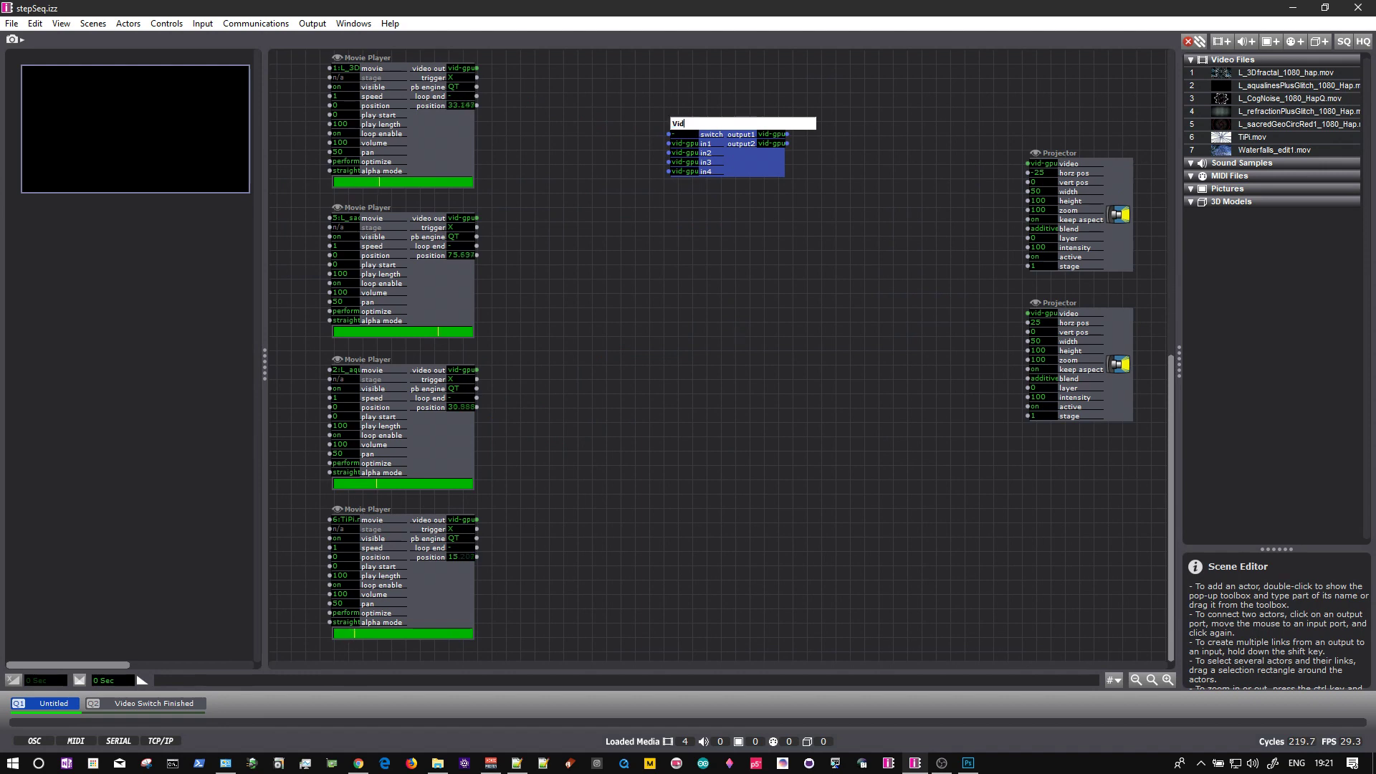
{"action": "type", "text": "eo Switcher"}
{"action": "left_click", "coordinate": [749, 262]}
Link the Video Switcher's output2 to the lower Projector's video input and output1 to the upper Projector's
{"action": "left_click", "coordinate": [786, 144]}
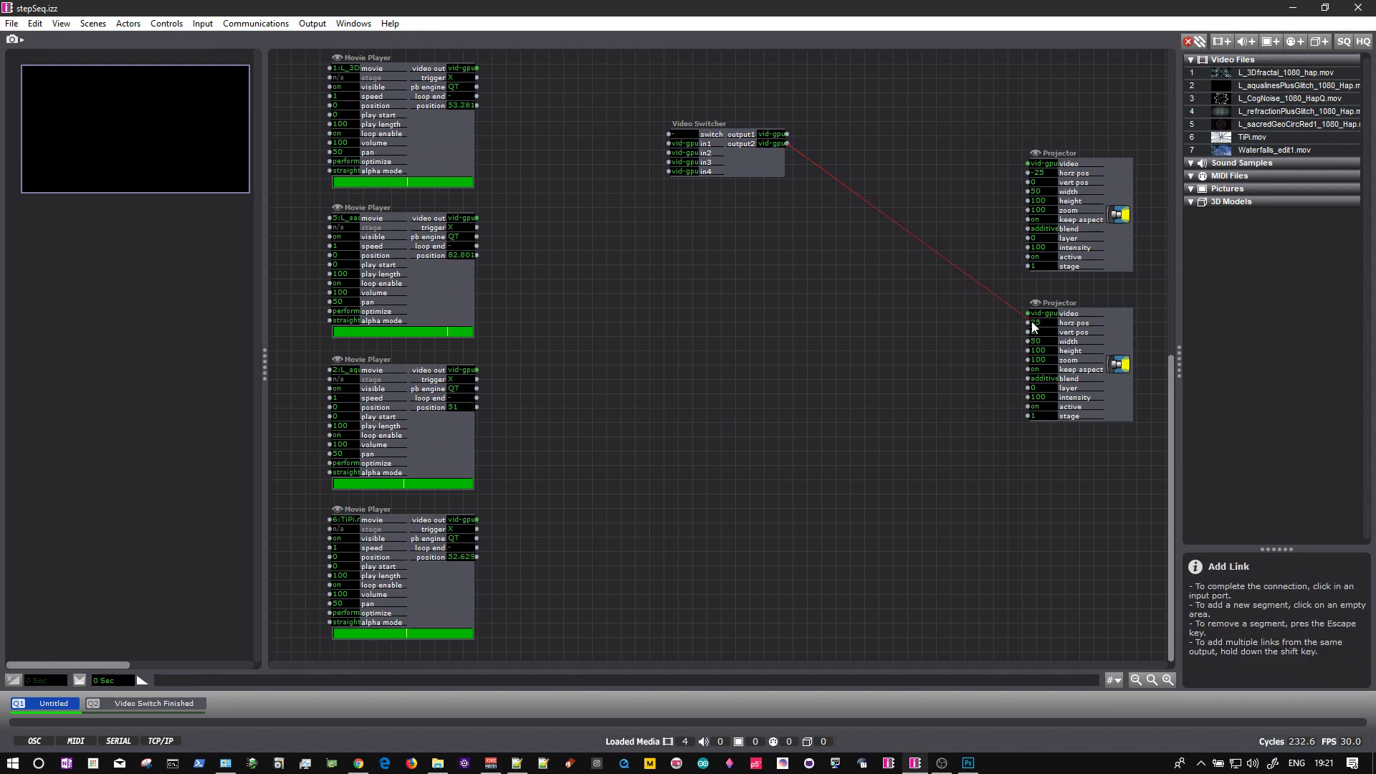
{"action": "left_click", "coordinate": [1026, 314]}
{"action": "left_click", "coordinate": [786, 134]}
{"action": "left_click", "coordinate": [1027, 163]}
Link the four Movie Players' video outputs in order to in1 through in4, and move the Video Switcher down between players and Projectors
{"action": "left_click", "coordinate": [477, 68]}
{"action": "left_click", "coordinate": [669, 143]}
{"action": "left_click", "coordinate": [477, 218]}
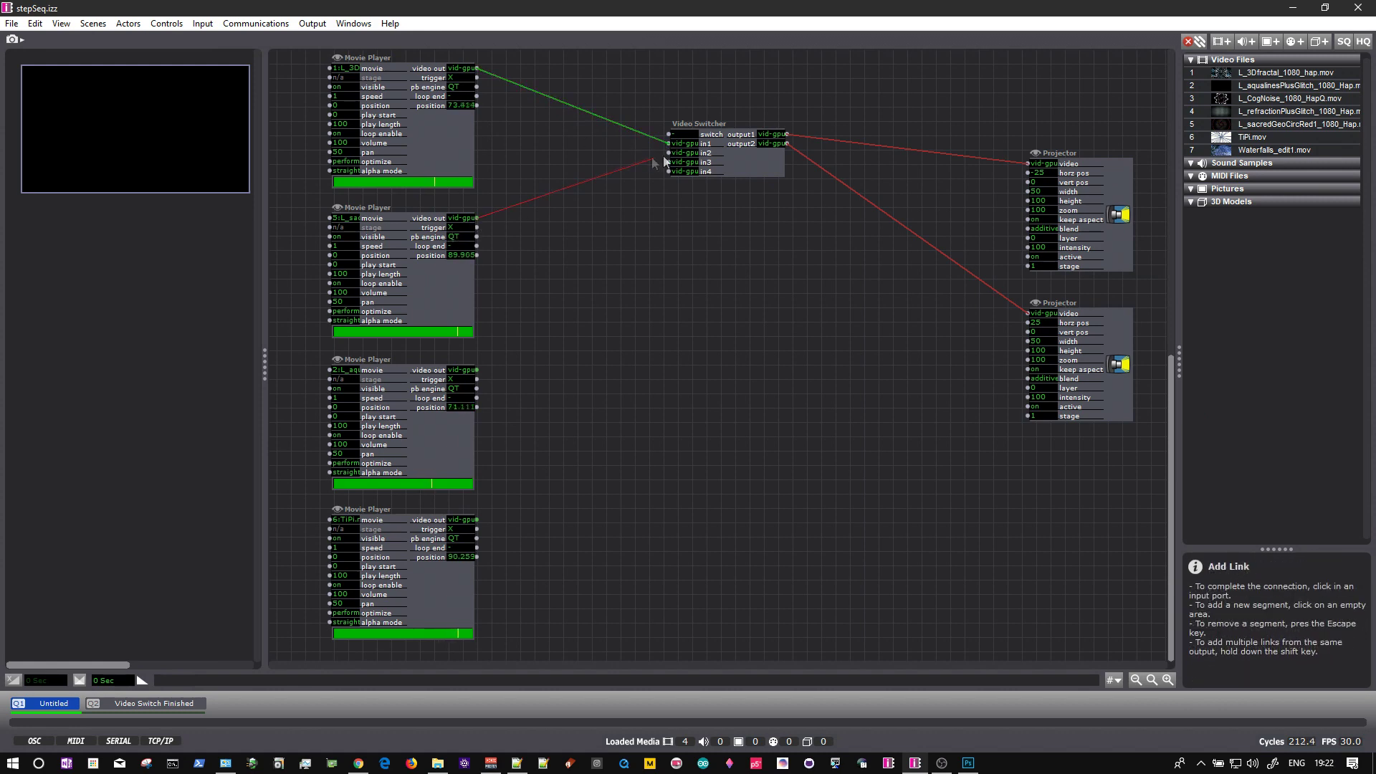
{"action": "left_click", "coordinate": [668, 153]}
{"action": "left_click", "coordinate": [476, 370]}
{"action": "left_click", "coordinate": [668, 162]}
{"action": "left_click", "coordinate": [476, 520]}
{"action": "left_click", "coordinate": [668, 171]}
{"action": "left_click_drag", "start_coordinate": [744, 172], "coordinate": [773, 292]}
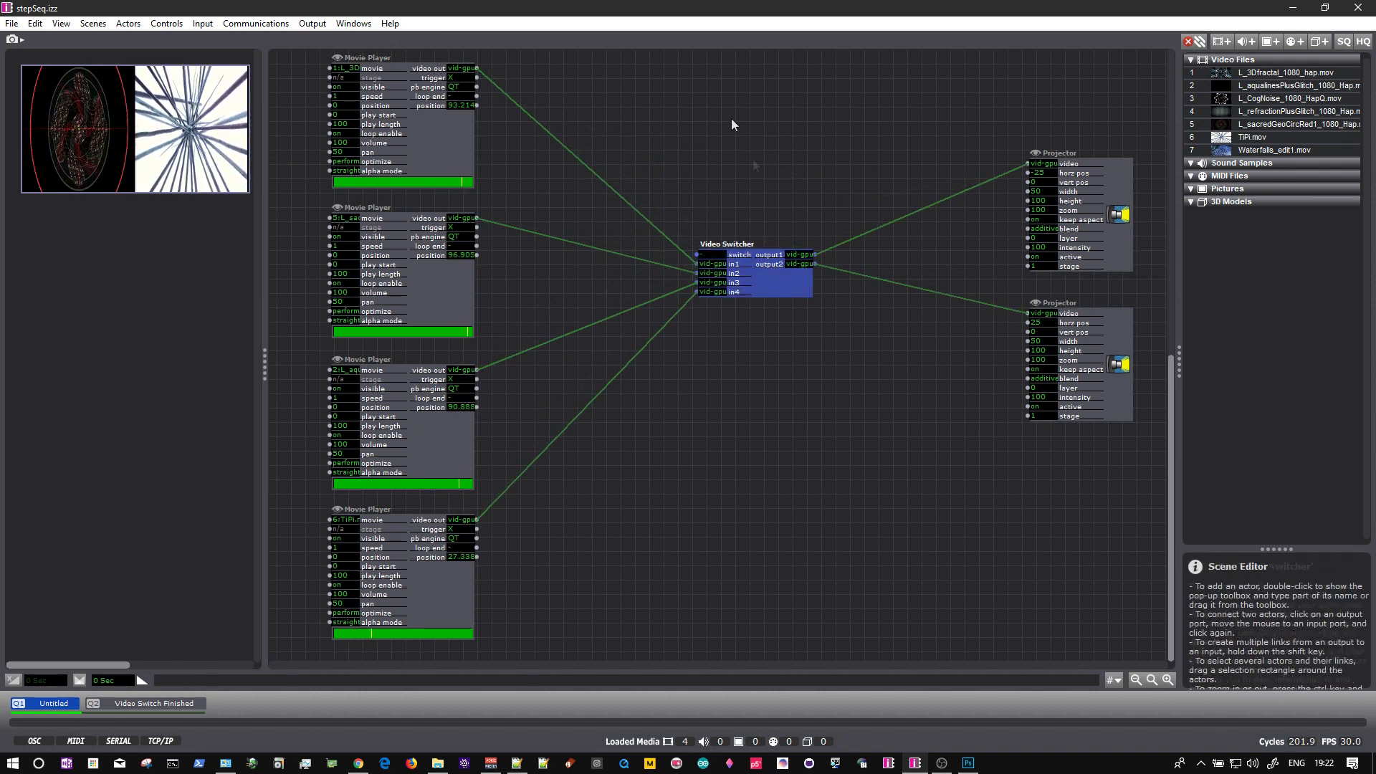
Add a Pulse Generator above the Video Switcher and link its trigger 1 output to the switch input
{"action": "double_click", "coordinate": [678, 107]}
{"action": "type", "text": "pul"}
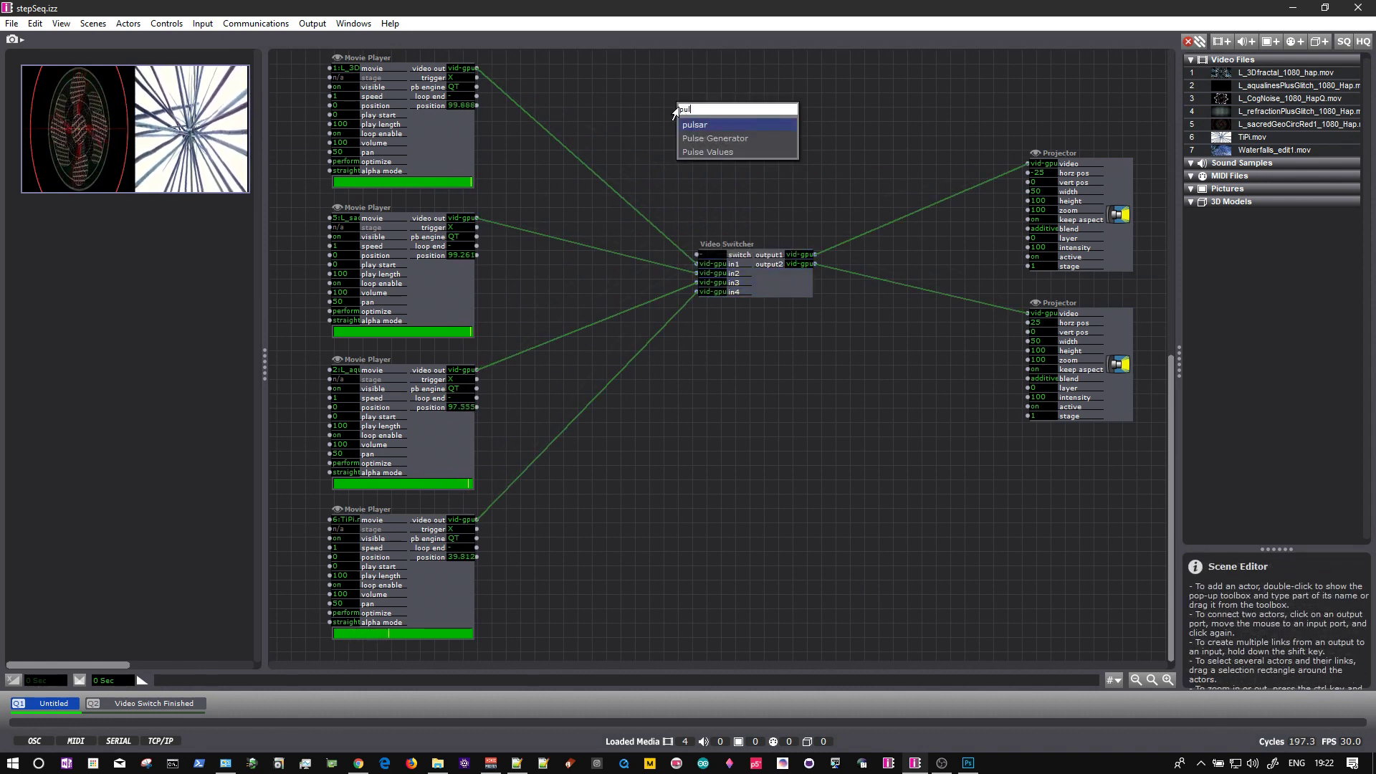
{"action": "type", "text": "se"}
{"action": "left_click", "coordinate": [686, 125]}
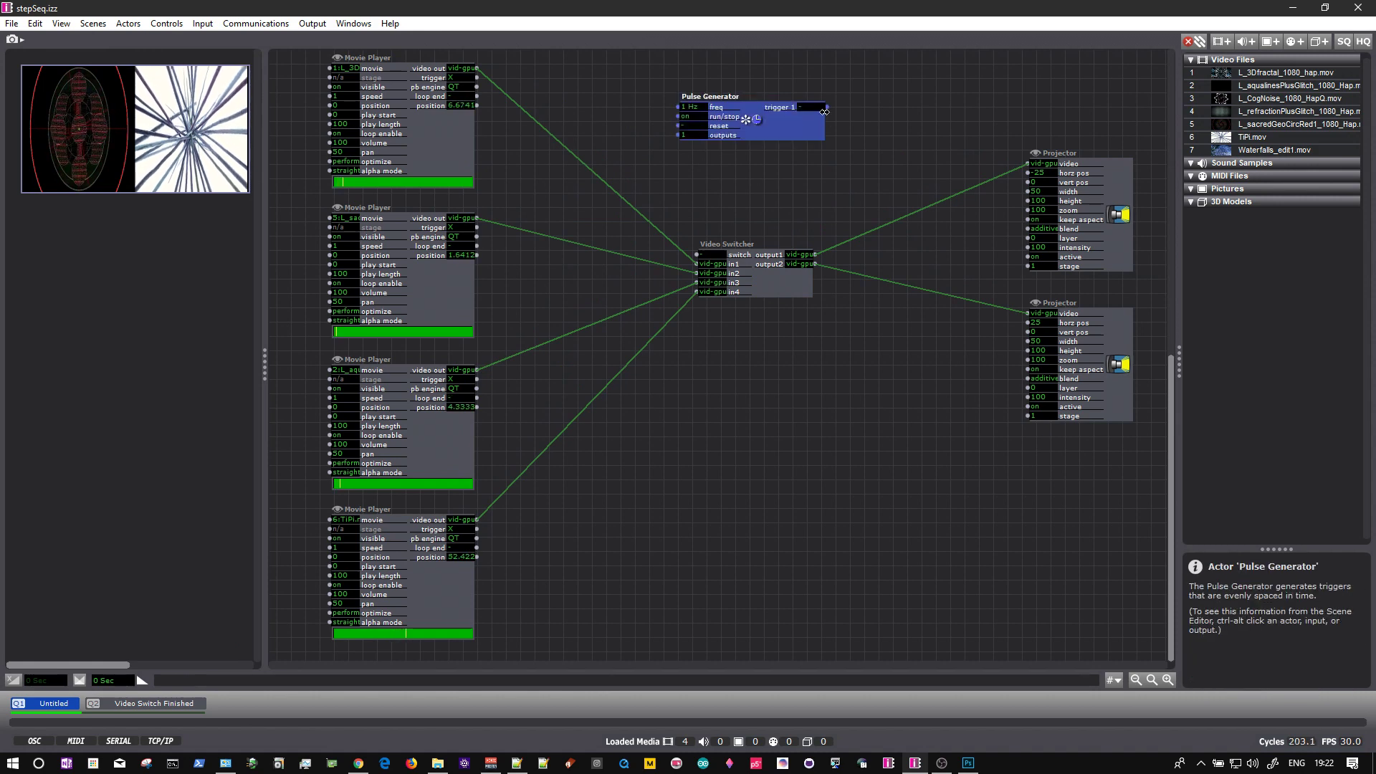
{"action": "left_click", "coordinate": [827, 107]}
{"action": "left_click", "coordinate": [698, 255]}
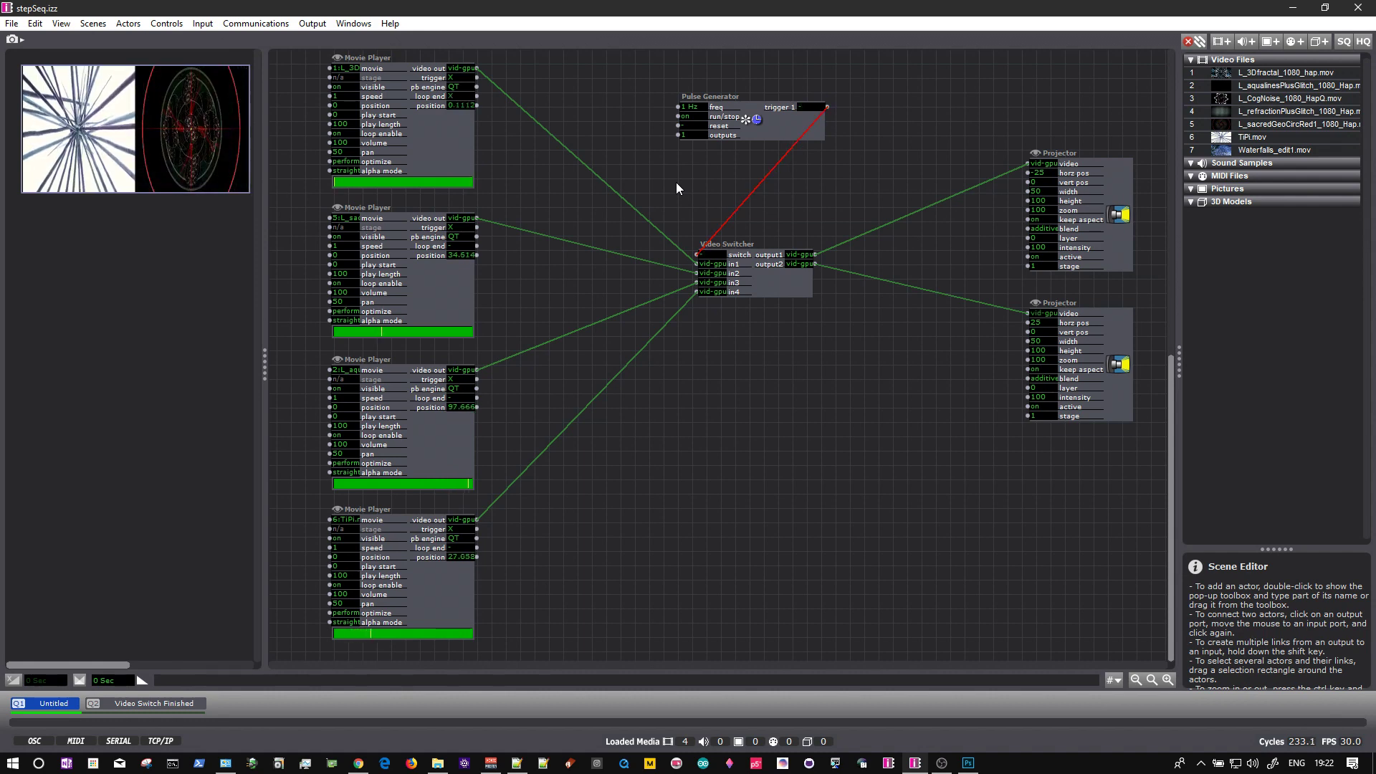
Inside the Video Switcher, set the Value Delay Line's size to 1 and close the editor, saving the change
{"action": "double_click", "coordinate": [790, 278]}
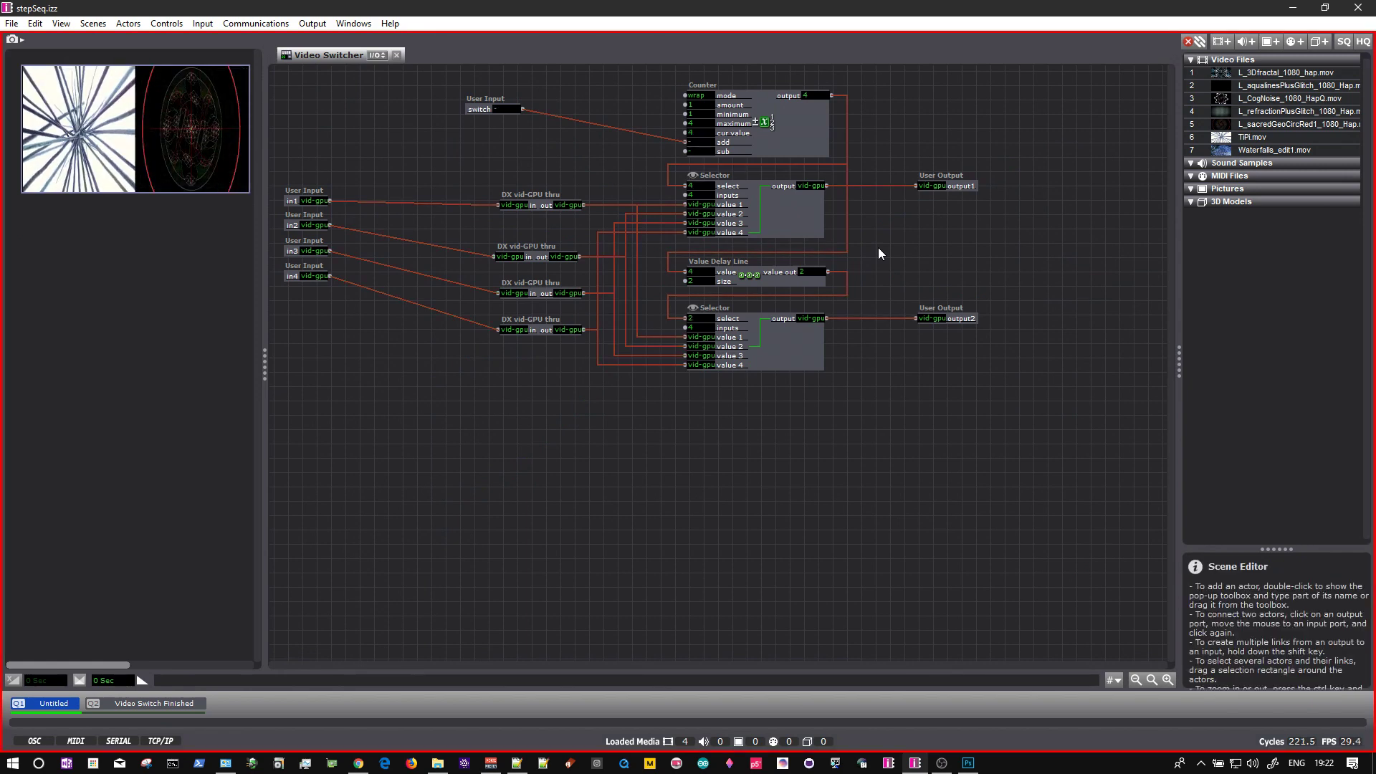
{"action": "left_click", "coordinate": [703, 282]}
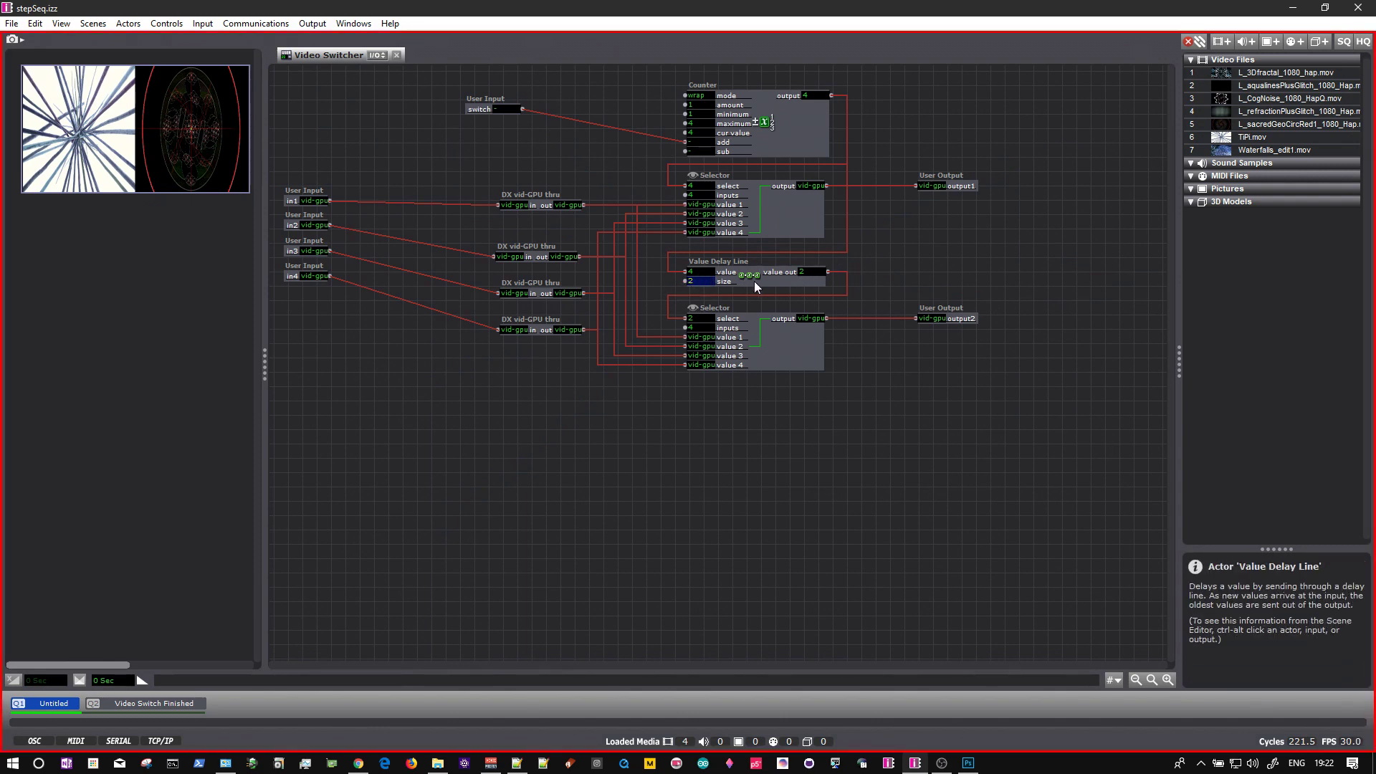
{"action": "type", "text": "1"}
{"action": "key", "text": "Return"}
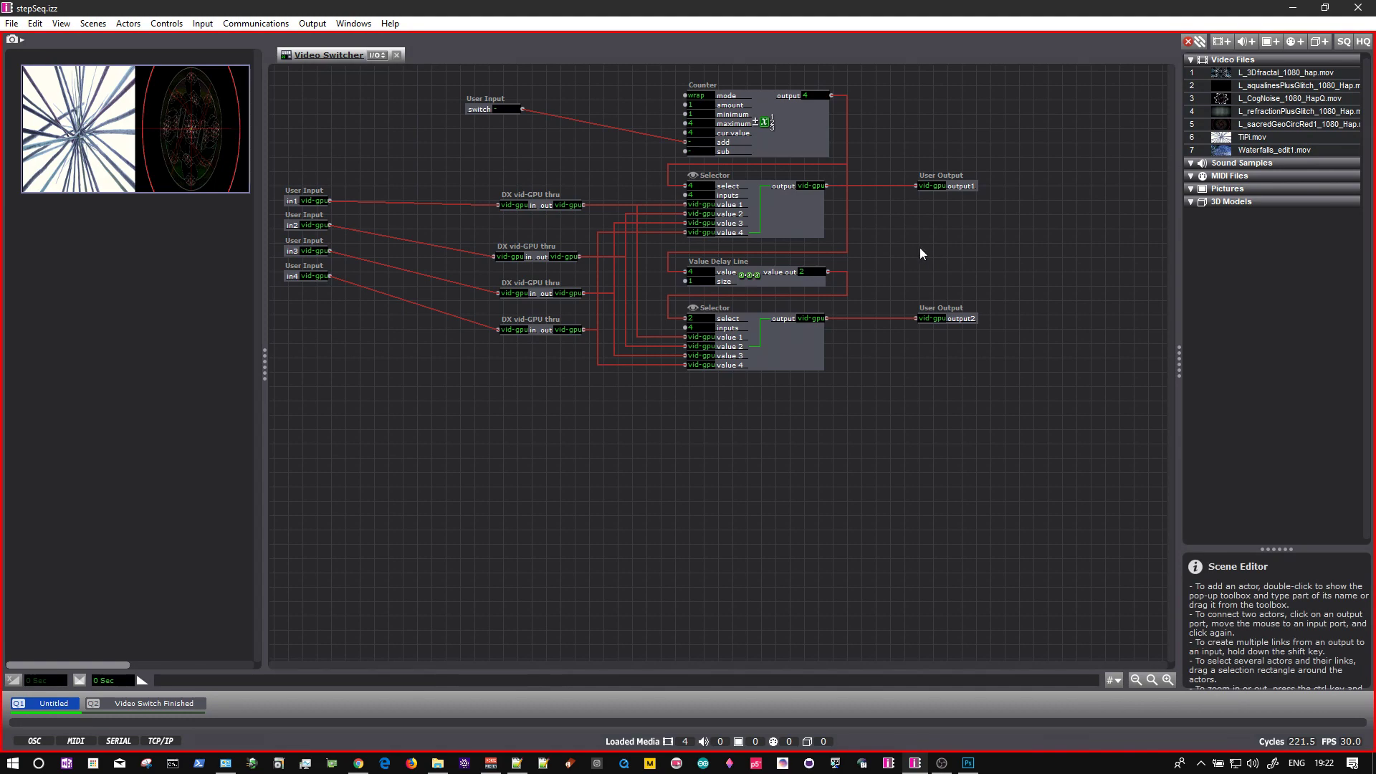
{"action": "left_click", "coordinate": [396, 58]}
{"action": "left_click", "coordinate": [823, 324]}
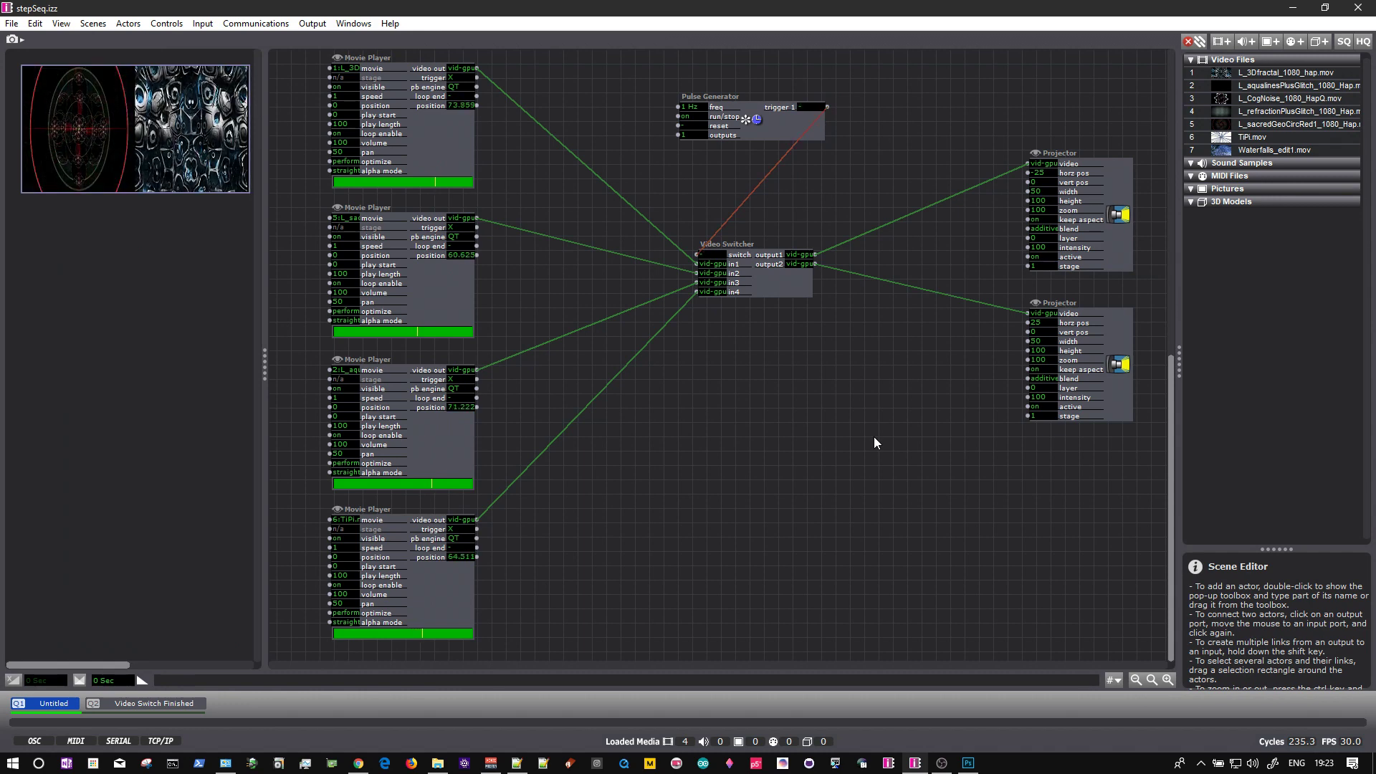
Move the Pulse Generator farther above the Video Switcher and add a Video Mixer beside it
{"action": "left_click_drag", "start_coordinate": [767, 126], "coordinate": [789, 93]}
{"action": "left_click", "coordinate": [807, 179]}
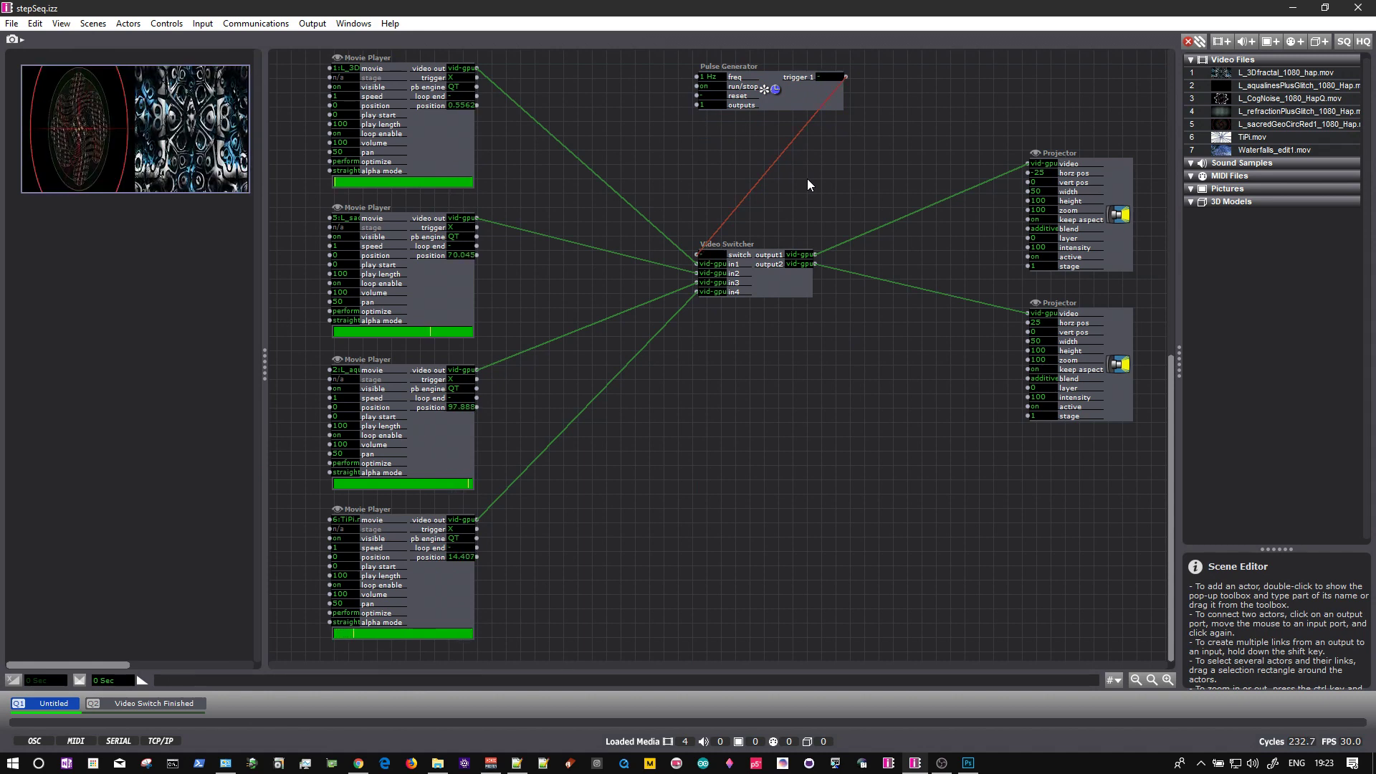
{"action": "left_click_drag", "start_coordinate": [872, 163], "coordinate": [942, 391]}
{"action": "left_click_drag", "start_coordinate": [893, 172], "coordinate": [979, 354]}
{"action": "double_click", "coordinate": [829, 377]}
{"action": "type", "text": "video"}
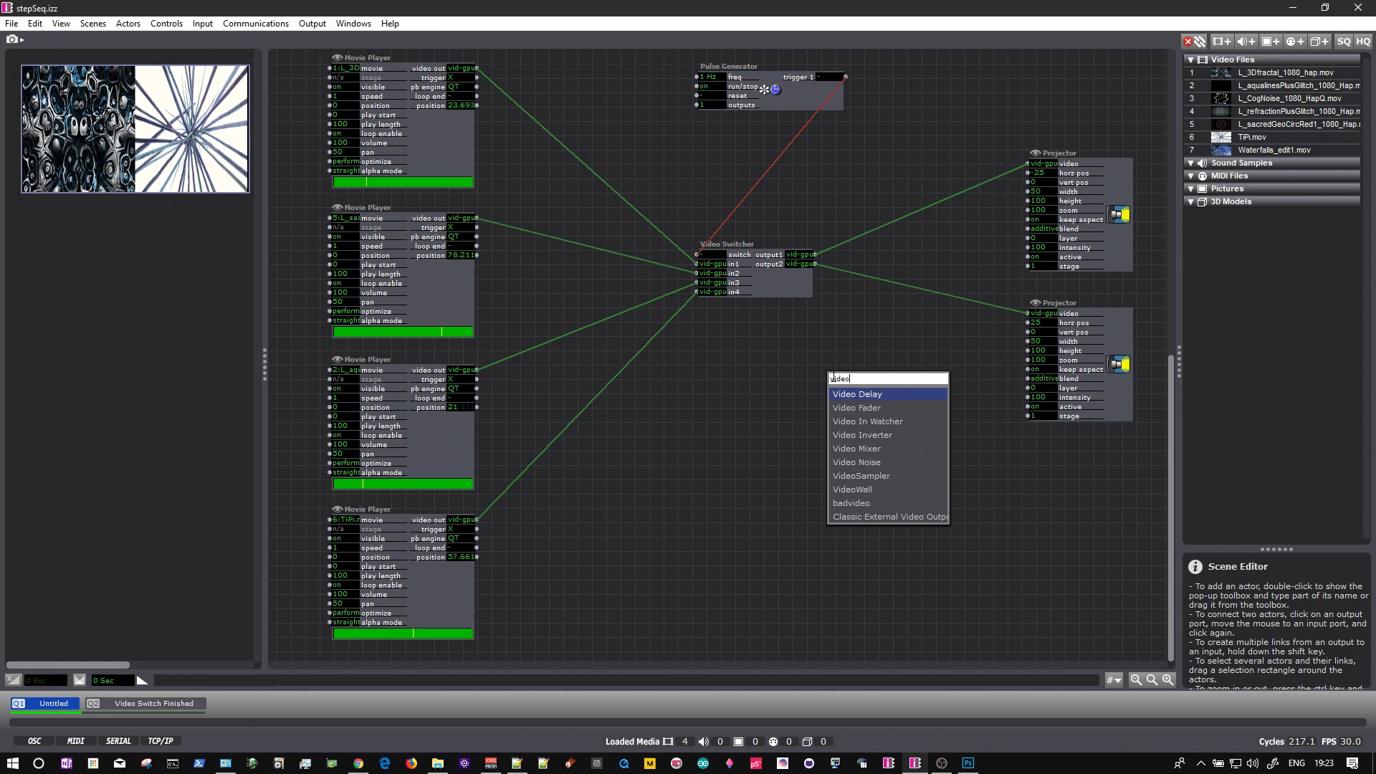
{"action": "left_click", "coordinate": [850, 448]}
{"action": "left_click_drag", "start_coordinate": [927, 384], "coordinate": [980, 86]}
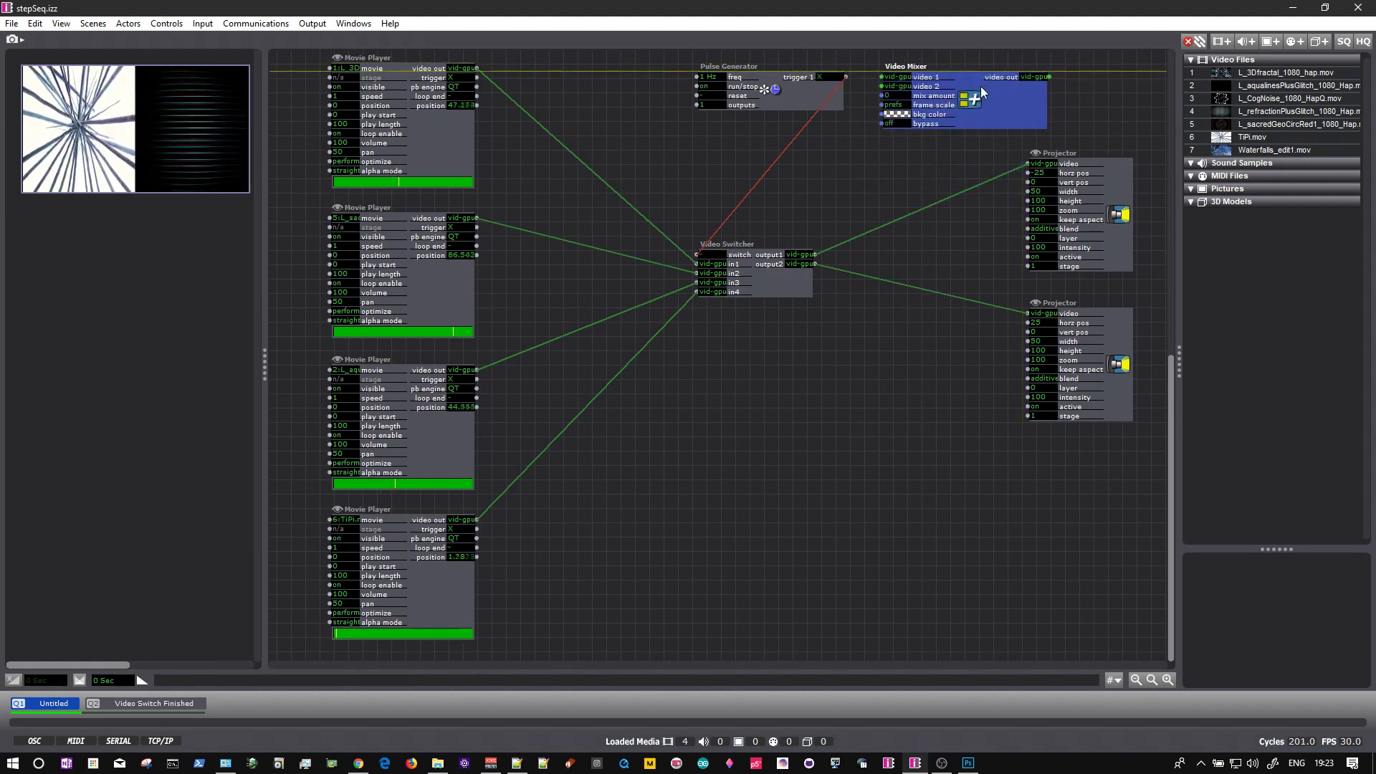
Move both Projectors lower in the patch and place the Video Mixer above them, near the Video Switcher
{"action": "left_click_drag", "start_coordinate": [1154, 227], "coordinate": [1074, 374]}
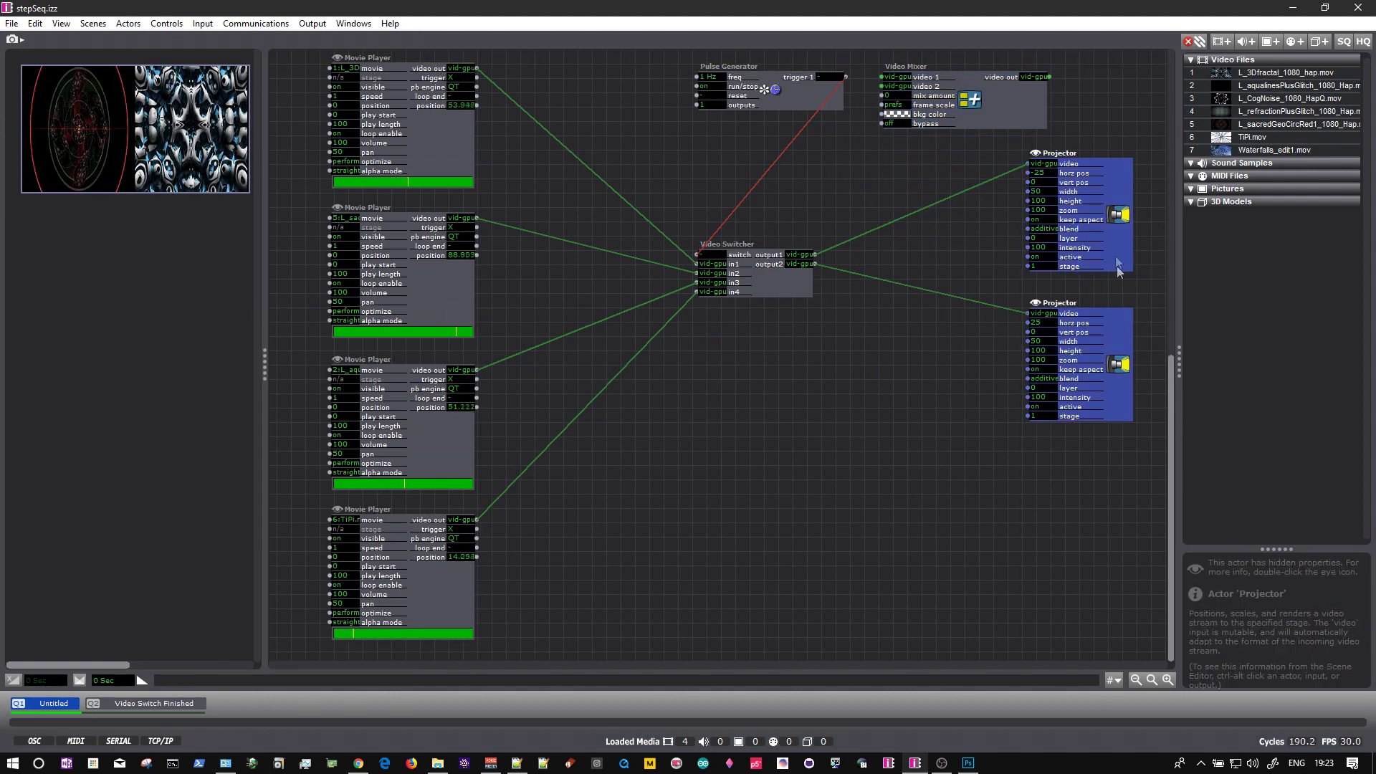
{"action": "left_click_drag", "start_coordinate": [1115, 256], "coordinate": [1155, 414]}
{"action": "scroll", "coordinate": [795, 398], "scroll_direction": "up", "scroll_amount": 2}
{"action": "scroll", "coordinate": [716, 412], "scroll_direction": "right", "scroll_amount": 5}
{"action": "left_click_drag", "start_coordinate": [815, 156], "coordinate": [827, 251]}
Reroute the two Projector links to the Video Mixer, with output1 feeding video 1 and output2 feeding video 2
{"action": "left_click", "coordinate": [850, 374]}
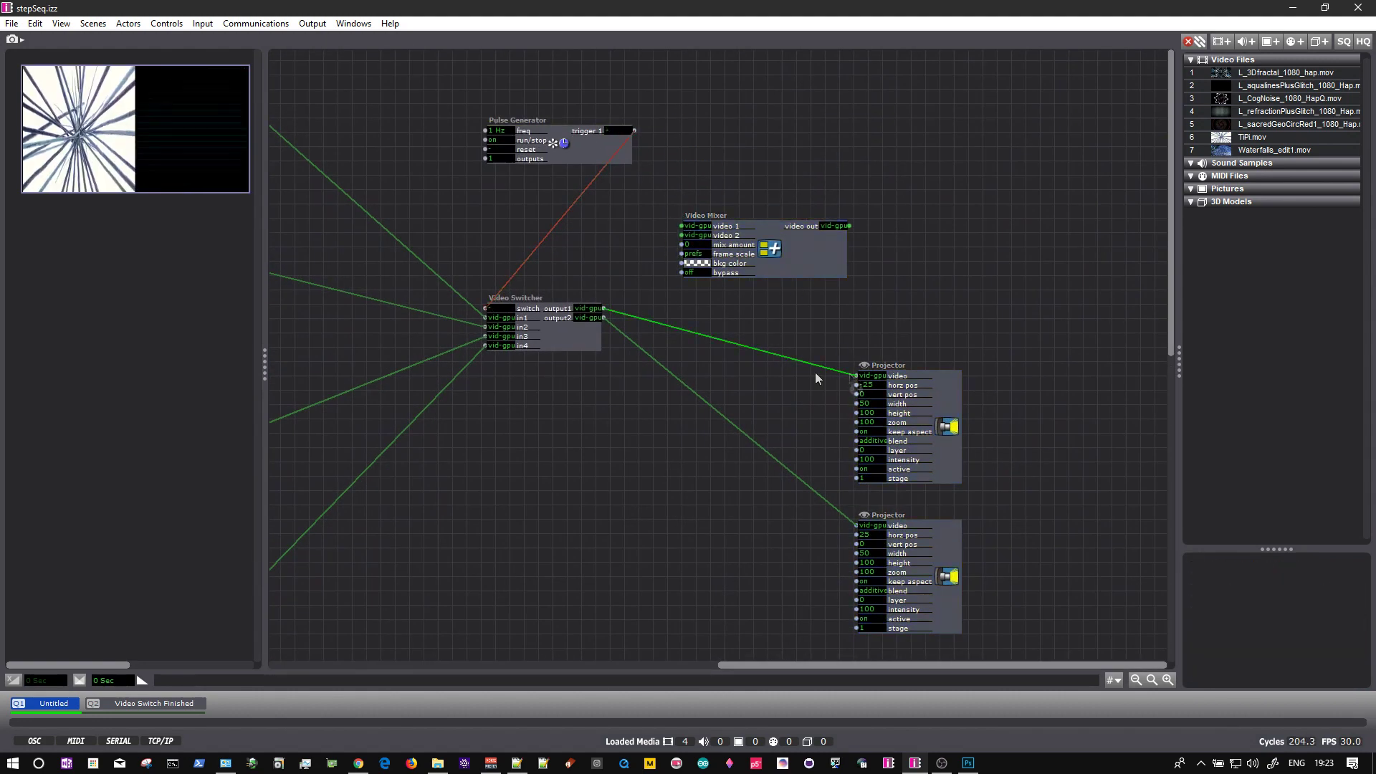
{"action": "left_click", "coordinate": [682, 225]}
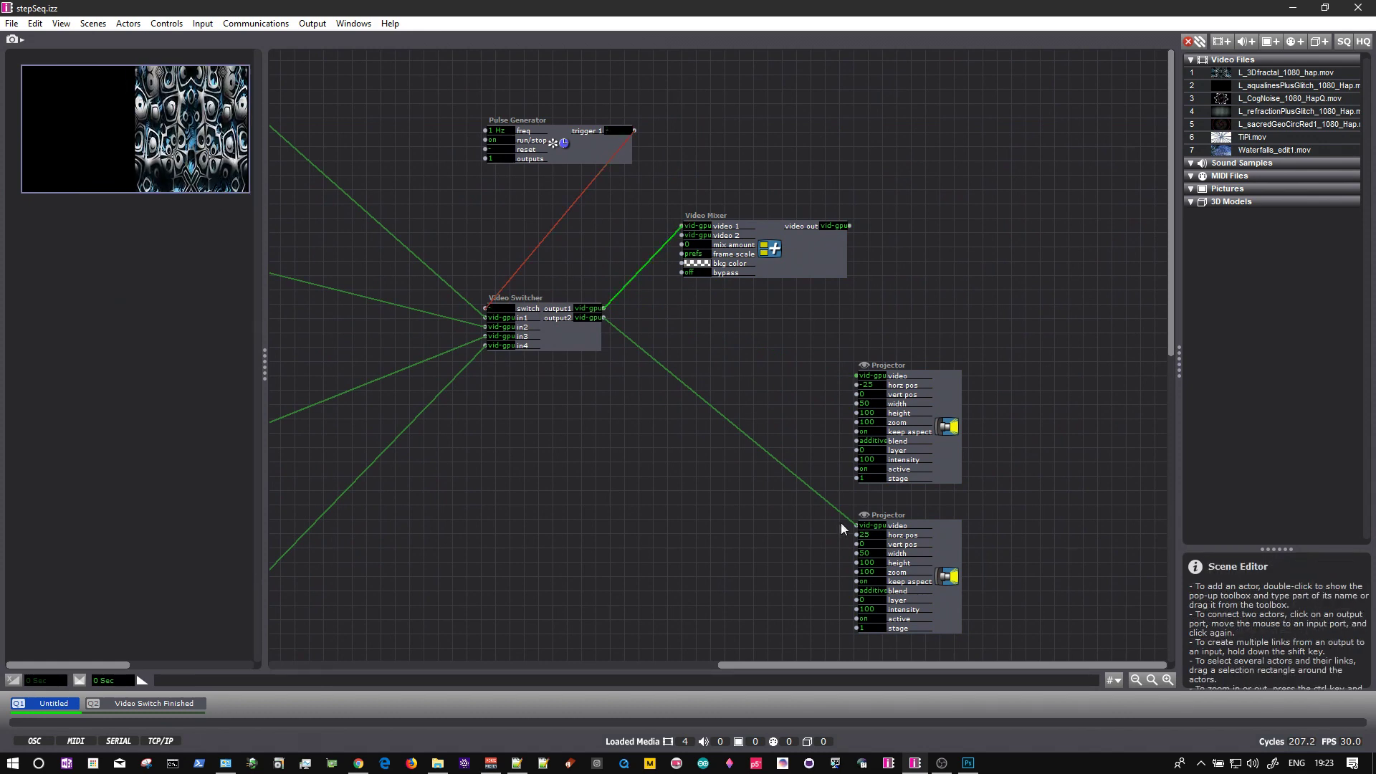
{"action": "left_click", "coordinate": [852, 526]}
{"action": "left_click", "coordinate": [682, 236]}
Move both Projectors under the Video Mixer and link output1 to the upper one and output2 to the lower one
{"action": "left_click_drag", "start_coordinate": [1025, 599], "coordinate": [769, 458]}
{"action": "left_click", "coordinate": [604, 308]}
{"action": "left_click", "coordinate": [696, 374]}
{"action": "left_click", "coordinate": [604, 317]}
{"action": "left_click", "coordinate": [695, 524]}
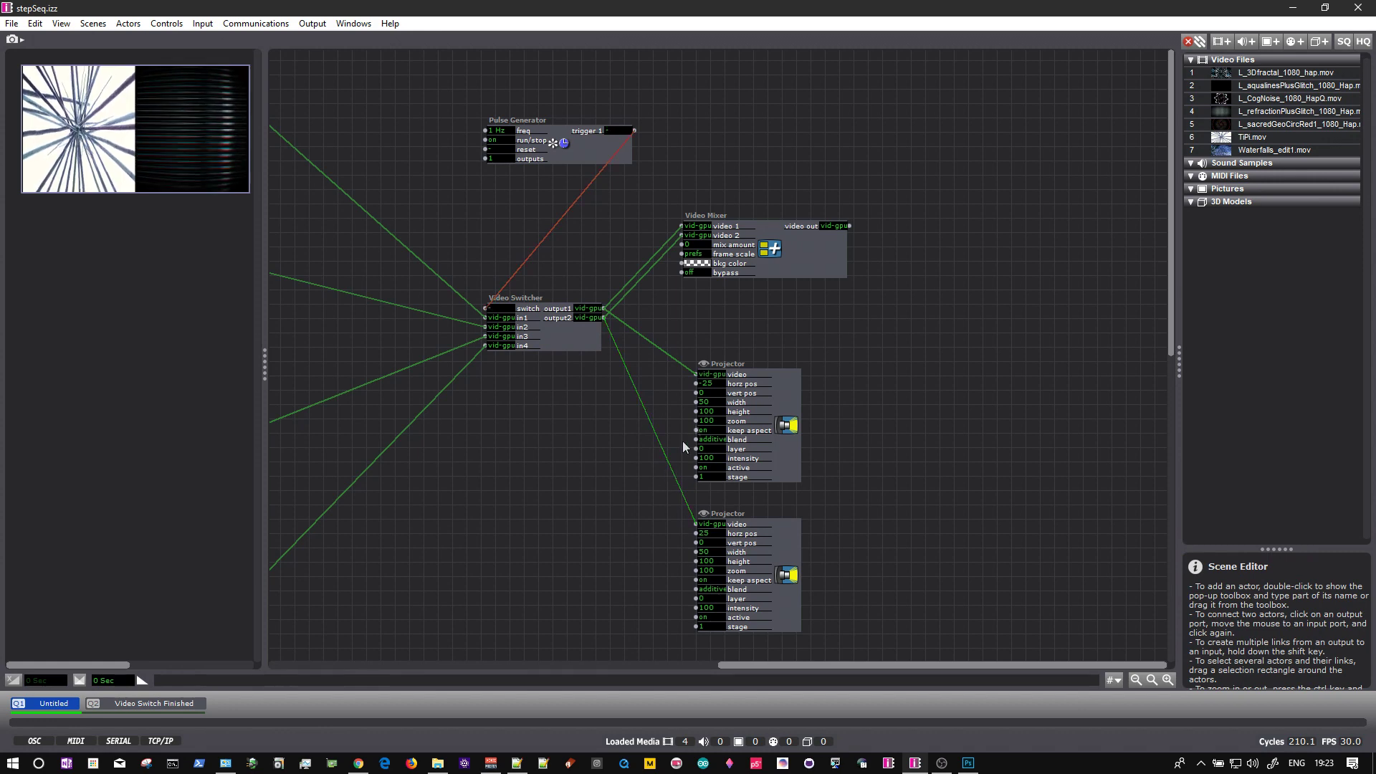
Set the width of both Projectors to 100
{"action": "left_click", "coordinate": [708, 399]}
{"action": "type", "text": "100"}
{"action": "key", "text": "Return"}
{"action": "left_click", "coordinate": [707, 552]}
{"action": "type", "text": "100"}
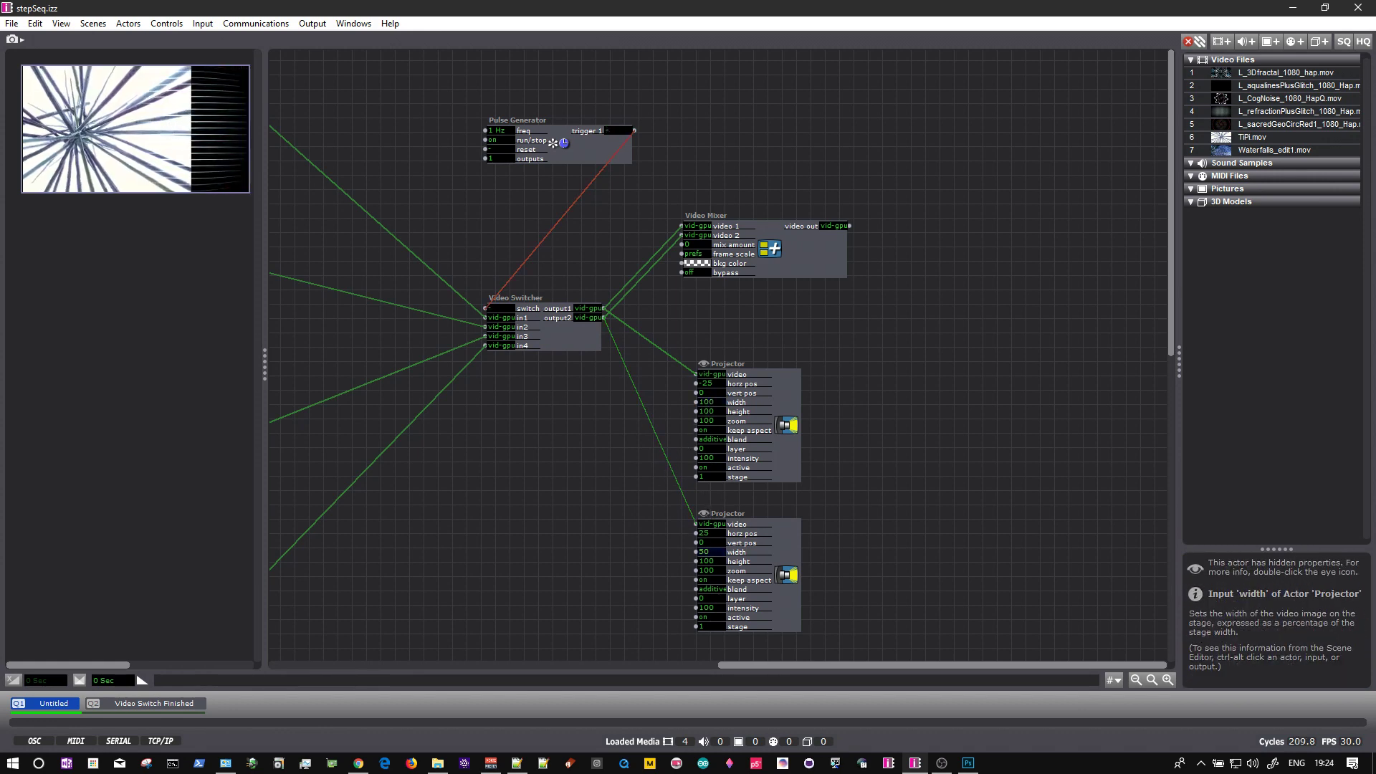
{"action": "key", "text": "Return"}
Set the zoom of both Projectors to 25
{"action": "left_click", "coordinate": [707, 570]}
{"action": "type", "text": "25"}
{"action": "key", "text": "Return"}
{"action": "left_click", "coordinate": [719, 421]}
{"action": "type", "text": "25"}
{"action": "key", "text": "Return"}
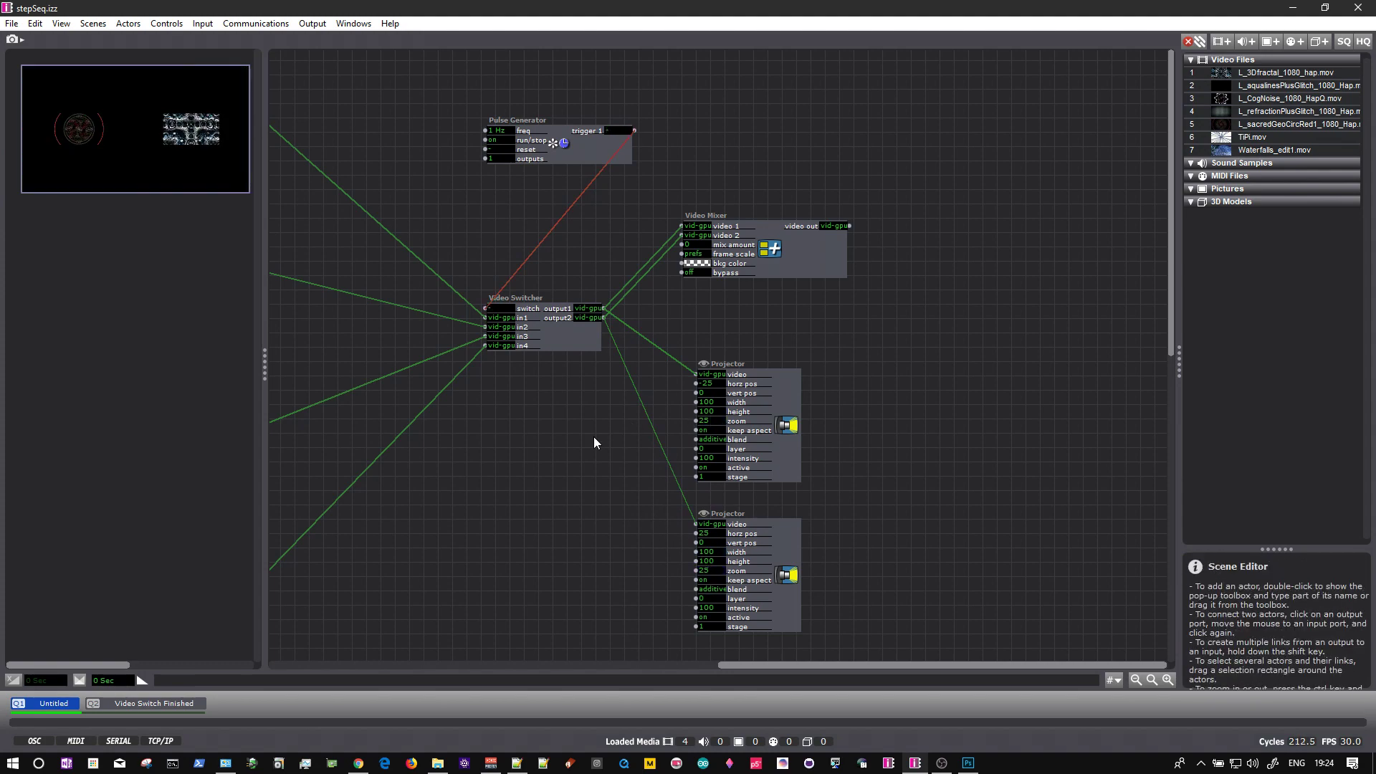
Set the vertical position of both Projectors to -25
{"action": "left_click", "coordinate": [710, 392]}
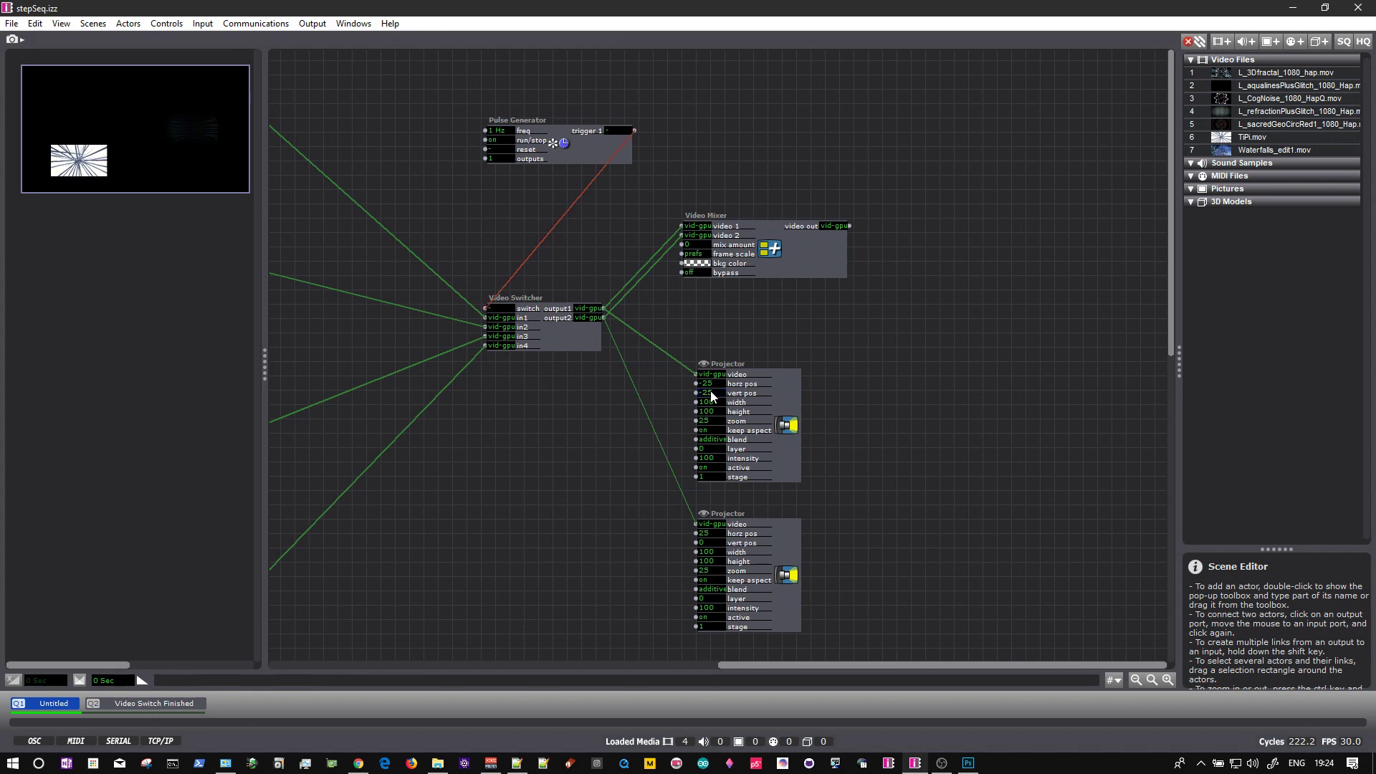
{"action": "key", "text": "Return"}
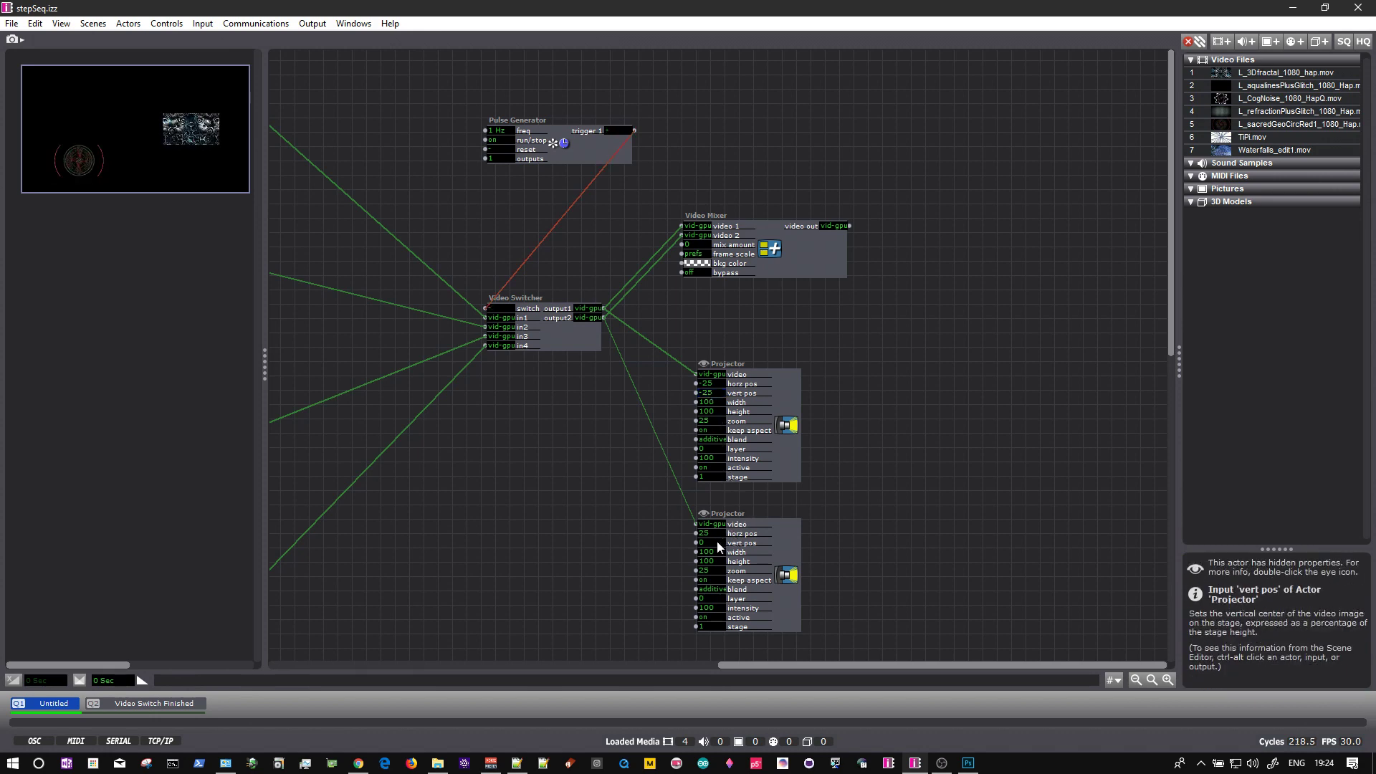
{"action": "left_click", "coordinate": [716, 542]}
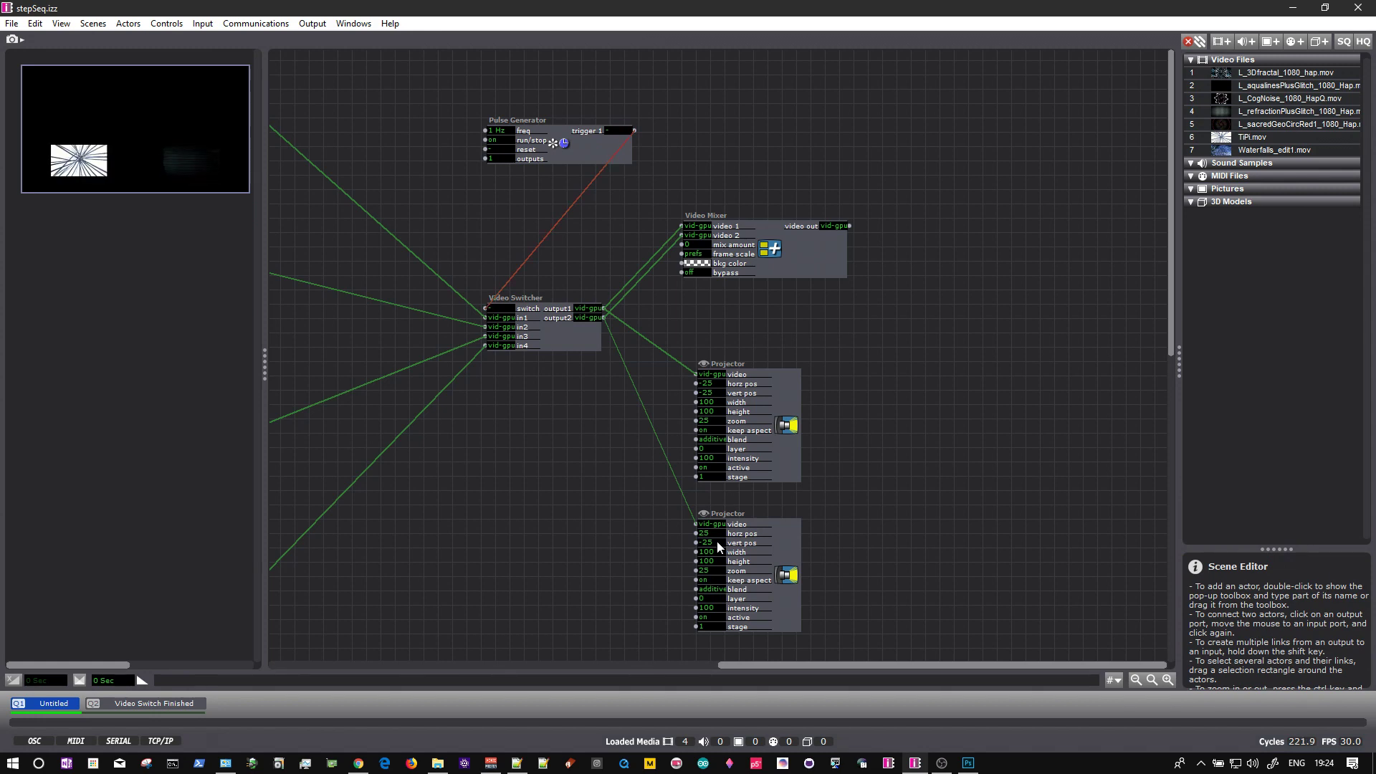
{"action": "key", "text": "Return"}
Switch the blend mode of both Projectors to opaque and move the pair farther below the Video Mixer
{"action": "left_click_drag", "start_coordinate": [703, 442], "coordinate": [703, 430]}
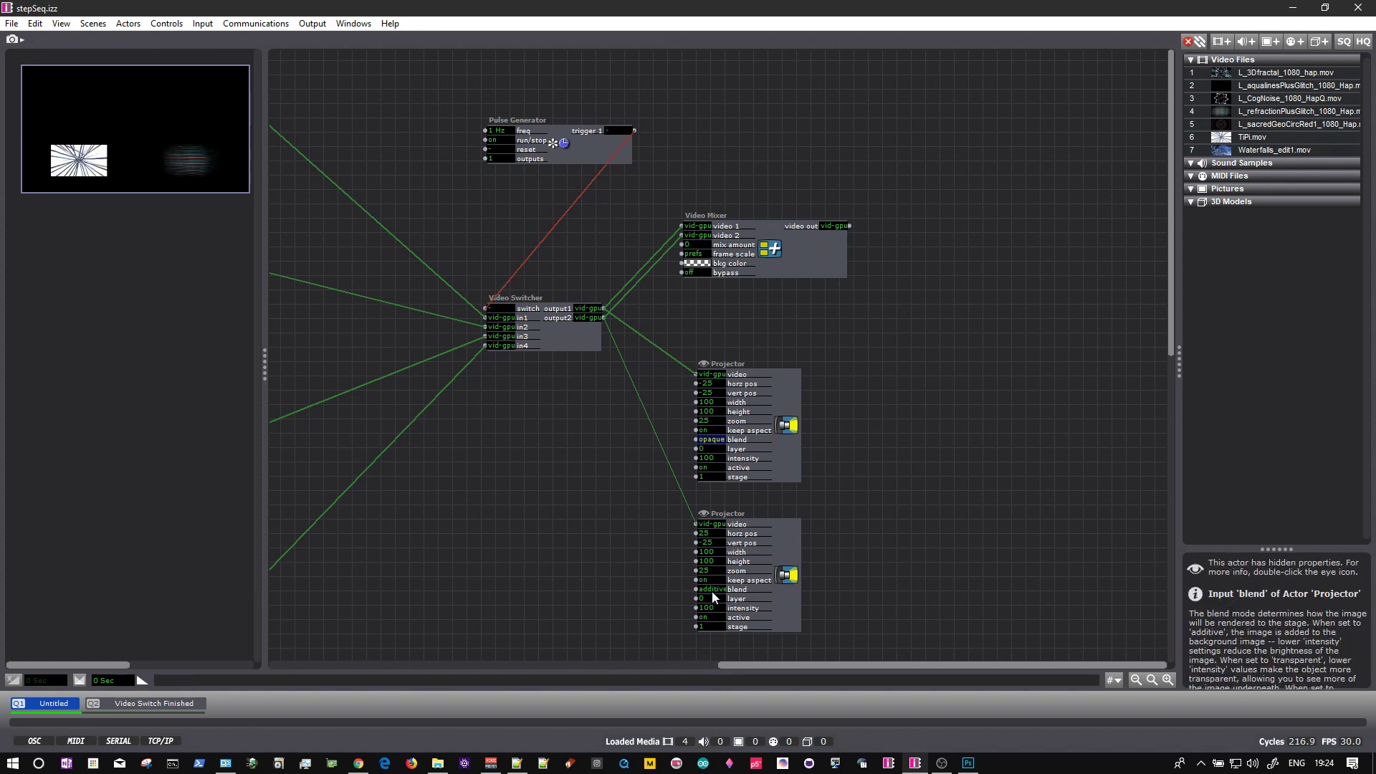
{"action": "left_click_drag", "start_coordinate": [711, 591], "coordinate": [649, 561]}
{"action": "left_click_drag", "start_coordinate": [832, 393], "coordinate": [720, 596]}
{"action": "left_click_drag", "start_coordinate": [774, 466], "coordinate": [757, 536]}
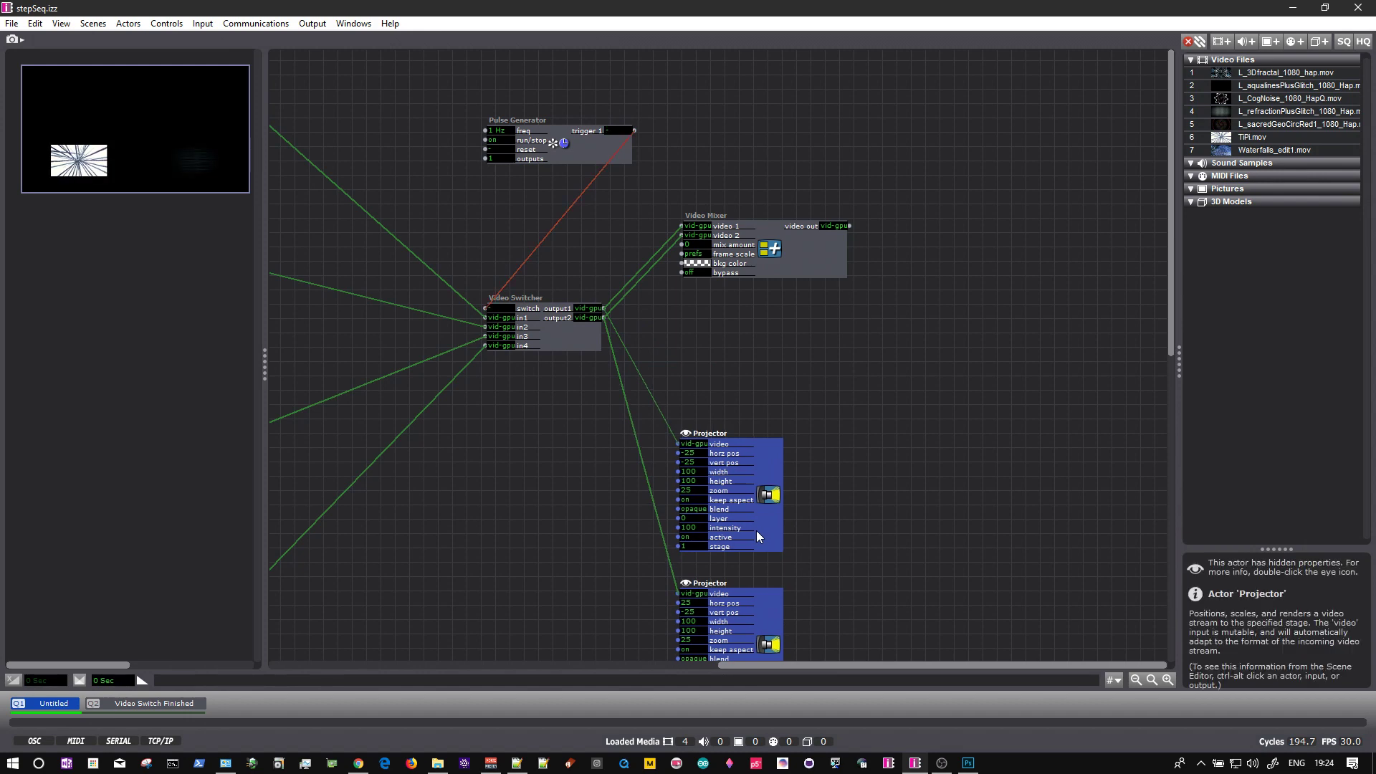
{"action": "left_click", "coordinate": [741, 392]}
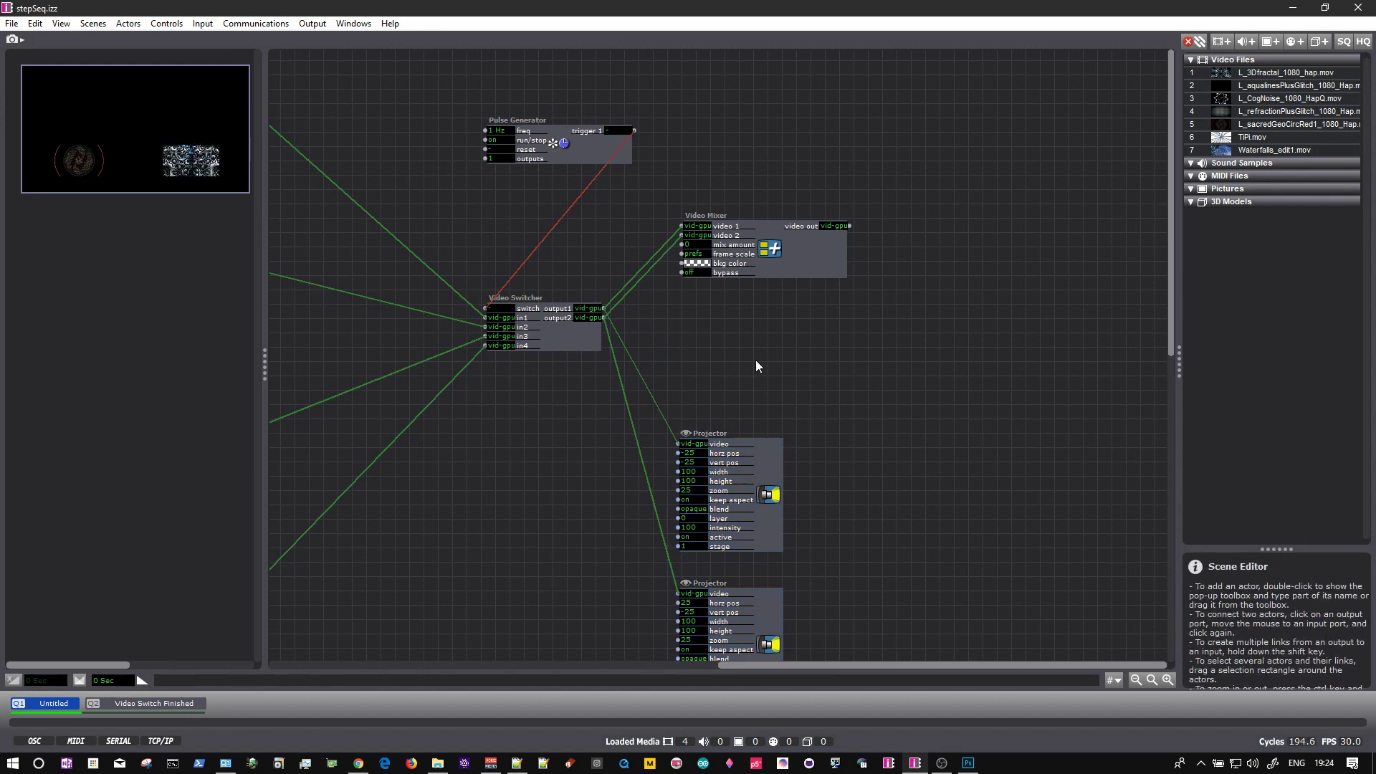
Add a Projector beside the Video Mixer and connect the mixer's video out to the Projector's video input
{"action": "double_click", "coordinate": [905, 232]}
{"action": "type", "text": "proj"}
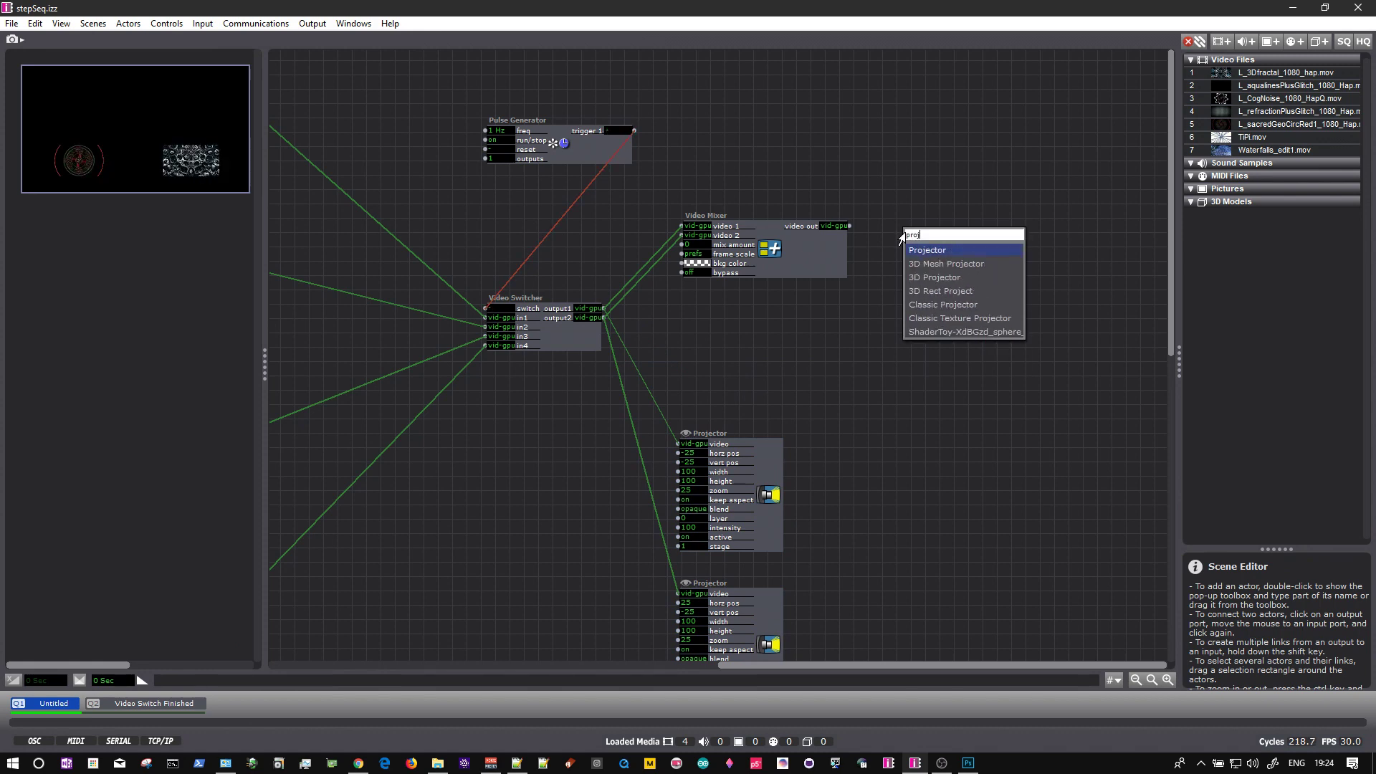
{"action": "key", "text": "Return"}
{"action": "left_click_drag", "start_coordinate": [974, 241], "coordinate": [974, 235]}
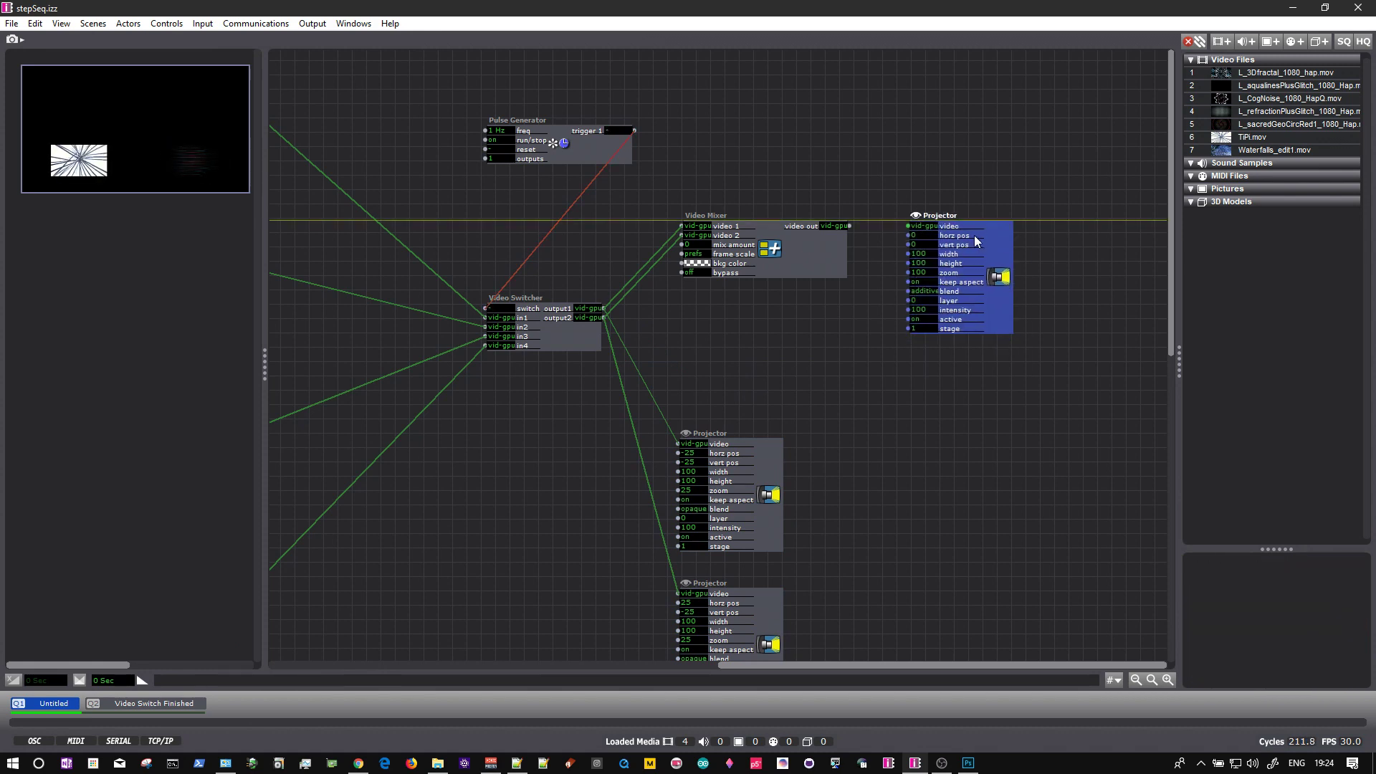
{"action": "left_click", "coordinate": [849, 225]}
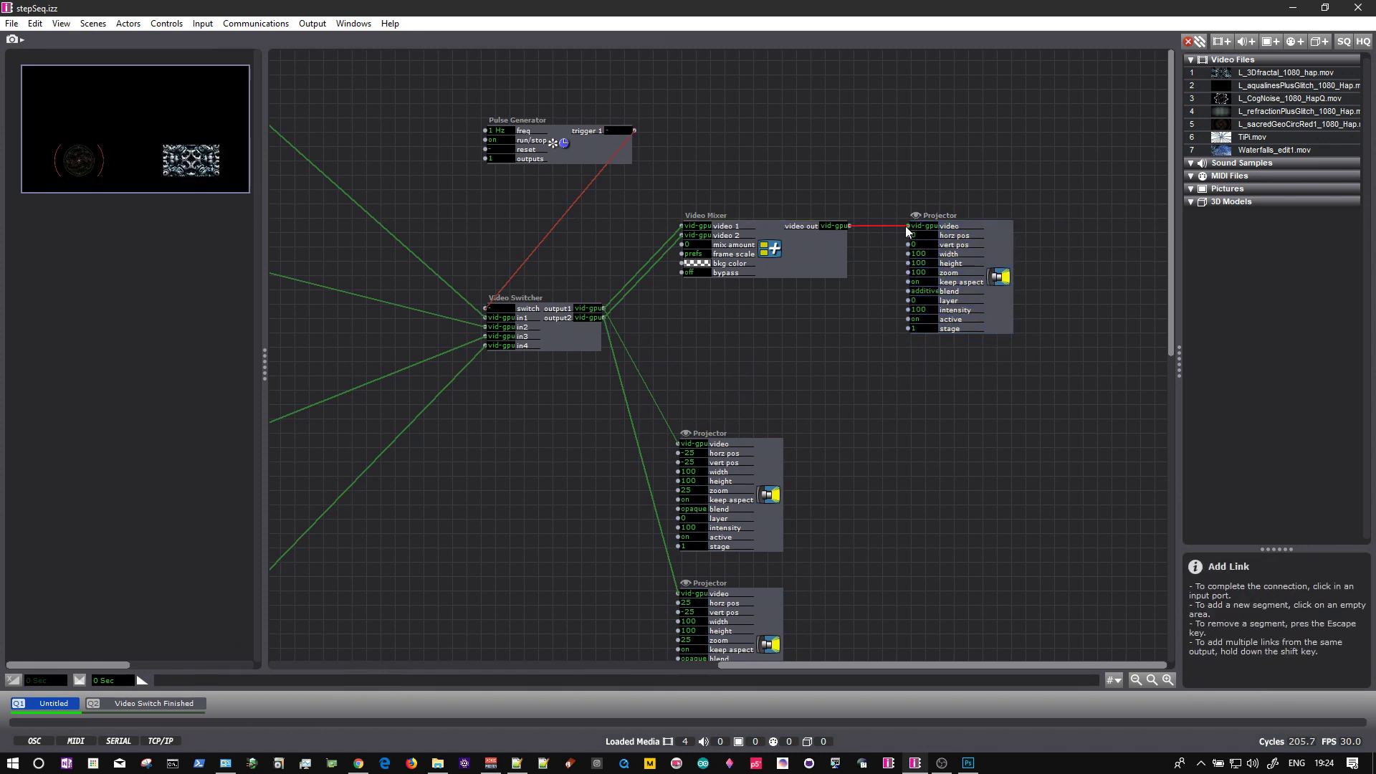
{"action": "left_click", "coordinate": [905, 225]}
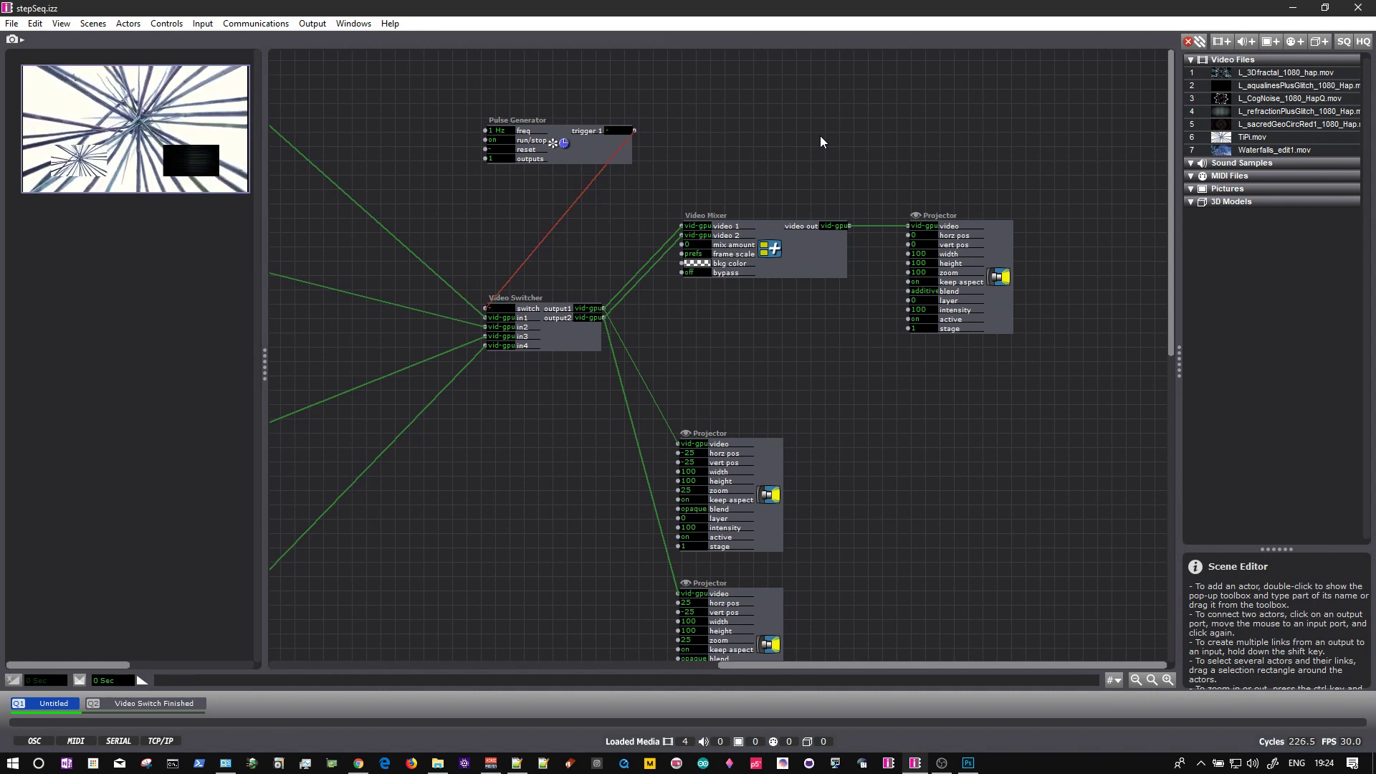
Set the Video Mixer's mix amount to 100 and move the mixer and its Projector down together
{"action": "left_click", "coordinate": [695, 245]}
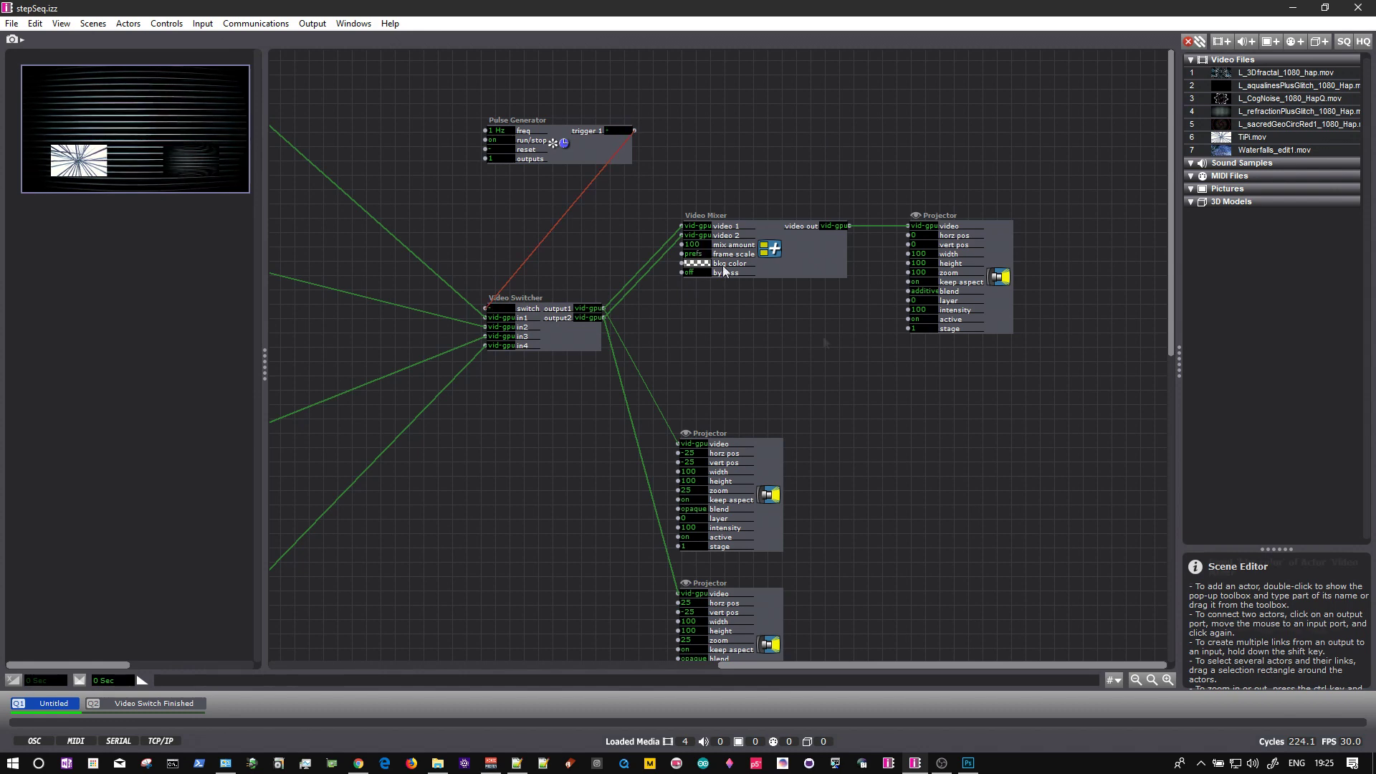
{"action": "left_click_drag", "start_coordinate": [1008, 367], "coordinate": [825, 302]}
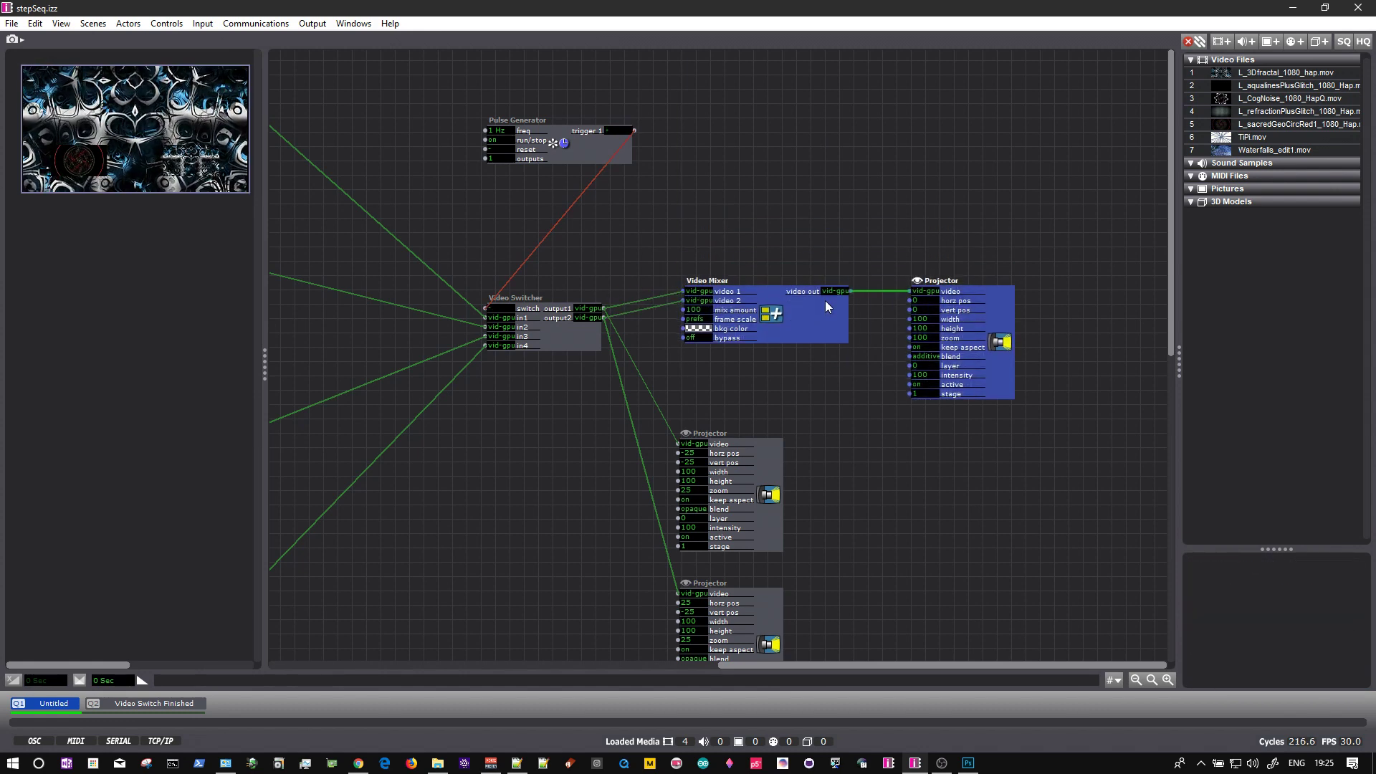
{"action": "double_click", "coordinate": [757, 180]}
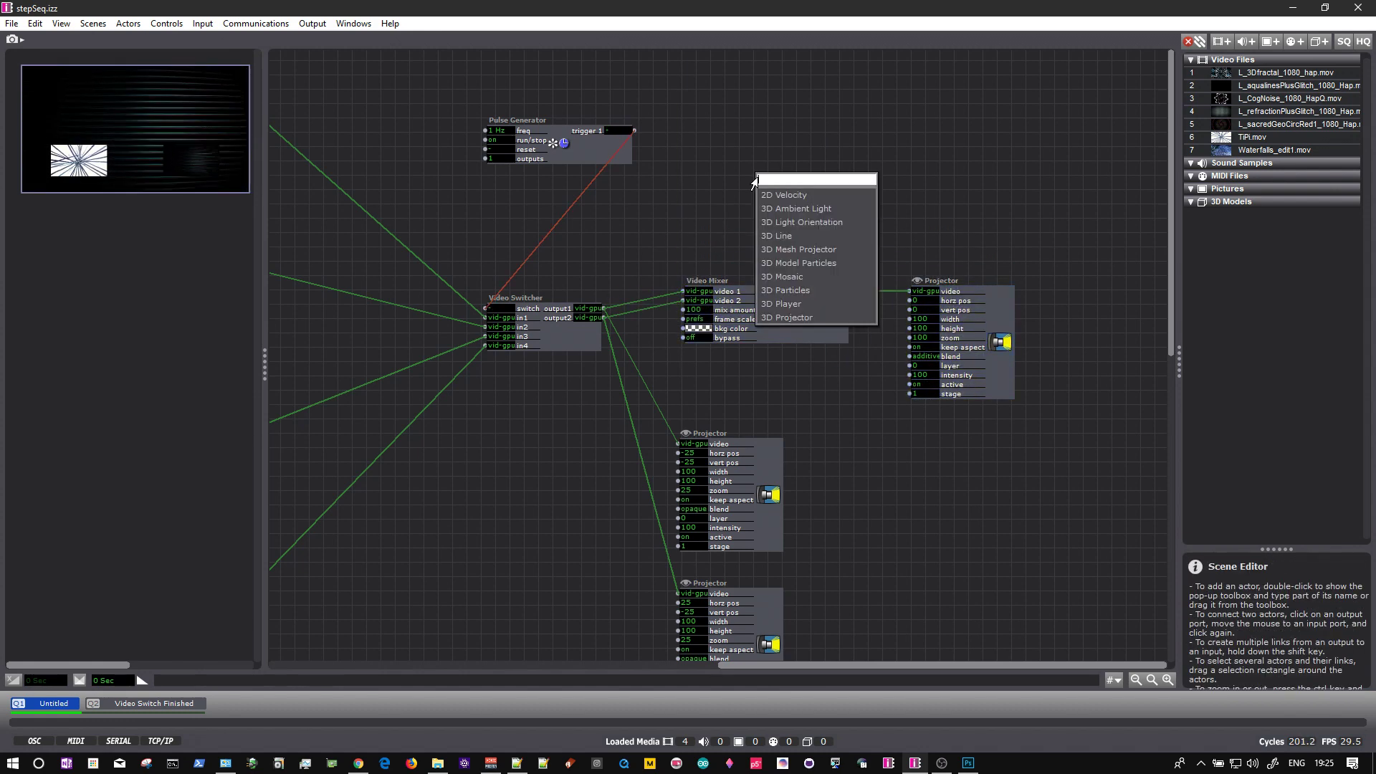
{"action": "key", "text": "Escape"}
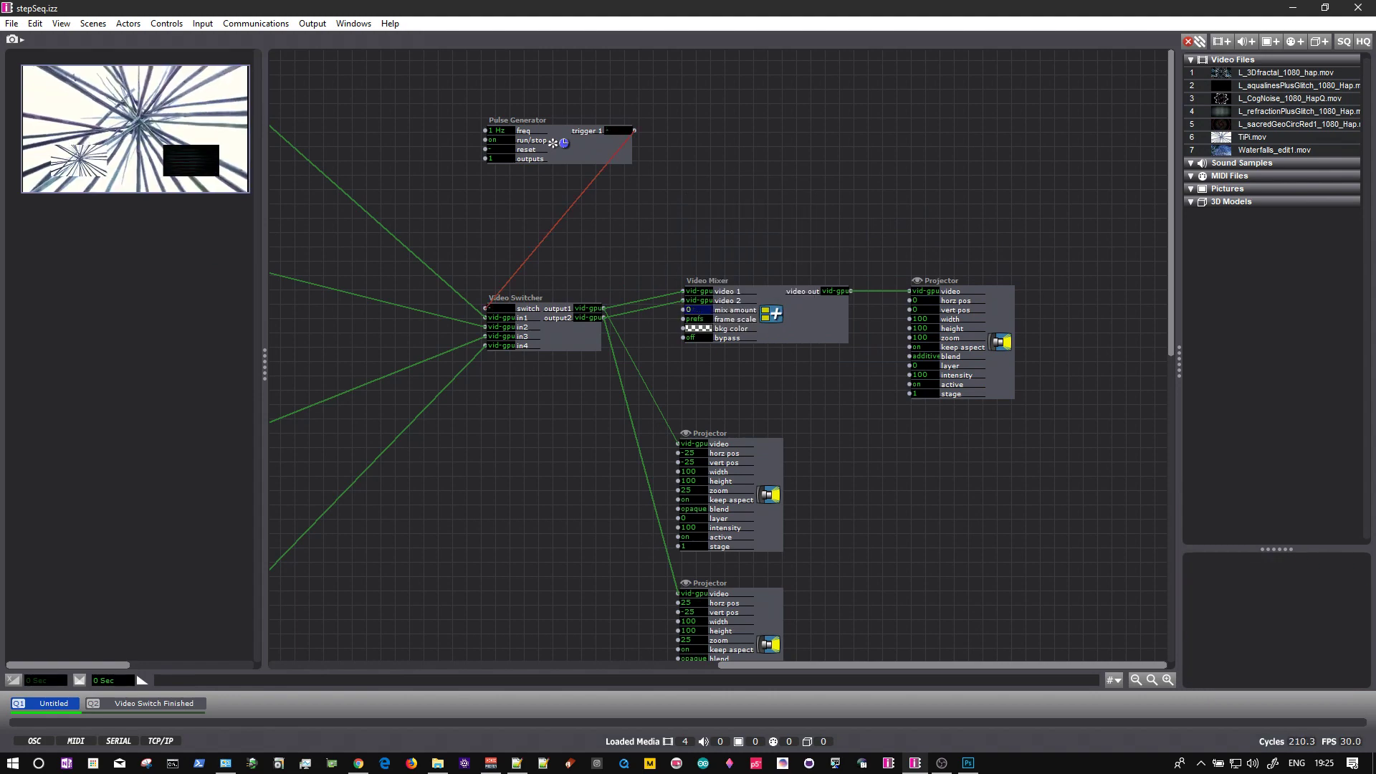
Add an Envelope Generator and align it directly above the Video Mixer
{"action": "double_click", "coordinate": [711, 178]}
{"action": "type", "text": "envo"}
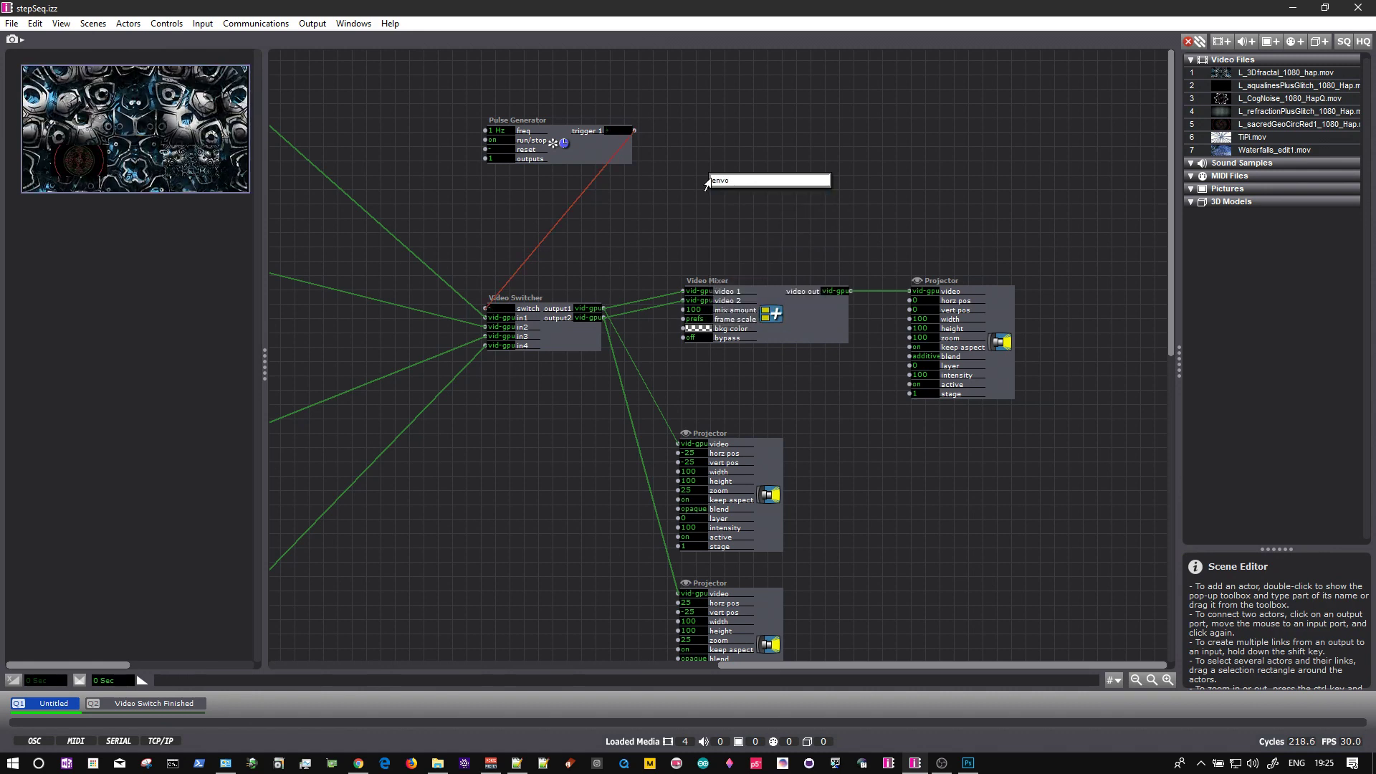
{"action": "key", "text": "BackSpace"}
{"action": "key", "text": "BackSpace"}
{"action": "type", "text": "v"}
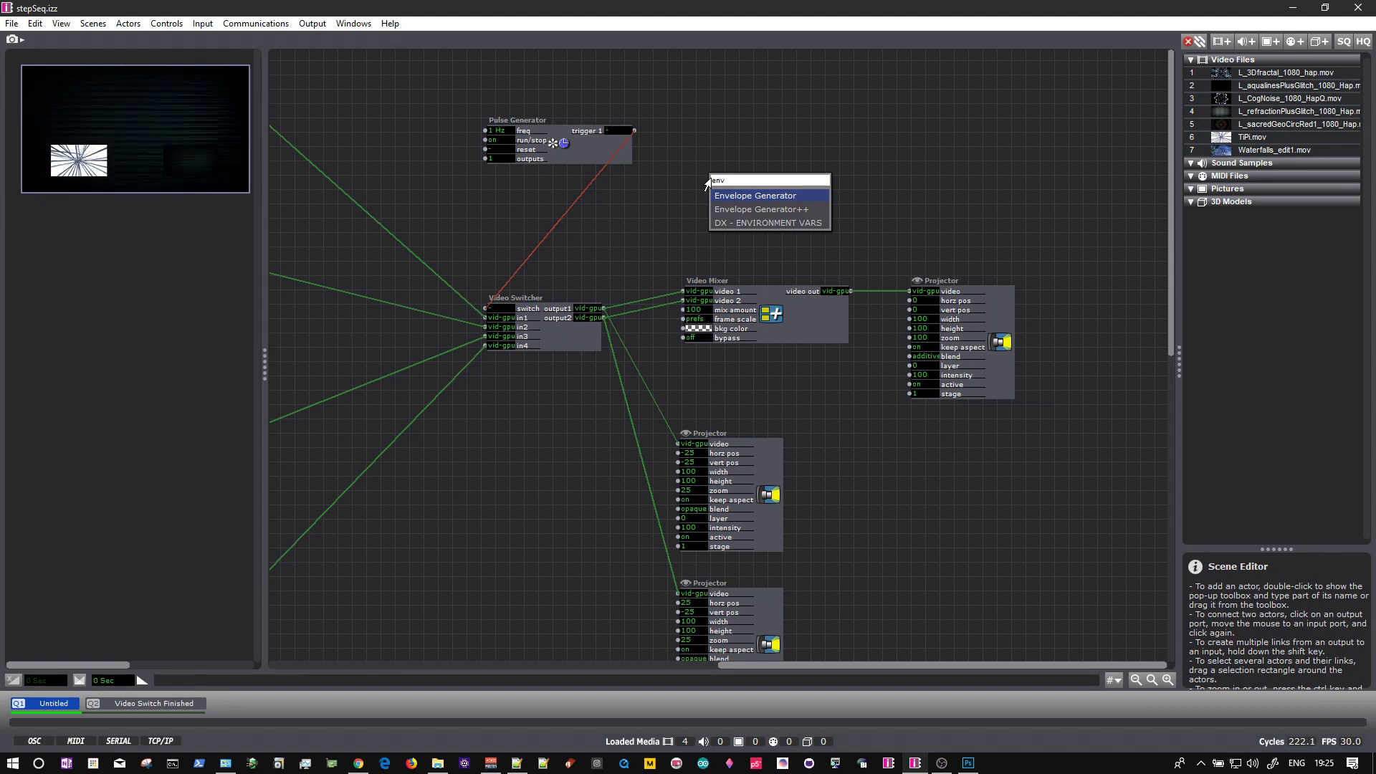
{"action": "key", "text": "Return"}
{"action": "left_click_drag", "start_coordinate": [872, 215], "coordinate": [853, 237]}
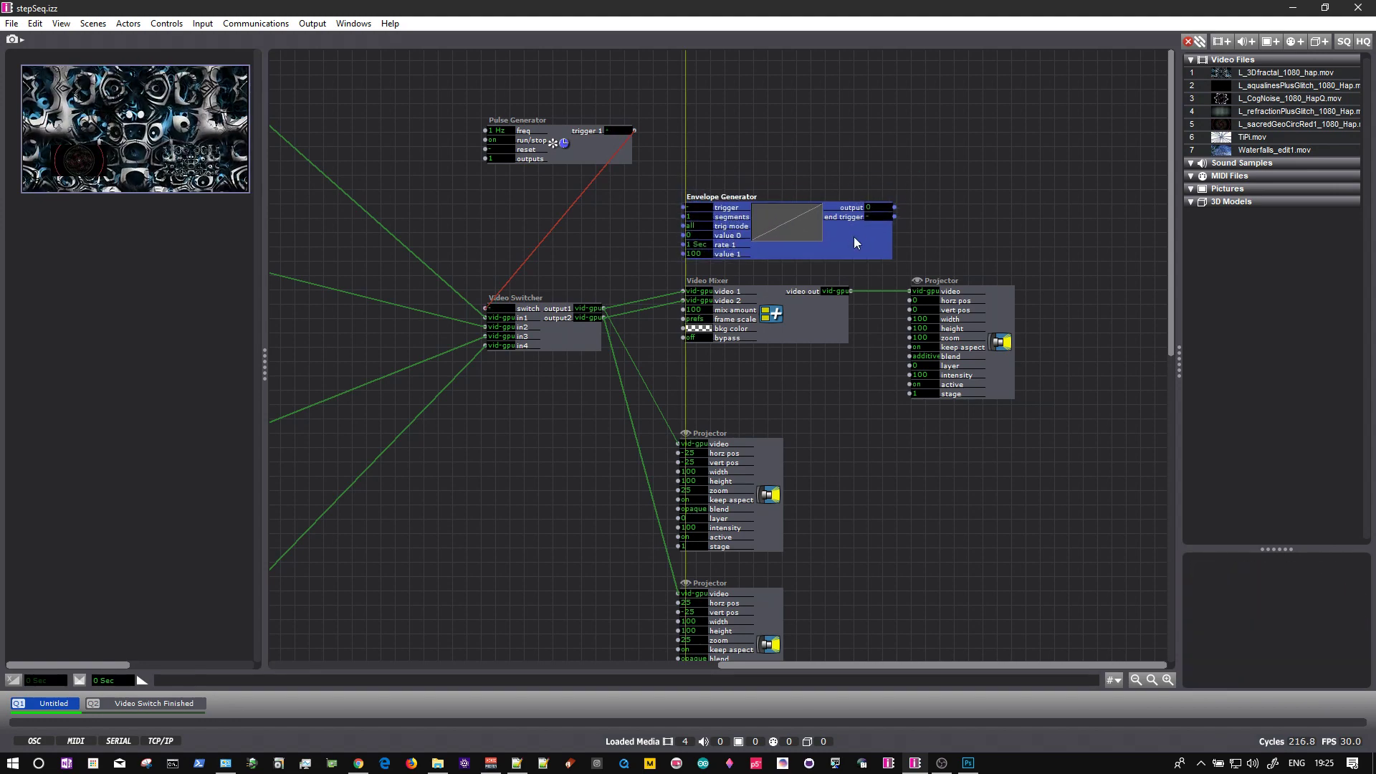
Link the Pulse Generator's trigger to the Envelope Generator's trigger, and the envelope's output to the Video Mixer's mix amount
{"action": "left_click", "coordinate": [765, 123]}
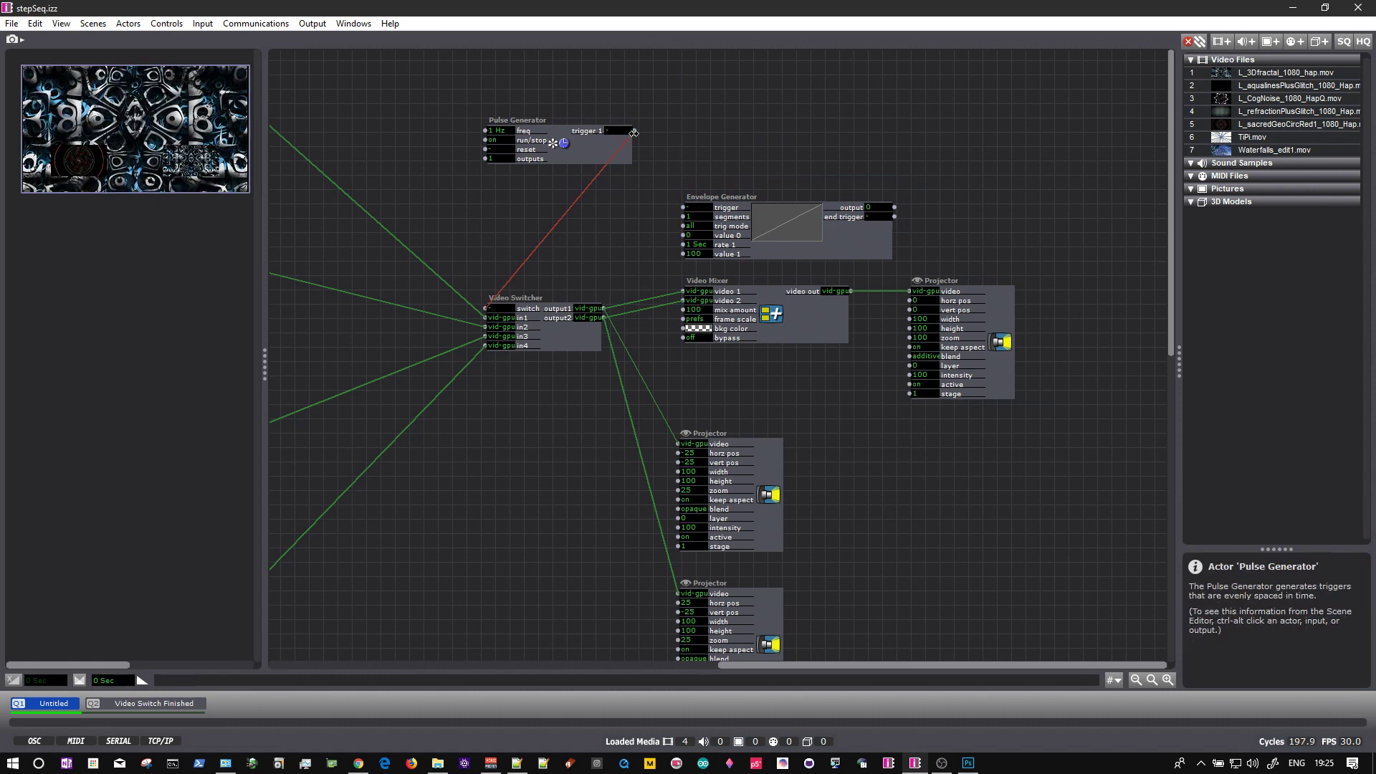
{"action": "left_click", "coordinate": [634, 131]}
{"action": "left_click", "coordinate": [659, 128]}
{"action": "left_click", "coordinate": [683, 208]}
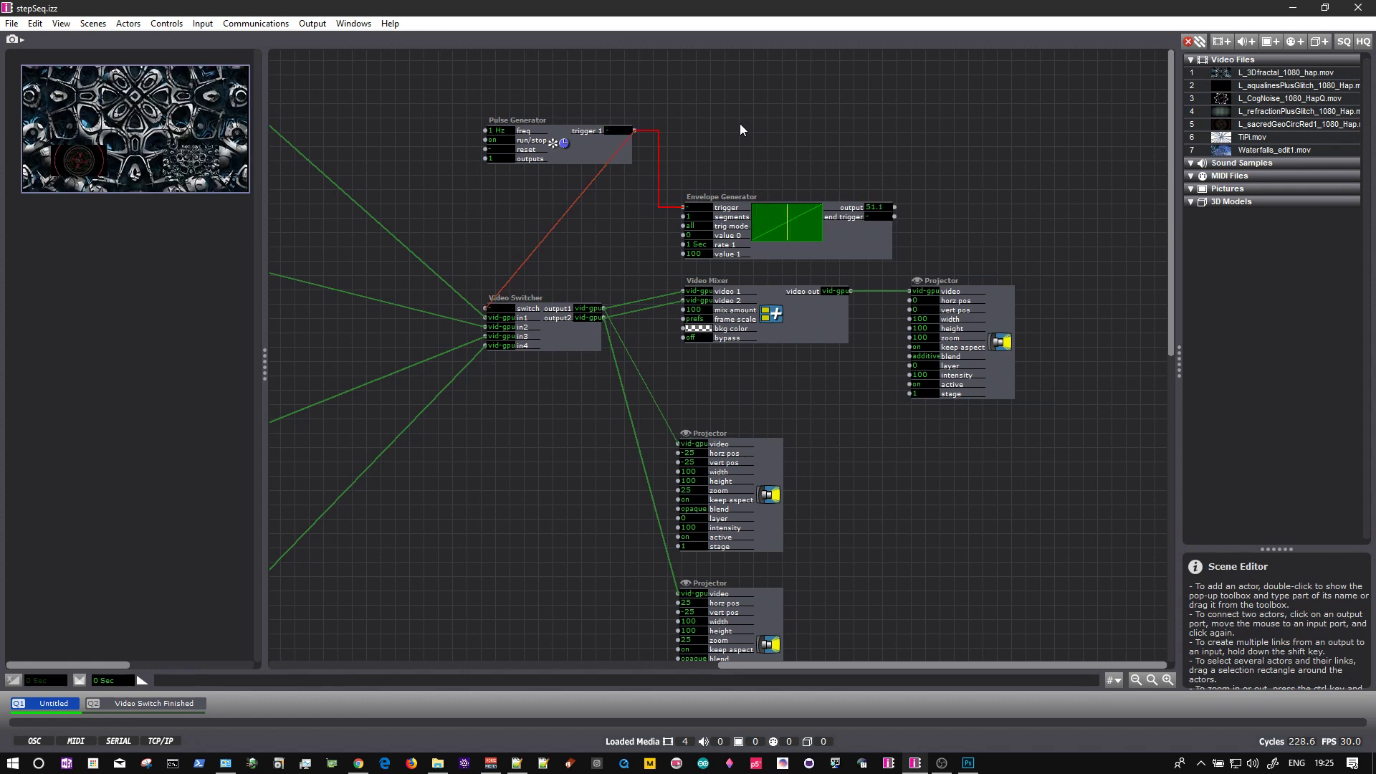
{"action": "left_click_drag", "start_coordinate": [840, 238], "coordinate": [836, 205]}
{"action": "left_click", "coordinate": [889, 174]}
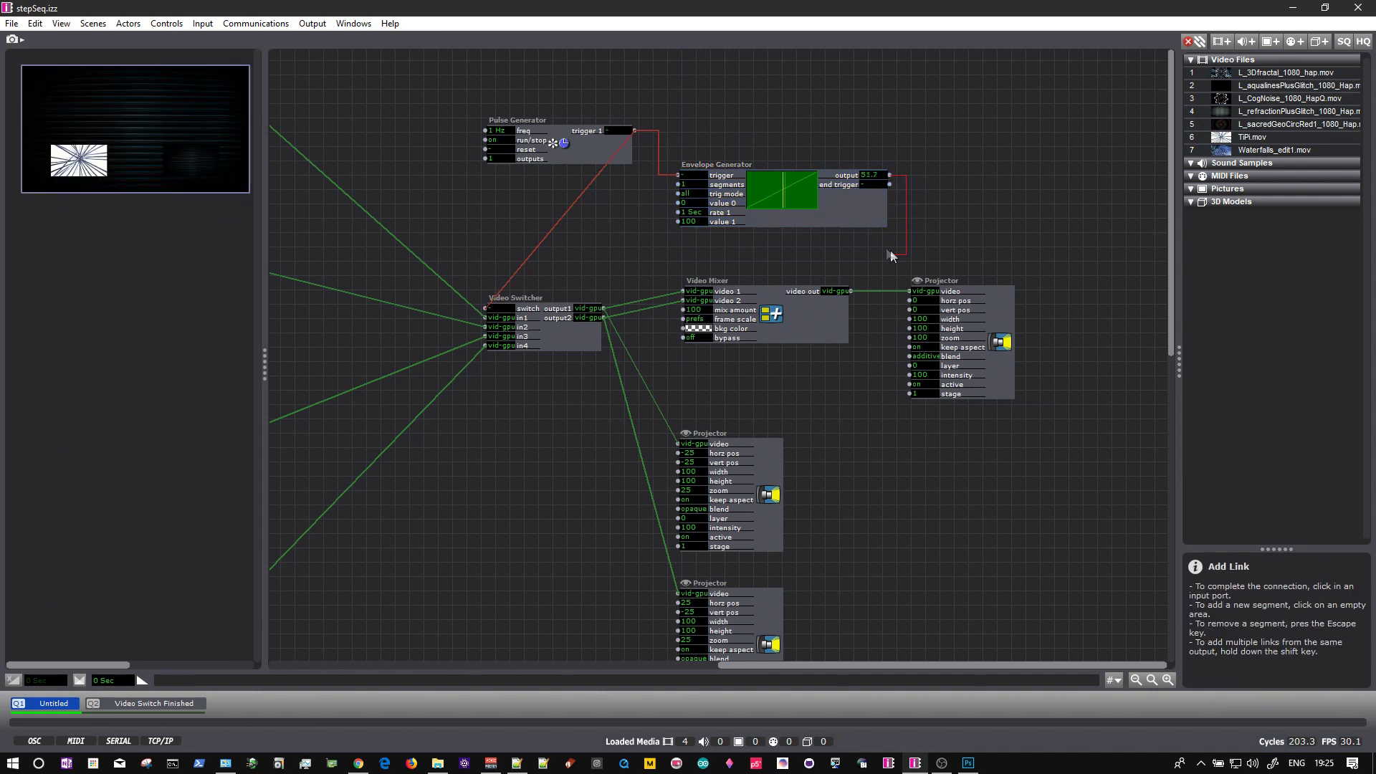
{"action": "left_click", "coordinate": [672, 255]}
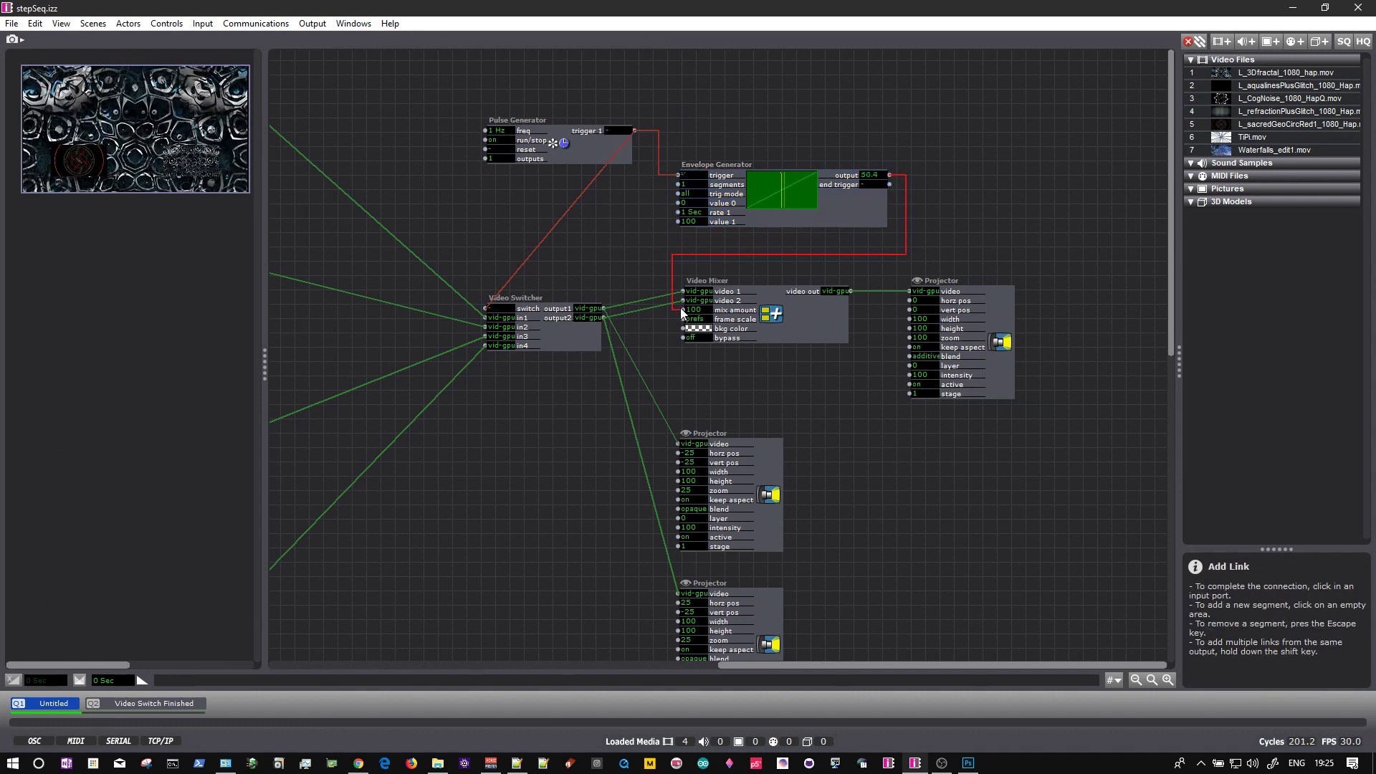
{"action": "left_click", "coordinate": [681, 309]}
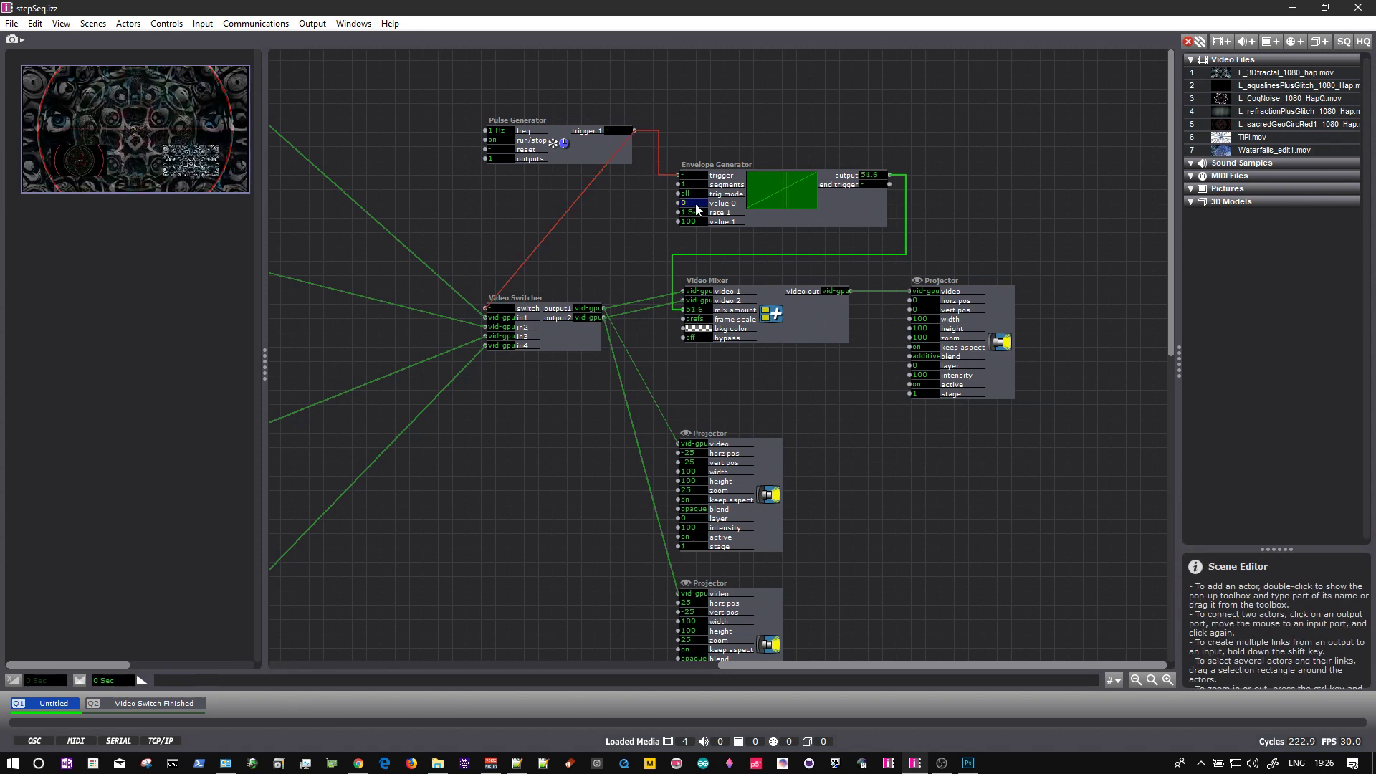
Set the Envelope Generator's value 0 to 100 and its value 1 to 0
{"action": "type", "text": "100"}
{"action": "key", "text": "Return"}
{"action": "left_click", "coordinate": [691, 222]}
{"action": "type", "text": "0"}
{"action": "key", "text": "Return"}
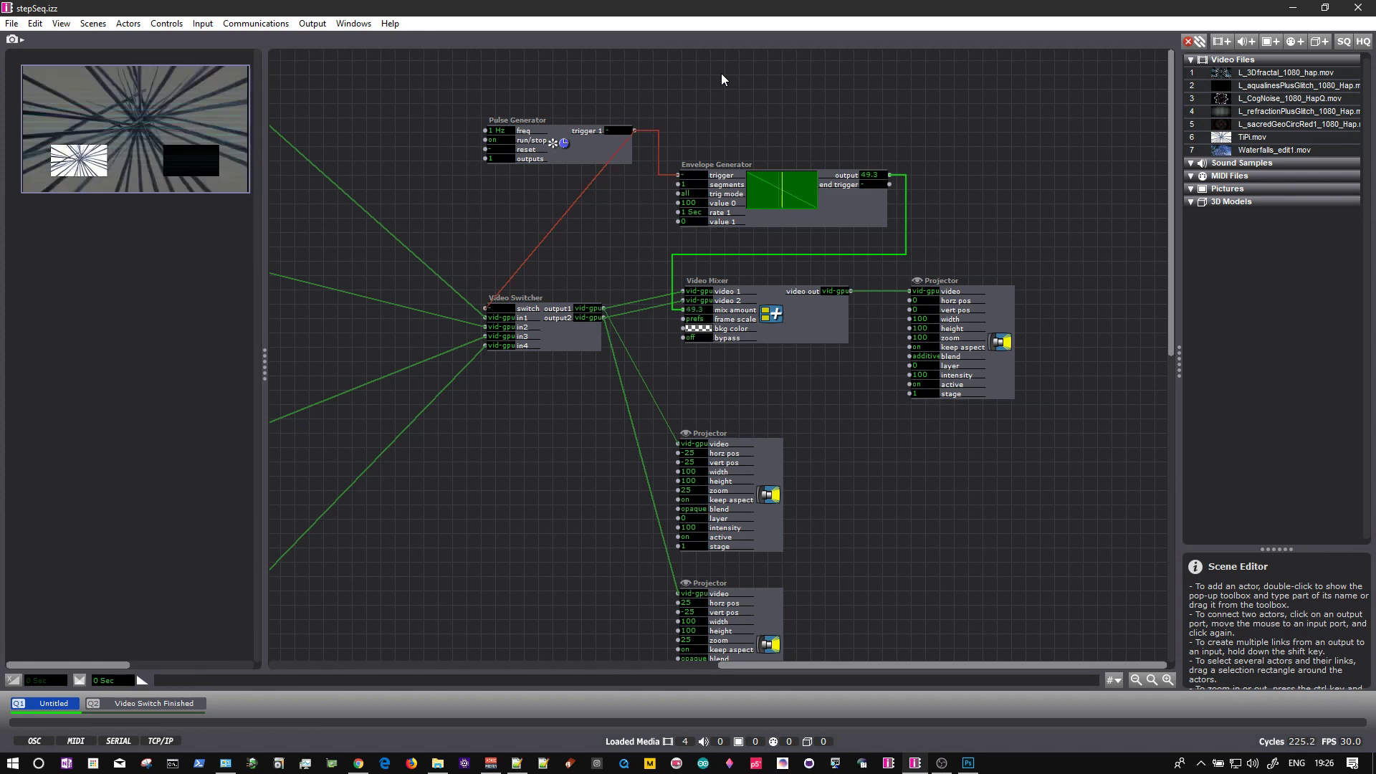
Move the full-size Projector farther from the Video Mixer and stack the Pulse Generator above the lowered Envelope Generator
{"action": "left_click_drag", "start_coordinate": [987, 316], "coordinate": [1105, 316]}
{"action": "left_click", "coordinate": [849, 204]}
{"action": "left_click_drag", "start_coordinate": [848, 205], "coordinate": [844, 220]}
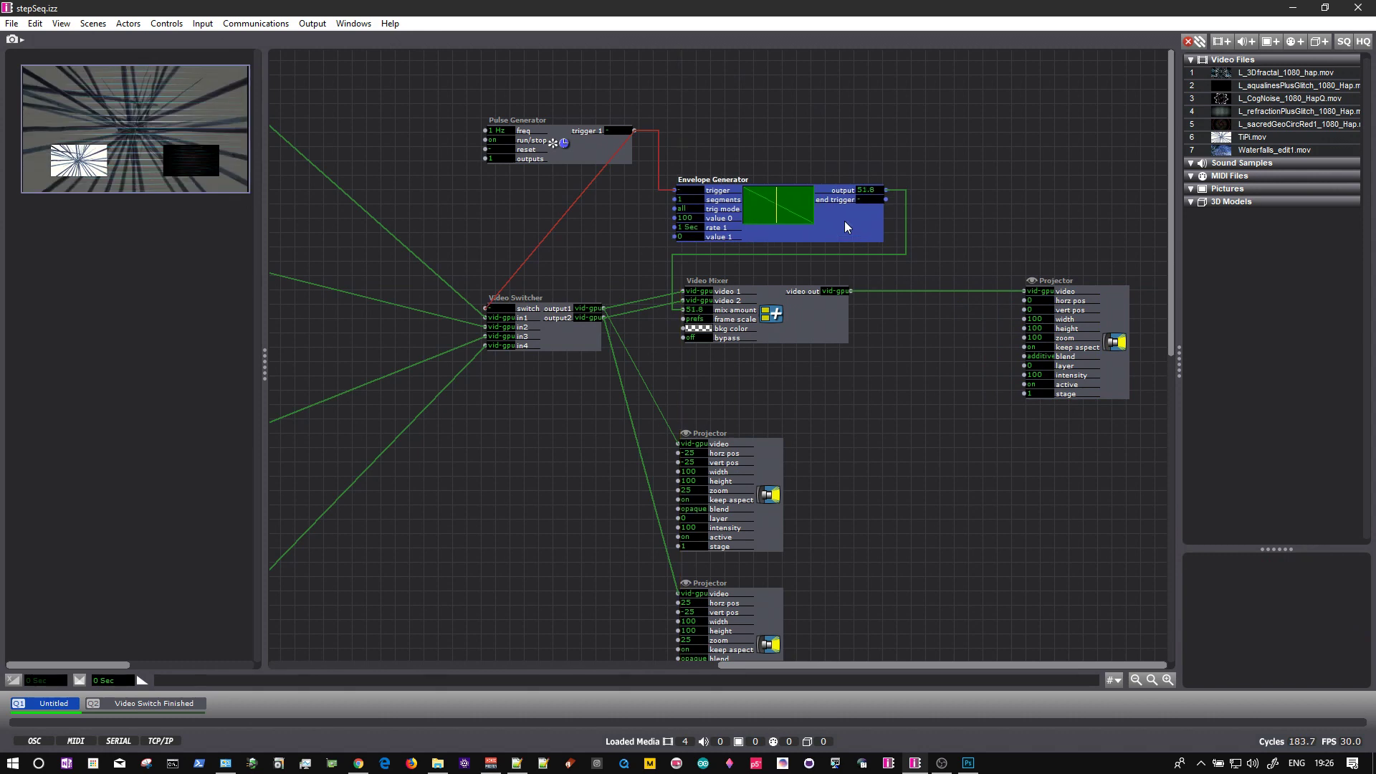
{"action": "left_click", "coordinate": [839, 250]}
{"action": "left_click_drag", "start_coordinate": [845, 229], "coordinate": [845, 235]}
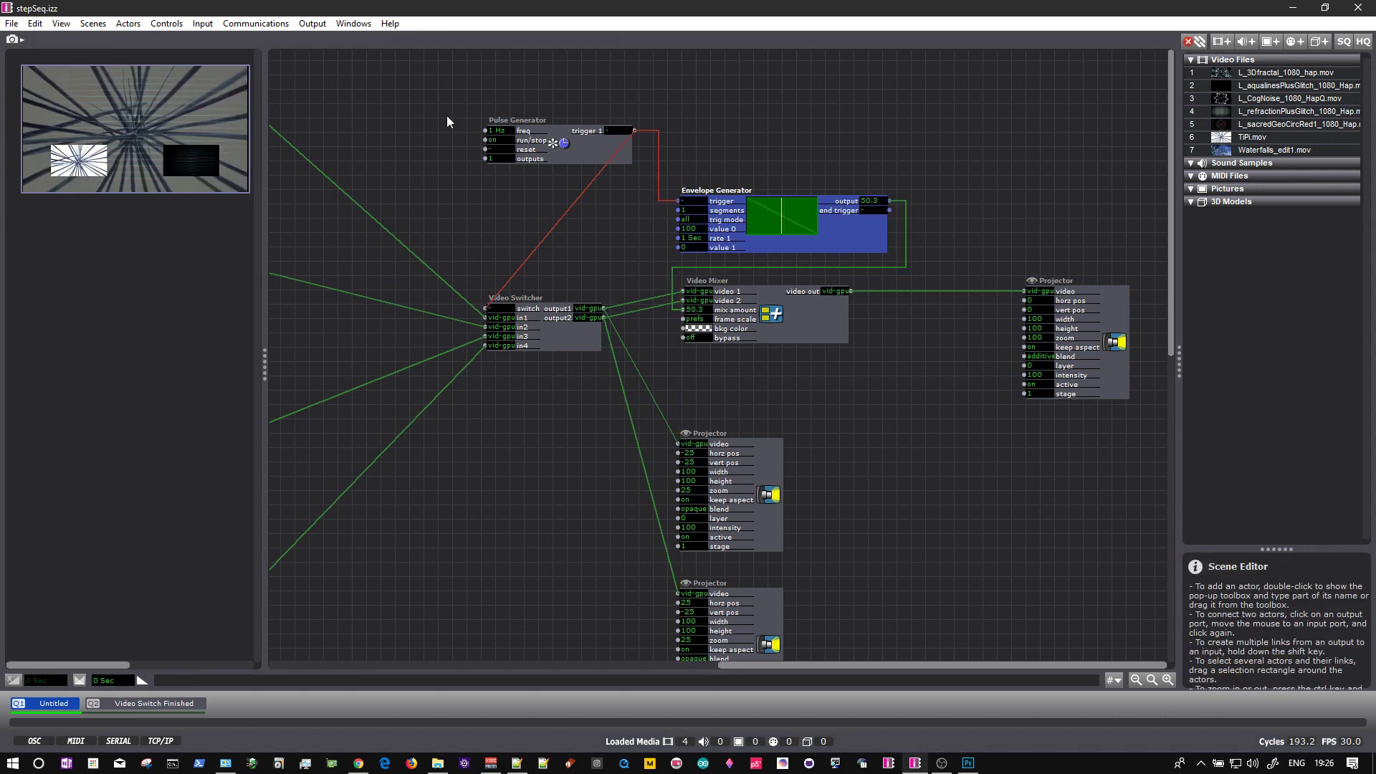
{"action": "left_click_drag", "start_coordinate": [574, 149], "coordinate": [774, 156]}
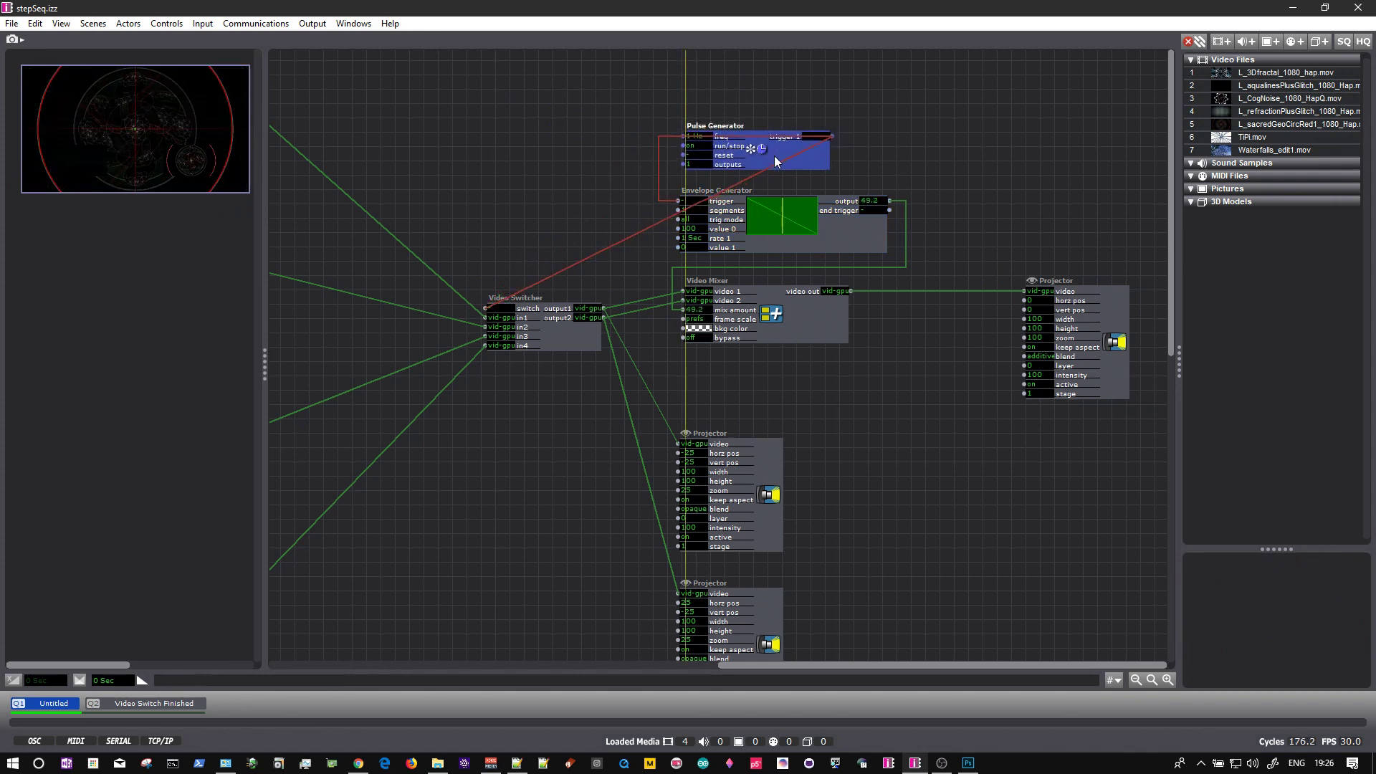
Reroute the Pulse Generator's trigger link to the Envelope Generator's trigger through the gap between the two actors
{"action": "left_click", "coordinate": [658, 168]}
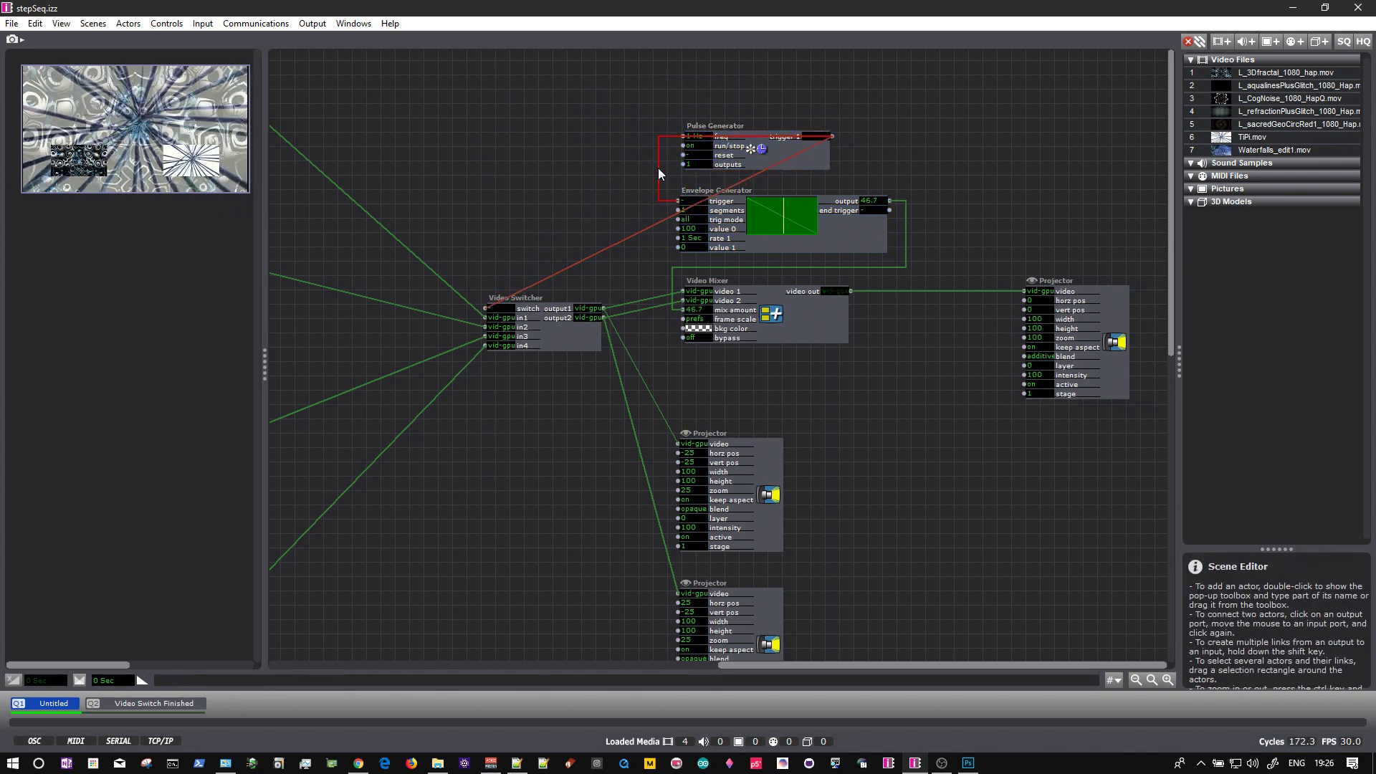
{"action": "left_click", "coordinate": [832, 136]}
{"action": "left_click", "coordinate": [847, 180]}
{"action": "left_click", "coordinate": [677, 201]}
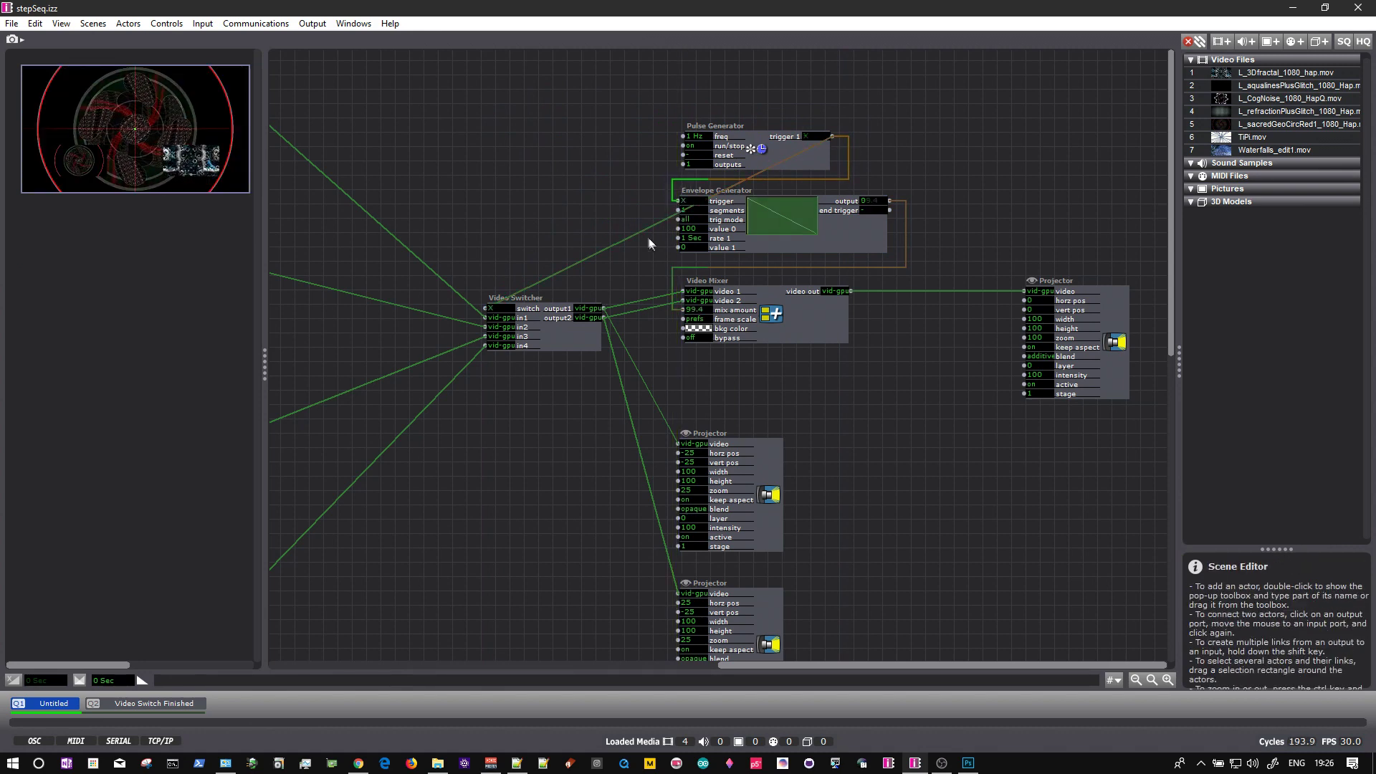
Reroute the Pulse Generator's trigger link to the Video Switcher's switch input with squared segments around the actors
{"action": "left_click", "coordinate": [831, 135]}
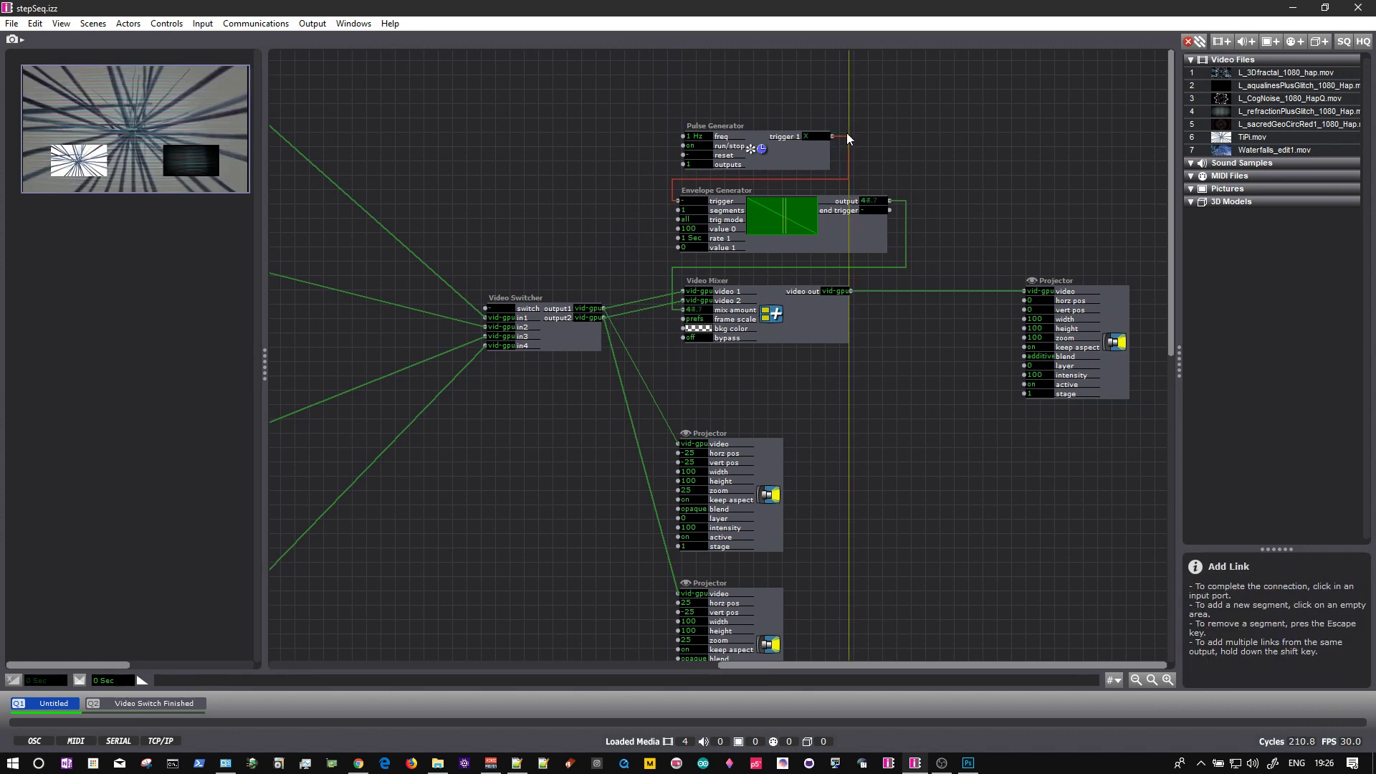
{"action": "left_click", "coordinate": [849, 178]}
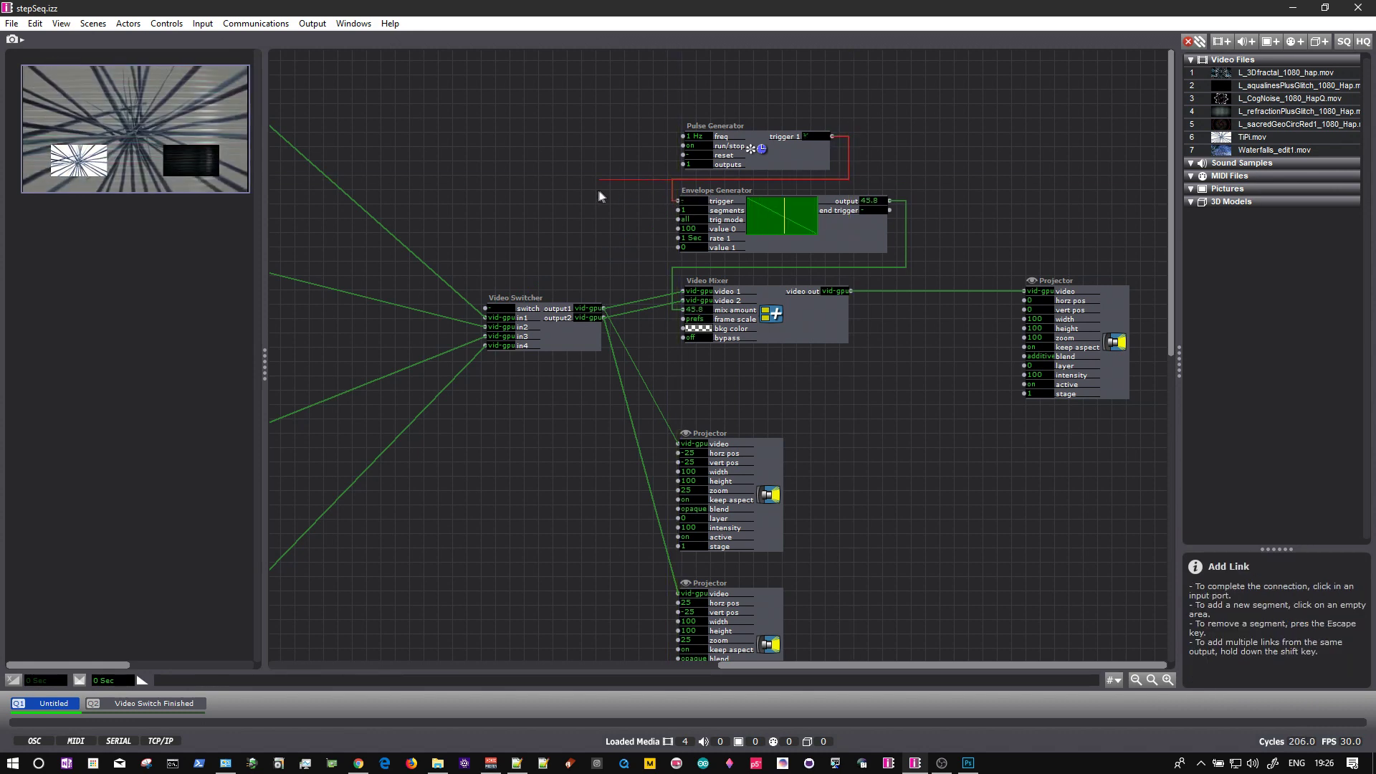
{"action": "left_click", "coordinate": [447, 308]}
{"action": "left_click", "coordinate": [485, 308]}
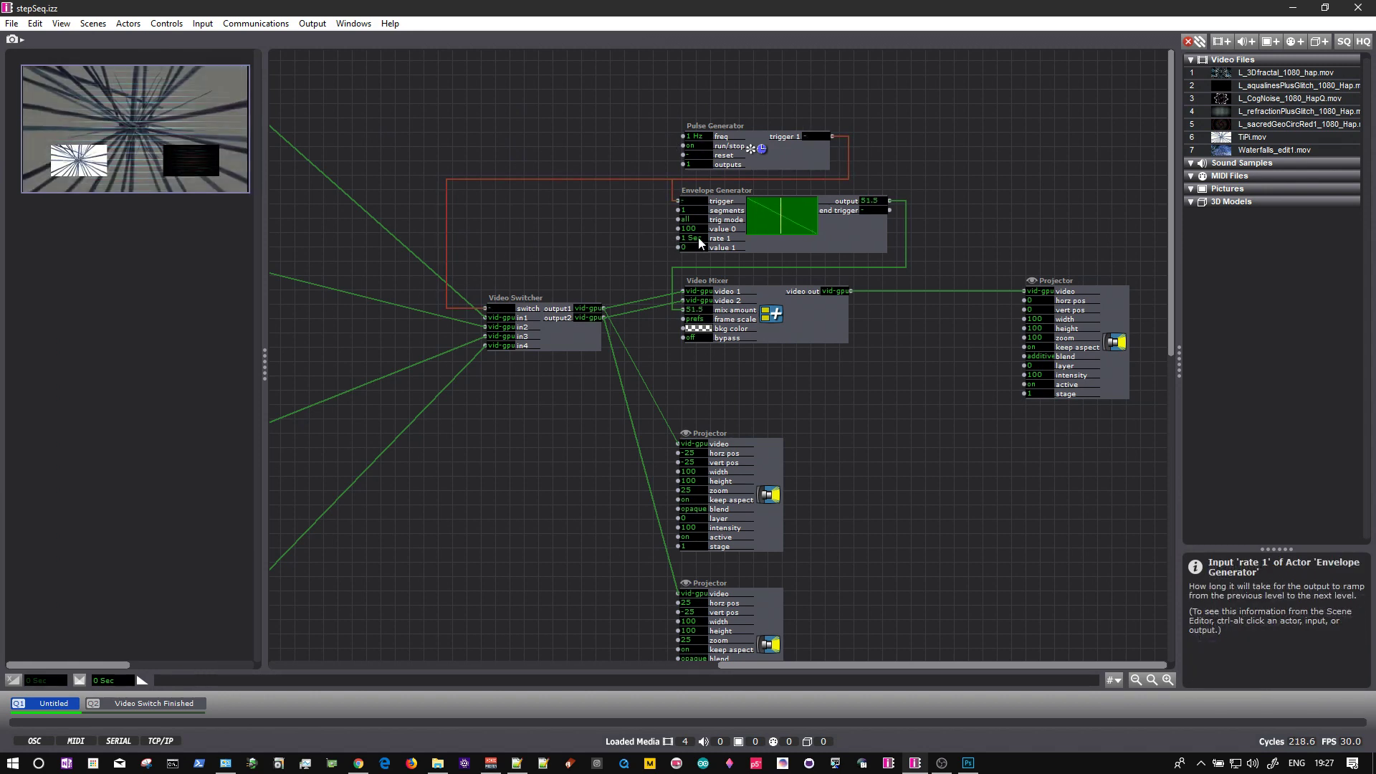
Add an Absolute Value actor above the Video Switcher, in free space away from the Pulse Generator, and set its input to 9
{"action": "double_click", "coordinate": [411, 113]}
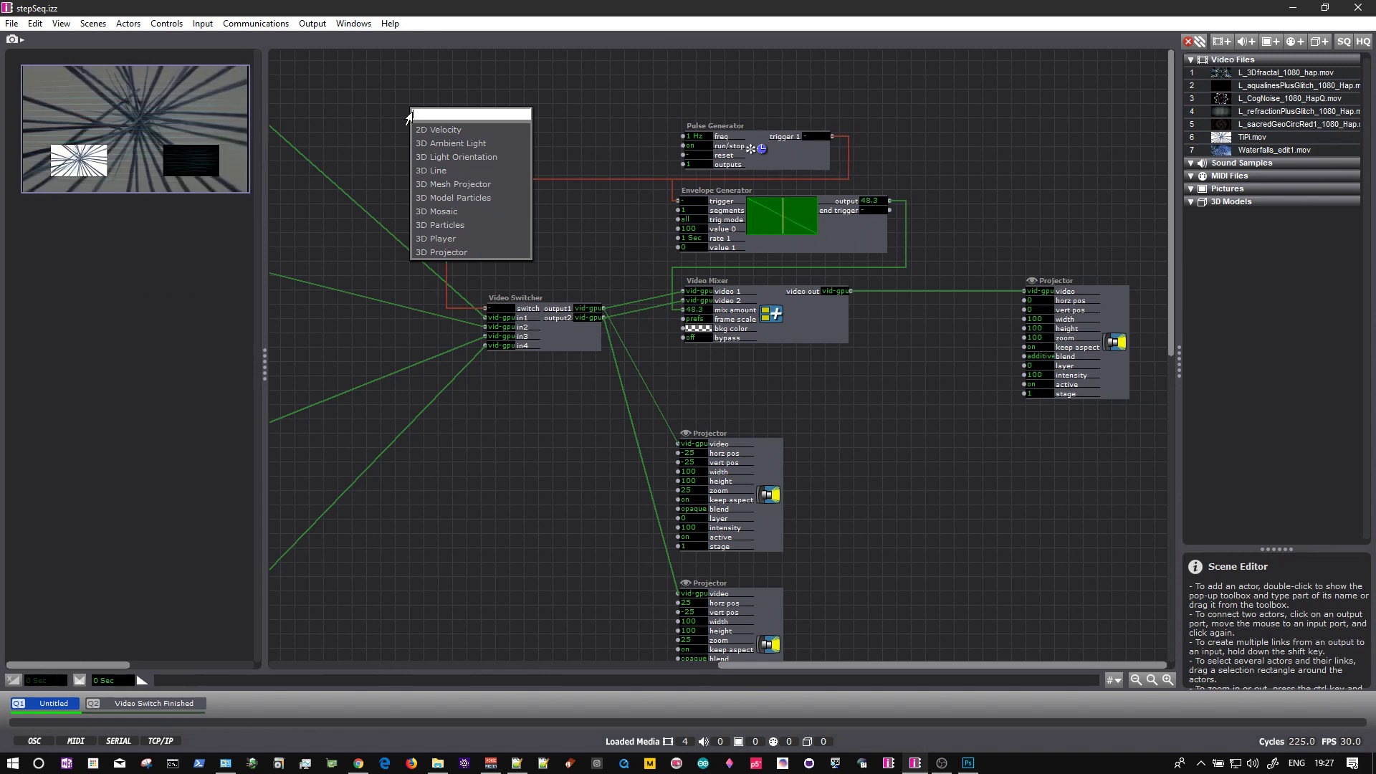
{"action": "type", "text": "a"}
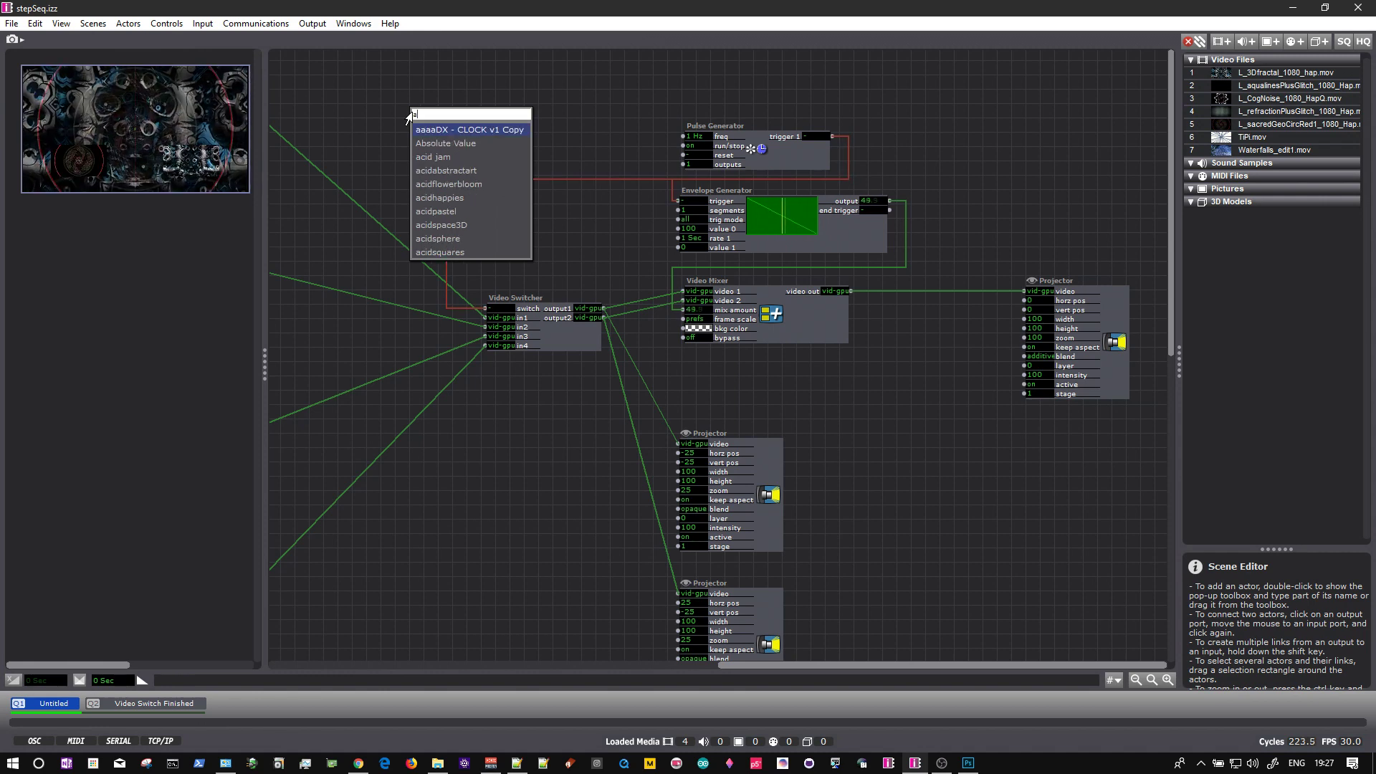
{"action": "type", "text": "bs"}
{"action": "key", "text": "Return"}
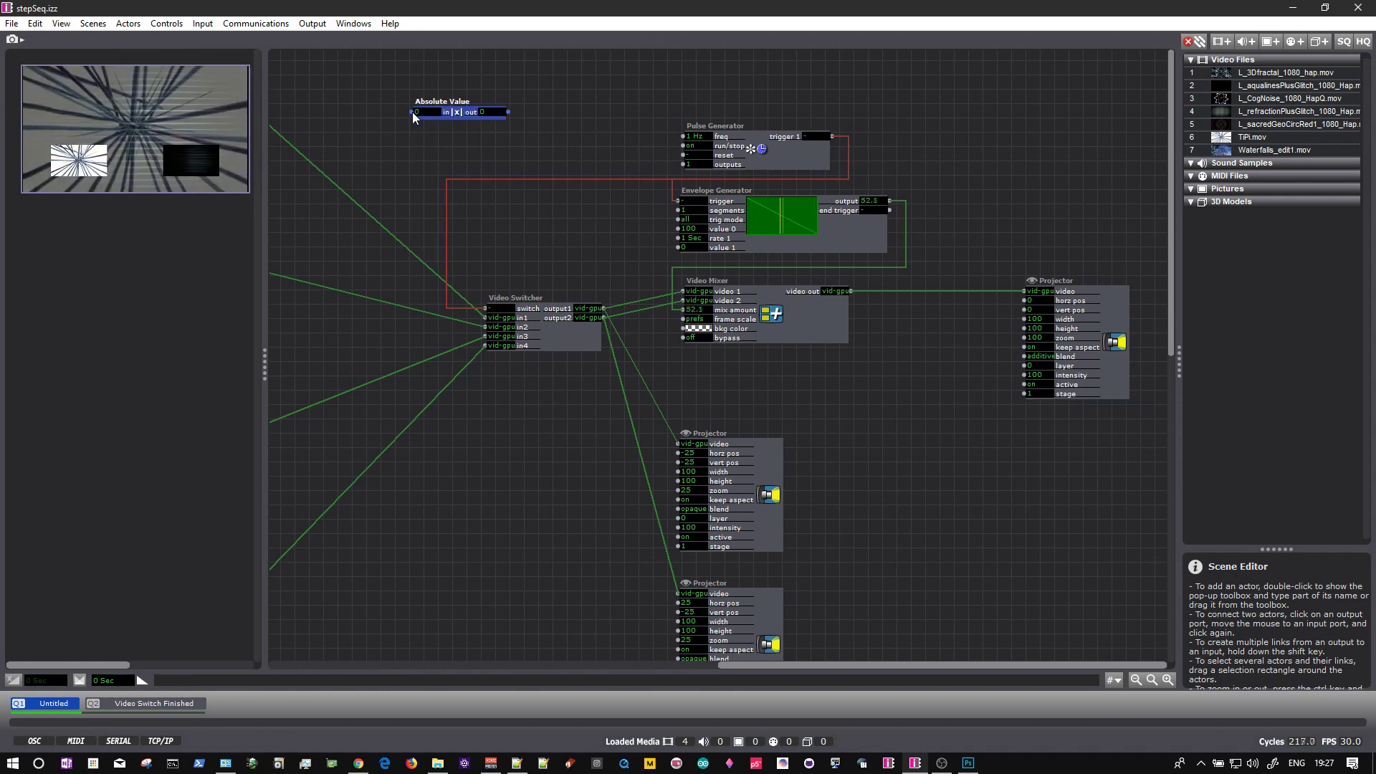
{"action": "left_click_drag", "start_coordinate": [432, 105], "coordinate": [374, 98]}
{"action": "left_click", "coordinate": [475, 72]}
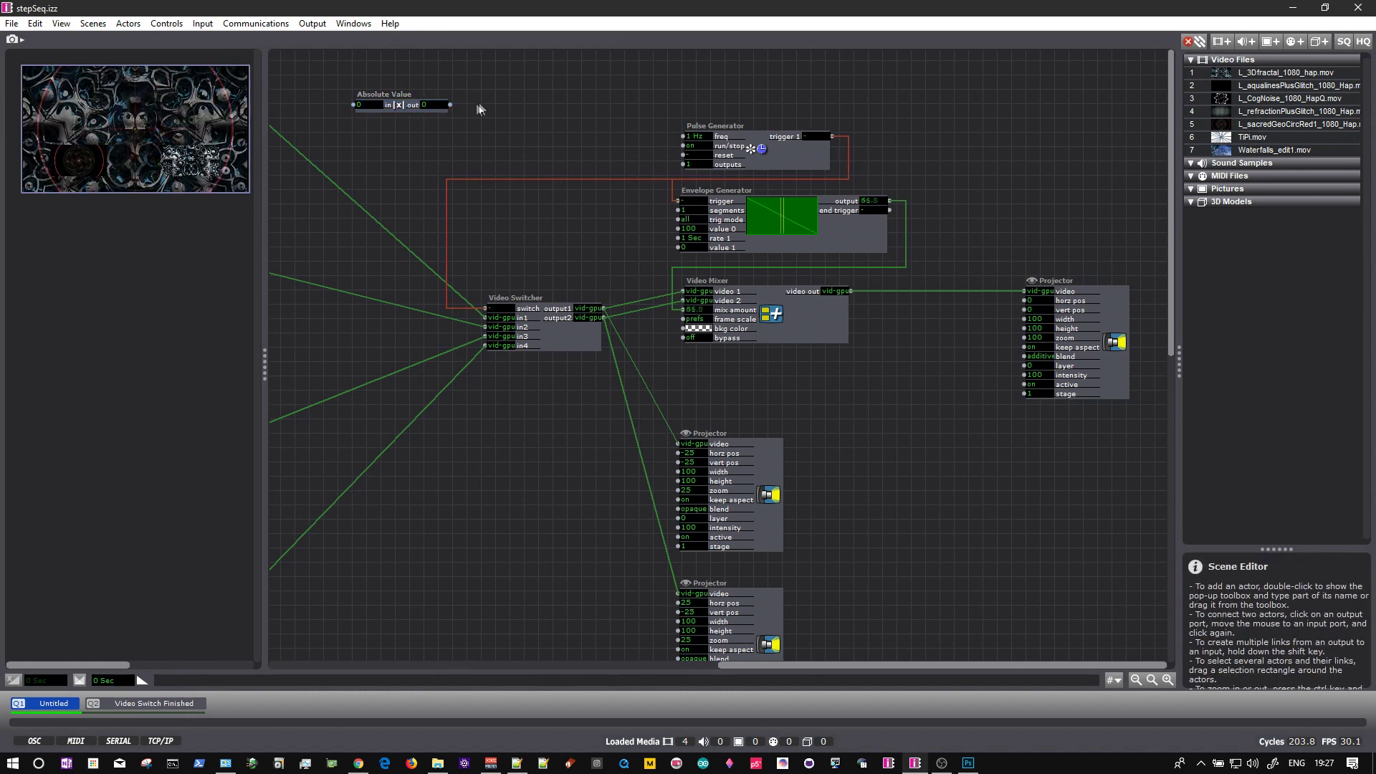
{"action": "left_click", "coordinate": [371, 105]}
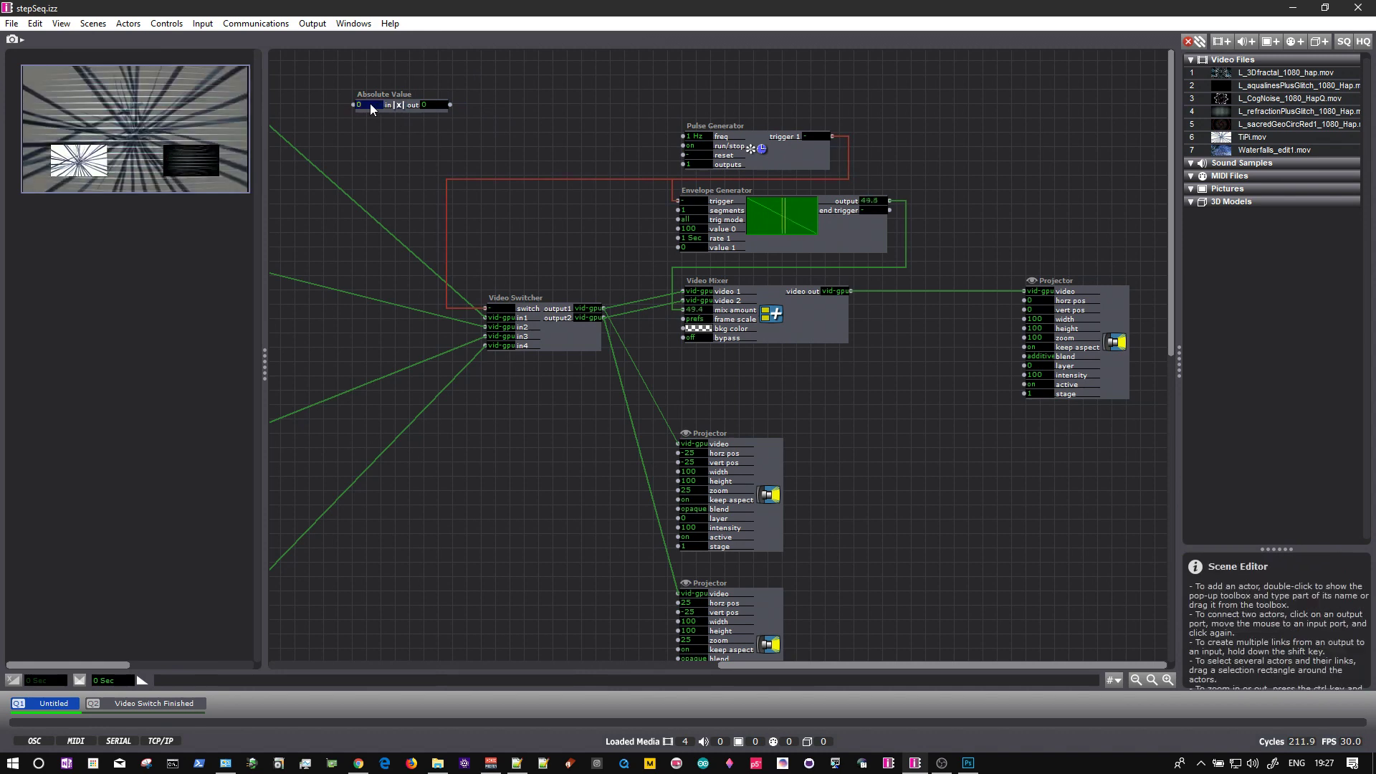
{"action": "key", "text": "Return"}
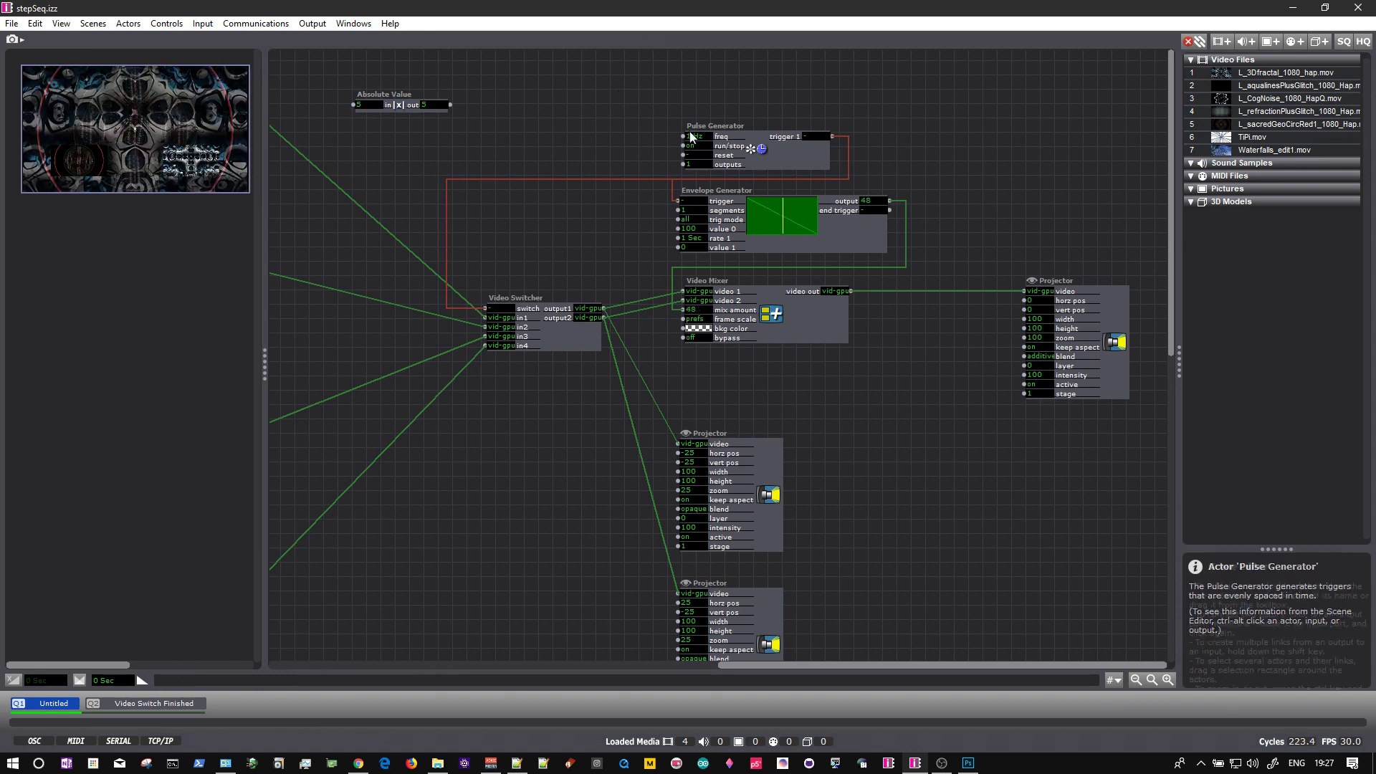
Add a Calculator actor and place it between the Absolute Value and Pulse Generator actors
{"action": "double_click", "coordinate": [550, 109]}
{"action": "type", "text": "cal"}
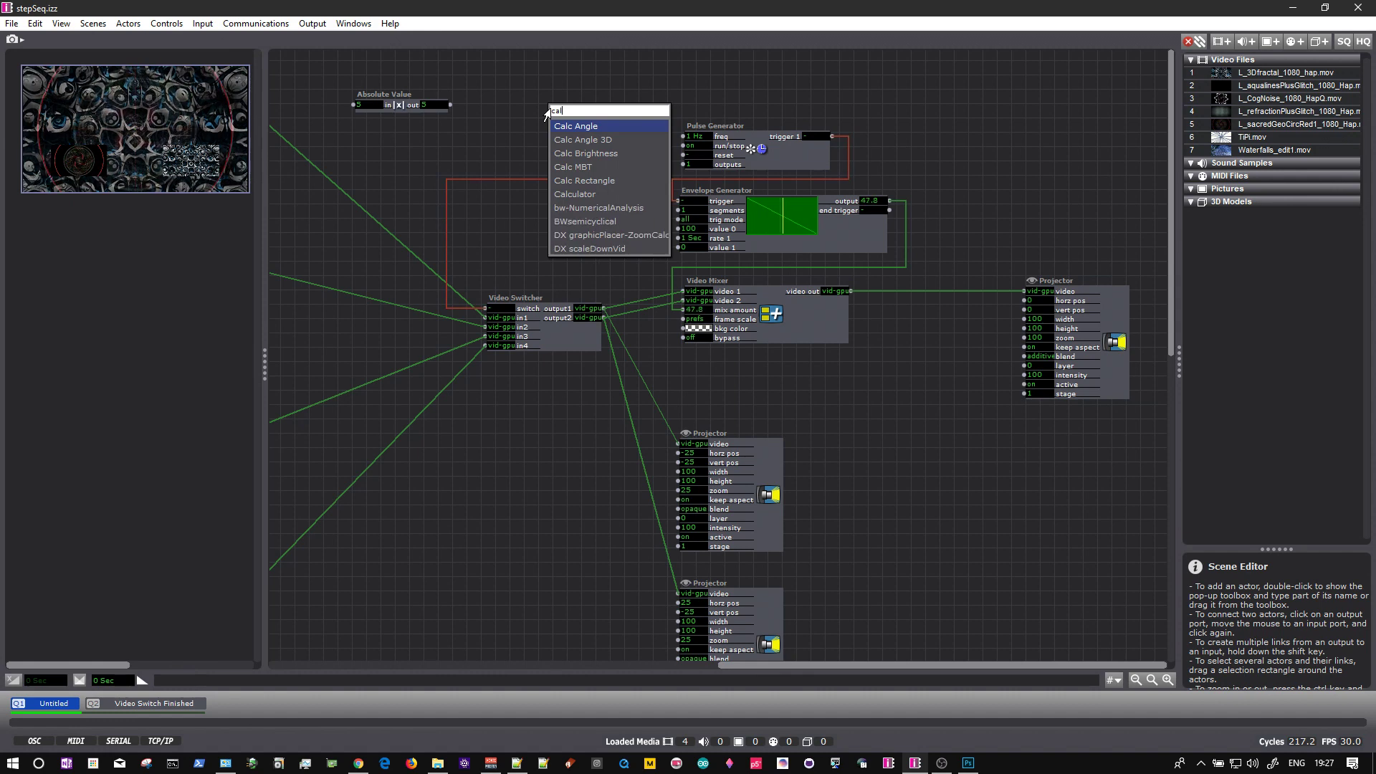
{"action": "left_click", "coordinate": [567, 194]}
{"action": "left_click_drag", "start_coordinate": [573, 97], "coordinate": [550, 95]}
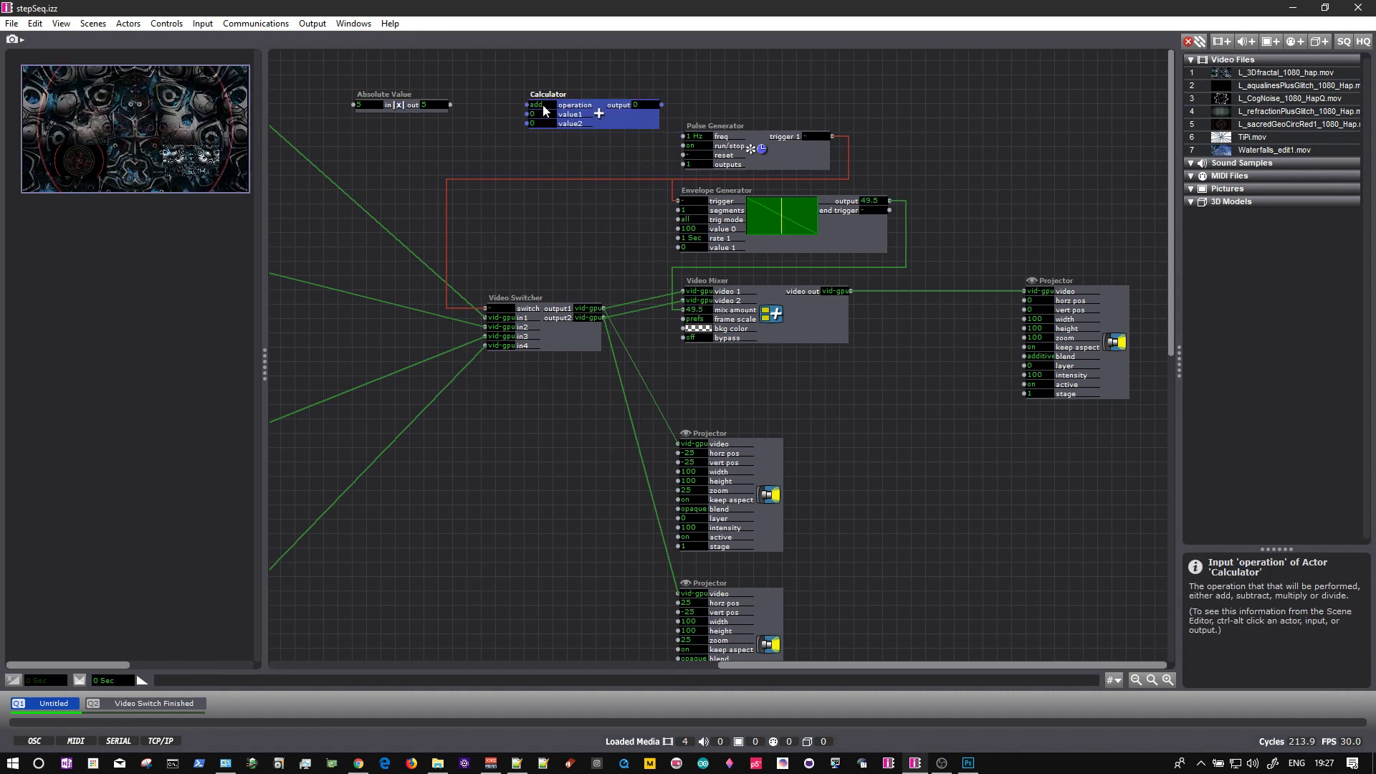
Set the Calculator's operation to divide and its value1 to 1
{"action": "left_click", "coordinate": [544, 105]}
{"action": "type", "text": "d"}
{"action": "left_click", "coordinate": [543, 114]}
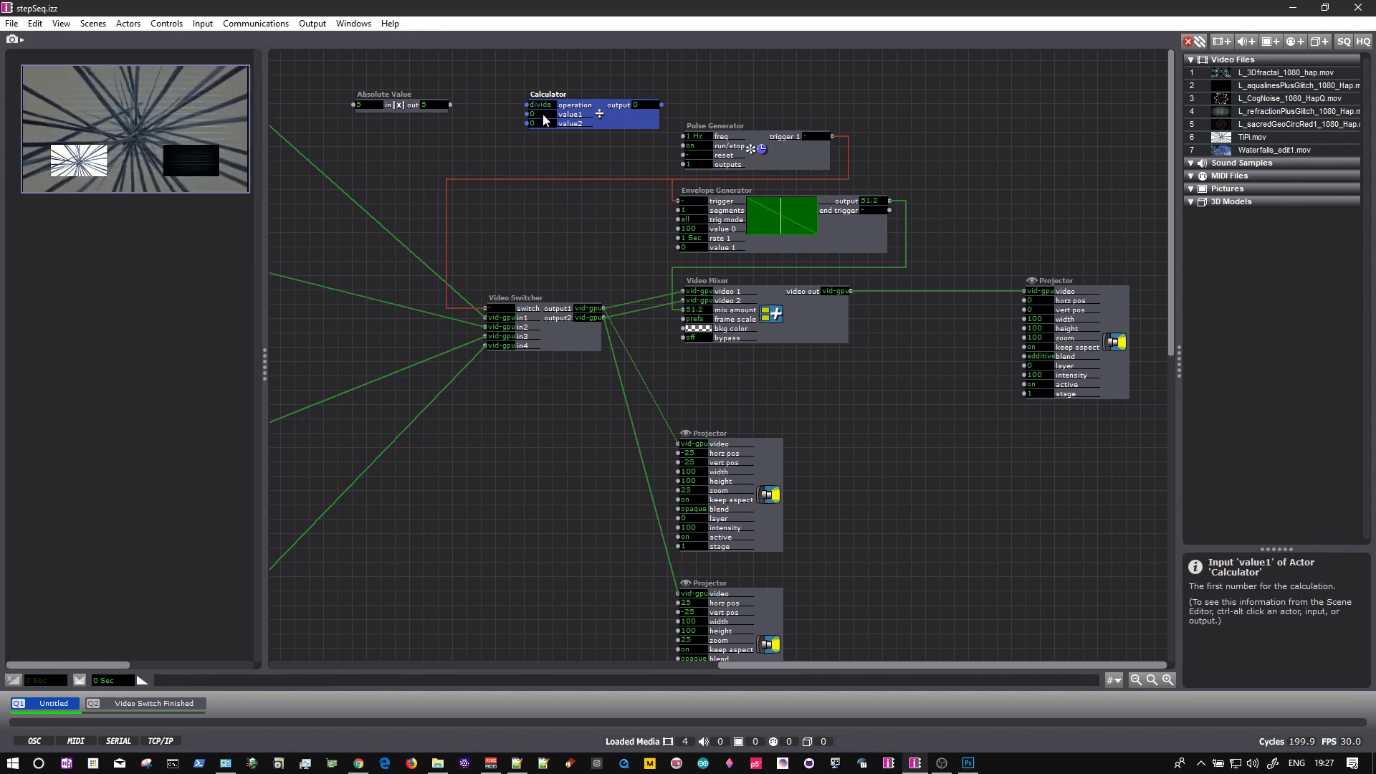
{"action": "type", "text": "1"}
{"action": "key", "text": "Return"}
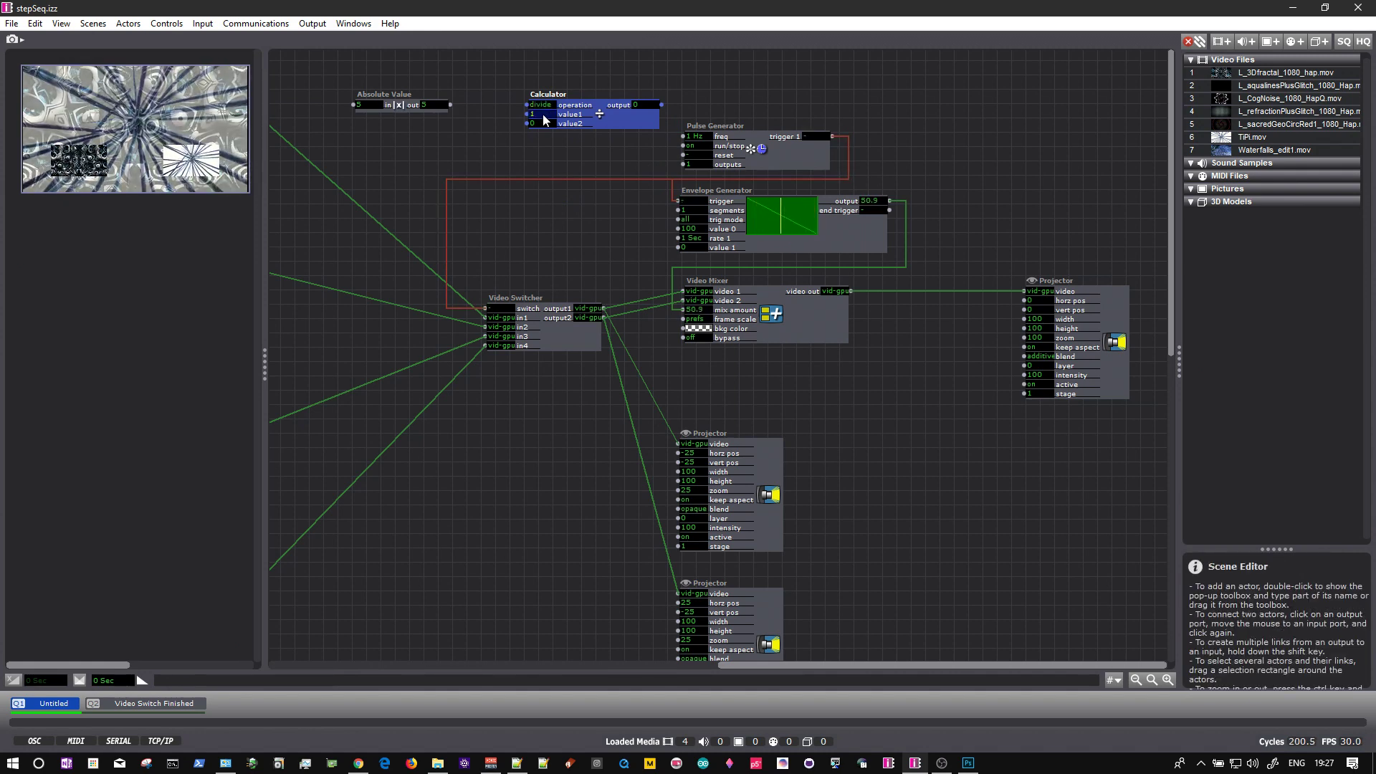
Link the Absolute Value output to the Calculator's value2, and the Calculator's output to the Pulse Generator's freq input, using squared segments
{"action": "left_click", "coordinate": [451, 104]}
{"action": "left_click", "coordinate": [503, 104]}
{"action": "left_click", "coordinate": [528, 124]}
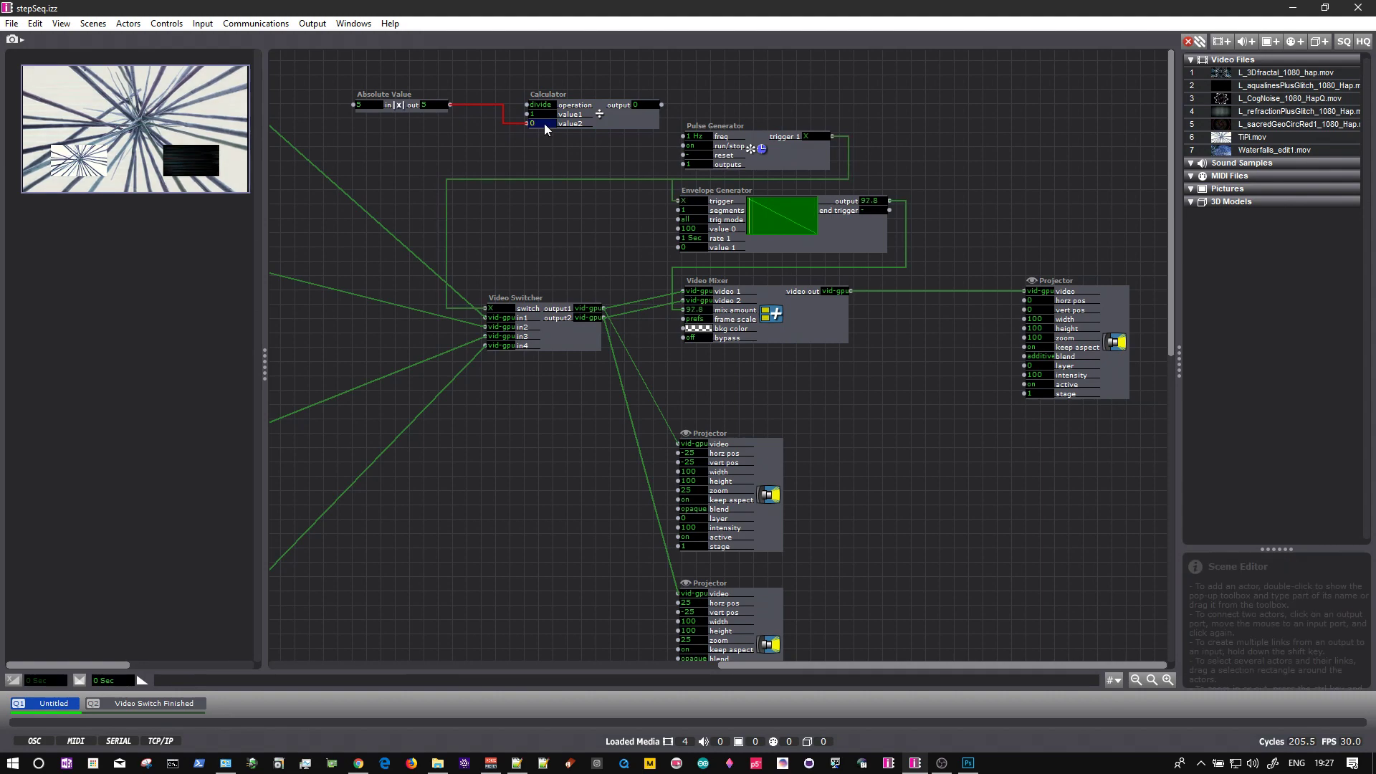
{"action": "left_click", "coordinate": [661, 104]}
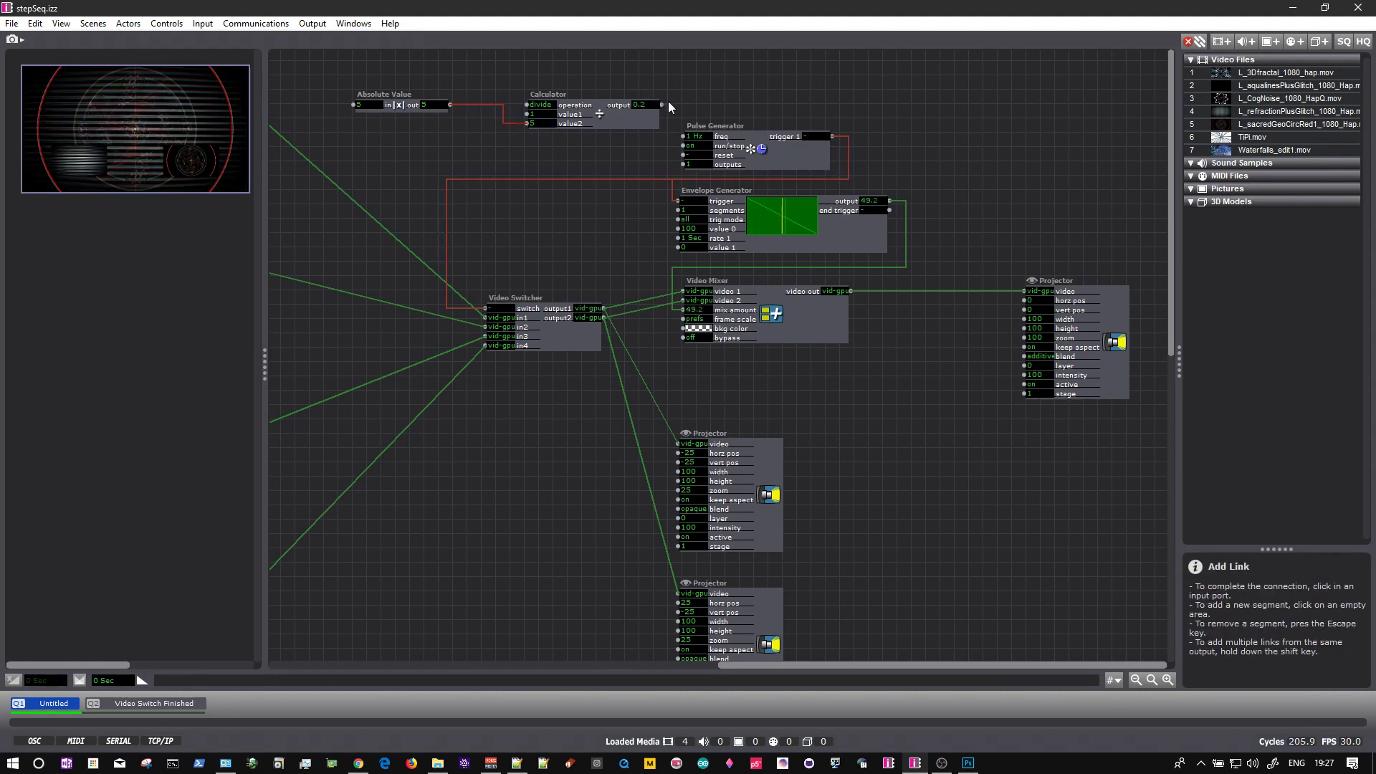
{"action": "left_click", "coordinate": [682, 137]}
Set the Absolute Value actor's input to 5
{"action": "left_click", "coordinate": [374, 104]}
{"action": "type", "text": "5.1"}
{"action": "key", "text": "Return"}
{"action": "type", "text": "5"}
{"action": "key", "text": "Return"}
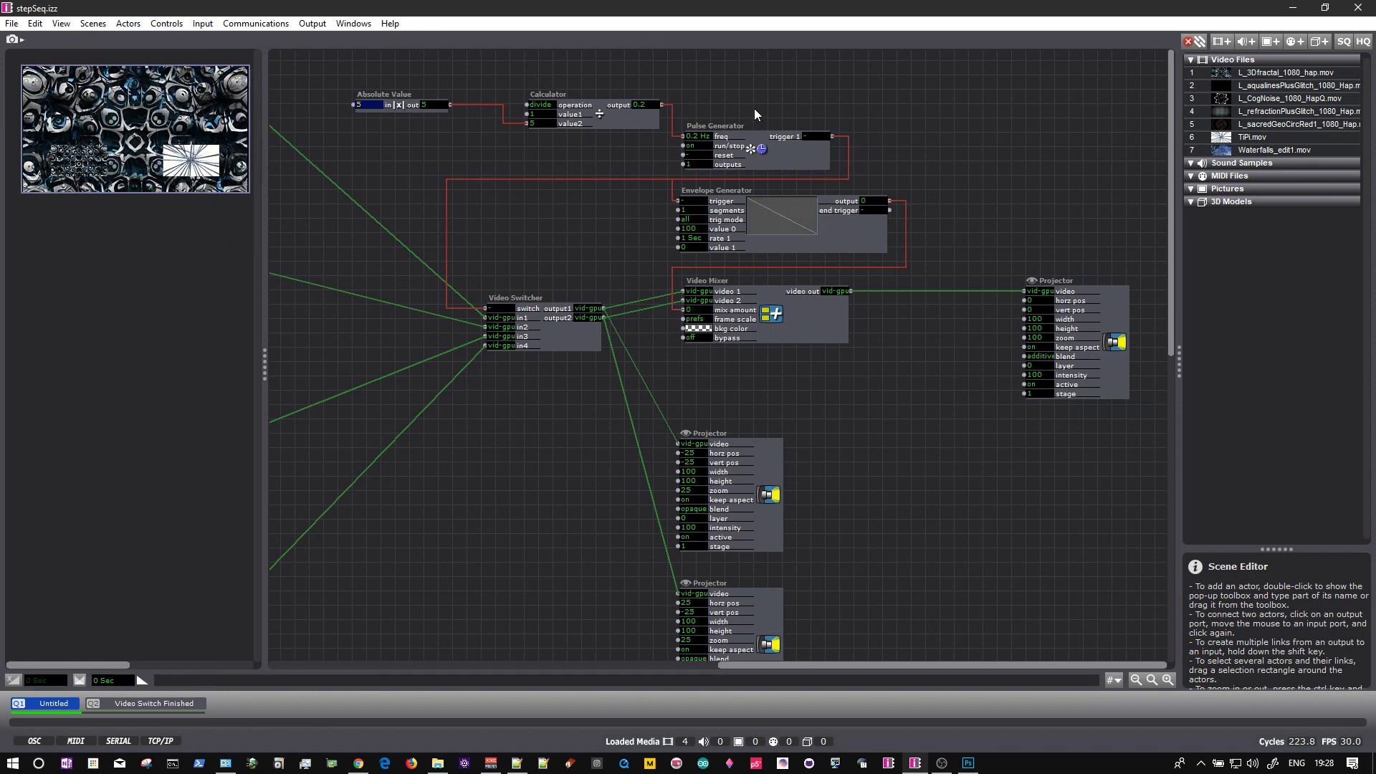
Move the Absolute Value and Calculator actors together slightly up and left to free space beneath them
{"action": "left_click", "coordinate": [359, 106]}
{"action": "left_click", "coordinate": [598, 114], "text": "shift"}
{"action": "left_click_drag", "start_coordinate": [597, 114], "coordinate": [580, 89]}
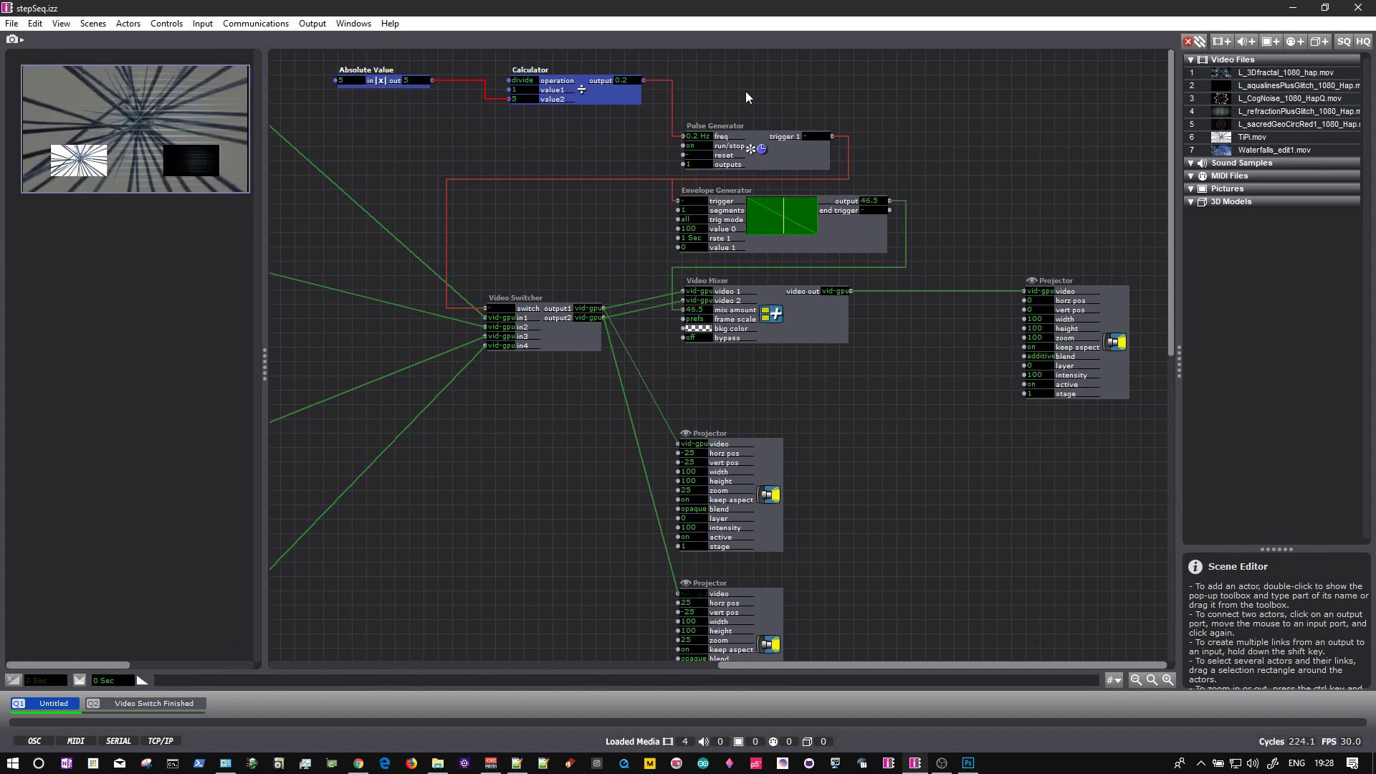
Add a second Calculator actor directly below the dividing Calculator
{"action": "left_click", "coordinate": [517, 143]}
{"action": "double_click", "coordinate": [487, 136]}
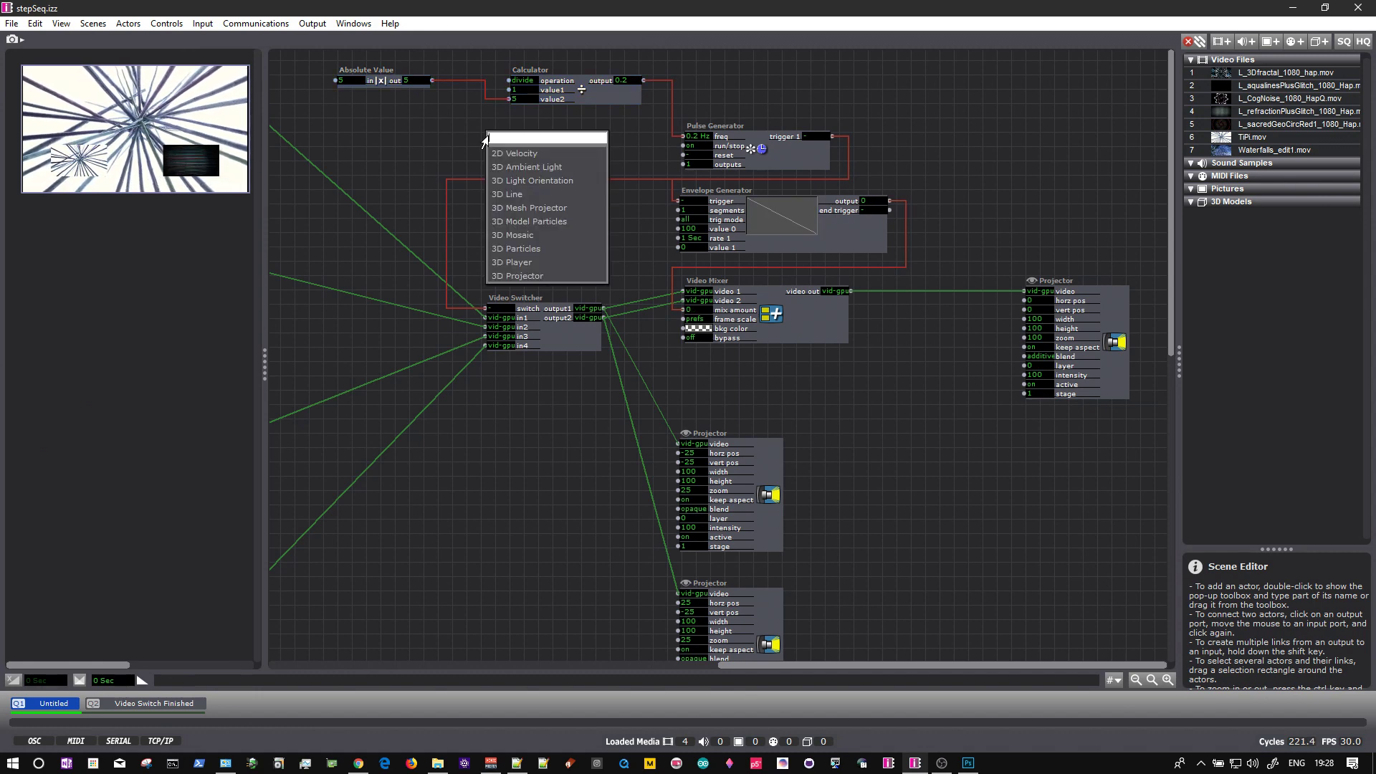
{"action": "type", "text": "calc"}
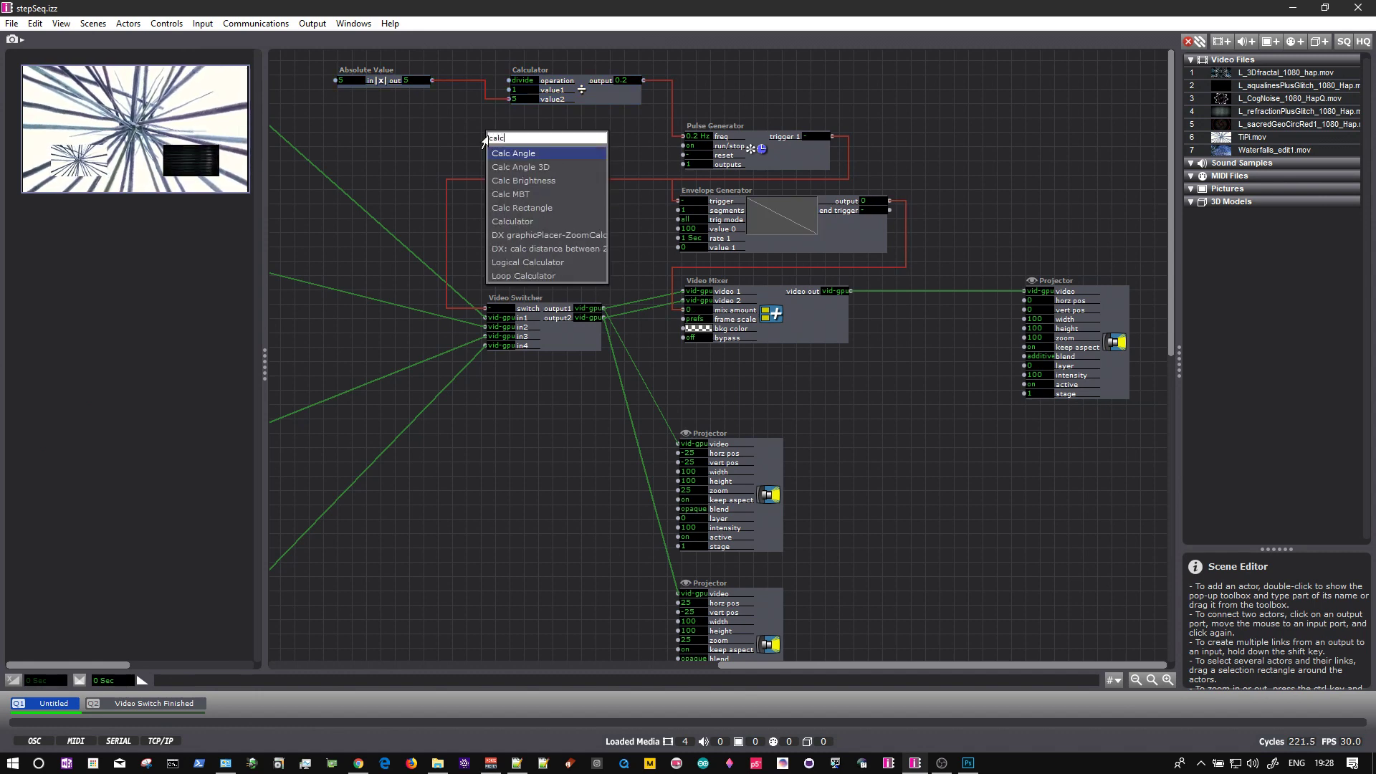
{"action": "left_click", "coordinate": [501, 220]}
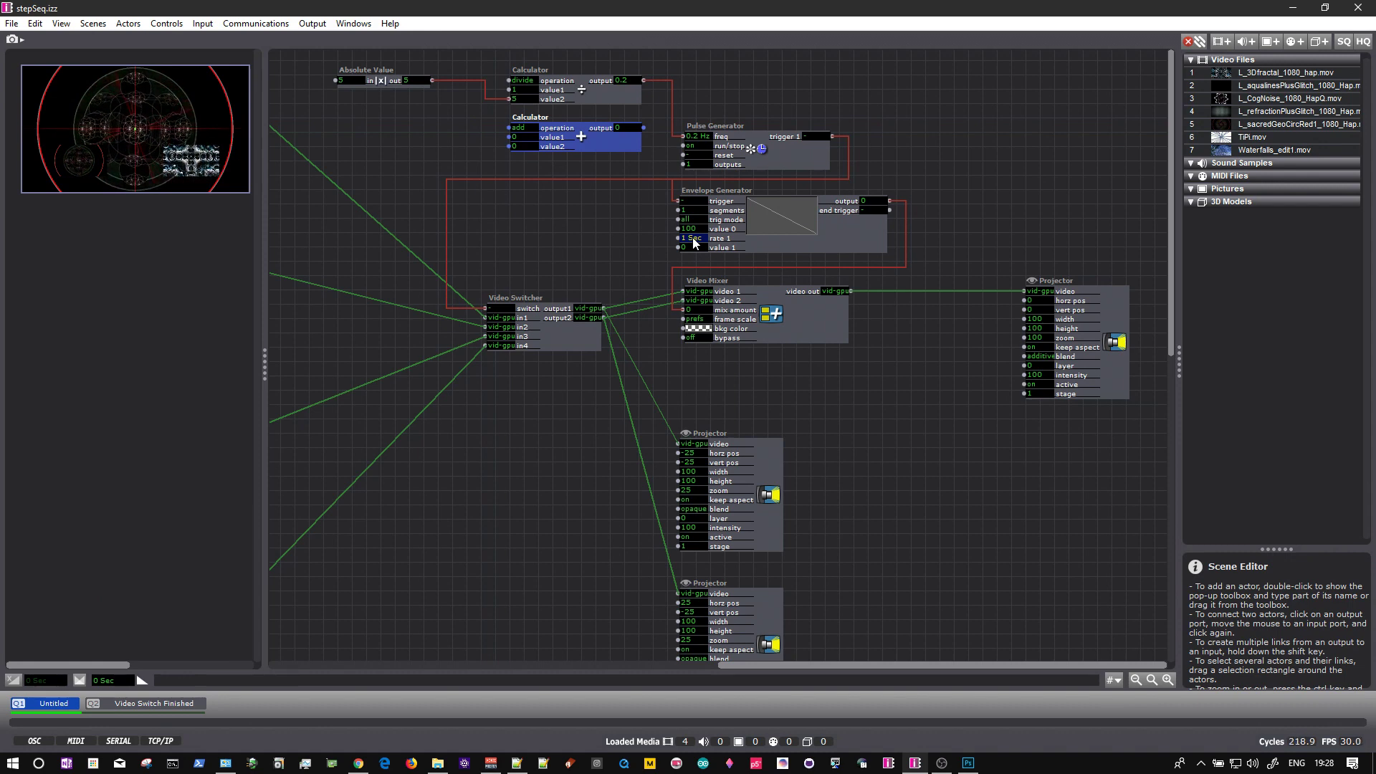
Link the Absolute Value output to the second Calculator's value1 and set that Calculator's operation to multiply
{"action": "left_click", "coordinate": [432, 80]}
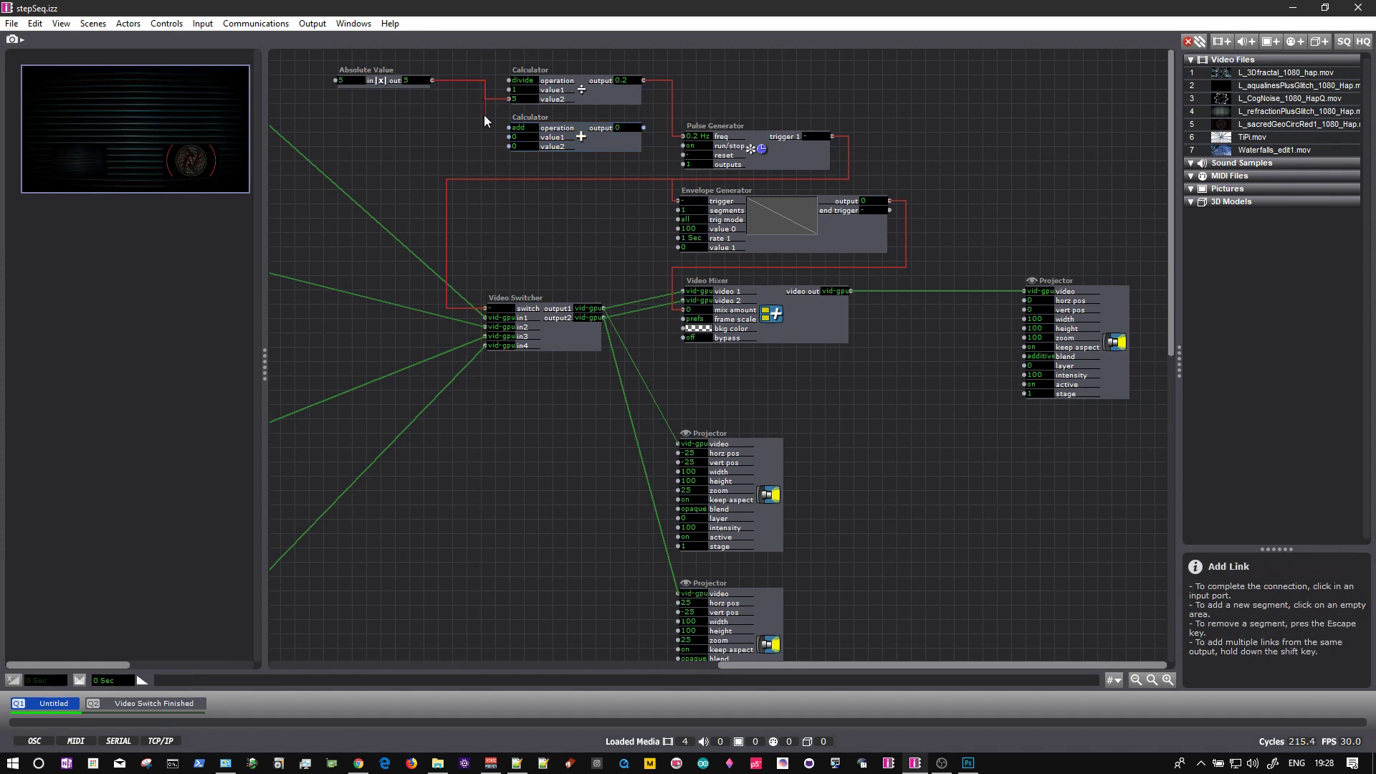
{"action": "left_click", "coordinate": [510, 137]}
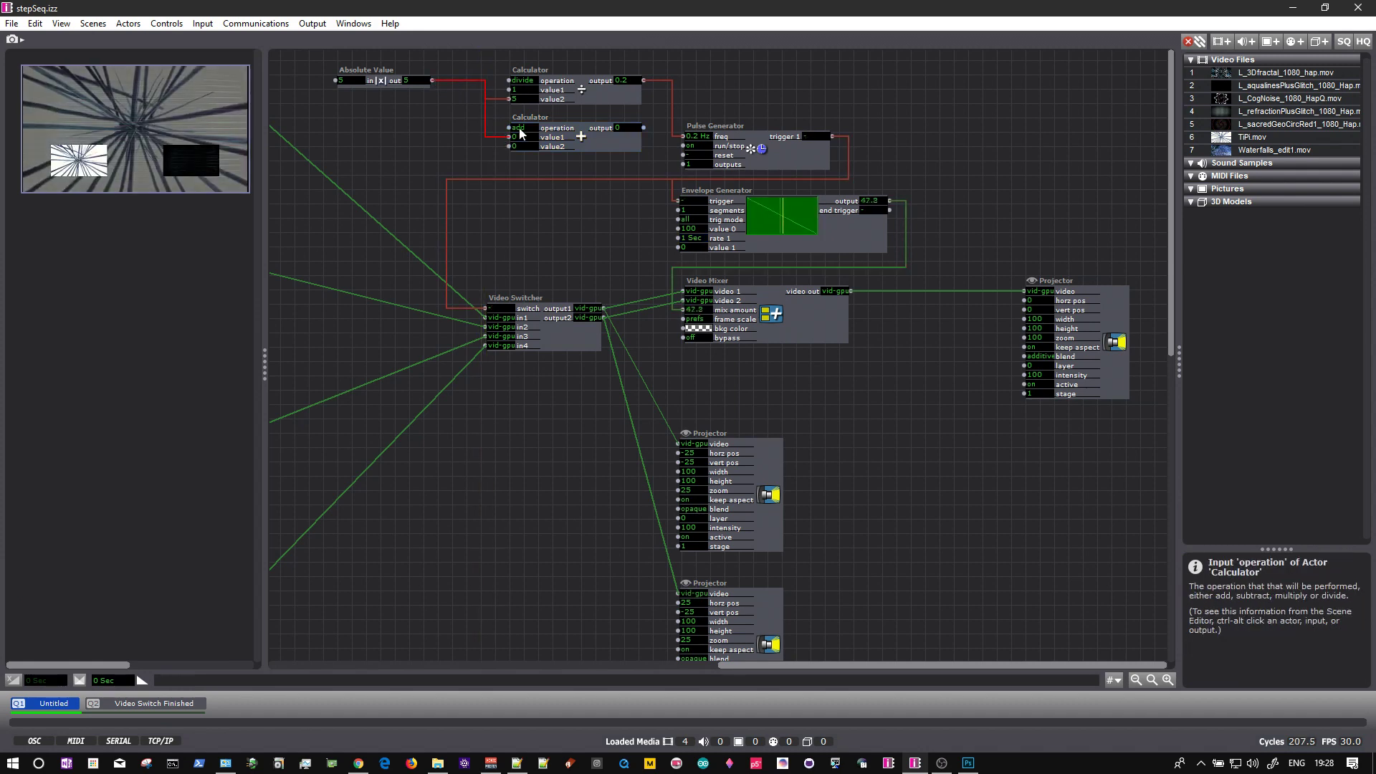
{"action": "left_click_drag", "start_coordinate": [521, 133], "coordinate": [523, 127]}
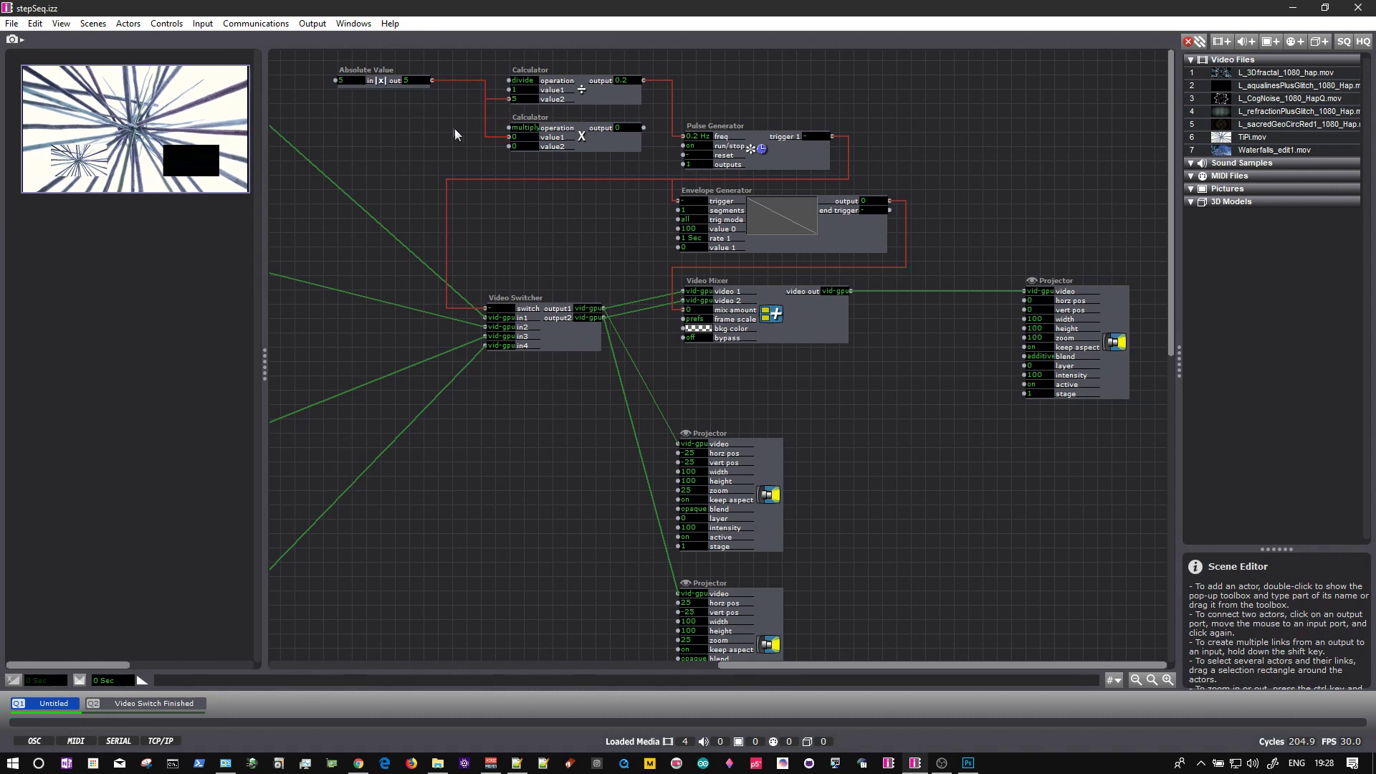
Set the Absolute Value input to 6 and the multiplying Calculator's value2 to 1000
{"action": "left_click", "coordinate": [354, 81]}
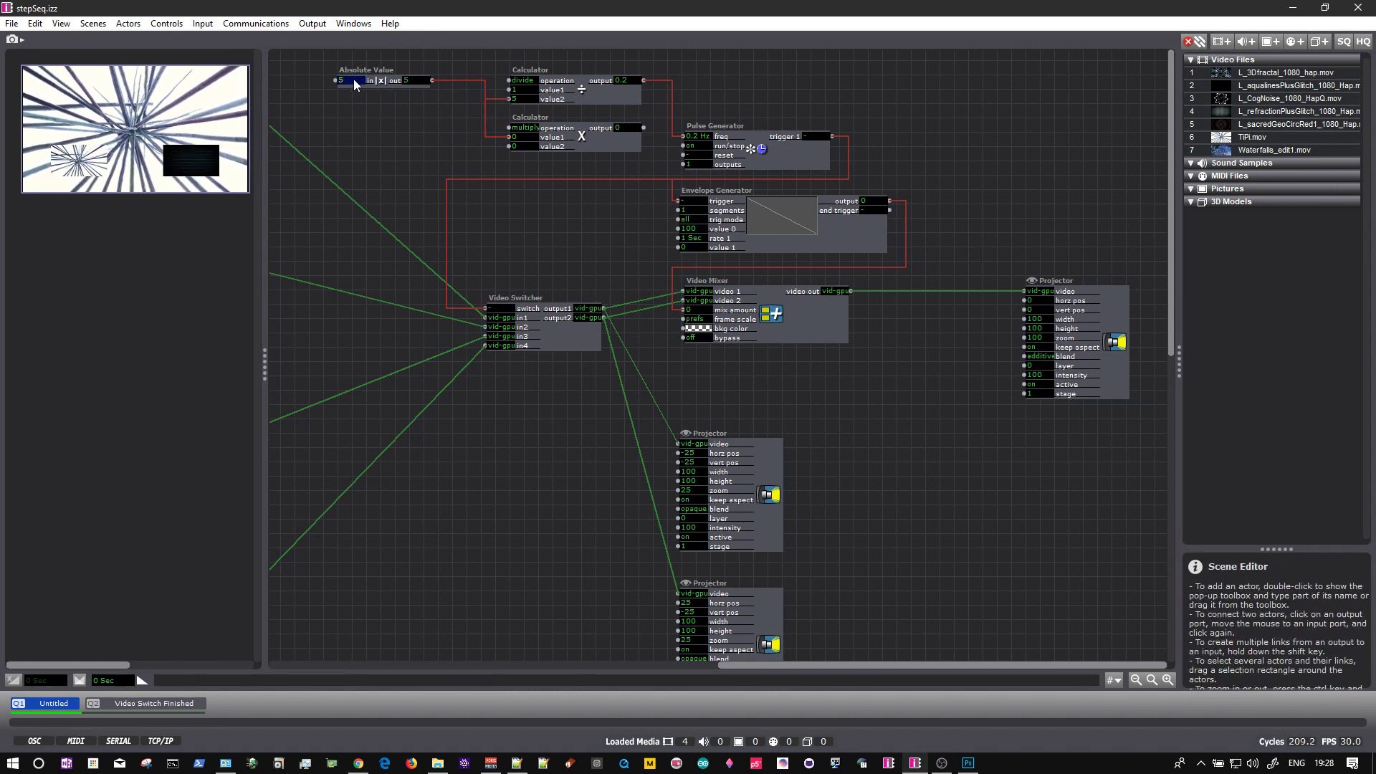
{"action": "type", "text": "6"}
{"action": "key", "text": "Return"}
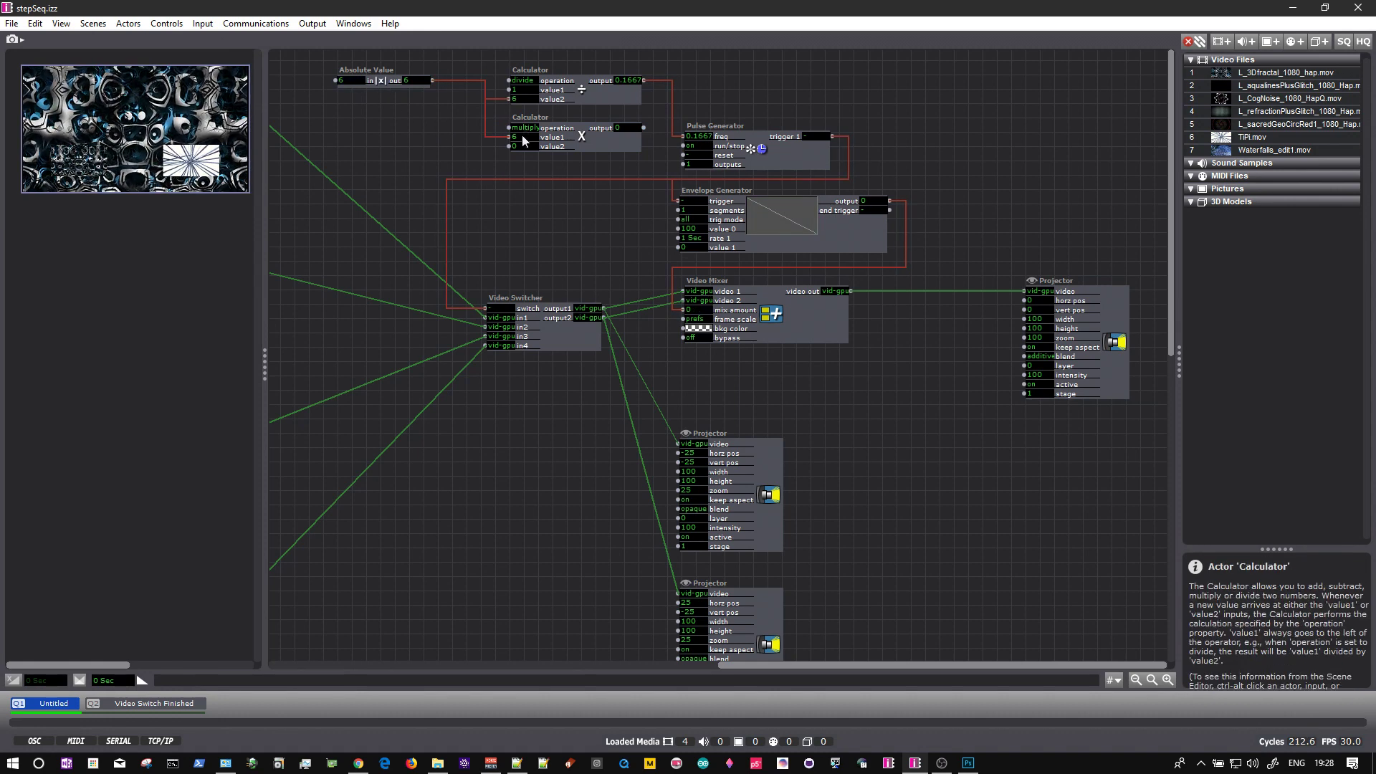
{"action": "left_click", "coordinate": [522, 146]}
{"action": "type", "text": "1000"}
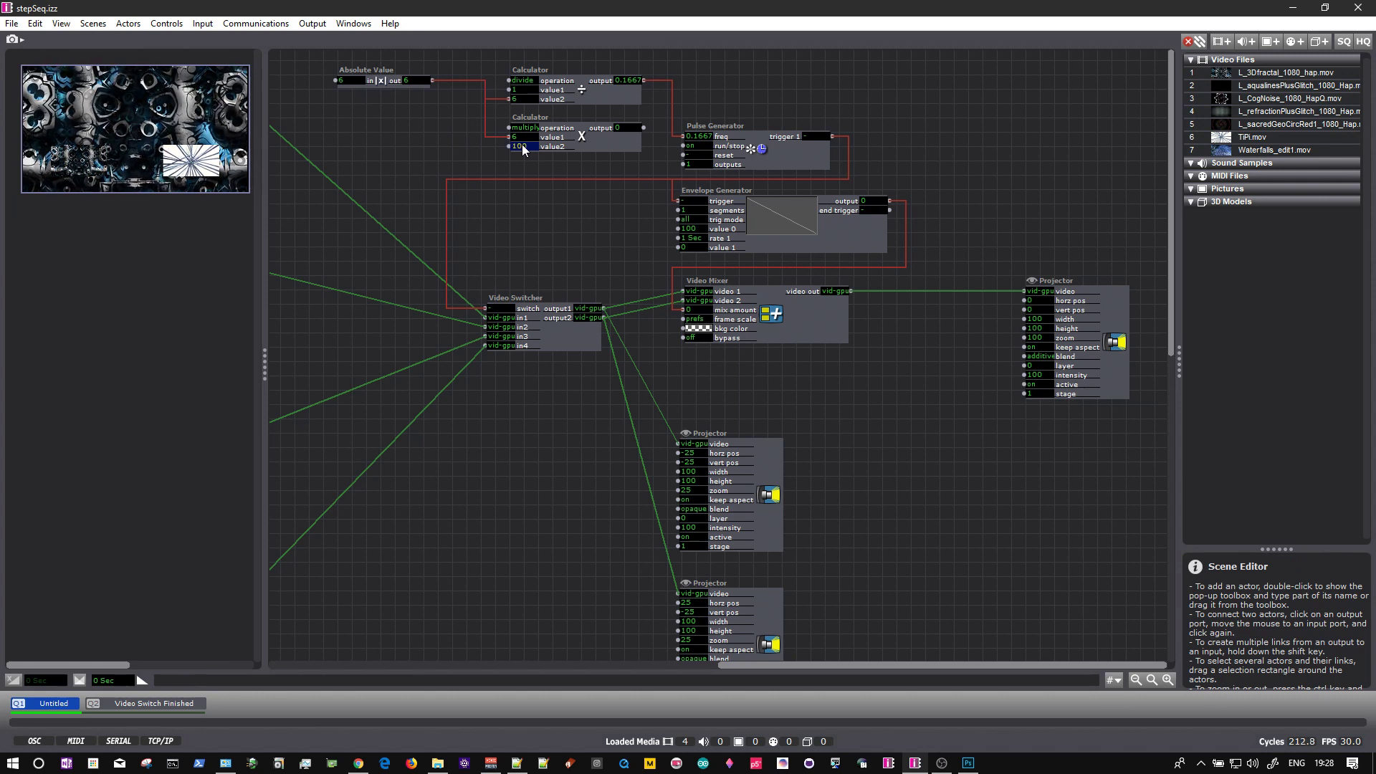
{"action": "key", "text": "Return"}
Link the multiplying Calculator's output to the Envelope Generator's rate 1 input with a squared segment
{"action": "left_click", "coordinate": [643, 127]}
{"action": "left_click", "coordinate": [660, 128]}
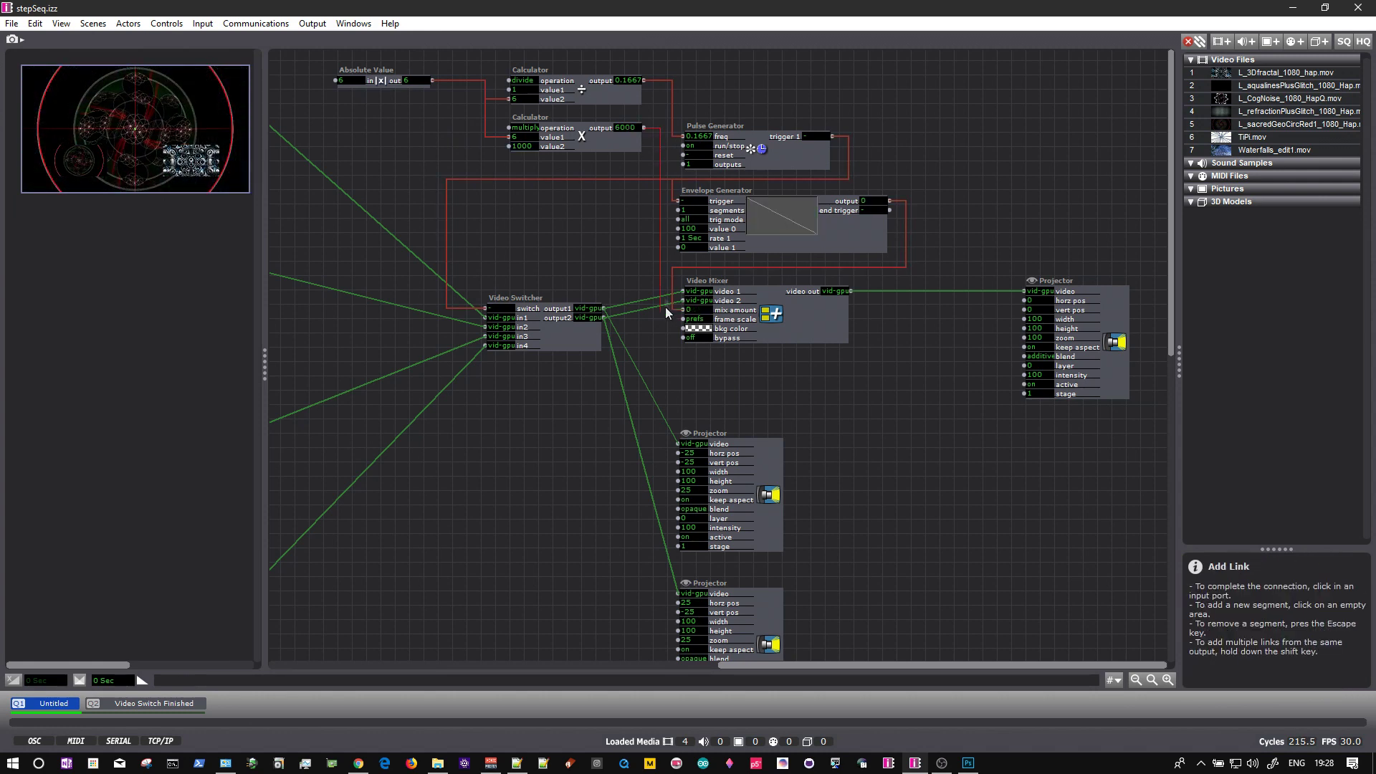
{"action": "left_click", "coordinate": [675, 237]}
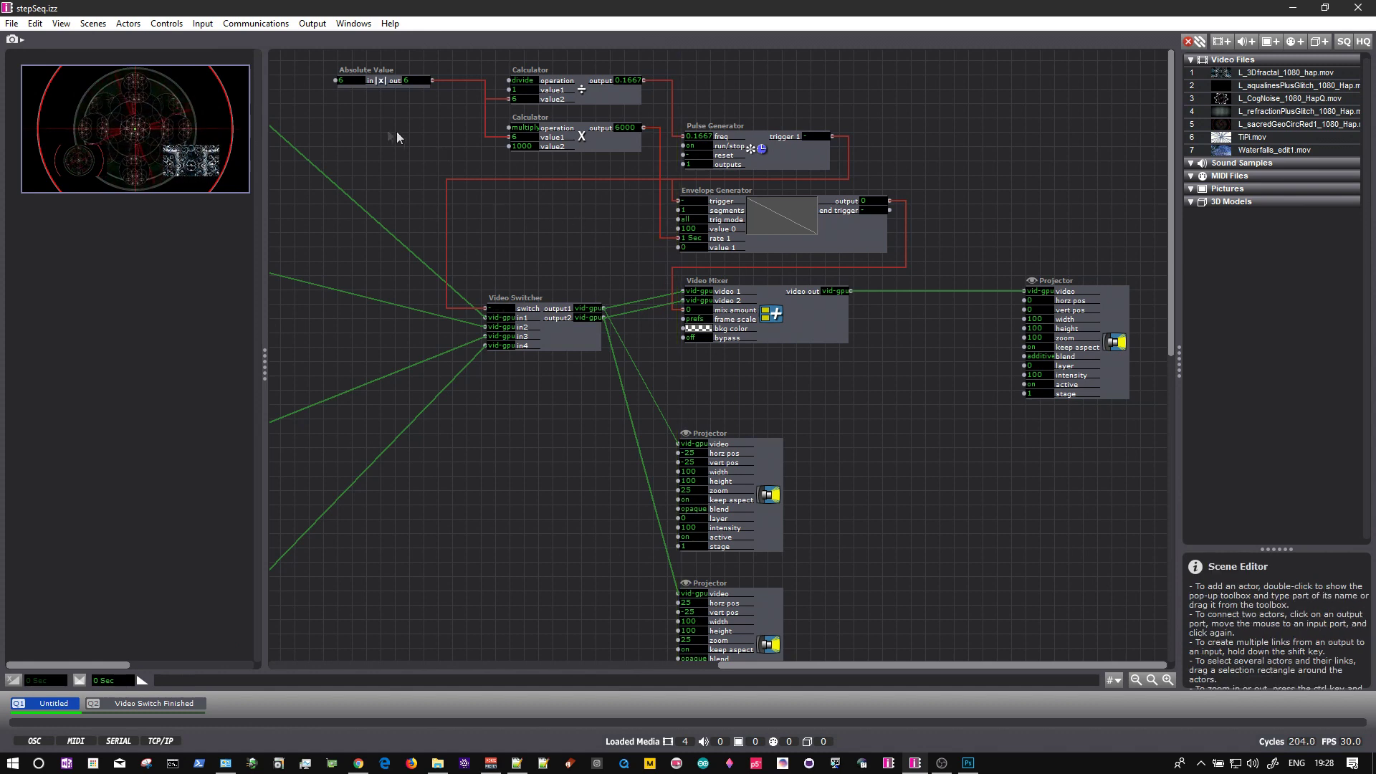
Set the Absolute Value actor's input to 7.5
{"action": "left_click", "coordinate": [348, 80]}
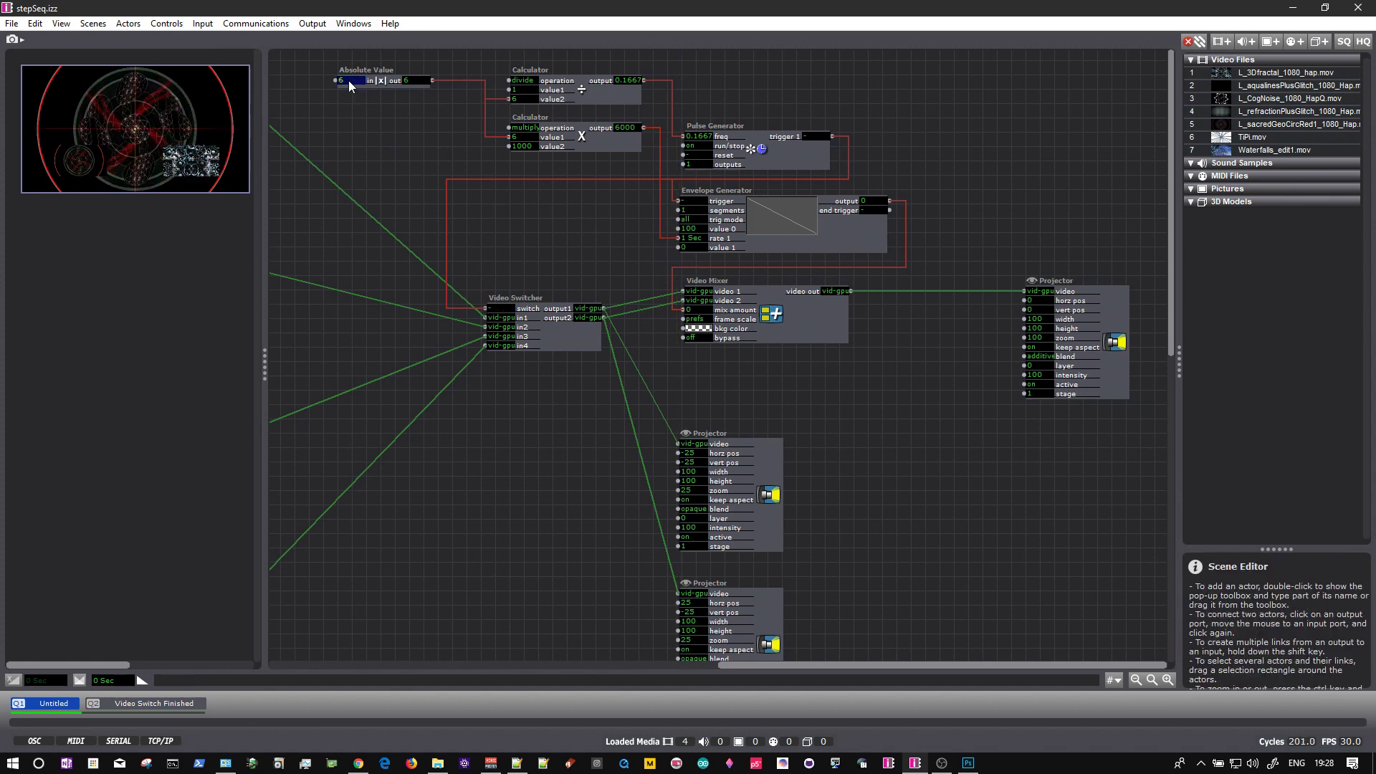
{"action": "type", "text": "7.5"}
{"action": "key", "text": "Return"}
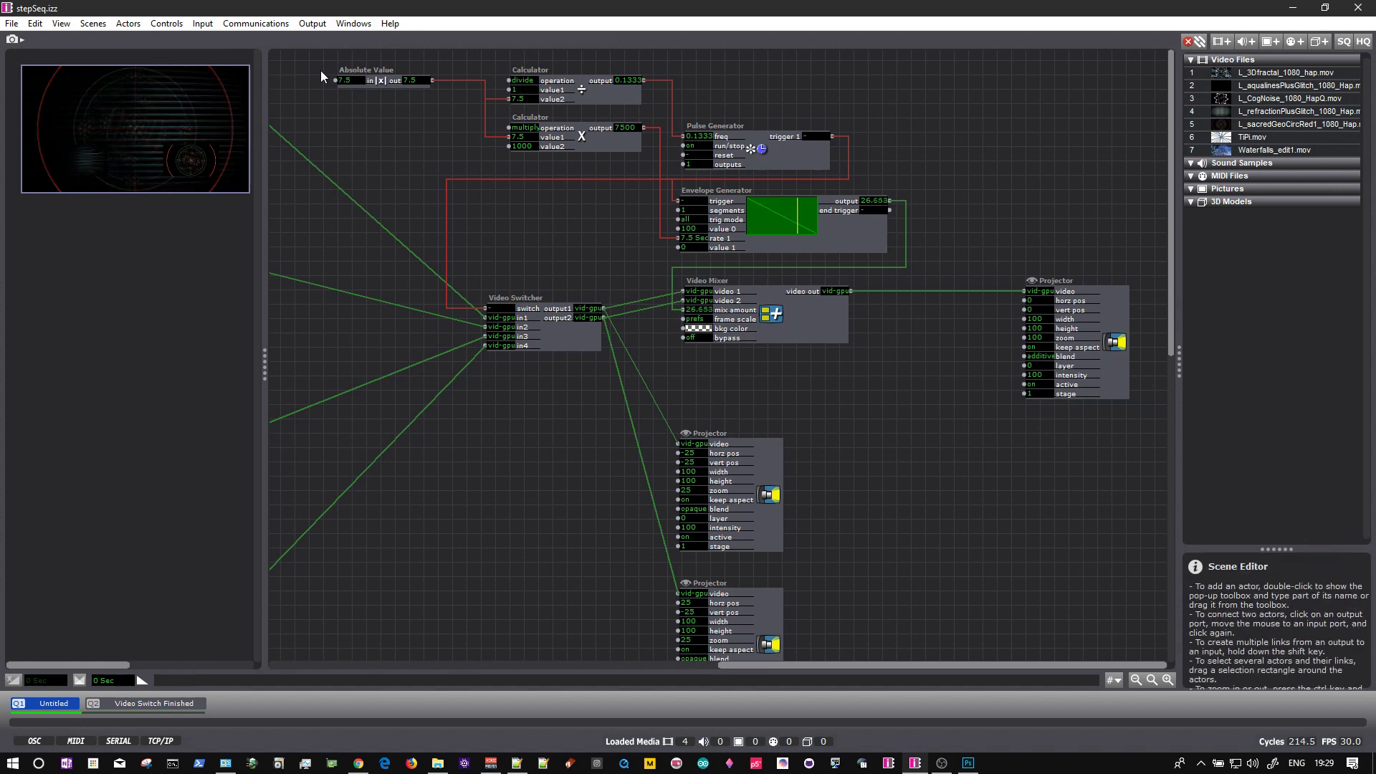
{"action": "left_click_drag", "start_coordinate": [322, 67], "coordinate": [854, 227]}
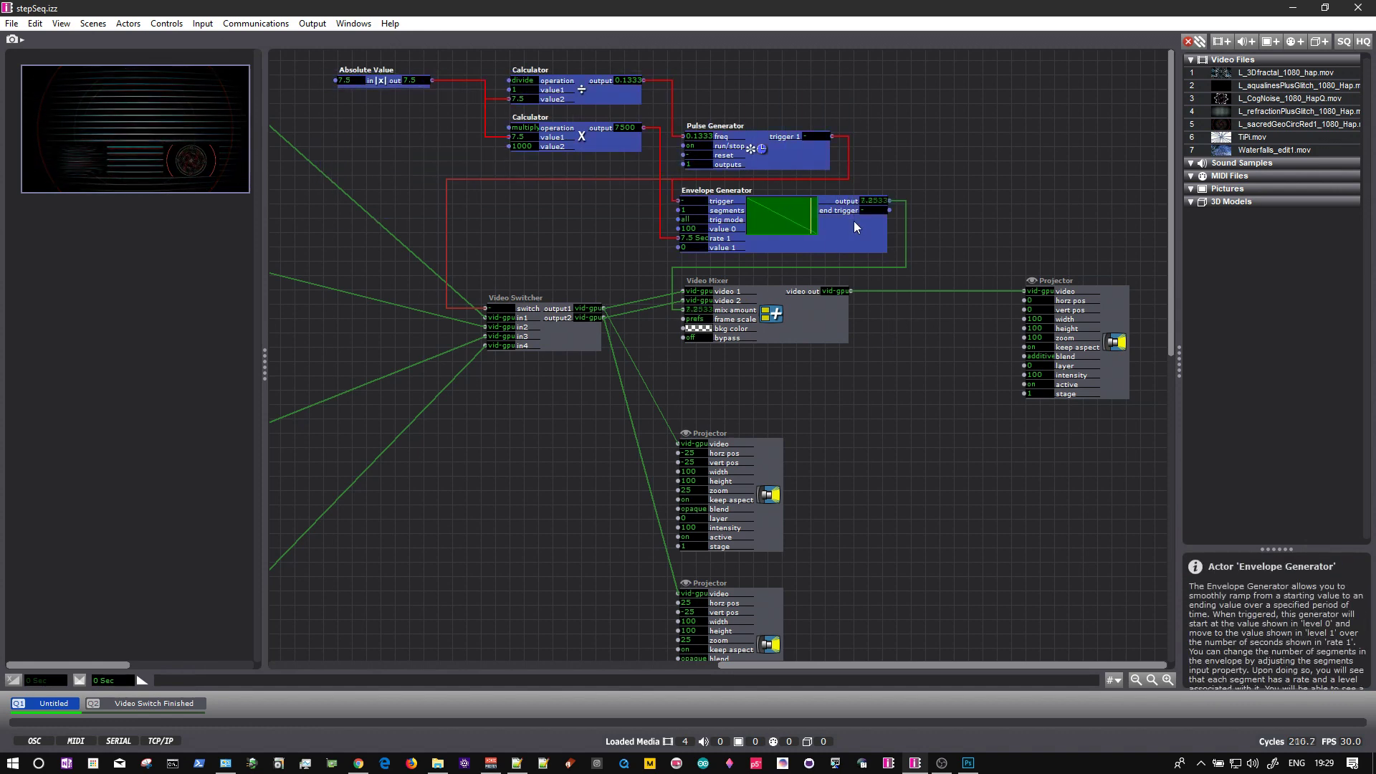
{"action": "left_click", "coordinate": [806, 318], "text": "shift"}
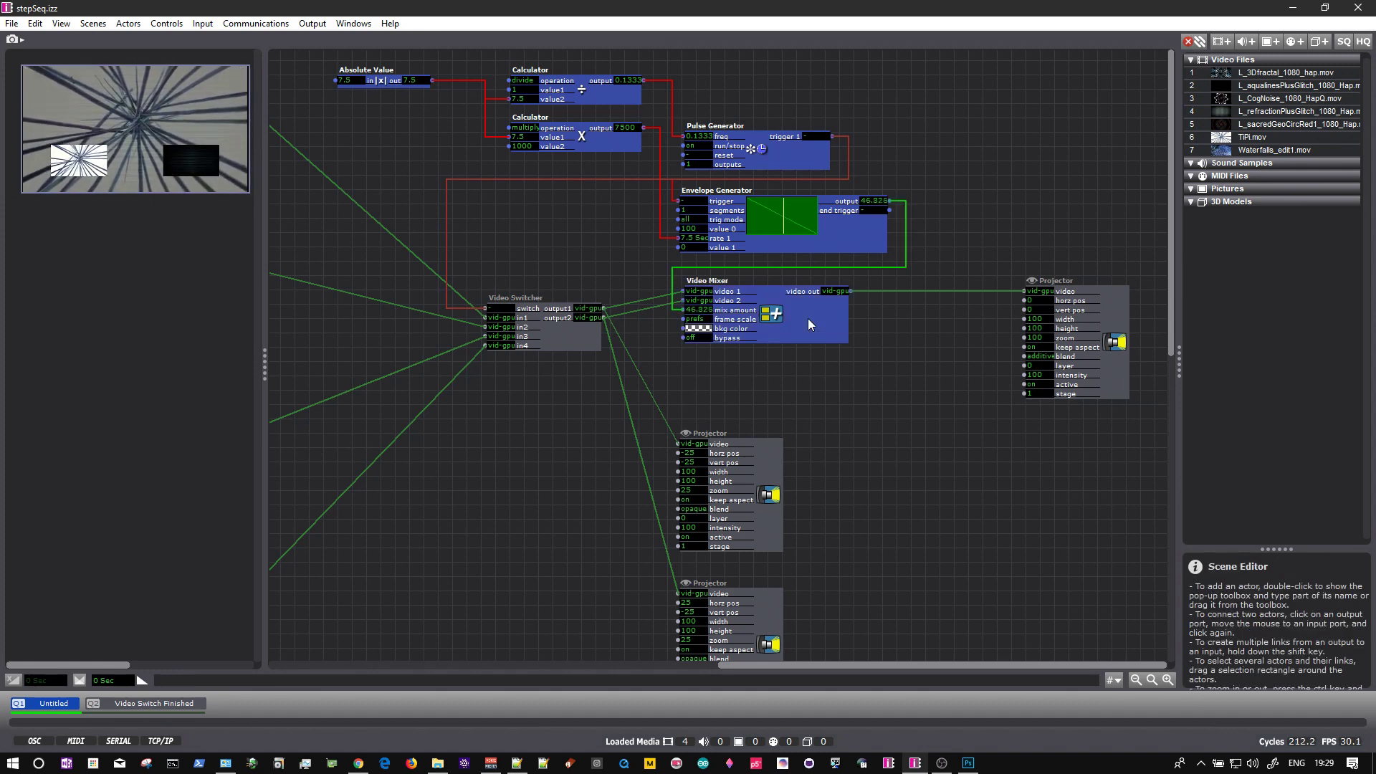
{"action": "left_click", "coordinate": [889, 111]}
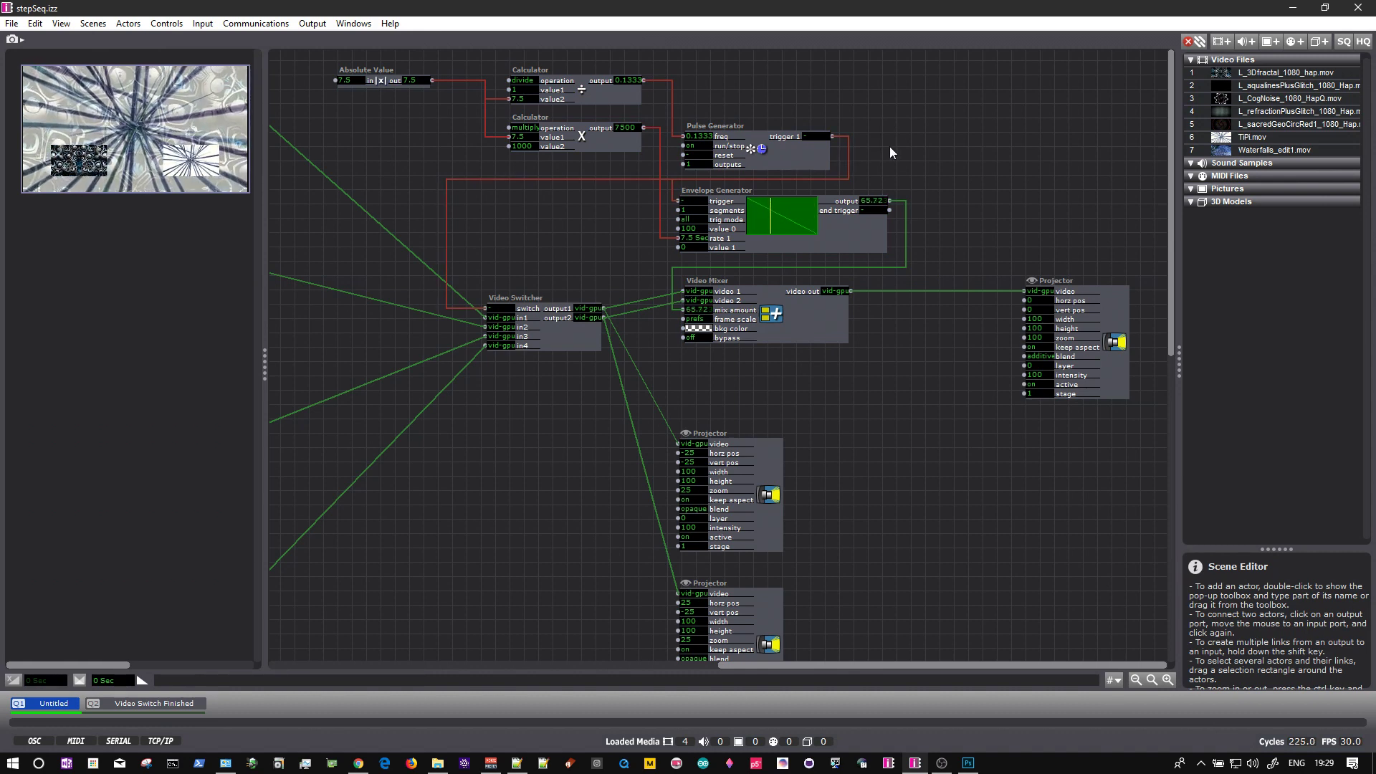
{"action": "left_click_drag", "start_coordinate": [875, 66], "coordinate": [377, 149]}
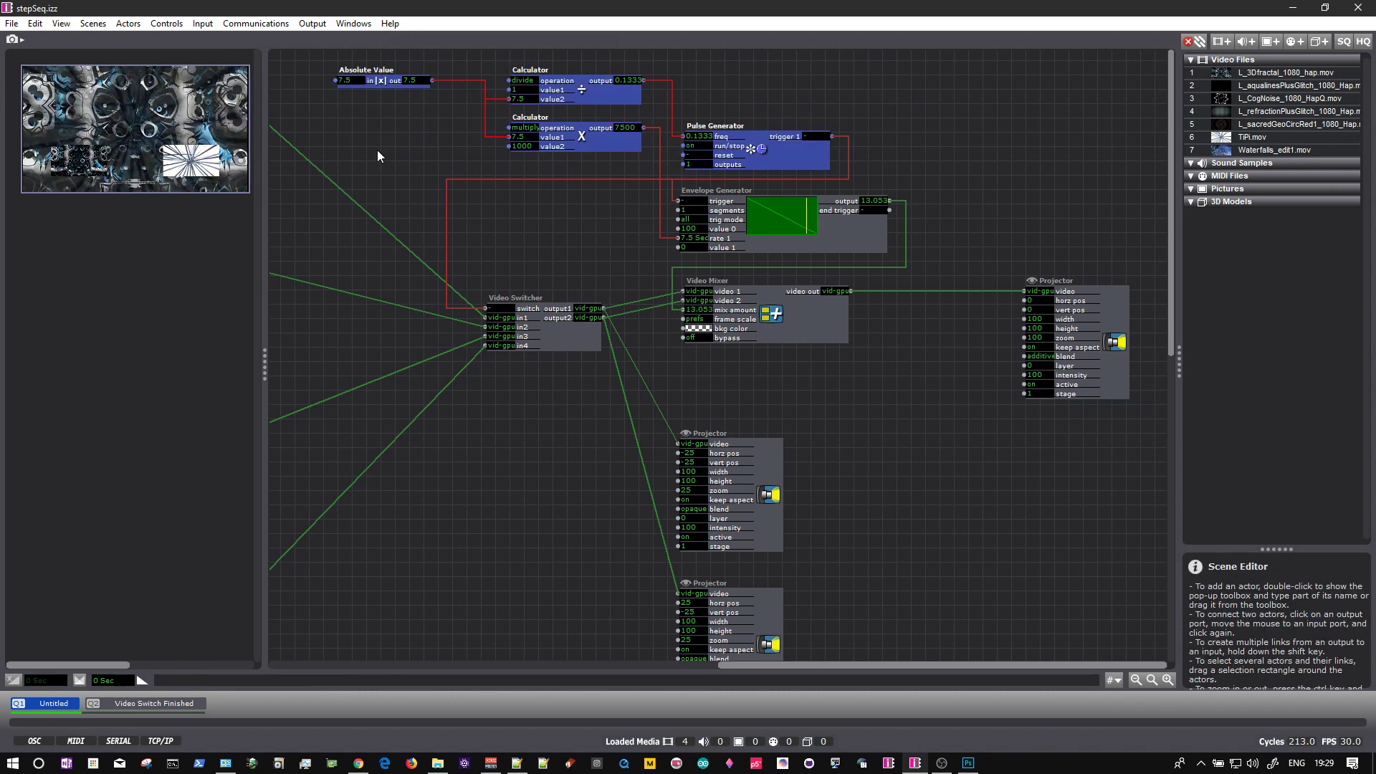
{"action": "left_click", "coordinate": [429, 145]}
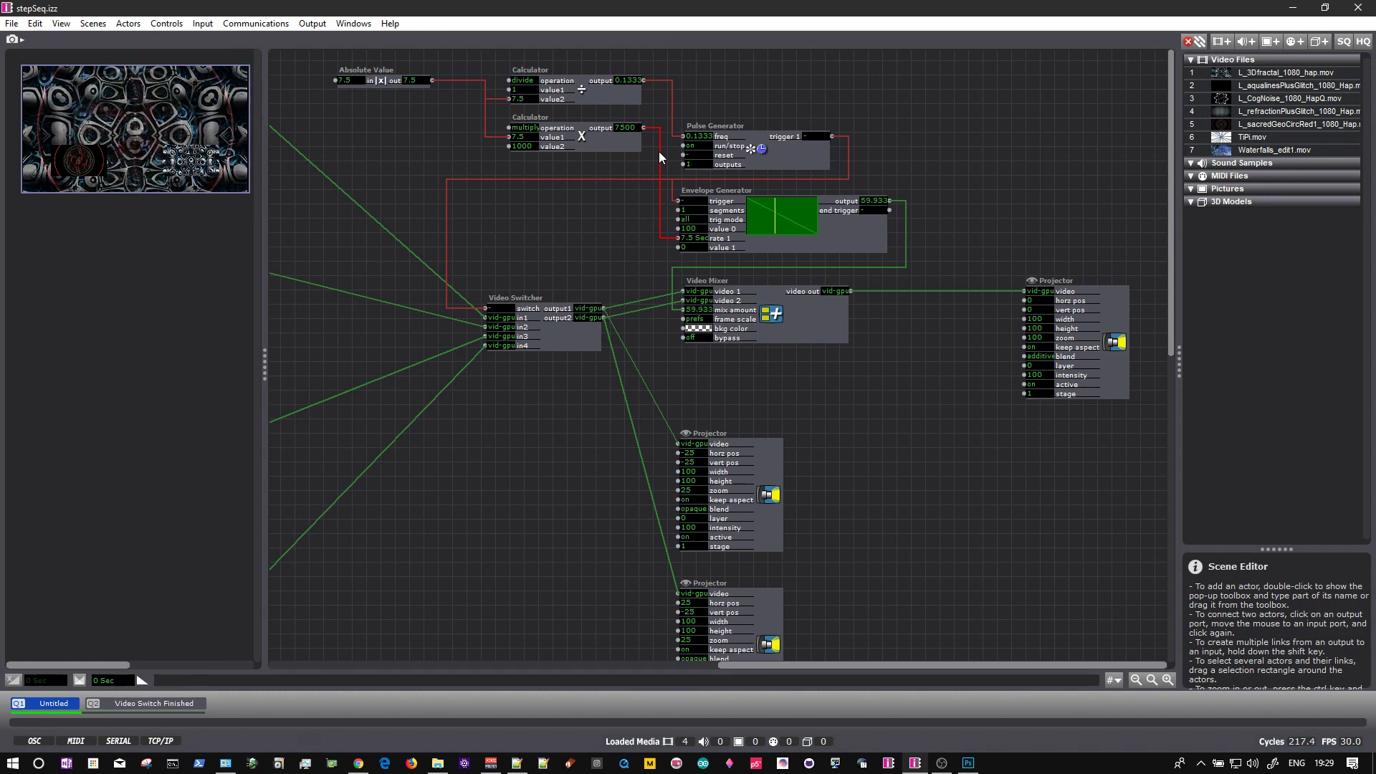
Move the multiplying Calculator down beside the Envelope Generator and raise the Pulse Generator, separating the timing actors from the mixing actors
{"action": "left_click_drag", "start_coordinate": [607, 141], "coordinate": [608, 214]}
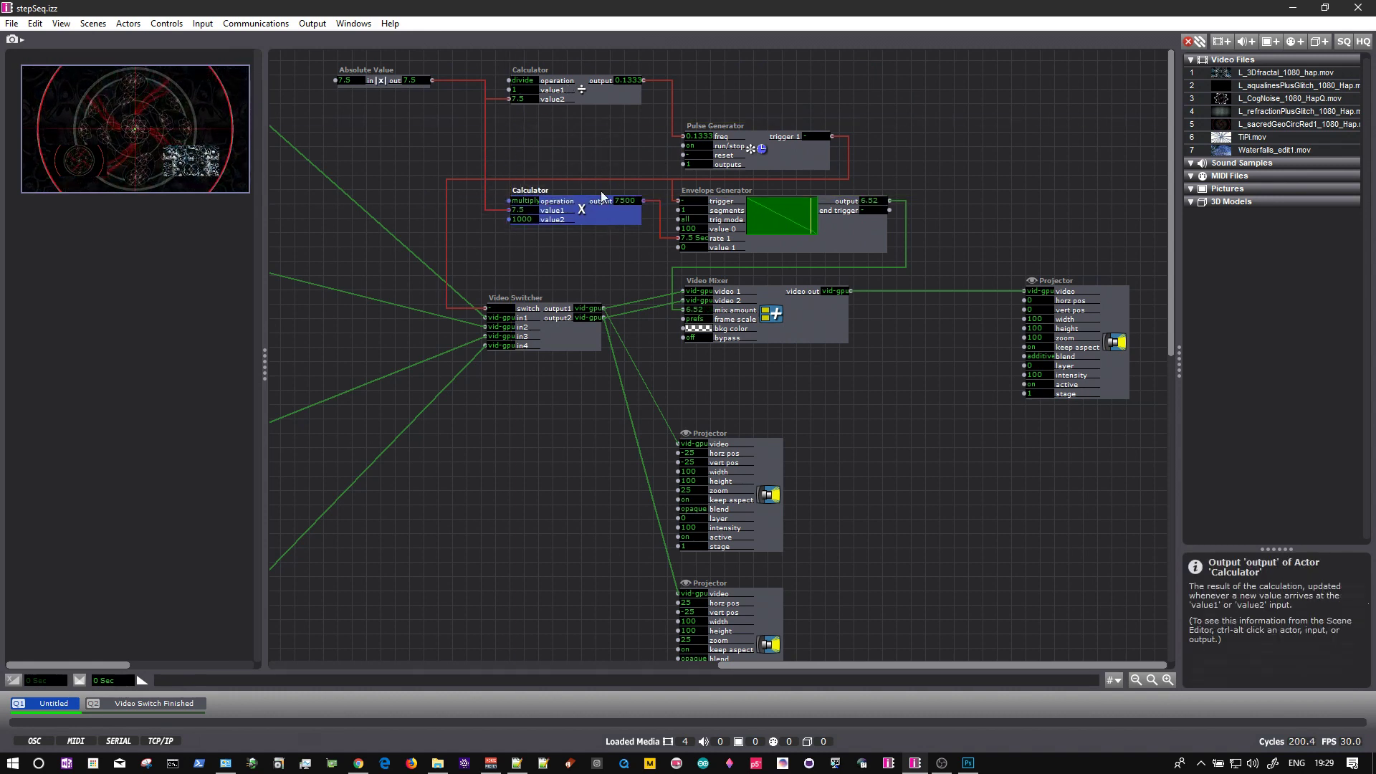
{"action": "left_click_drag", "start_coordinate": [785, 152], "coordinate": [785, 123]}
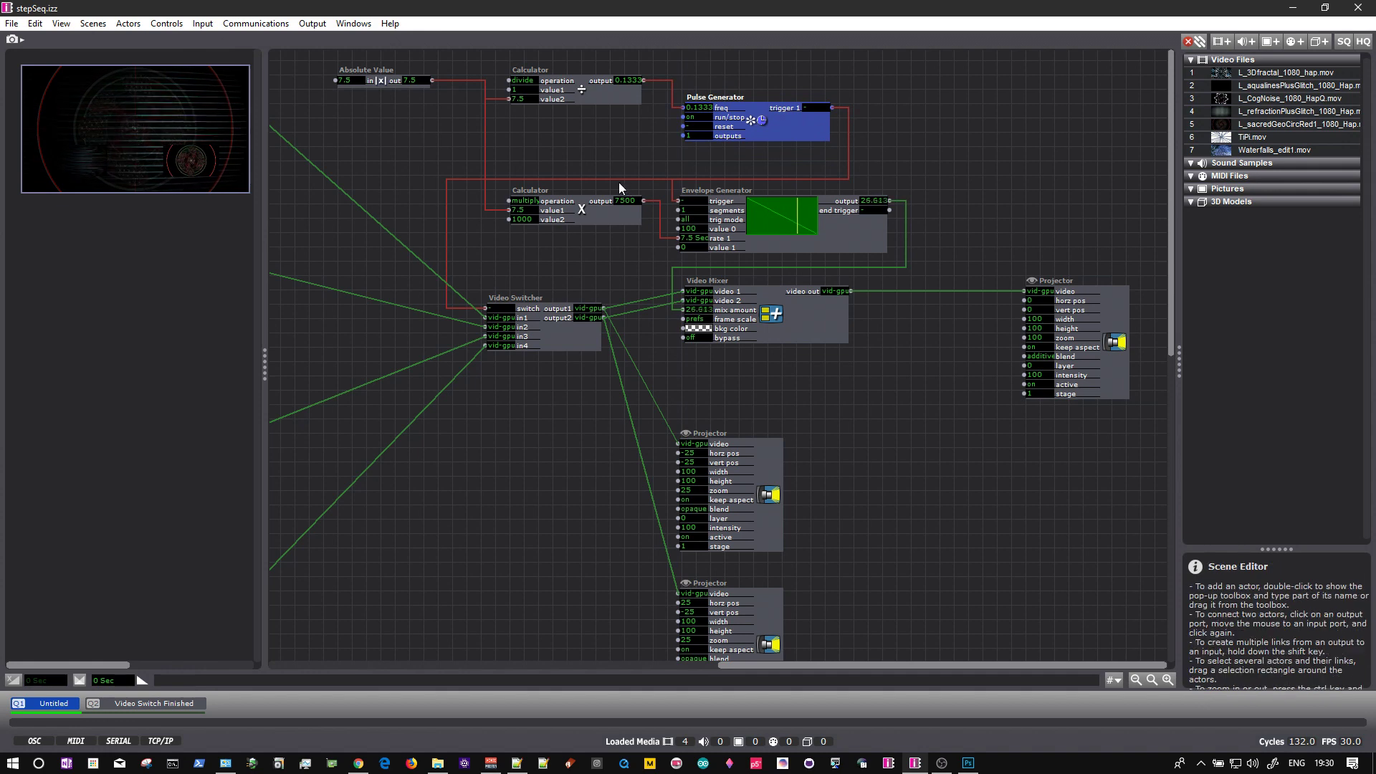
{"action": "left_click_drag", "start_coordinate": [897, 370], "coordinate": [741, 192]}
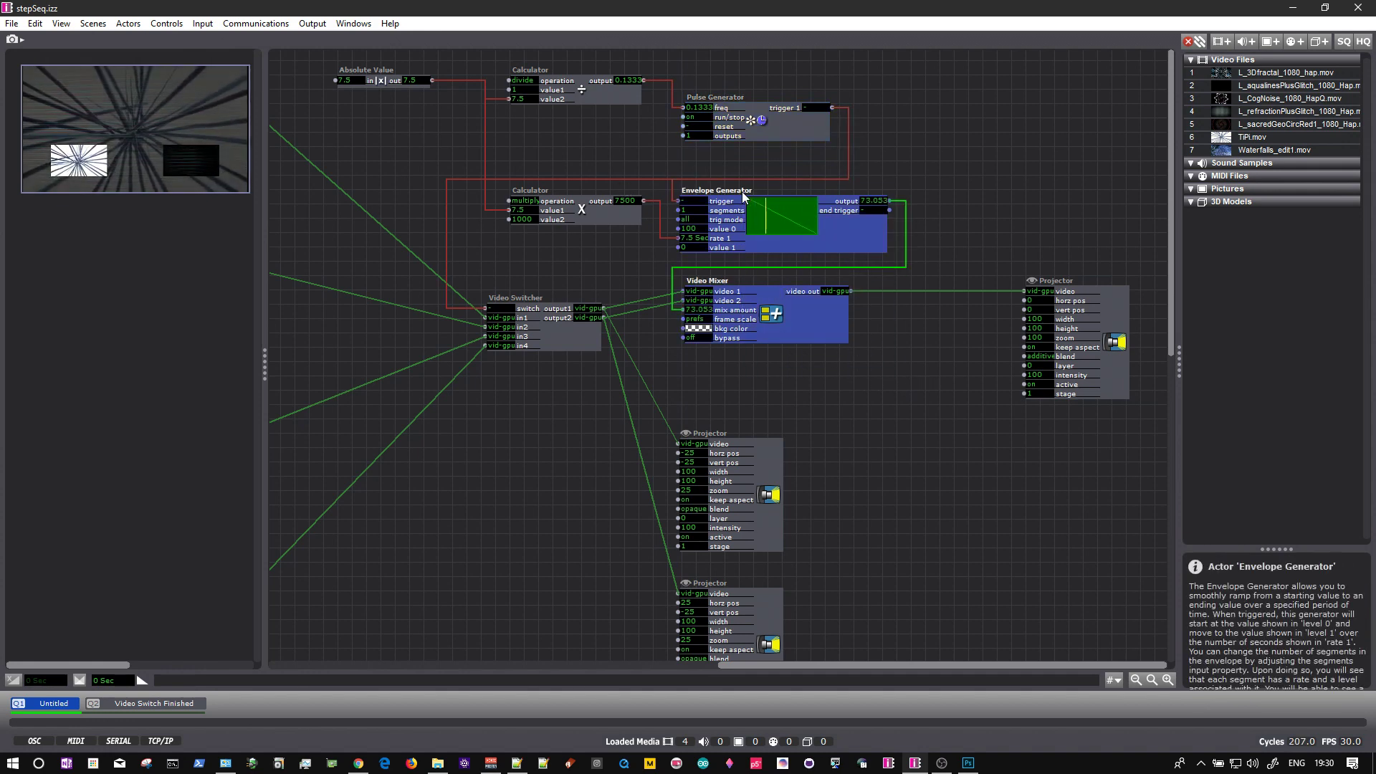
{"action": "left_click", "coordinate": [991, 188]}
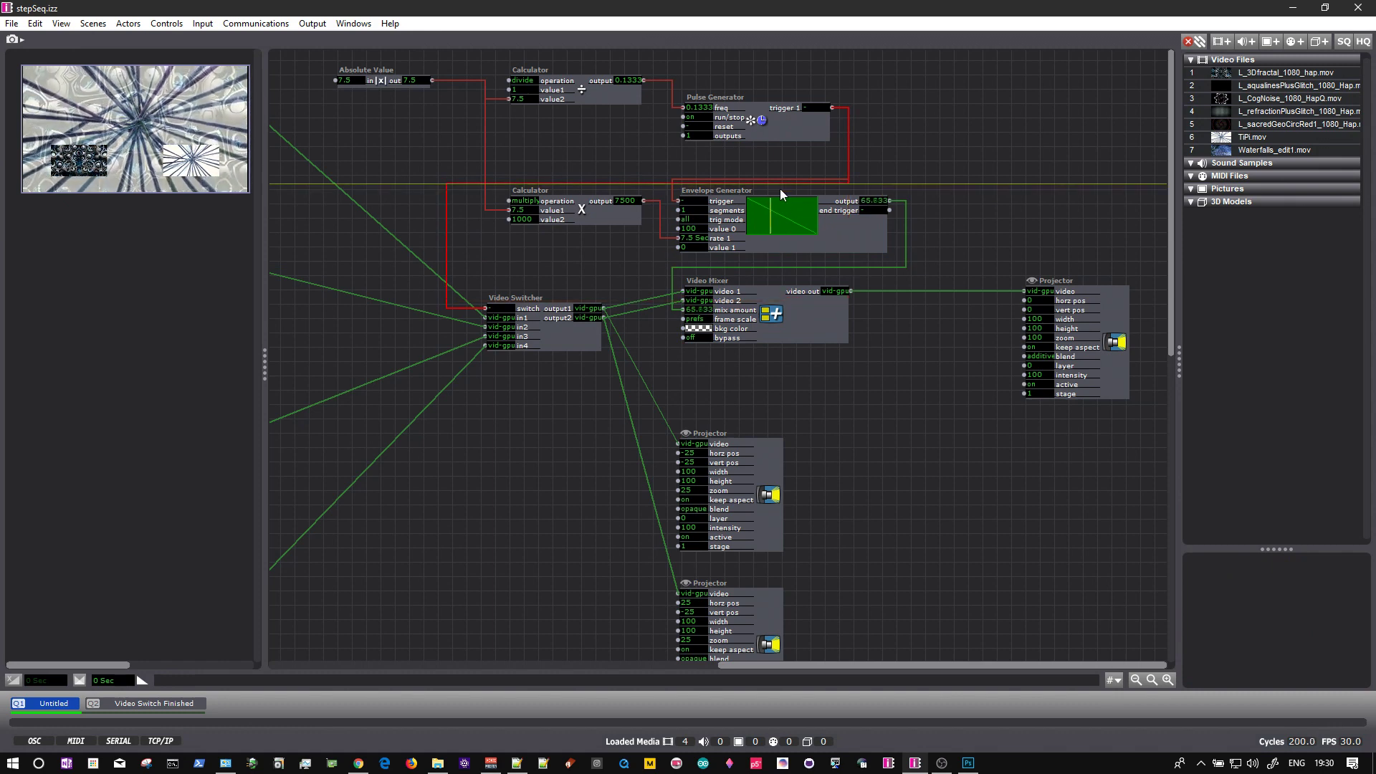
{"action": "mouse_move", "coordinate": [624, 197]}
{"action": "left_mouse_down"}
{"action": "mouse_move", "coordinate": [685, 257]}
{"action": "mouse_move", "coordinate": [623, 192]}
{"action": "left_mouse_up"}
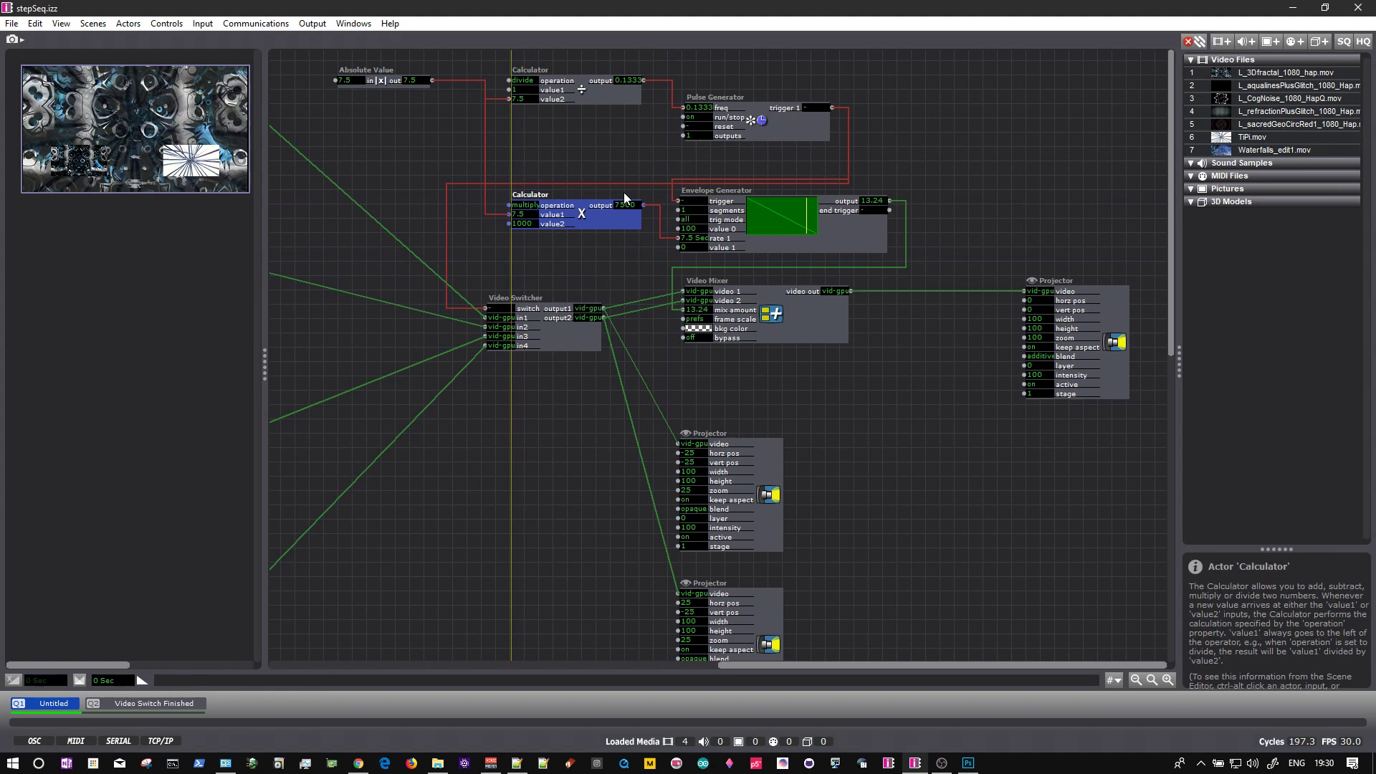
Cut the multiplying Calculator, Envelope Generator and Video Mixer from the scene and add a User Actor in their place
{"action": "mouse_move", "coordinate": [930, 187]}
{"action": "left_mouse_down"}
{"action": "mouse_move", "coordinate": [641, 245]}
{"action": "mouse_move", "coordinate": [636, 340]}
{"action": "left_mouse_up"}
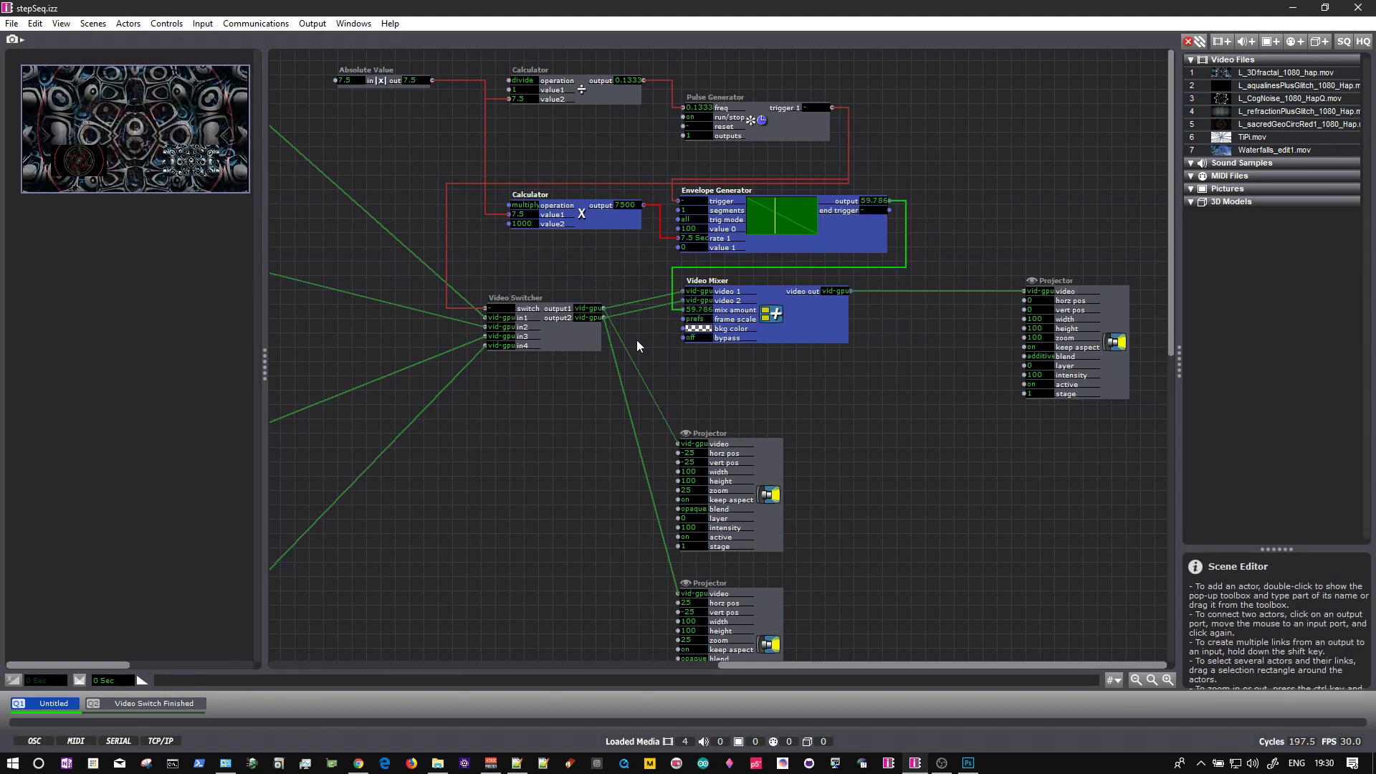
{"action": "key", "text": "Delete"}
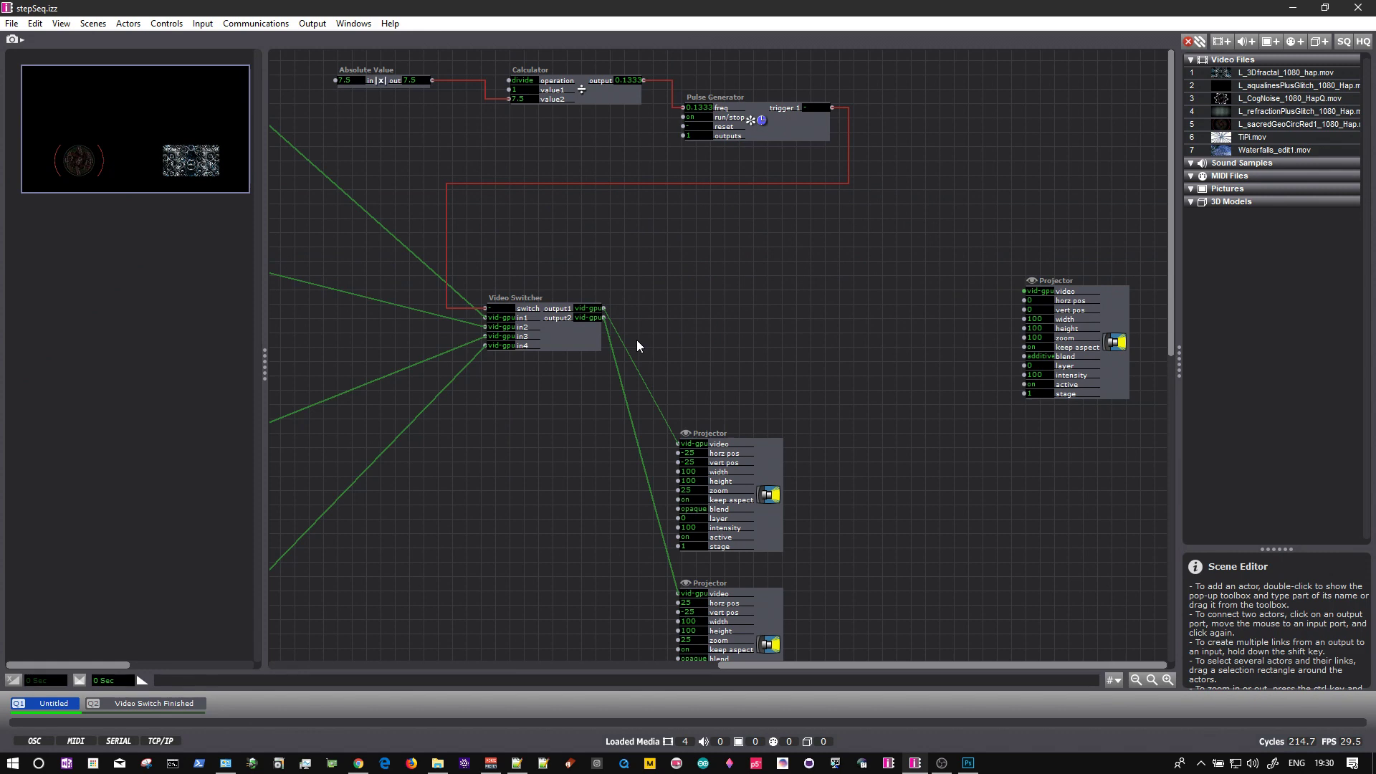
{"action": "double_click", "coordinate": [702, 245]}
{"action": "type", "text": "user"}
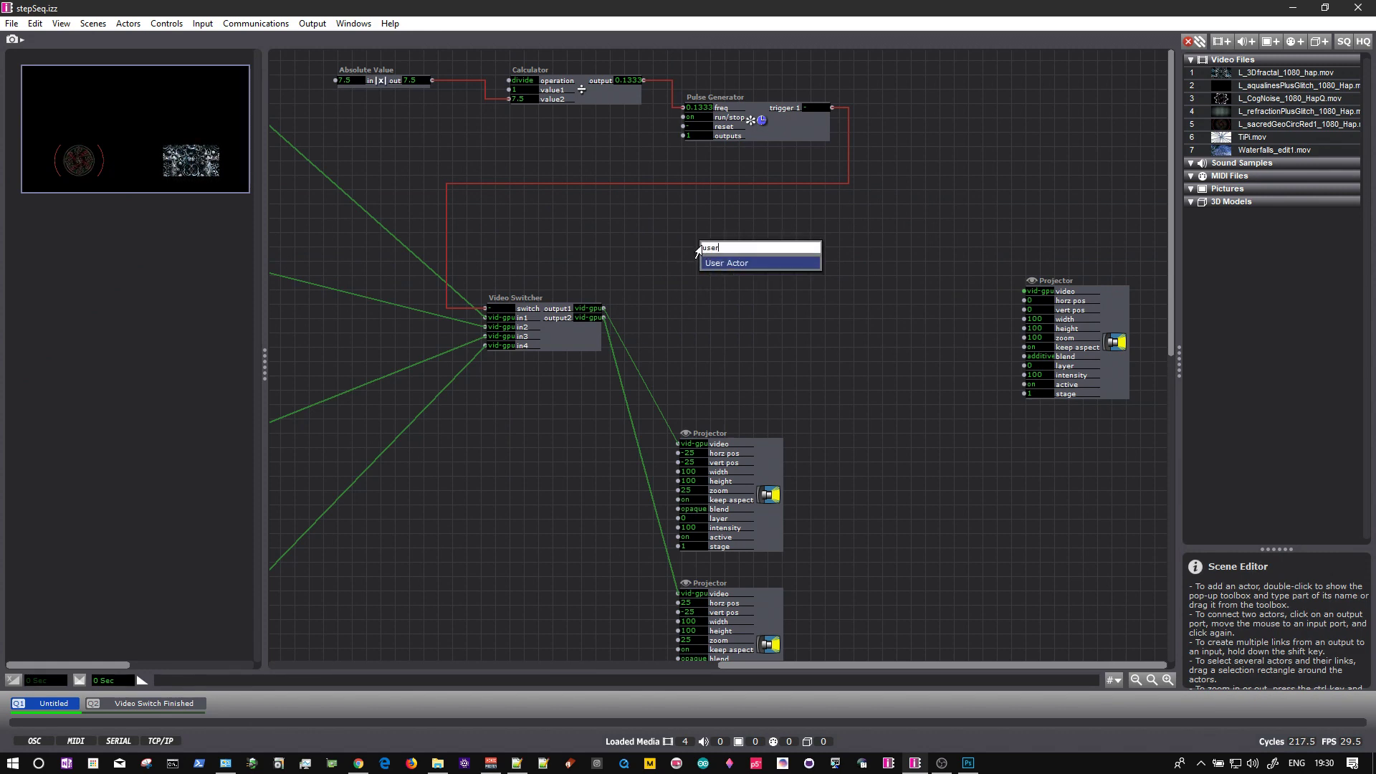
{"action": "left_click", "coordinate": [718, 262]}
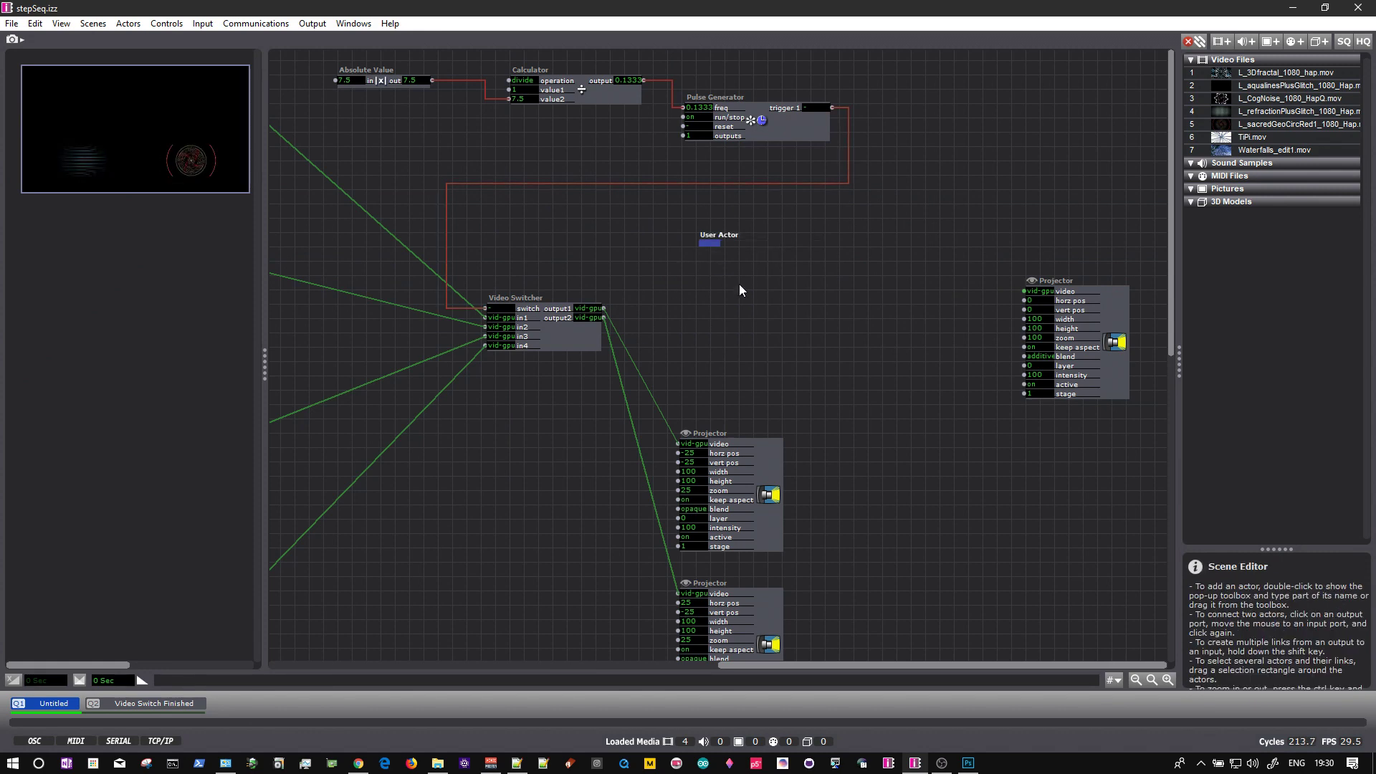
Open the User Actor for editing, paste the cut actors into it and move them toward the middle of the workspace
{"action": "double_click", "coordinate": [709, 243]}
{"action": "key", "text": "ctrl+v"}
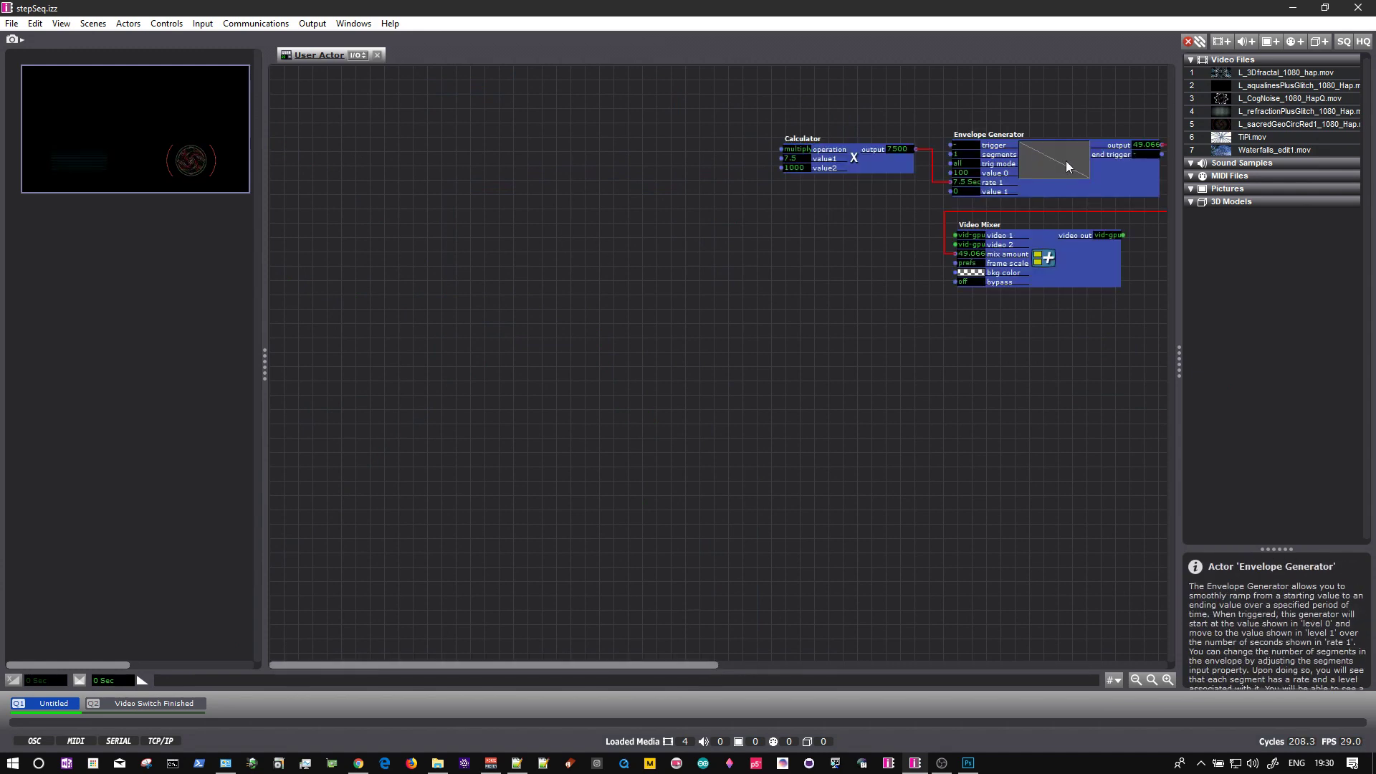
{"action": "left_click_drag", "start_coordinate": [1149, 190], "coordinate": [803, 239]}
{"action": "left_click", "coordinate": [450, 117]}
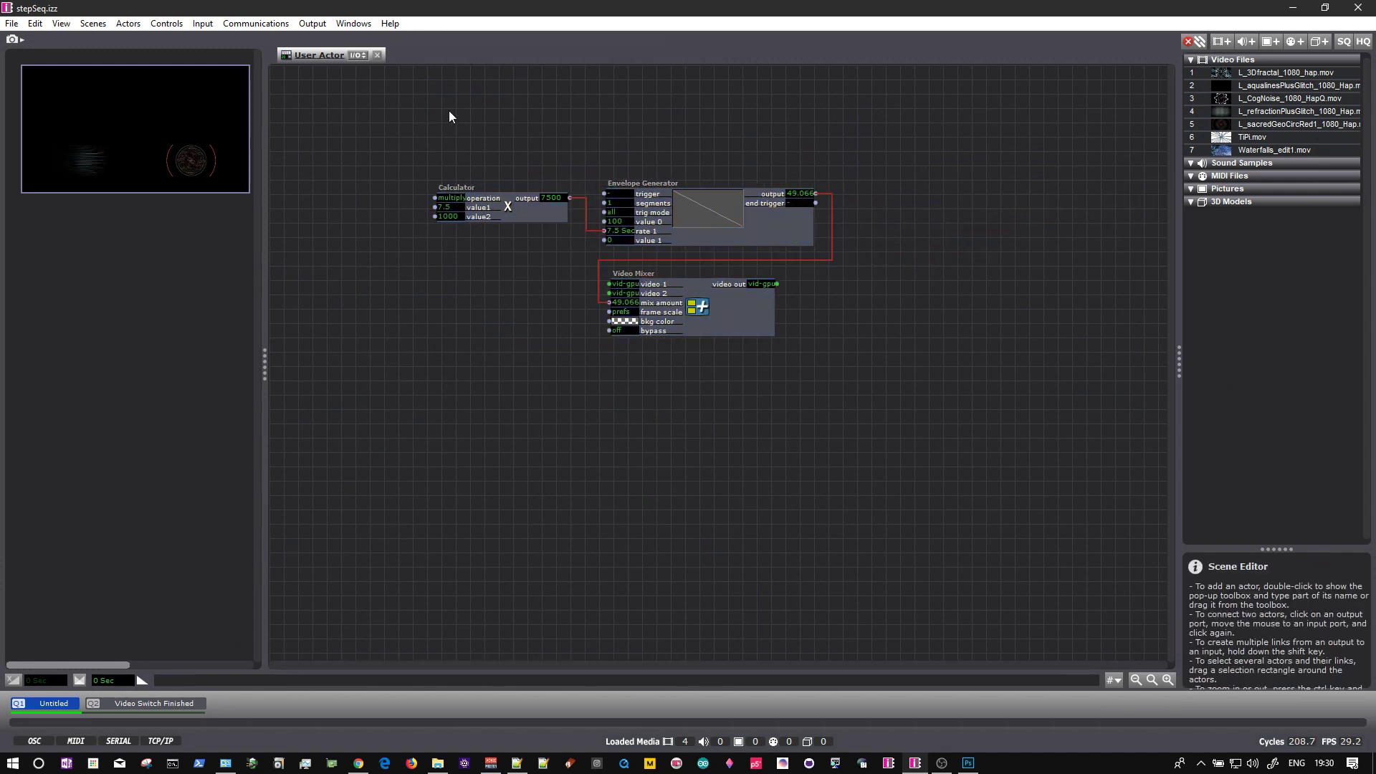
Add a User Input actor beside the Calculator inside the User Actor and link it to the Calculator's value1
{"action": "double_click", "coordinate": [344, 188]}
{"action": "type", "text": "user"}
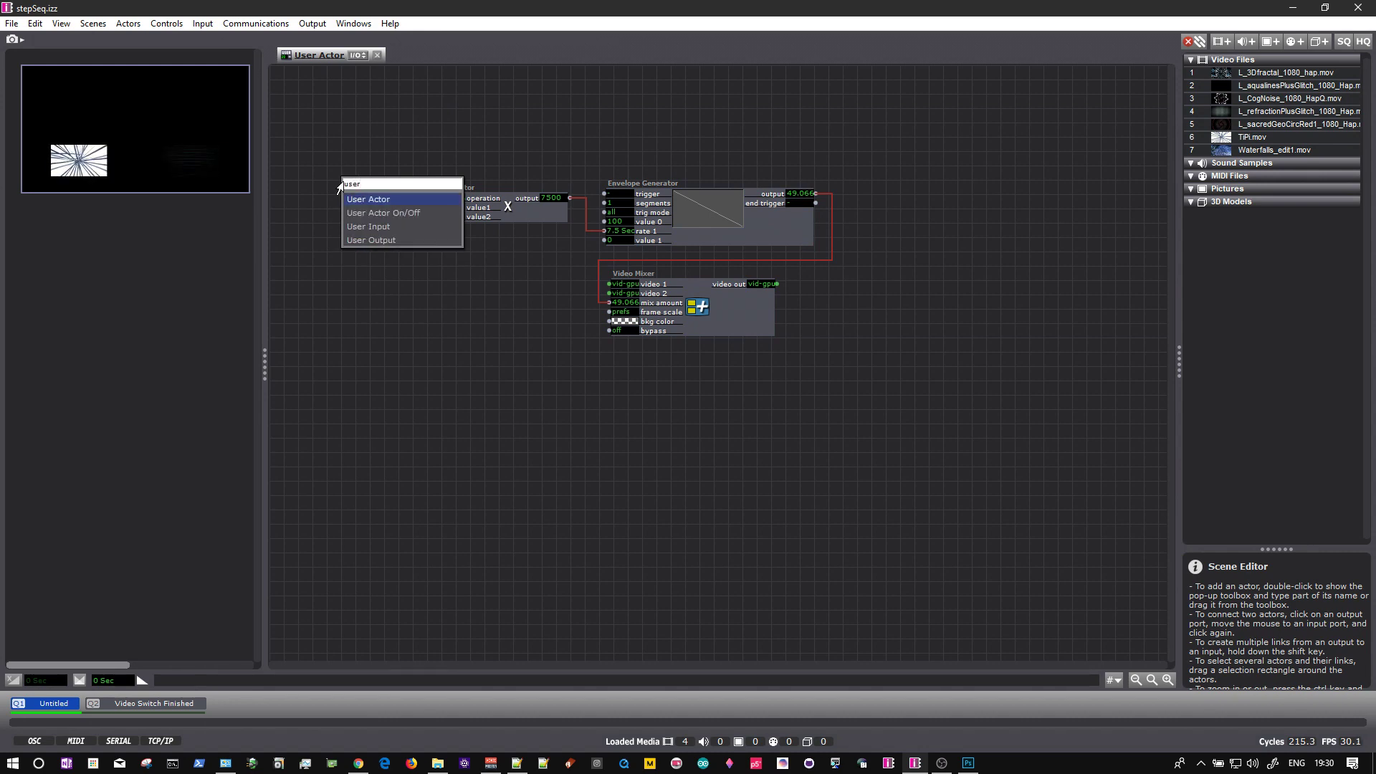
{"action": "left_click", "coordinate": [358, 226]}
{"action": "mouse_move", "coordinate": [368, 208]}
{"action": "left_mouse_down"}
{"action": "mouse_move", "coordinate": [394, 206]}
{"action": "mouse_move", "coordinate": [371, 205]}
{"action": "left_mouse_up"}
{"action": "left_click", "coordinate": [595, 144]}
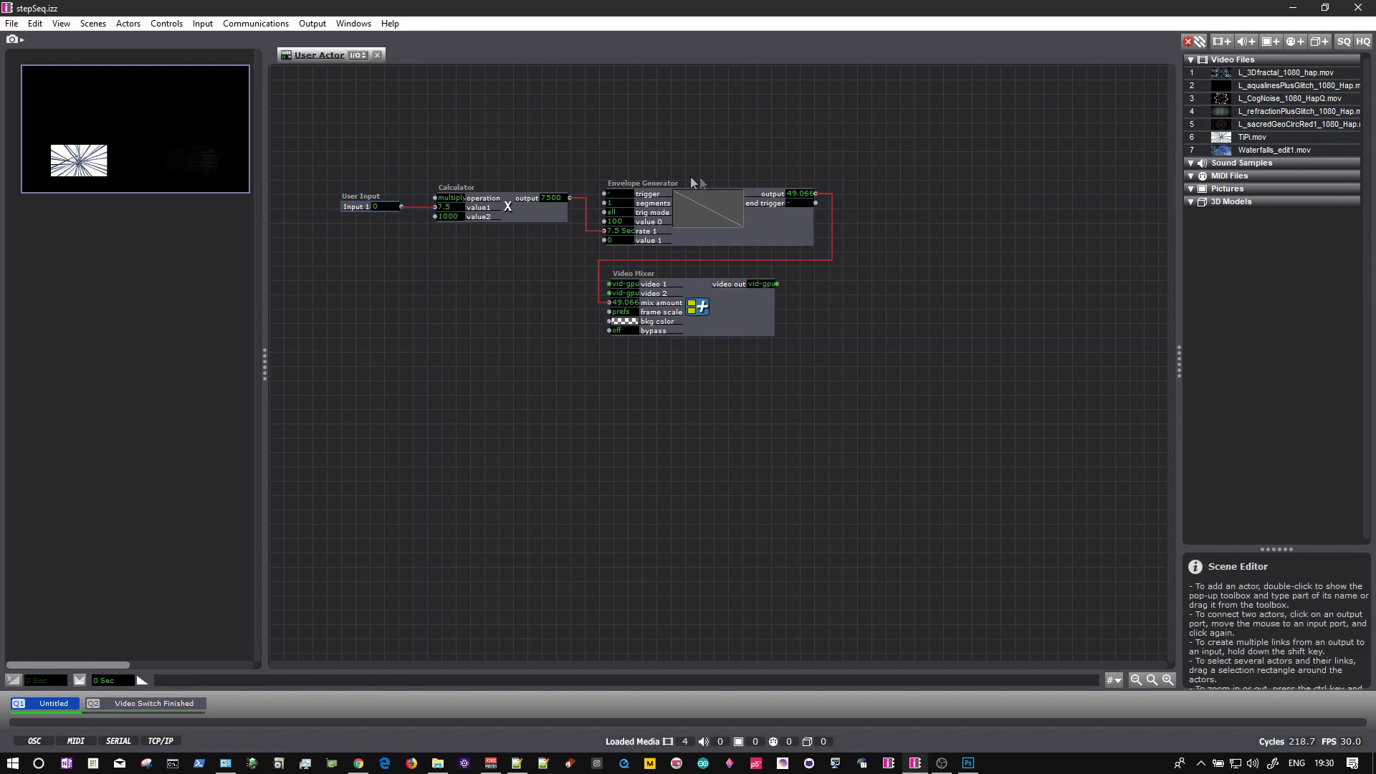
Add a User Input above the Calculator, link it to the Envelope Generator's trigger and lower it toward the Calculator
{"action": "double_click", "coordinate": [464, 111]}
{"action": "type", "text": "user"}
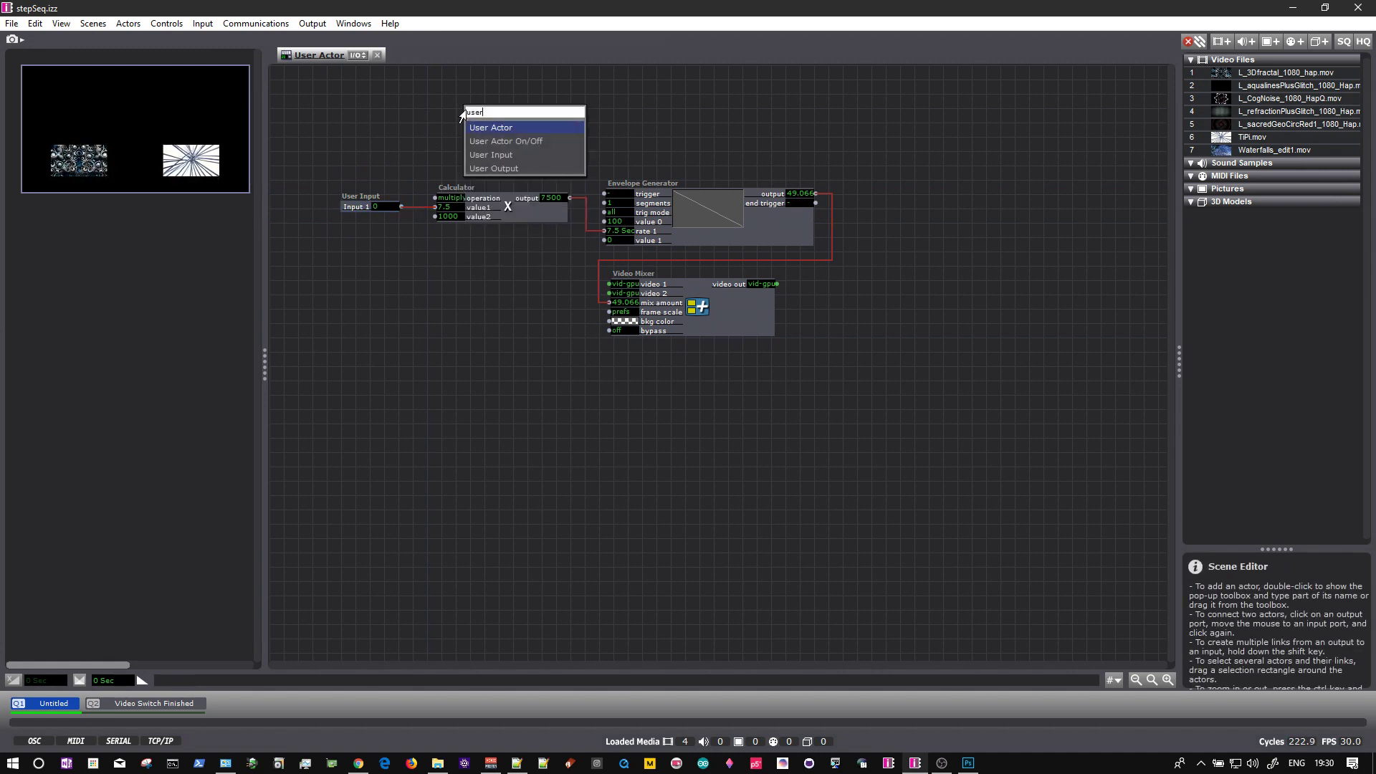
{"action": "left_click", "coordinate": [480, 158]}
{"action": "left_click", "coordinate": [521, 110]}
{"action": "left_click", "coordinate": [604, 194]}
{"action": "left_click_drag", "start_coordinate": [470, 109], "coordinate": [477, 165]}
Add two stacked User Inputs beside the Video Mixer and link them to its video 1 and video 2 inputs
{"action": "double_click", "coordinate": [378, 313]}
{"action": "type", "text": "user"}
{"action": "left_click", "coordinate": [389, 353]}
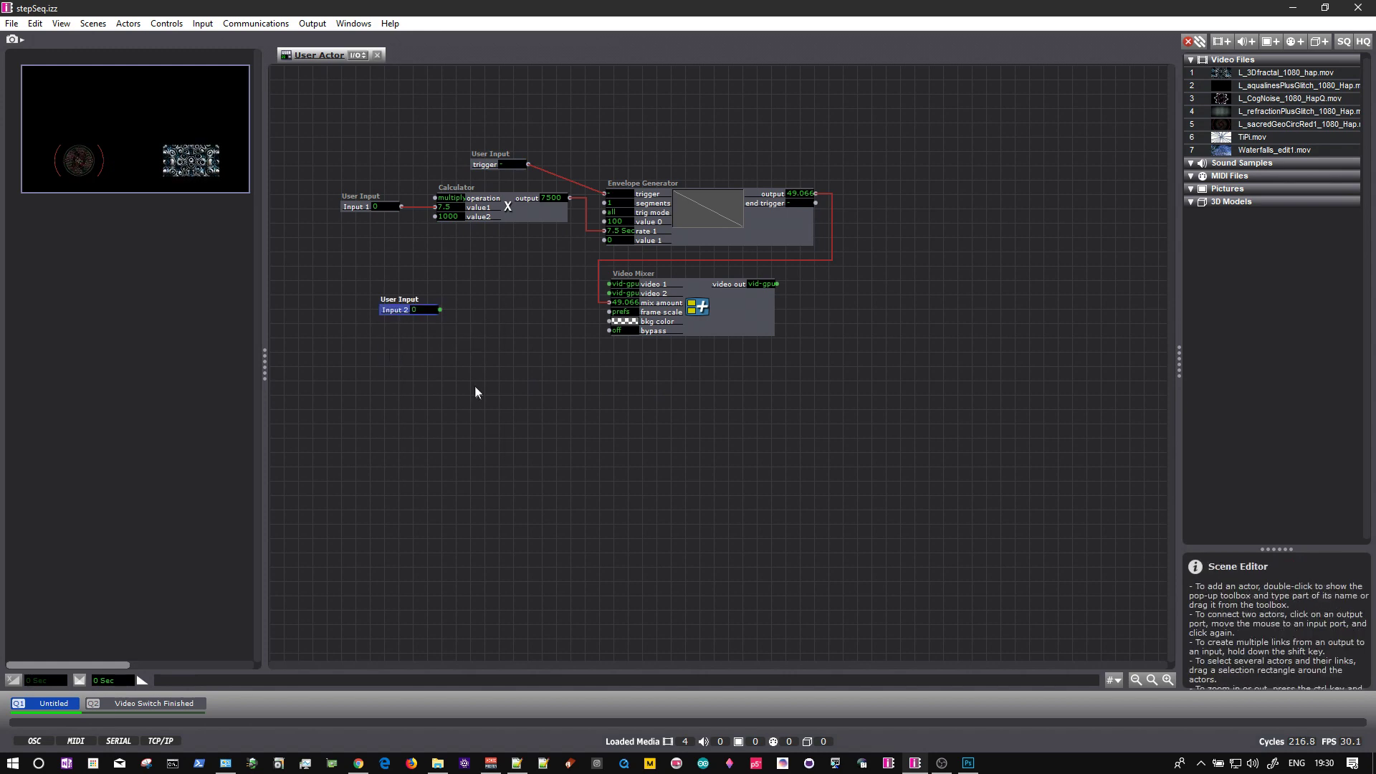
{"action": "left_click_drag", "start_coordinate": [404, 325], "coordinate": [401, 332]}
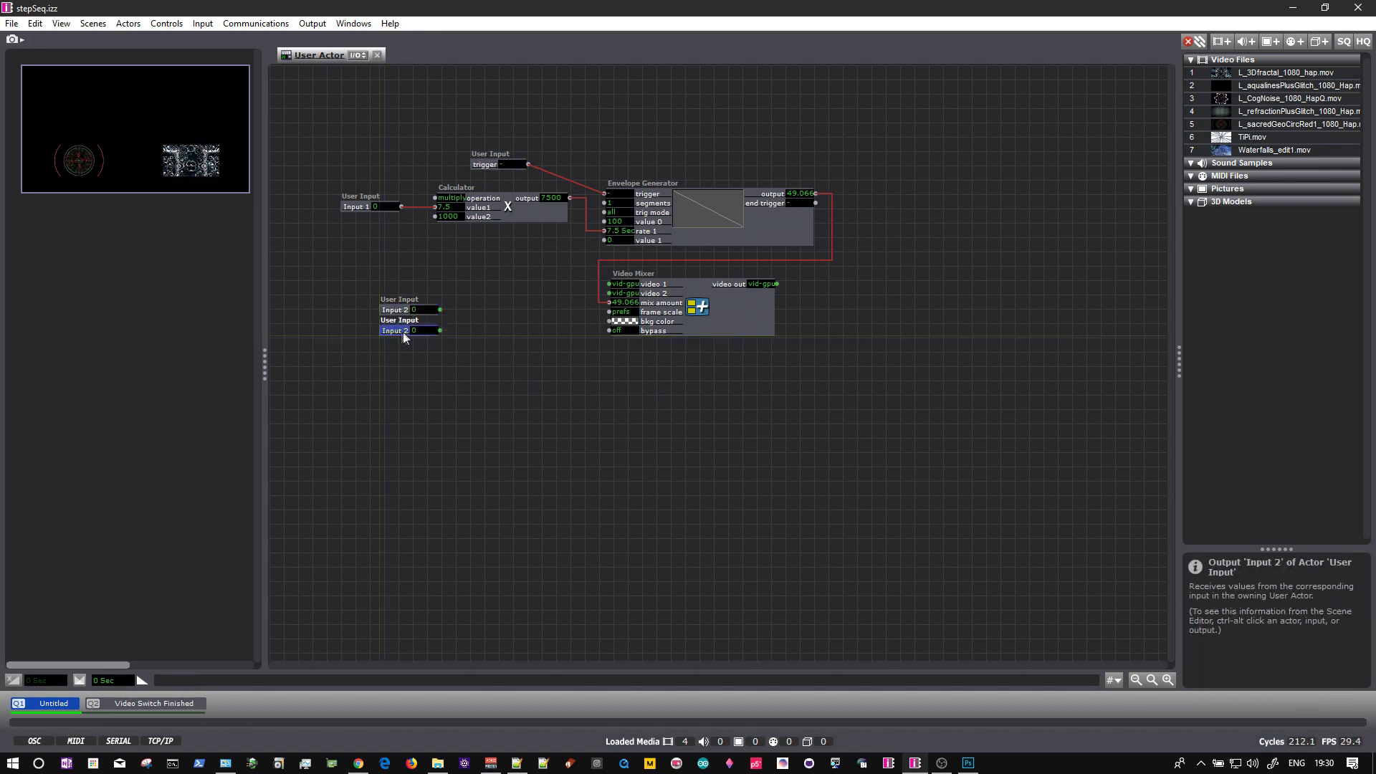
{"action": "left_click", "coordinate": [440, 309]}
{"action": "left_click", "coordinate": [608, 284]}
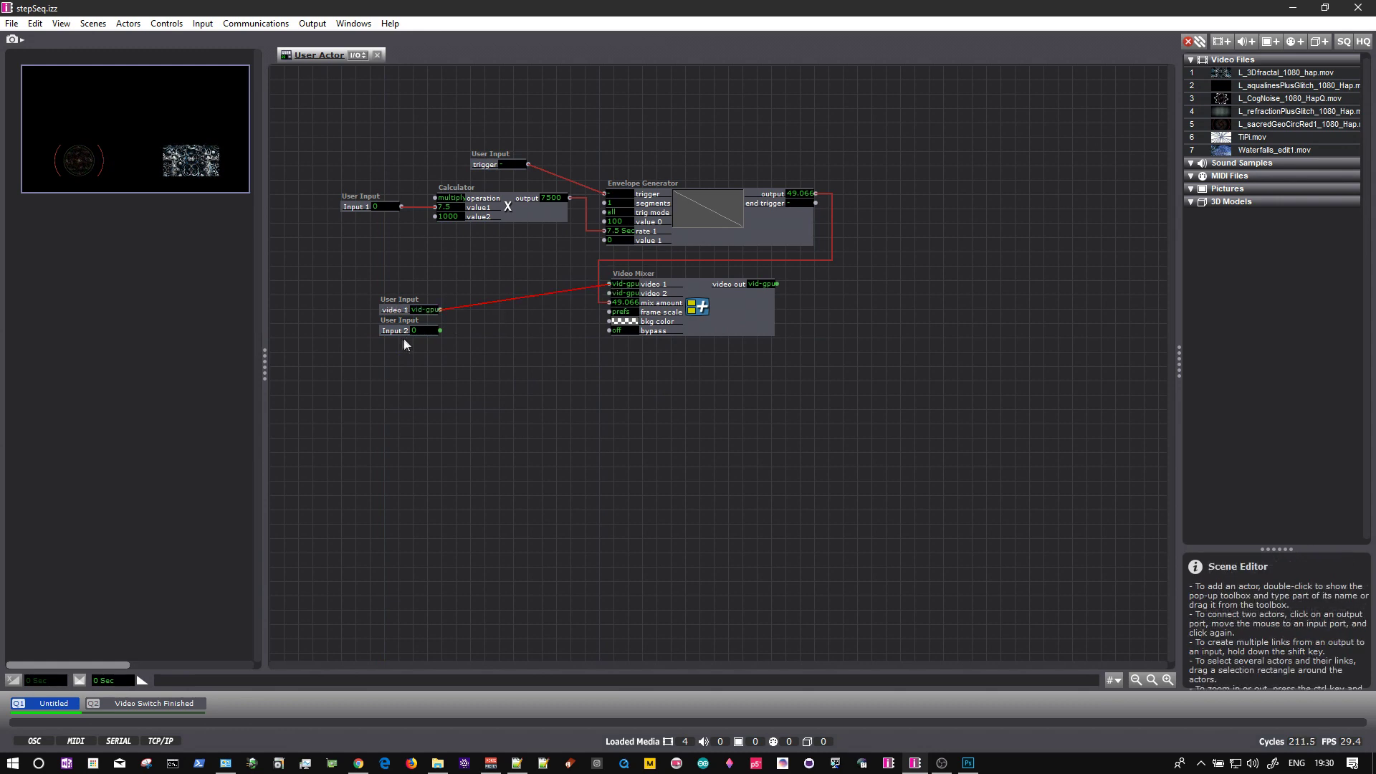
{"action": "left_click", "coordinate": [439, 331]}
{"action": "left_click", "coordinate": [609, 293]}
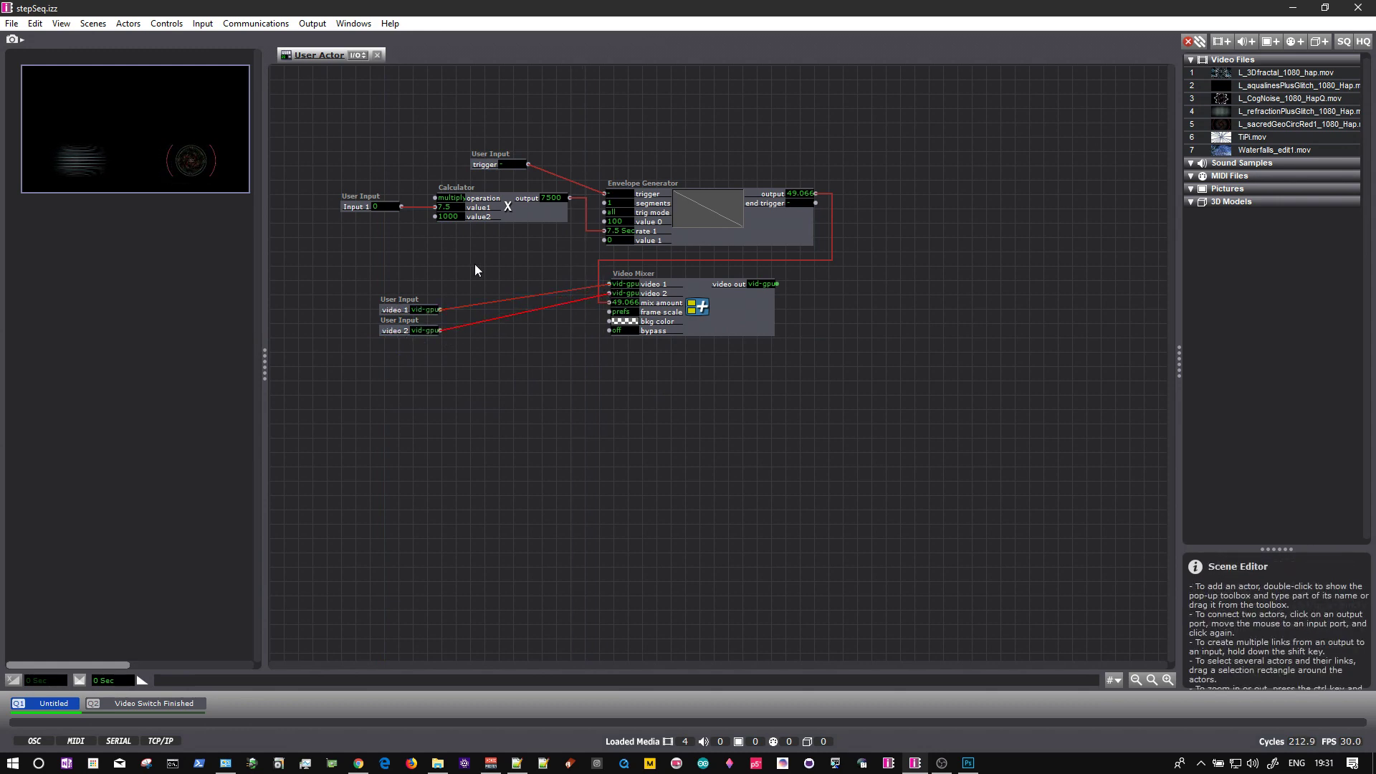
Add a User Output linked from the Video Mixer's video out, and close the User Actor, saving and updating all instances
{"action": "double_click", "coordinate": [843, 316]}
{"action": "type", "text": "user"}
{"action": "left_click", "coordinate": [867, 373]}
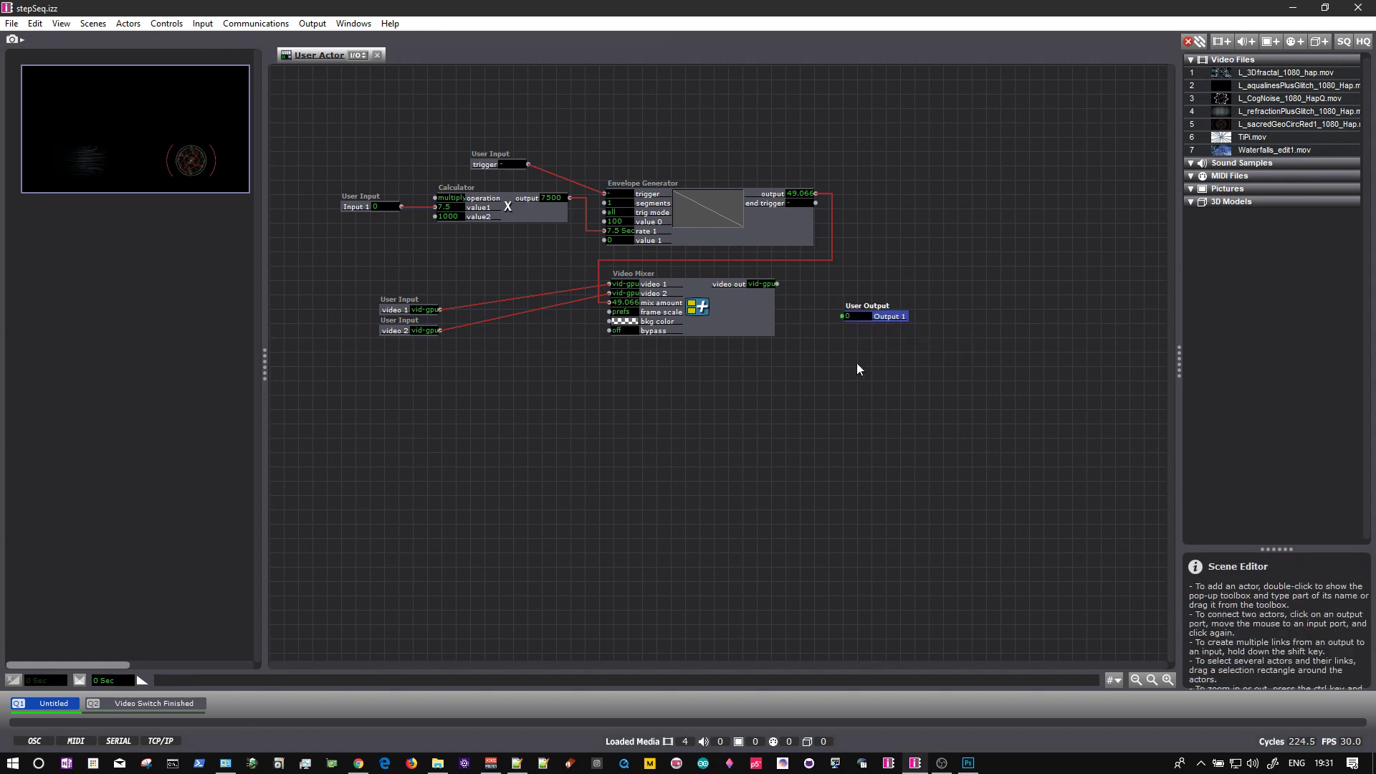
{"action": "left_click", "coordinate": [776, 284]}
{"action": "left_click", "coordinate": [843, 316]}
{"action": "left_click", "coordinate": [378, 55]}
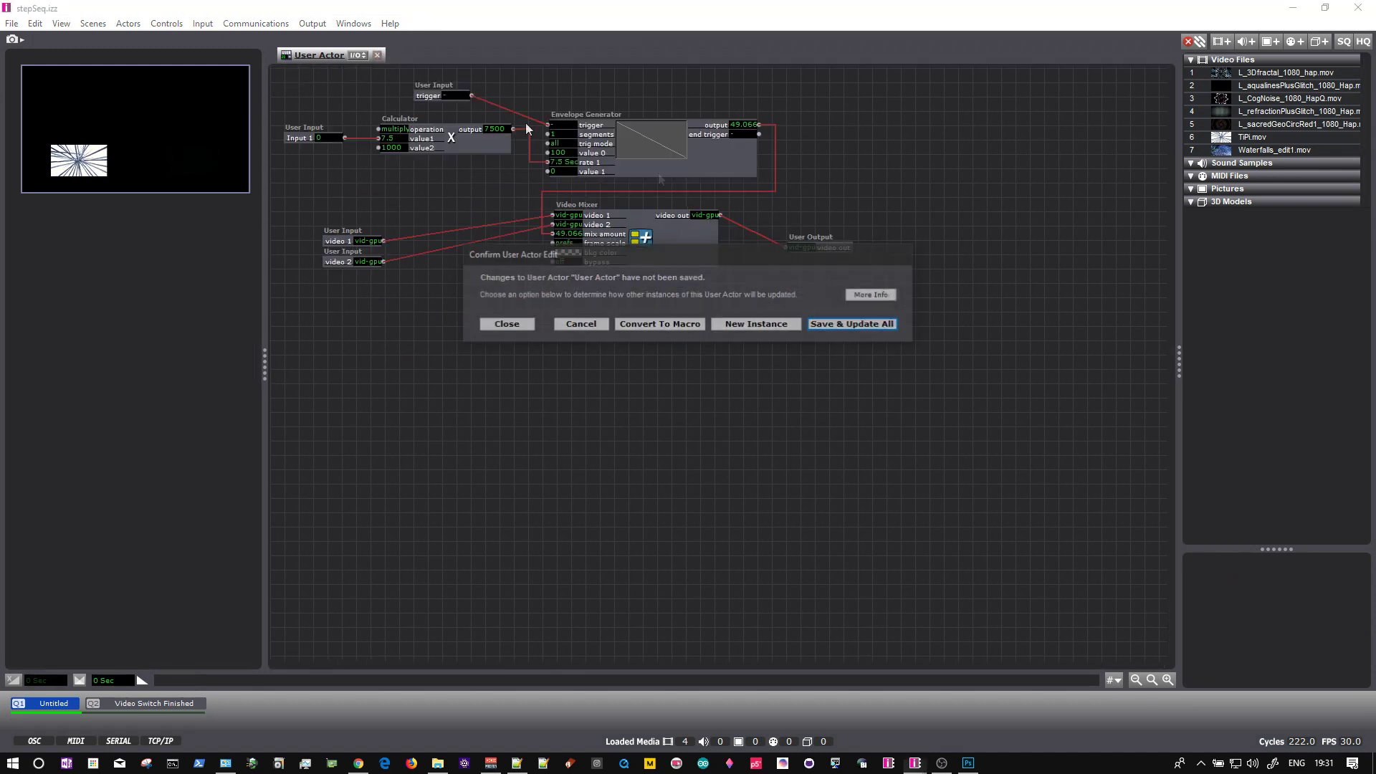
{"action": "left_click", "coordinate": [837, 324]}
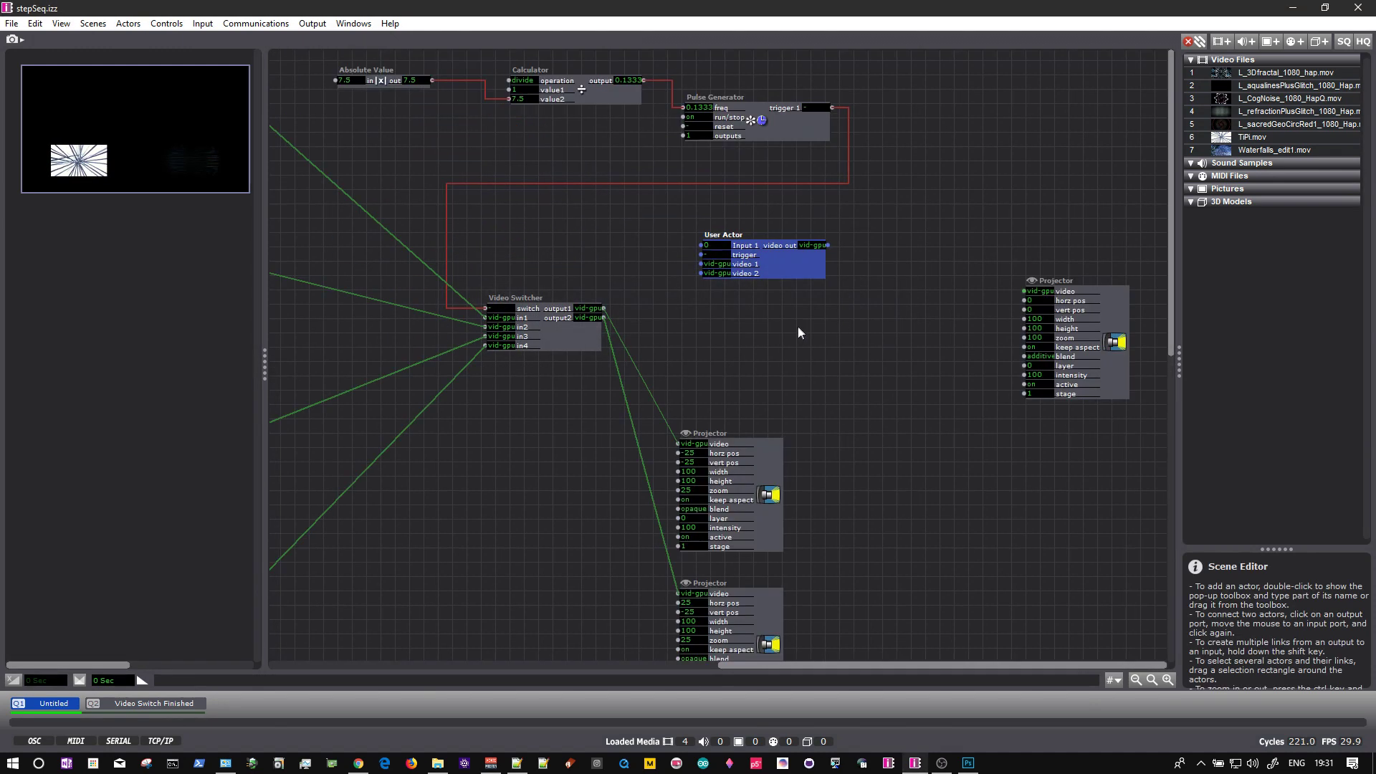
Rename the User Actor as Video CrossFader
{"action": "right_click", "coordinate": [738, 233]}
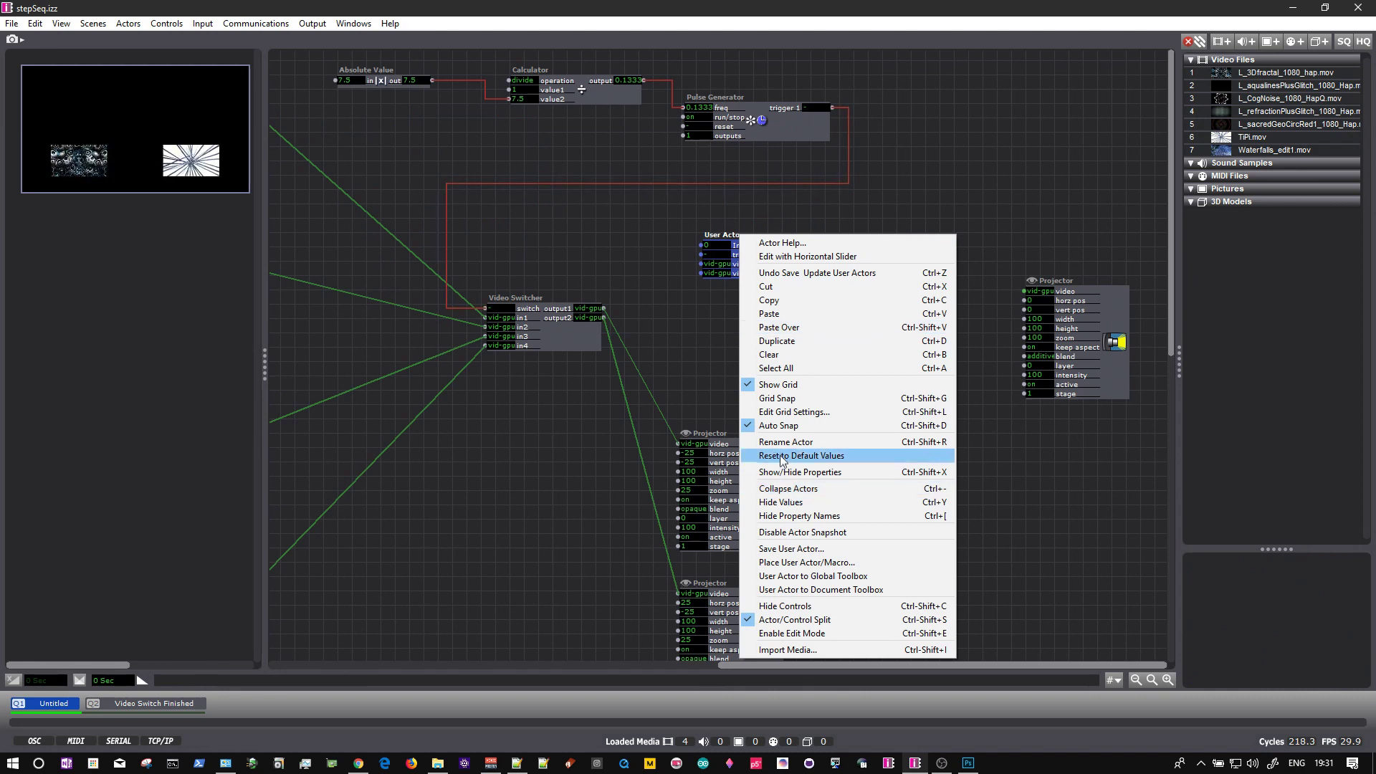
{"action": "left_click", "coordinate": [778, 442]}
{"action": "type", "text": "Vid"}
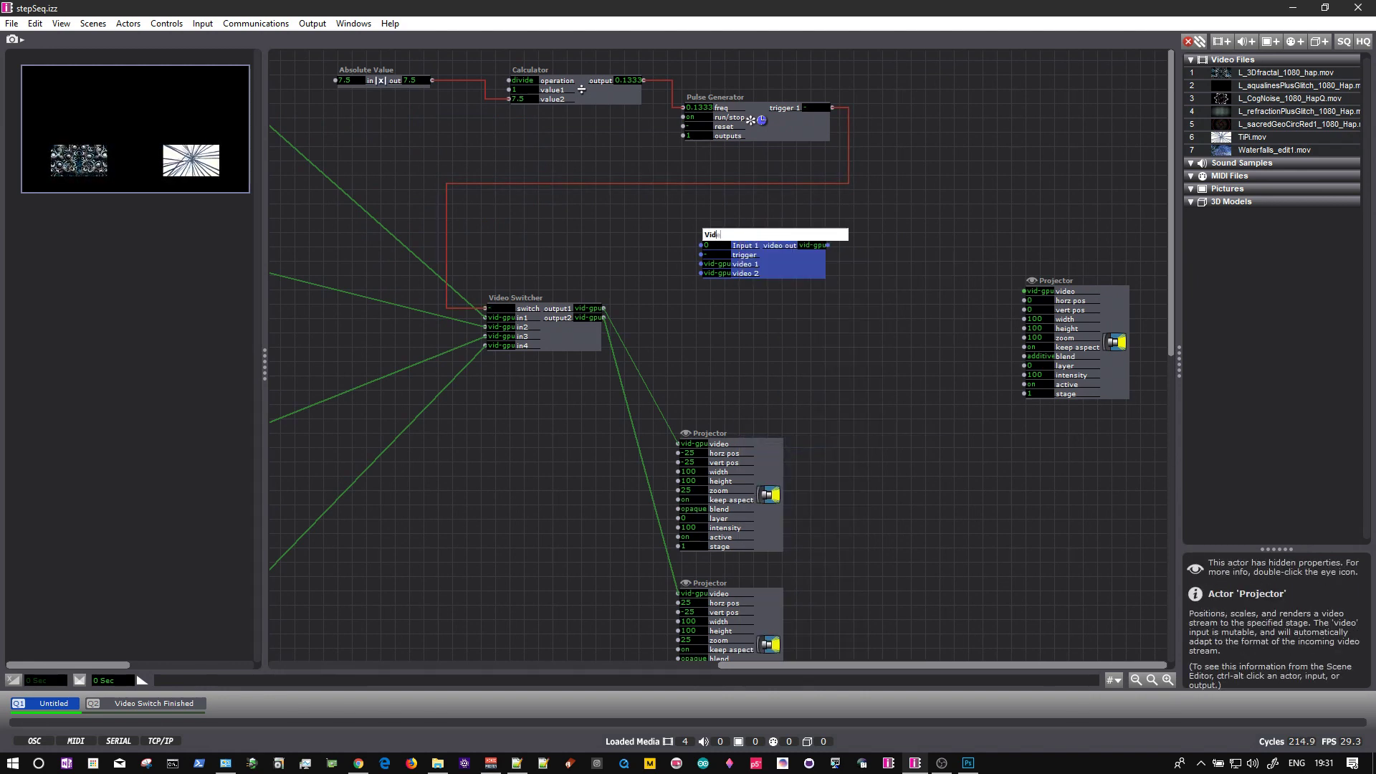
{"action": "type", "text": "eo Cross"}
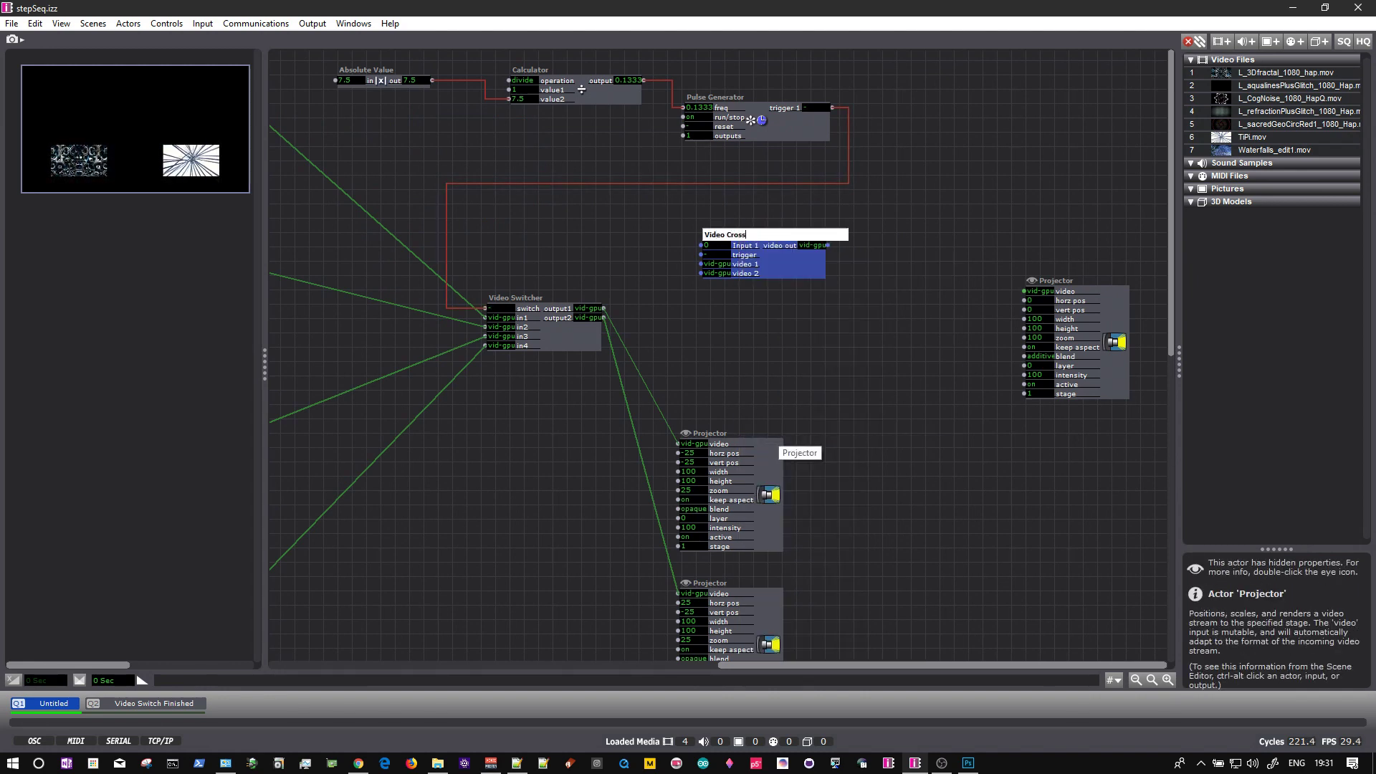
{"action": "type", "text": "Fader"}
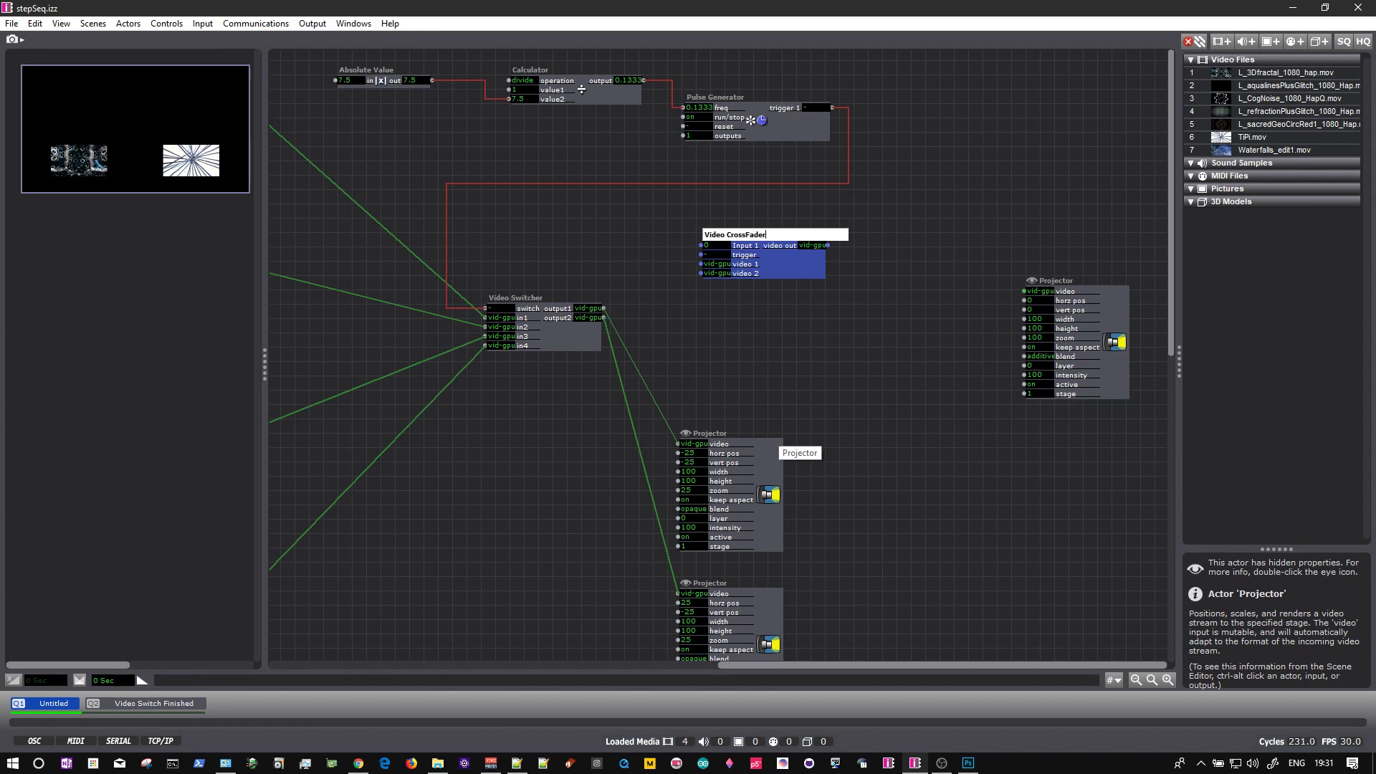
{"action": "key", "text": "Return"}
Move the Video CrossFader beside the Video Switcher and link the switcher's output1 and output2 to video 1 and video 2
{"action": "left_click_drag", "start_coordinate": [797, 238], "coordinate": [784, 316]}
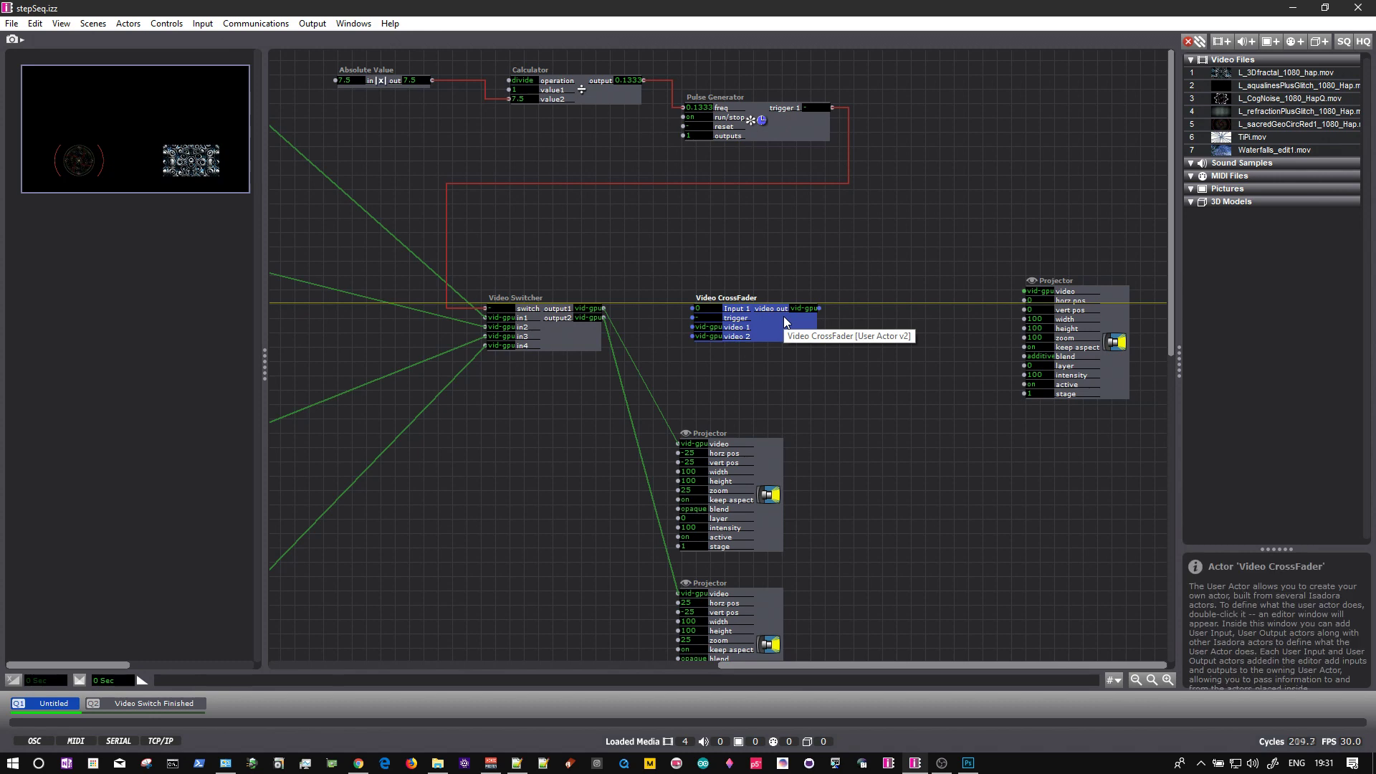
{"action": "left_click", "coordinate": [603, 309]}
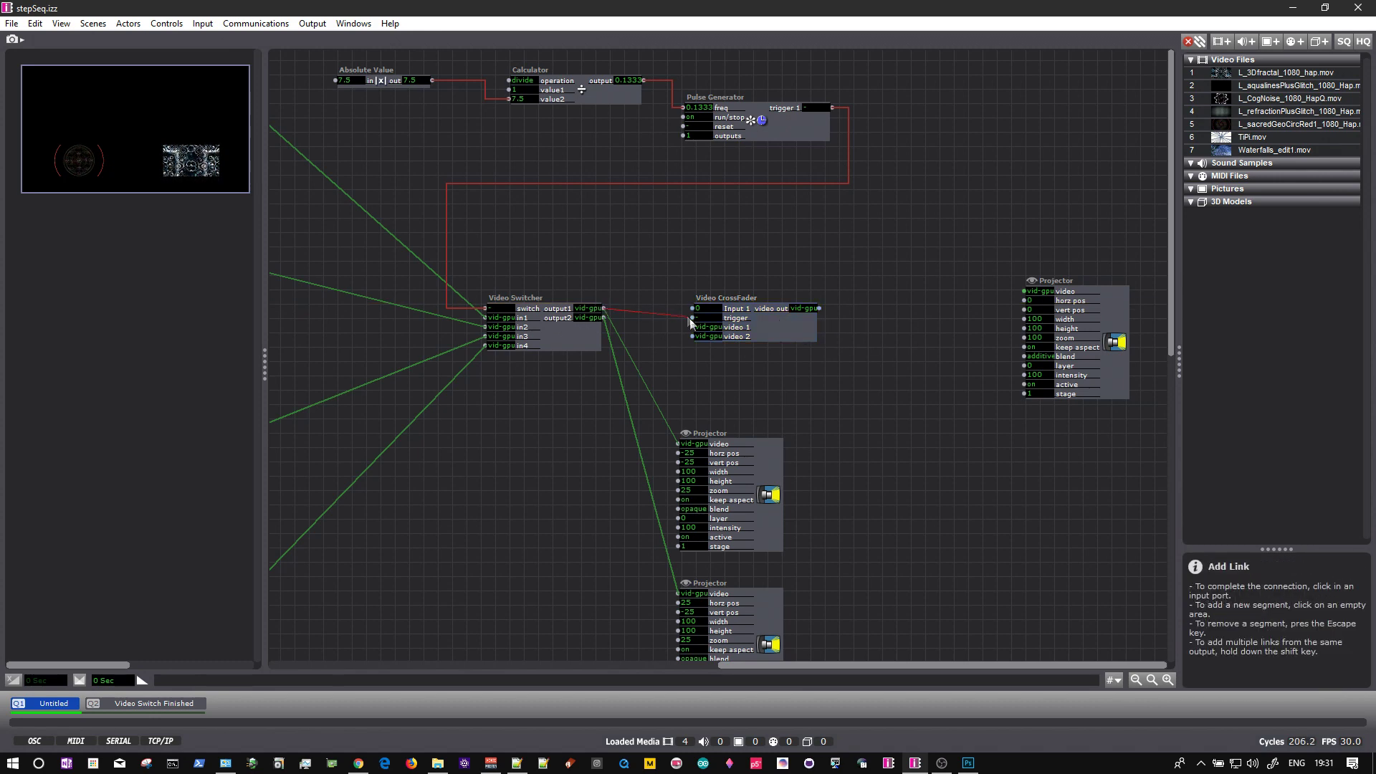
{"action": "left_click", "coordinate": [692, 327]}
{"action": "left_click", "coordinate": [604, 317]}
{"action": "left_click", "coordinate": [692, 336]}
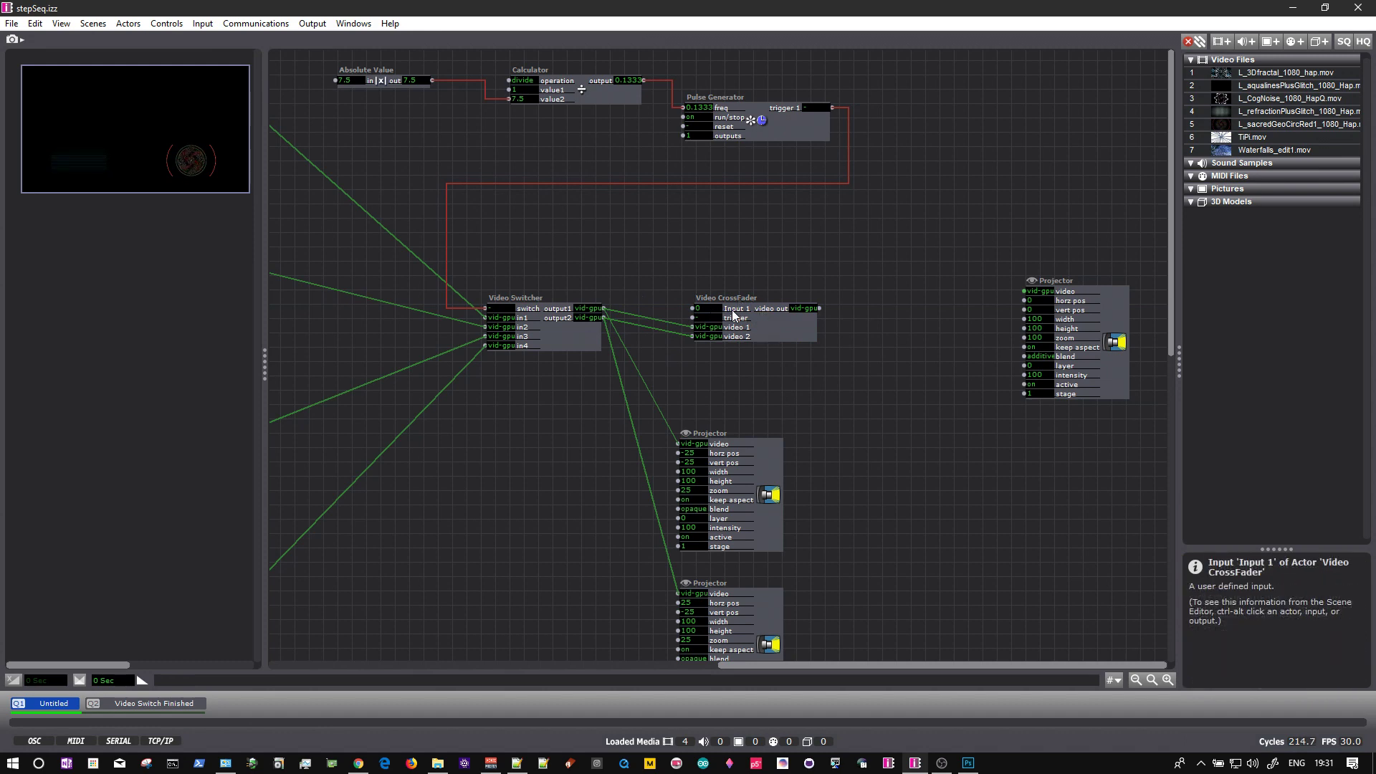
Rename the Video CrossFader's Input 1 as "Time [secs]" inside the actor, and save and update all instances
{"action": "double_click", "coordinate": [776, 335]}
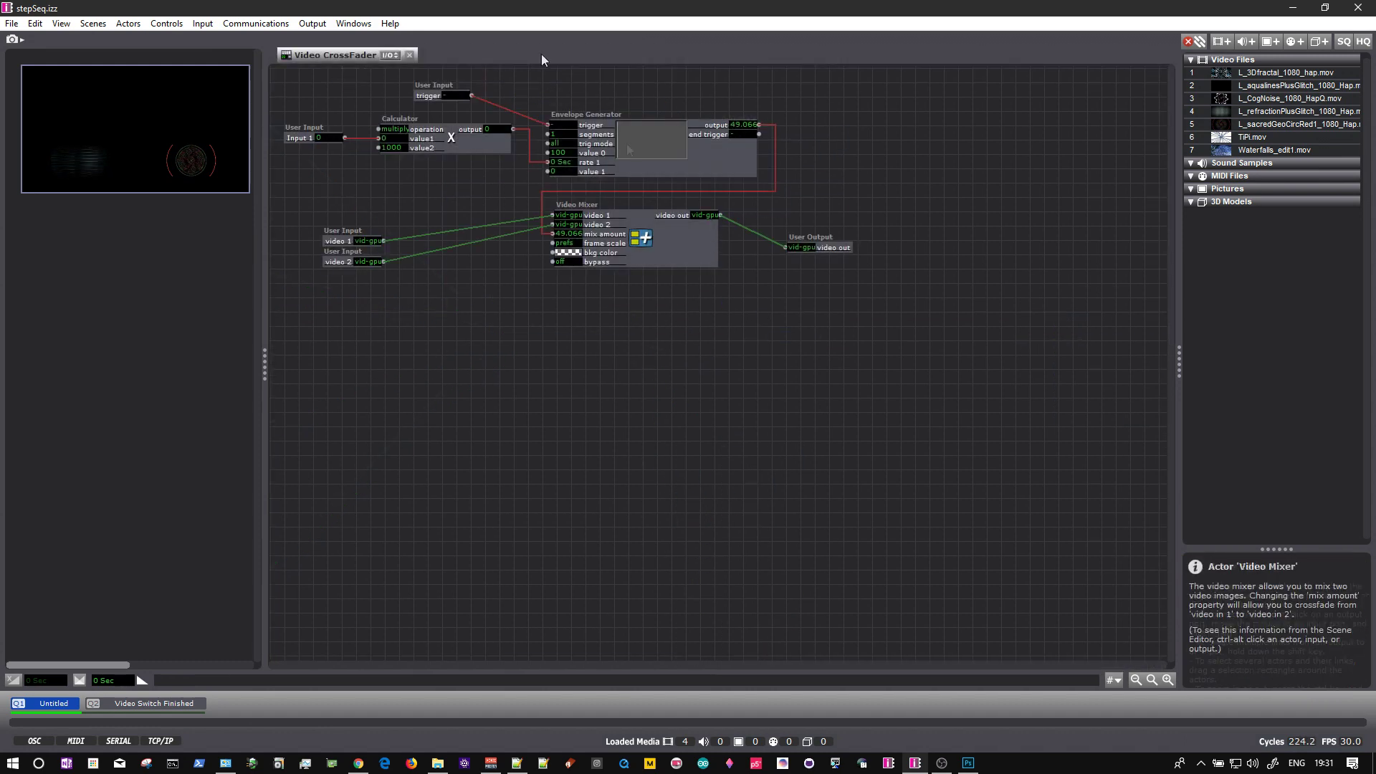
{"action": "double_click", "coordinate": [295, 140]}
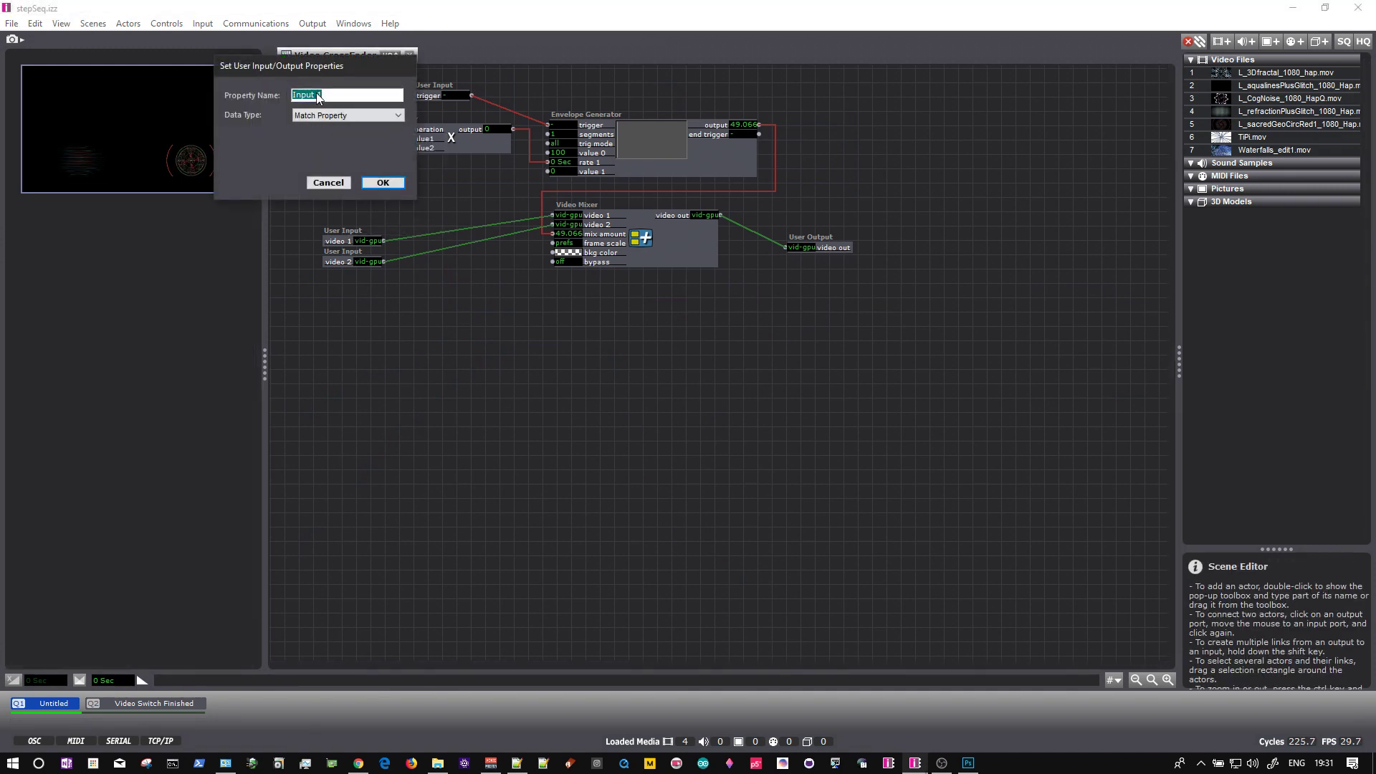
{"action": "type", "text": "Time [secs"}
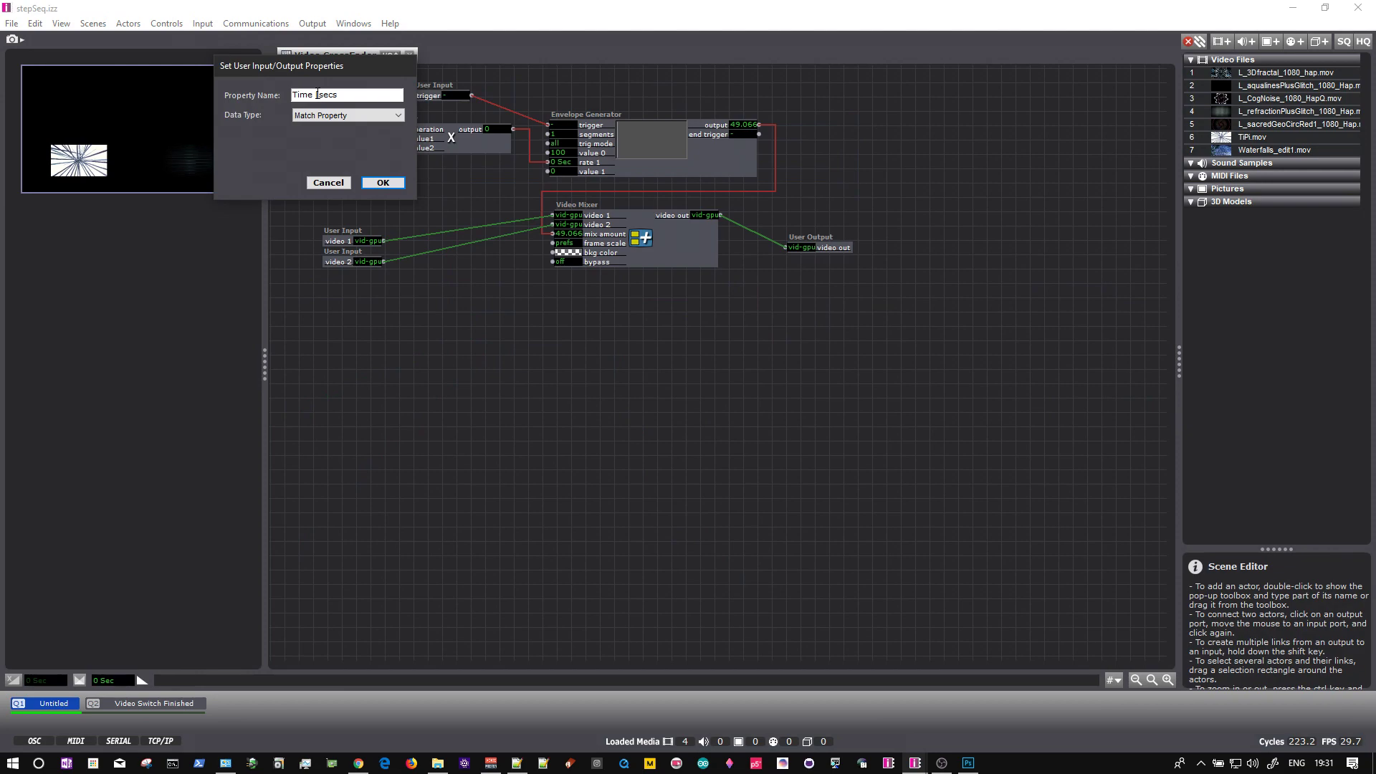
{"action": "left_click", "coordinate": [371, 184]}
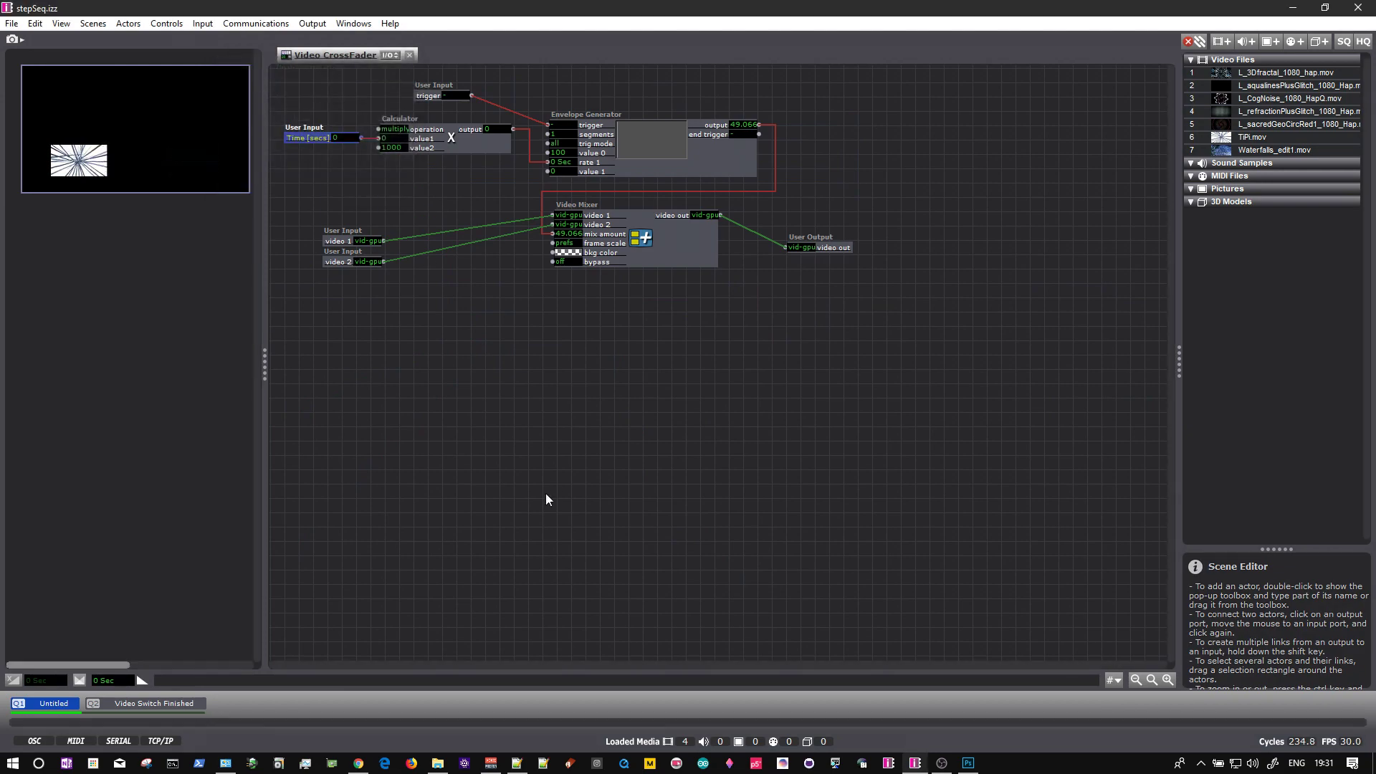
{"action": "left_click", "coordinate": [414, 54]}
{"action": "left_click", "coordinate": [836, 327]}
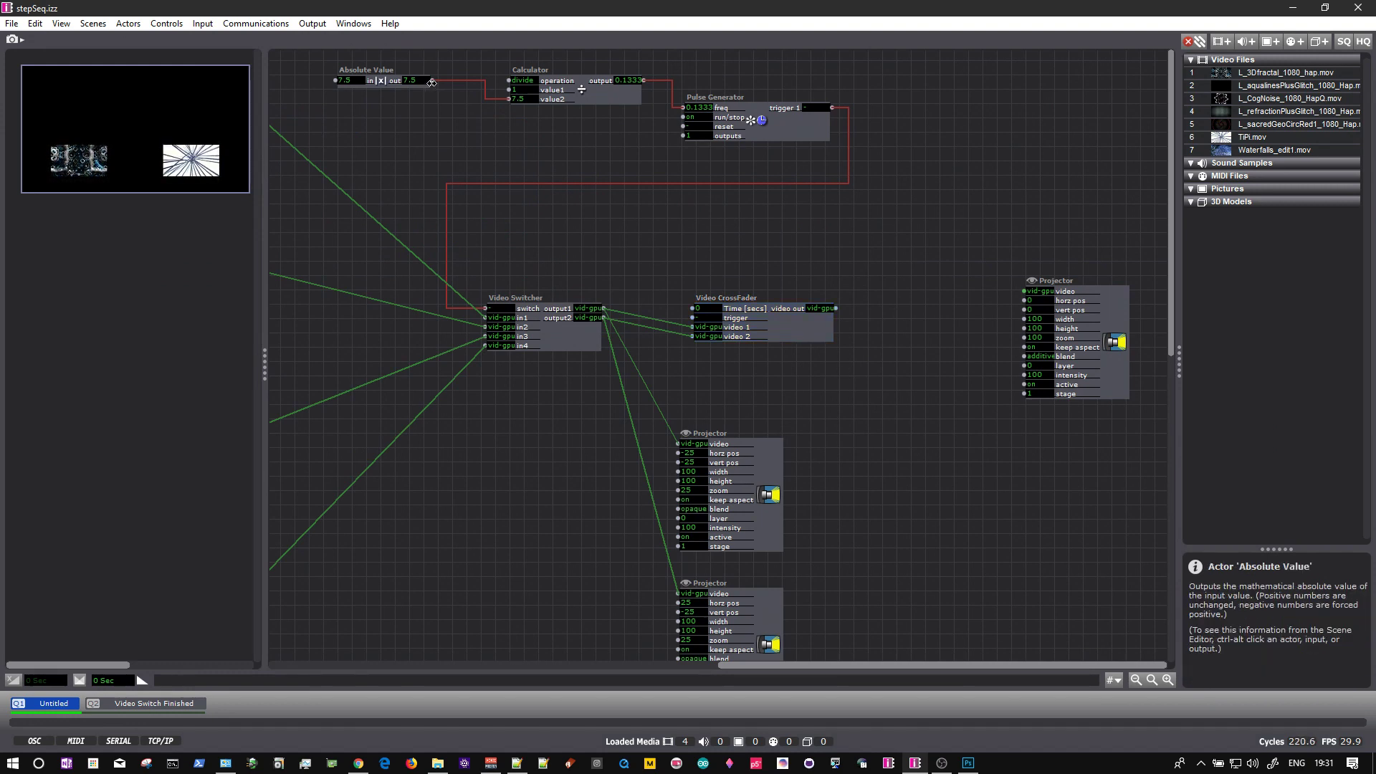
Cut the dividing Calculator and Pulse Generator from the scene and add a User Actor in their place
{"action": "left_click_drag", "start_coordinate": [751, 153], "coordinate": [569, 58]}
{"action": "key", "text": "Delete"}
{"action": "double_click", "coordinate": [574, 89]}
{"action": "type", "text": "user"}
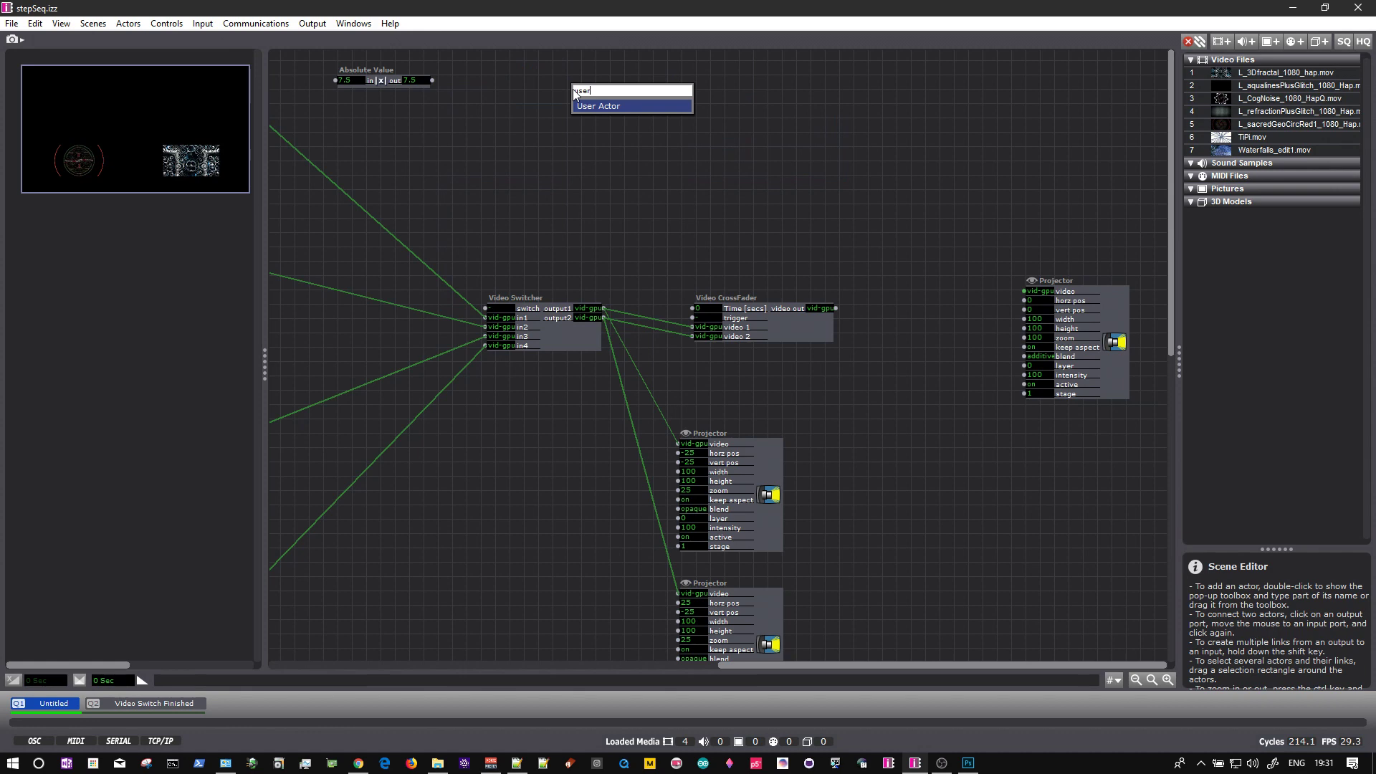
{"action": "key", "text": "Return"}
Open the new User Actor, paste the cut Calculator and Pulse Generator into it and move them toward the middle
{"action": "double_click", "coordinate": [574, 87]}
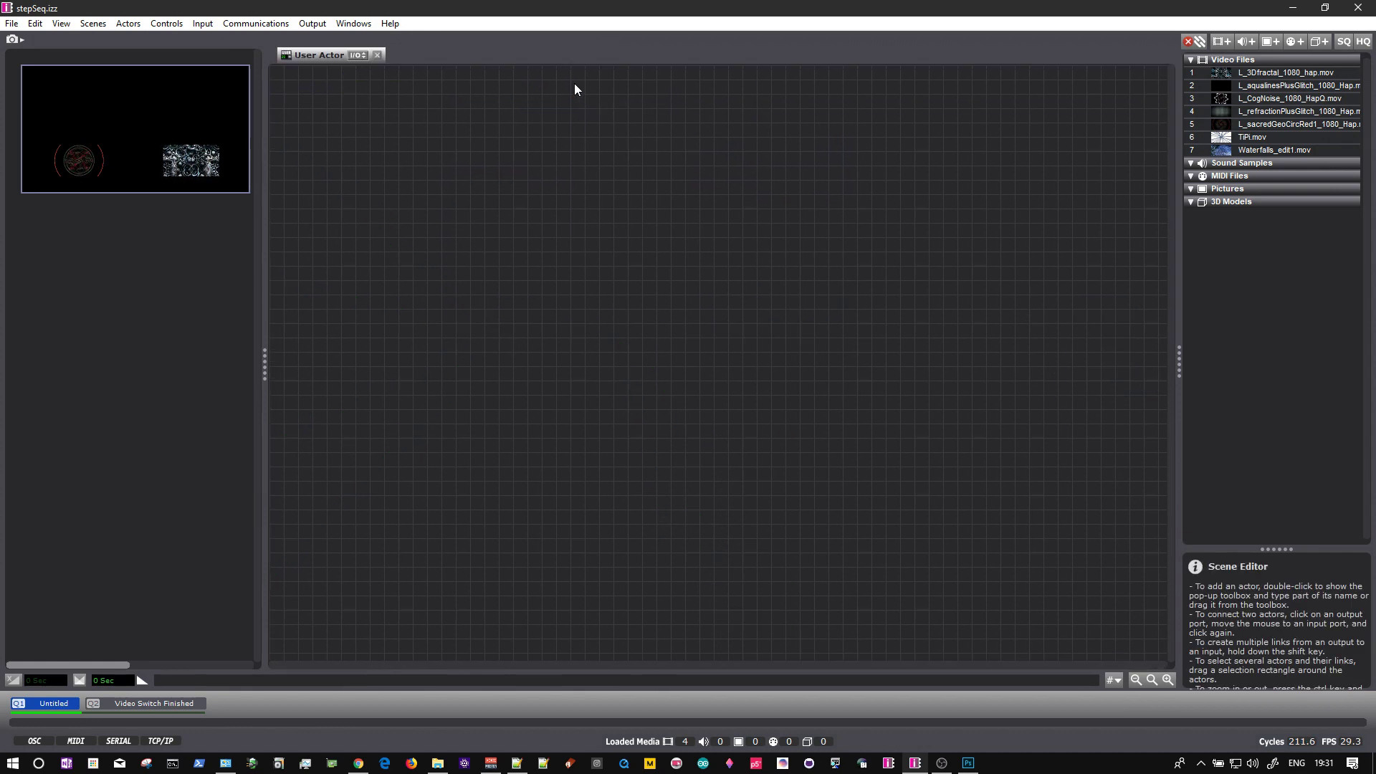
{"action": "double_click", "coordinate": [575, 130]}
{"action": "left_click", "coordinate": [532, 147]}
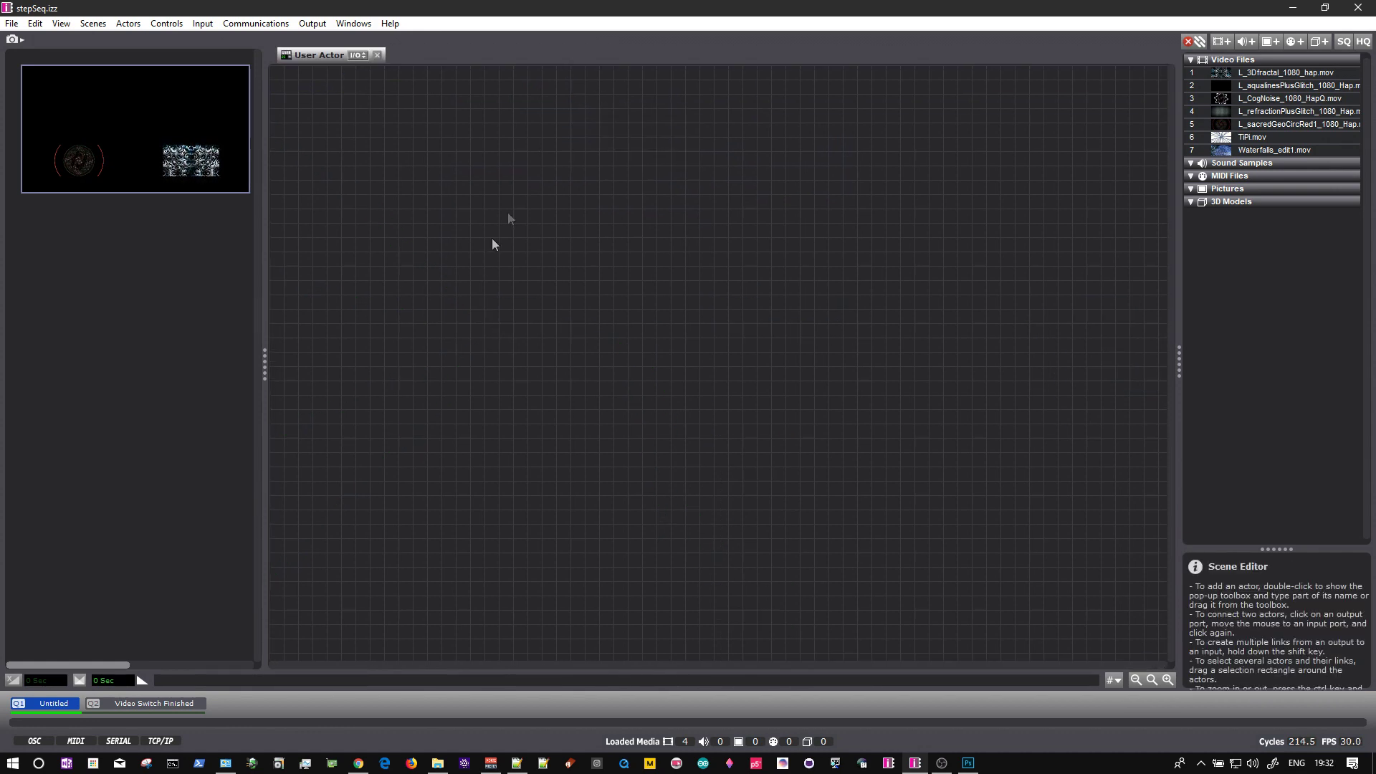
{"action": "key", "text": "ctrl+v"}
{"action": "left_click_drag", "start_coordinate": [1030, 136], "coordinate": [775, 376]}
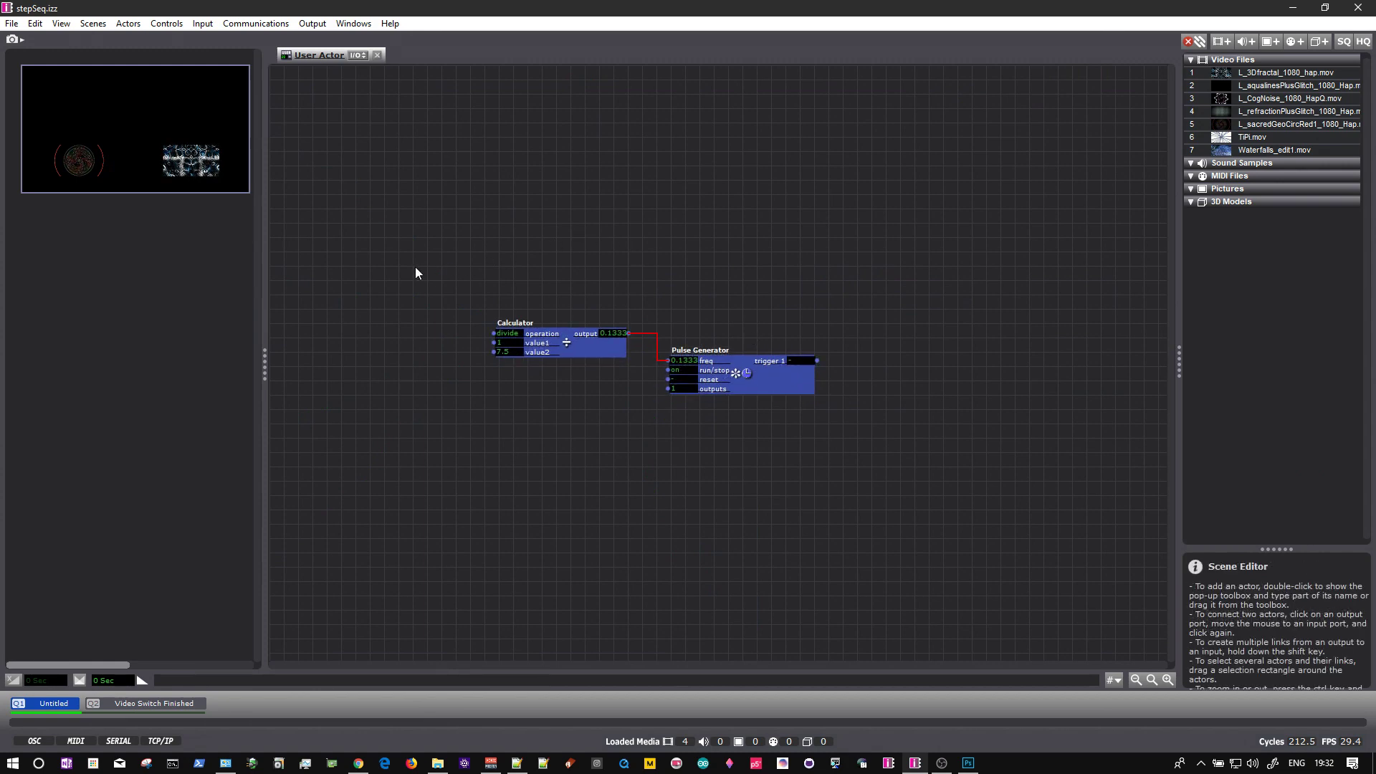
Add a User Input beside the dividing Calculator and link it to the Calculator's value1
{"action": "double_click", "coordinate": [413, 268]}
{"action": "type", "text": "user"}
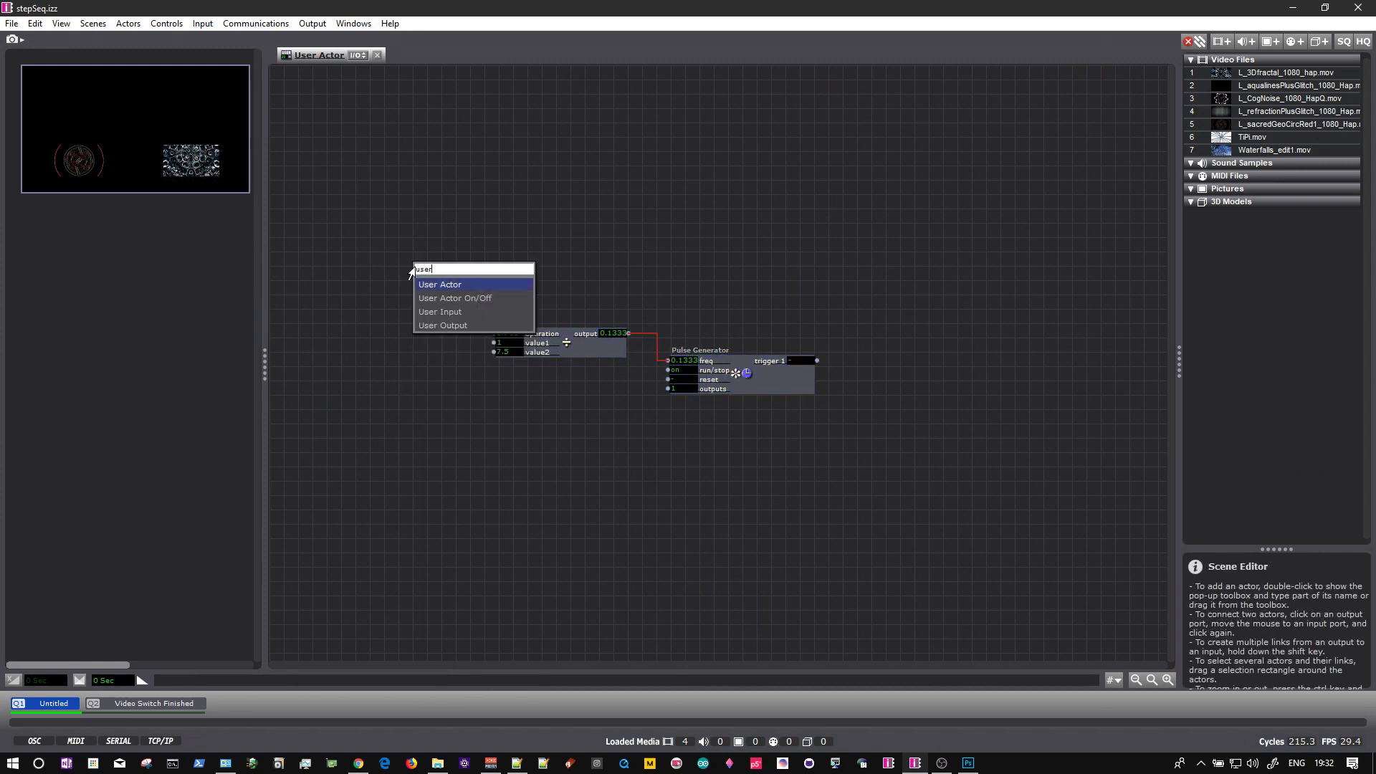
{"action": "left_click", "coordinate": [424, 312]}
{"action": "left_click_drag", "start_coordinate": [441, 263], "coordinate": [401, 325]}
{"action": "left_click", "coordinate": [438, 334]}
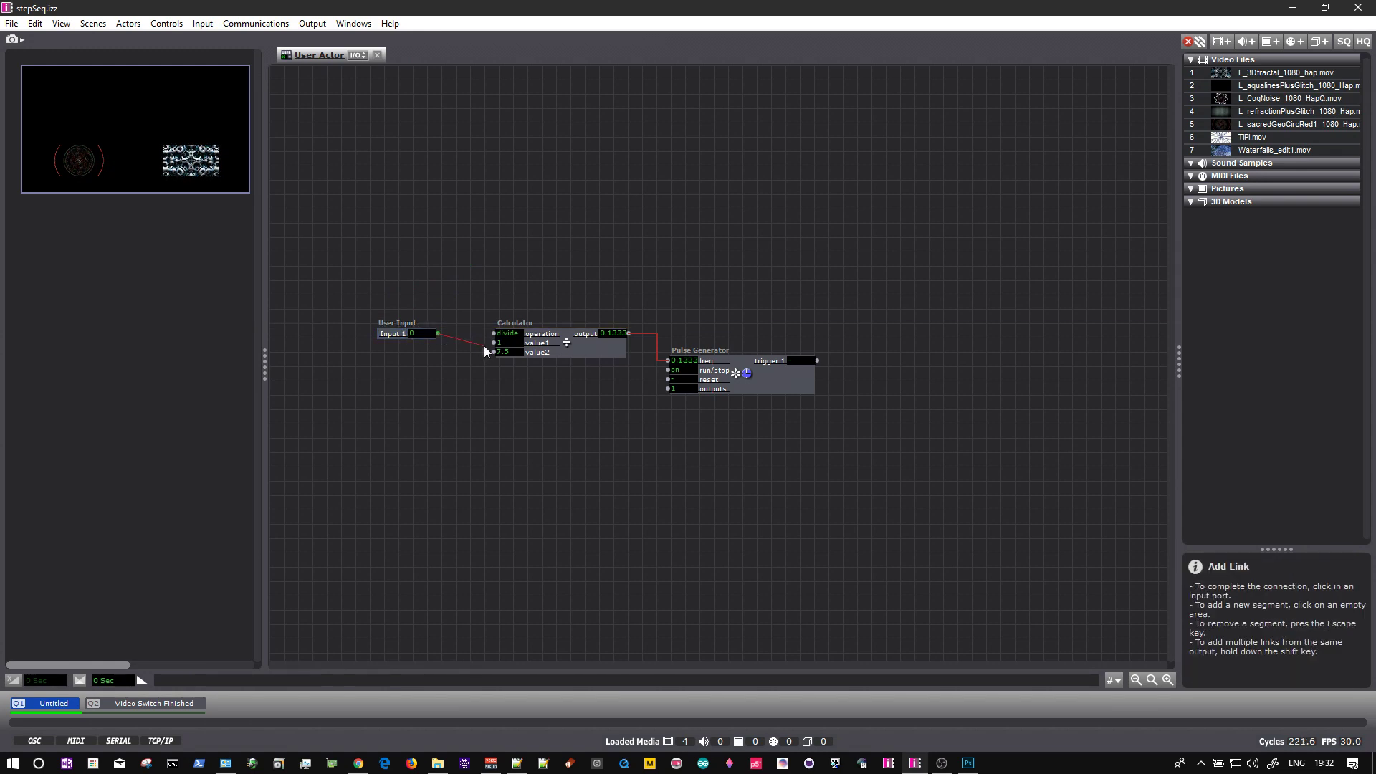
{"action": "left_click", "coordinate": [492, 344]}
Reroute the User Input's link from the Calculator's value1 to value2, leaving its properties dialog without changes
{"action": "double_click", "coordinate": [385, 334]}
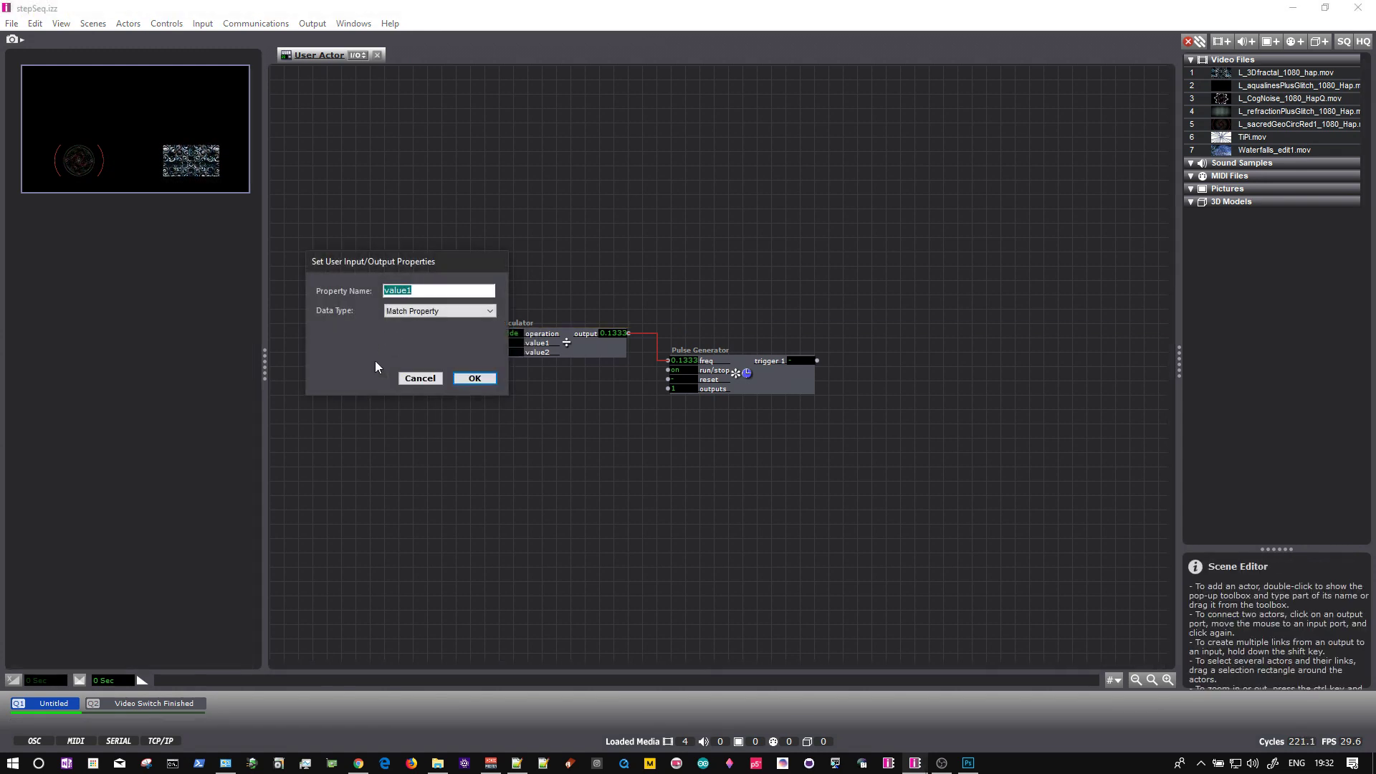
{"action": "left_click", "coordinate": [442, 380]}
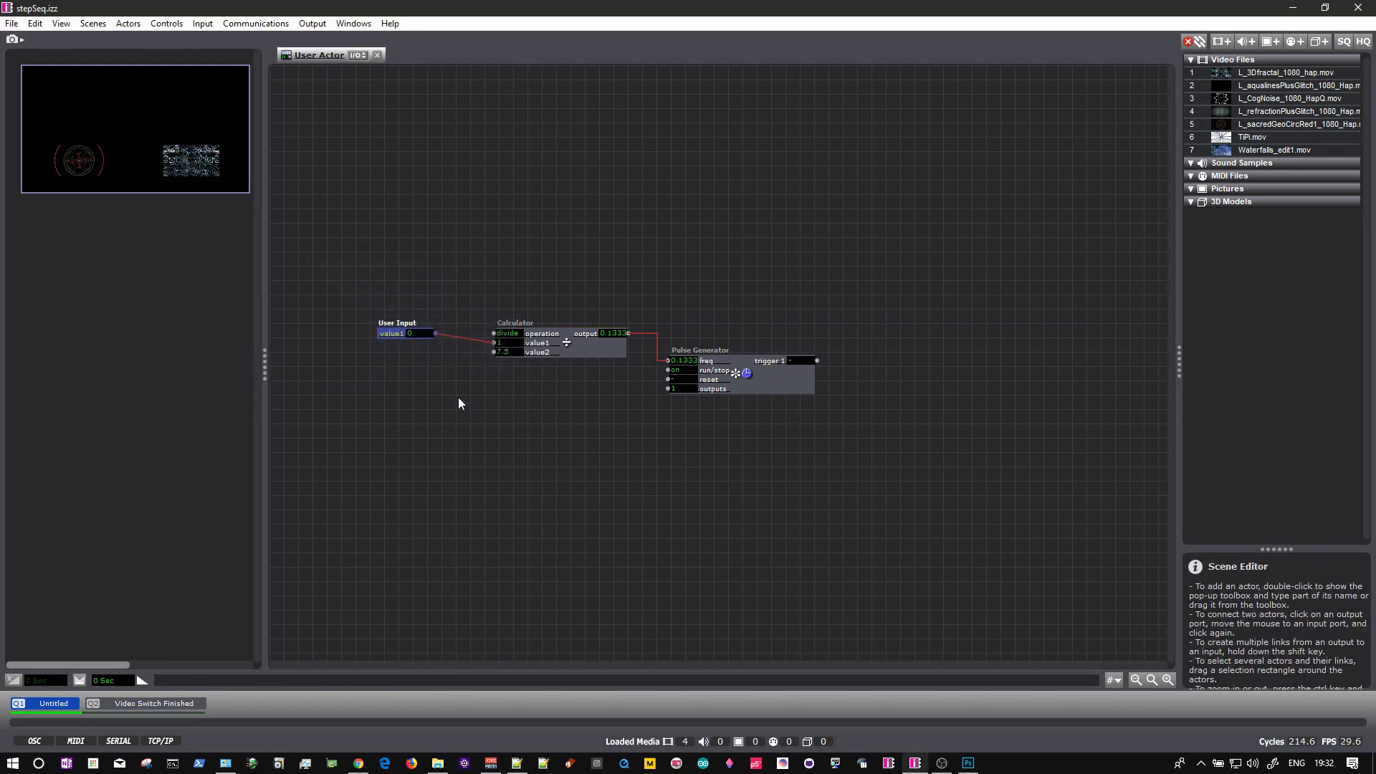
{"action": "left_click", "coordinate": [491, 343]}
{"action": "left_click", "coordinate": [495, 351]}
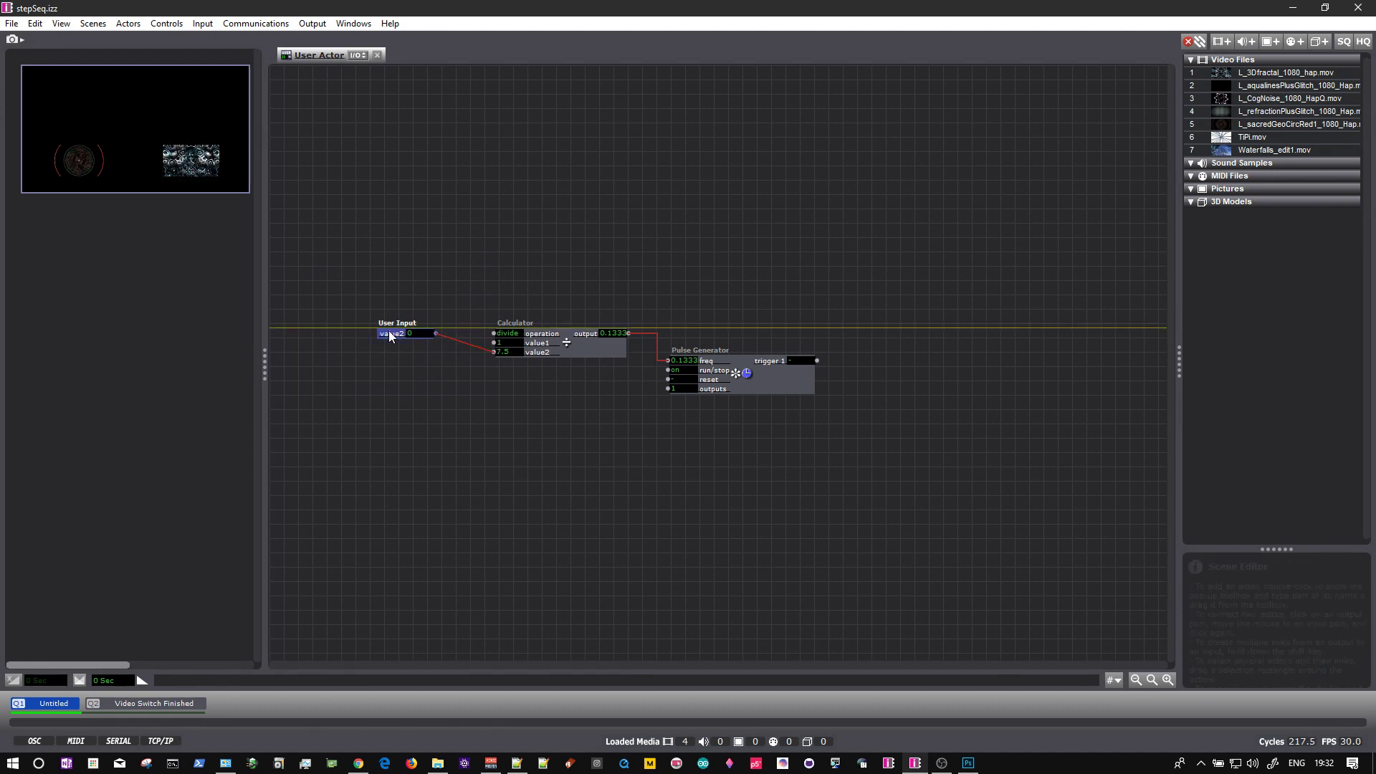
Rename the User Input linked to the dividing Calculator as "Time [secs]"
{"action": "double_click", "coordinate": [389, 329]}
{"action": "type", "text": "Time [secs"}
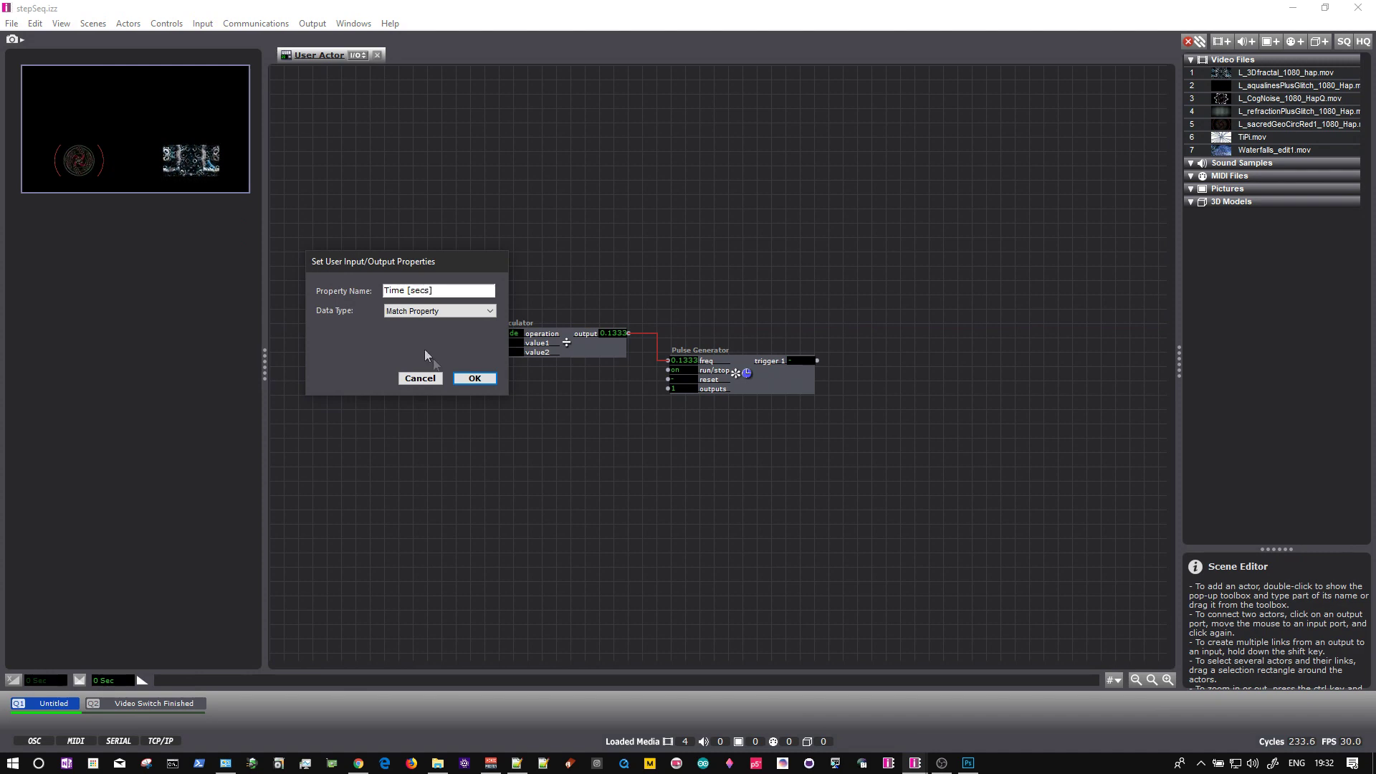
{"action": "left_click", "coordinate": [464, 382]}
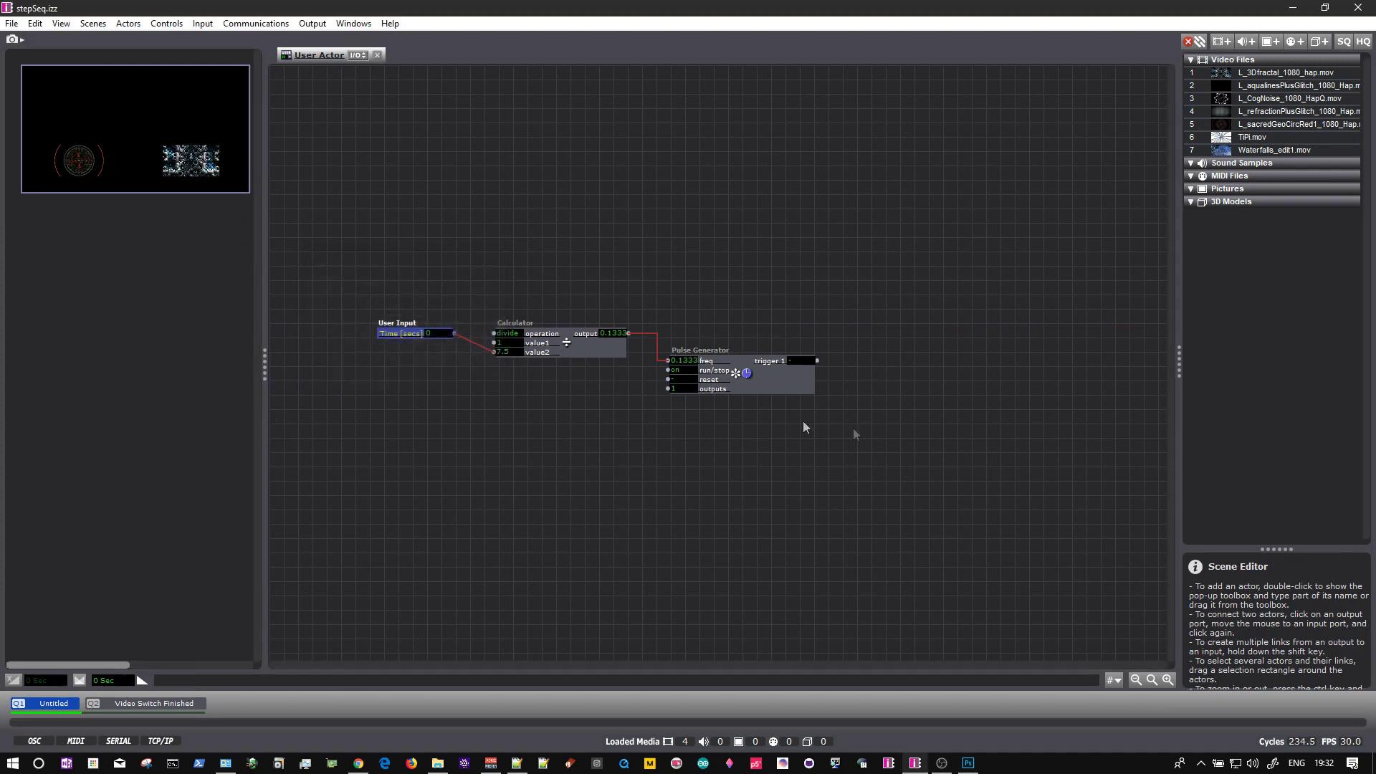
Add a User Output beside the Pulse Generator and link the generator's trigger 1 output to it
{"action": "double_click", "coordinate": [890, 339]}
{"action": "type", "text": "use"}
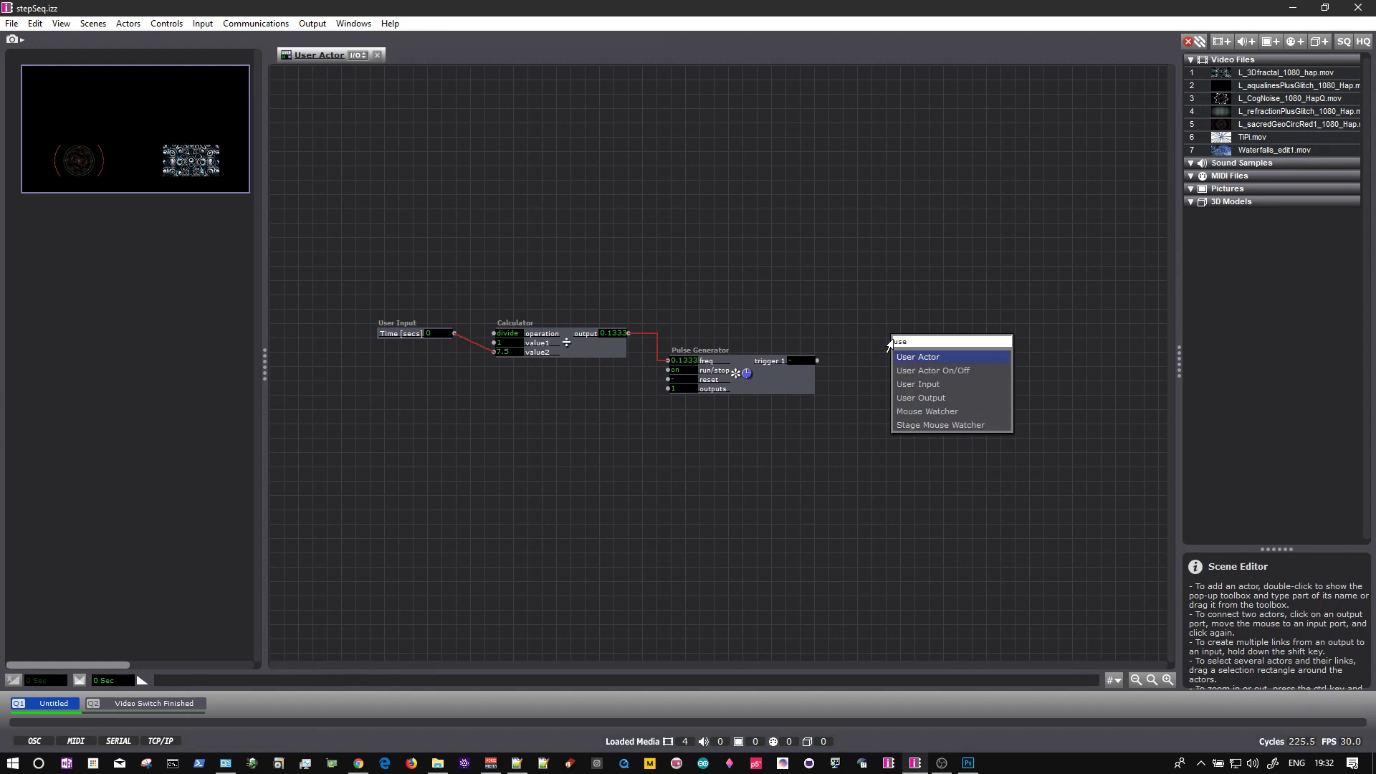
{"action": "type", "text": "r"}
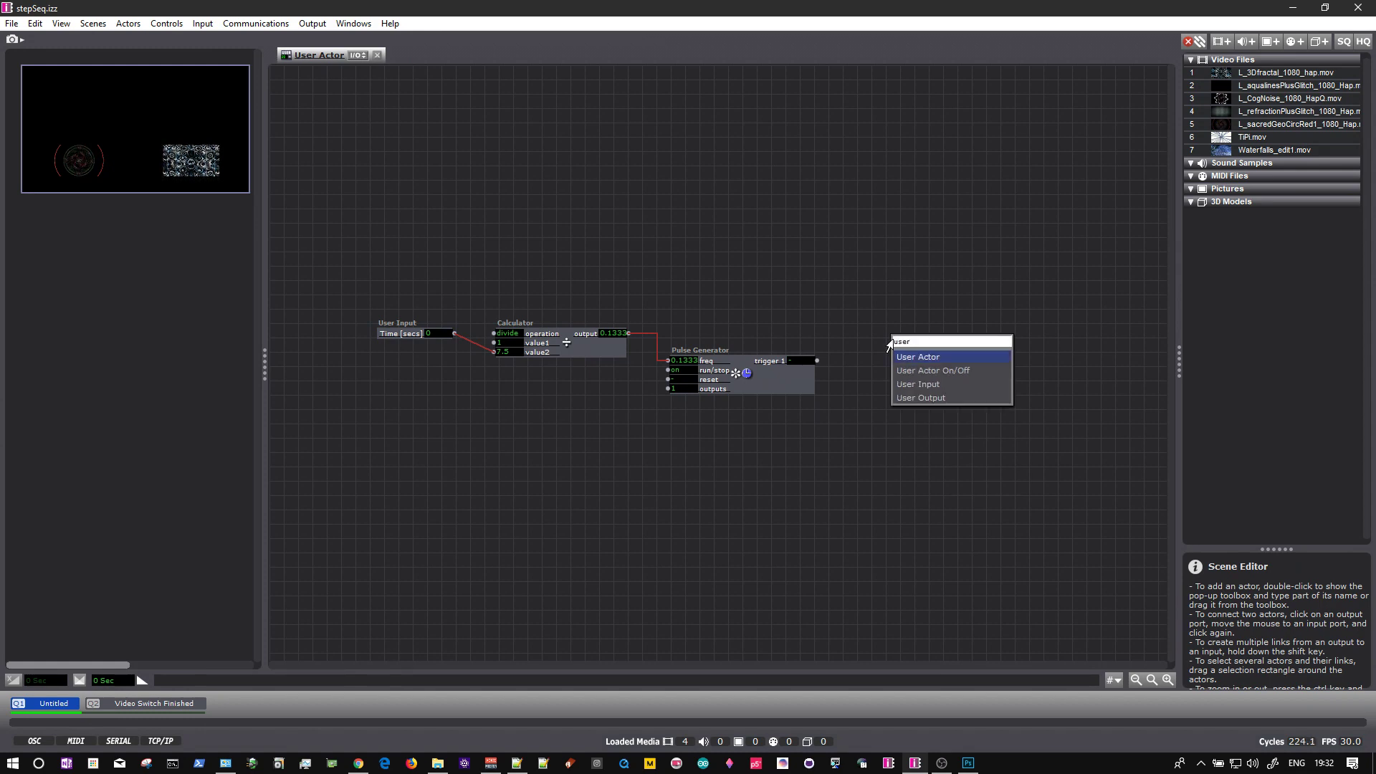
{"action": "left_click", "coordinate": [906, 397]}
{"action": "left_click_drag", "start_coordinate": [817, 361], "coordinate": [891, 339]}
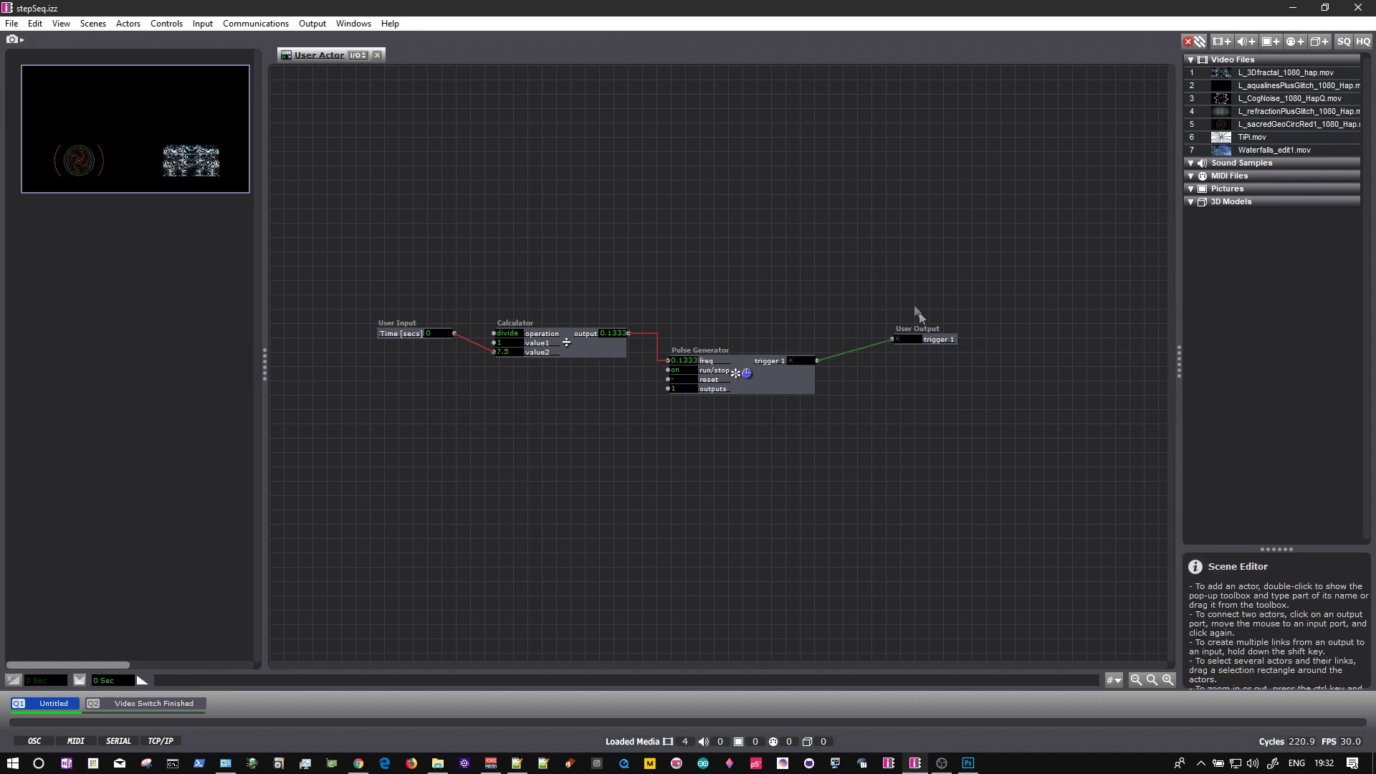
Rename the User Output linked to the Pulse Generator as "trigger"
{"action": "double_click", "coordinate": [944, 338]}
{"action": "left_click", "coordinate": [947, 298]}
{"action": "left_click", "coordinate": [991, 384]}
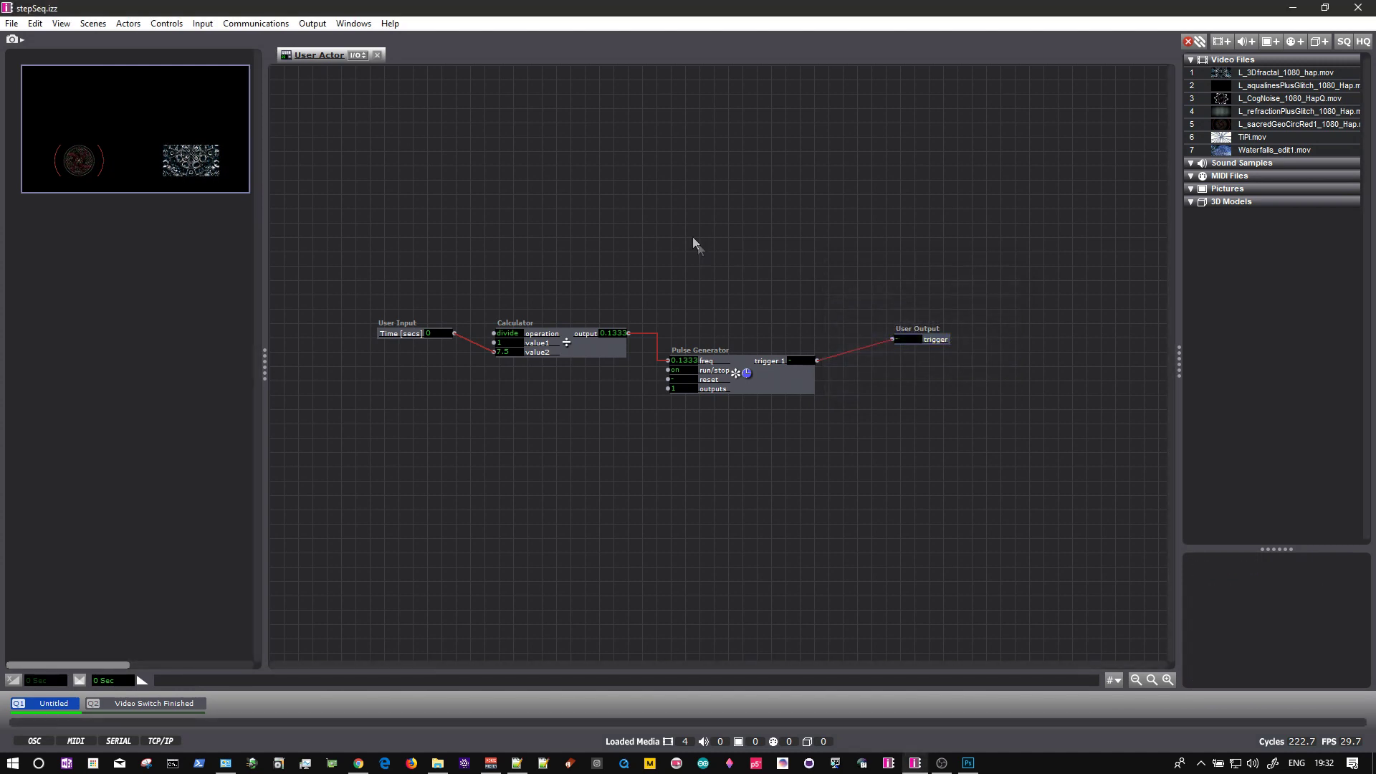
Close the User Actor editor, updating its copies, and rename the User Actor as "Timed Pulse"
{"action": "left_click", "coordinate": [375, 55]}
{"action": "left_click", "coordinate": [867, 324]}
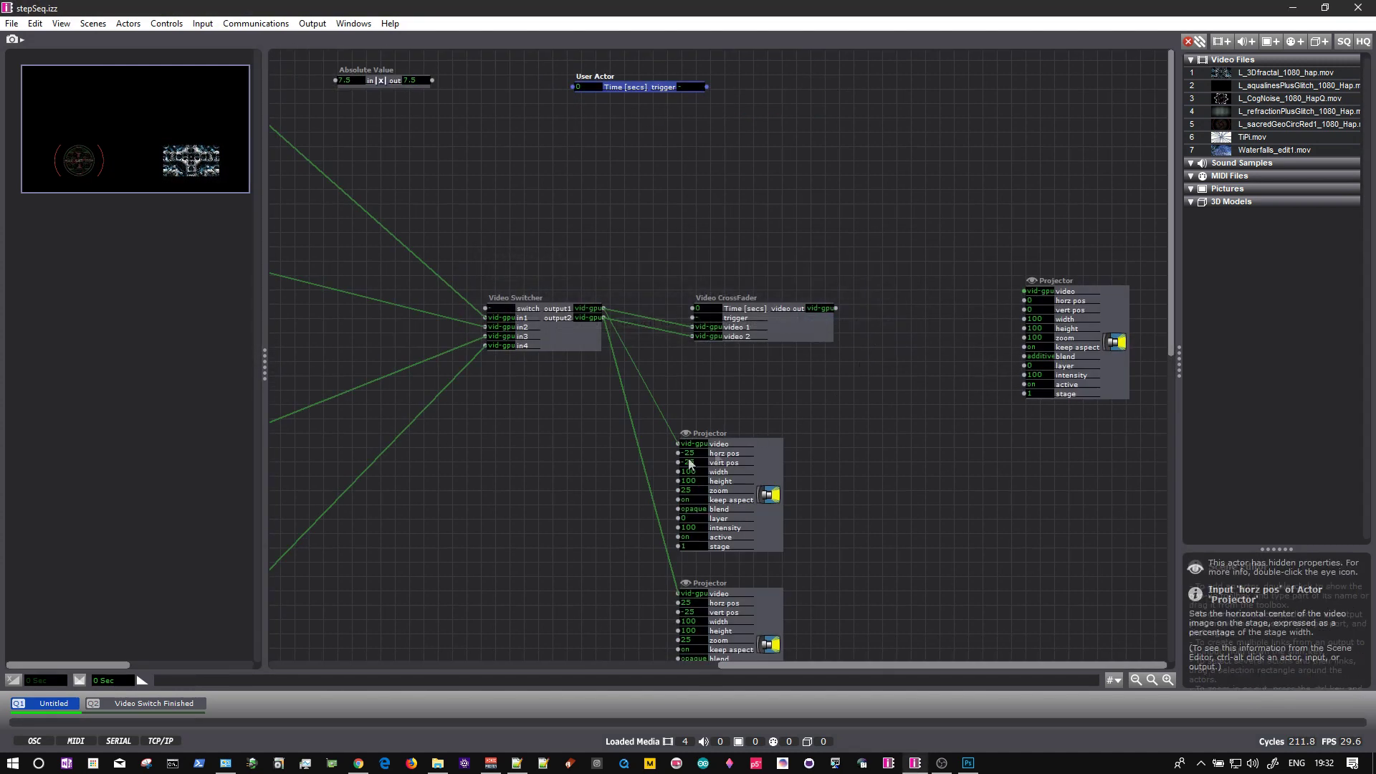
{"action": "right_click", "coordinate": [604, 76]}
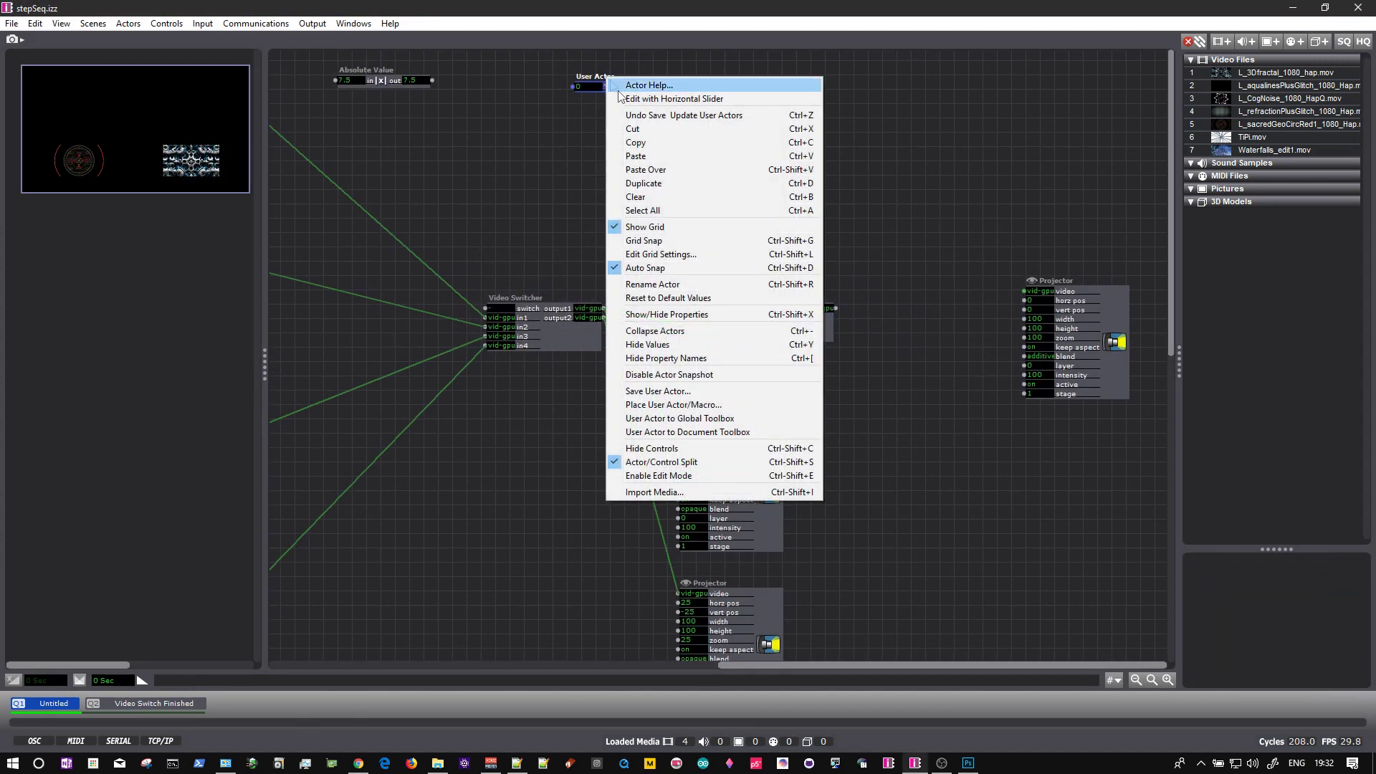
{"action": "left_click", "coordinate": [652, 285]}
{"action": "type", "text": "Timed Puls"}
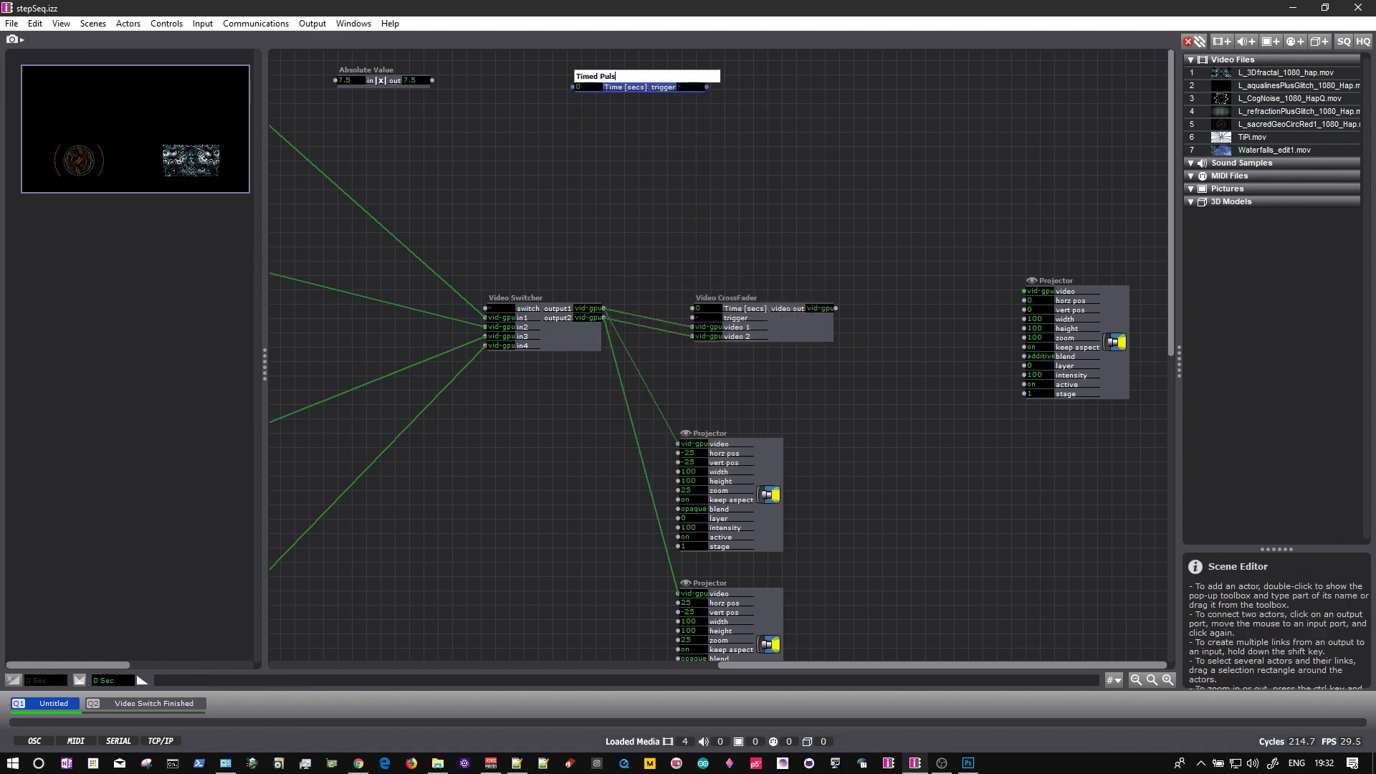
{"action": "type", "text": "e"}
{"action": "key", "text": "Return"}
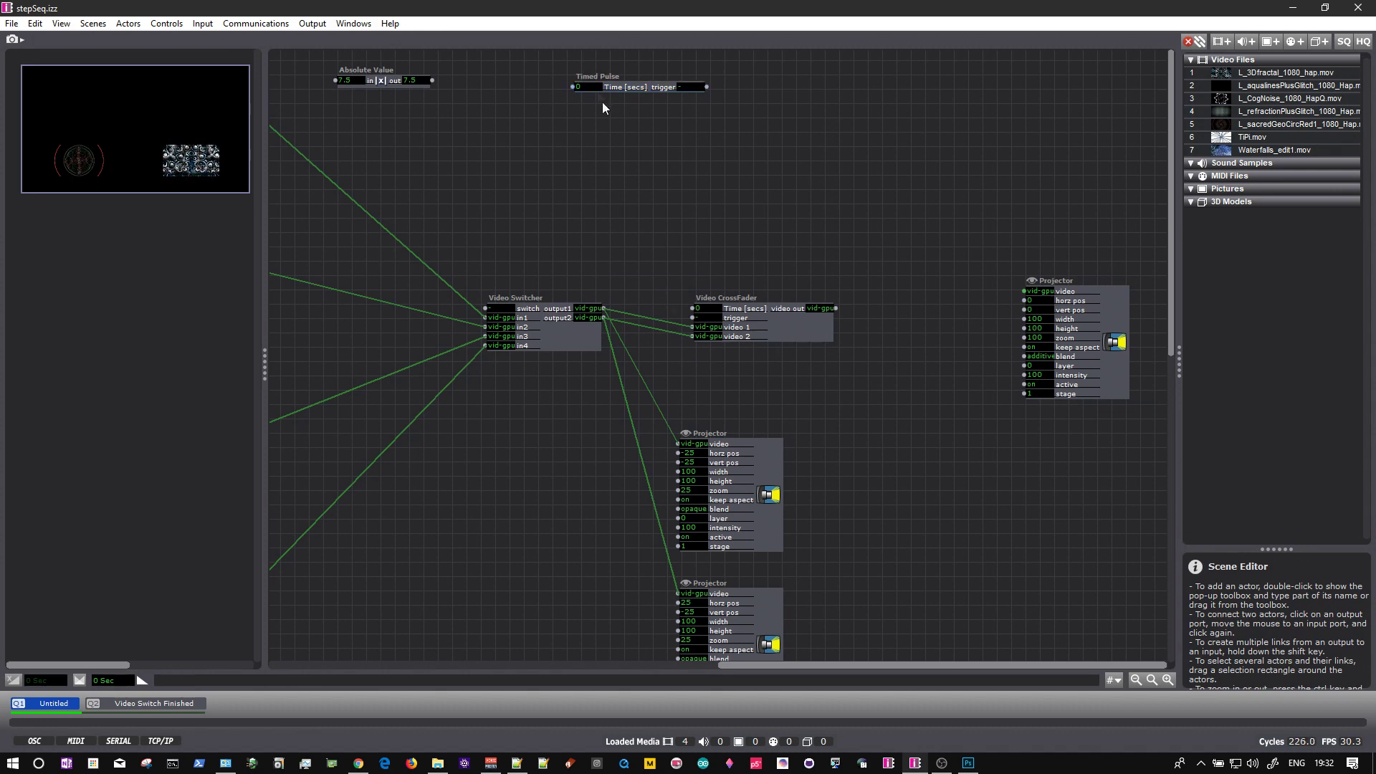
Move Timed Pulse and Video CrossFader together beneath the Video Switcher, and reposition the Absolute Value actor above them
{"action": "left_click_drag", "start_coordinate": [595, 108], "coordinate": [529, 169]}
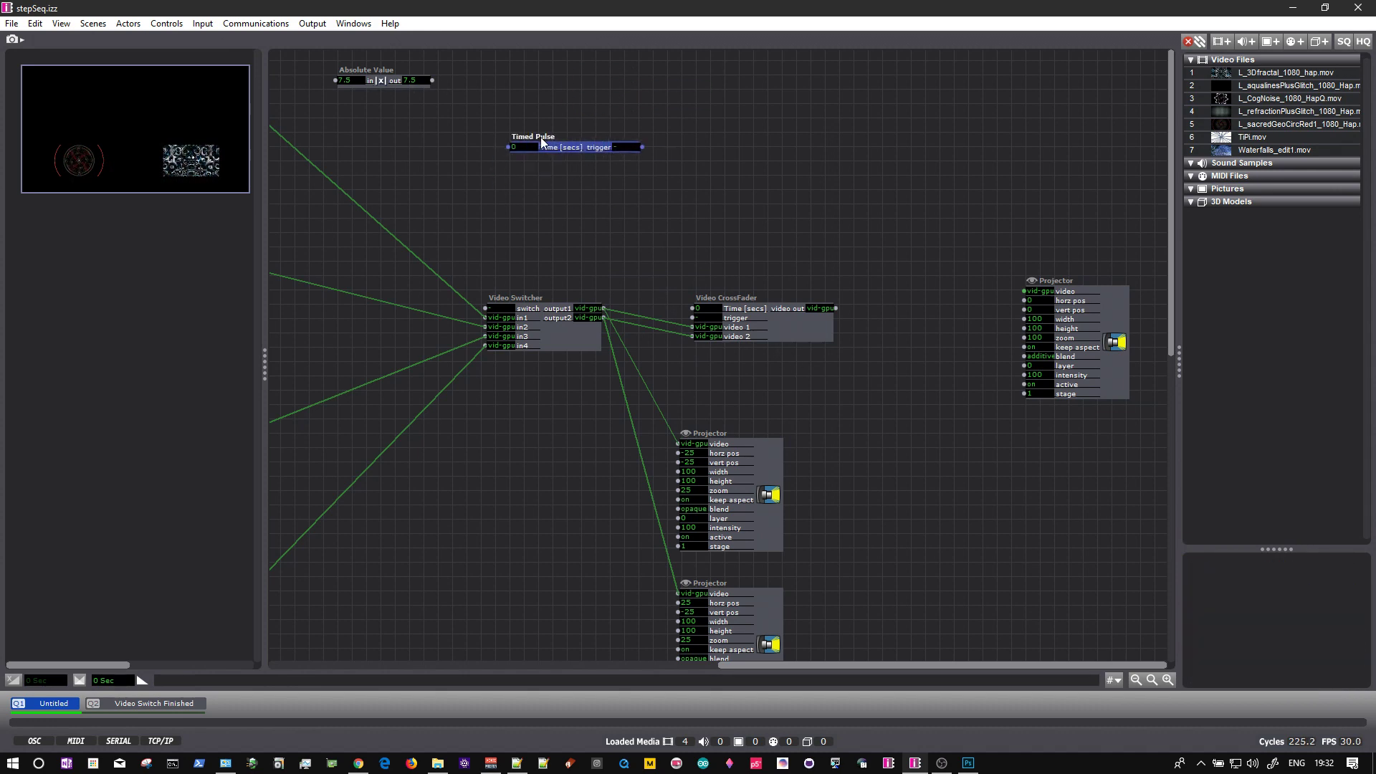
{"action": "left_click_drag", "start_coordinate": [544, 141], "coordinate": [731, 278]}
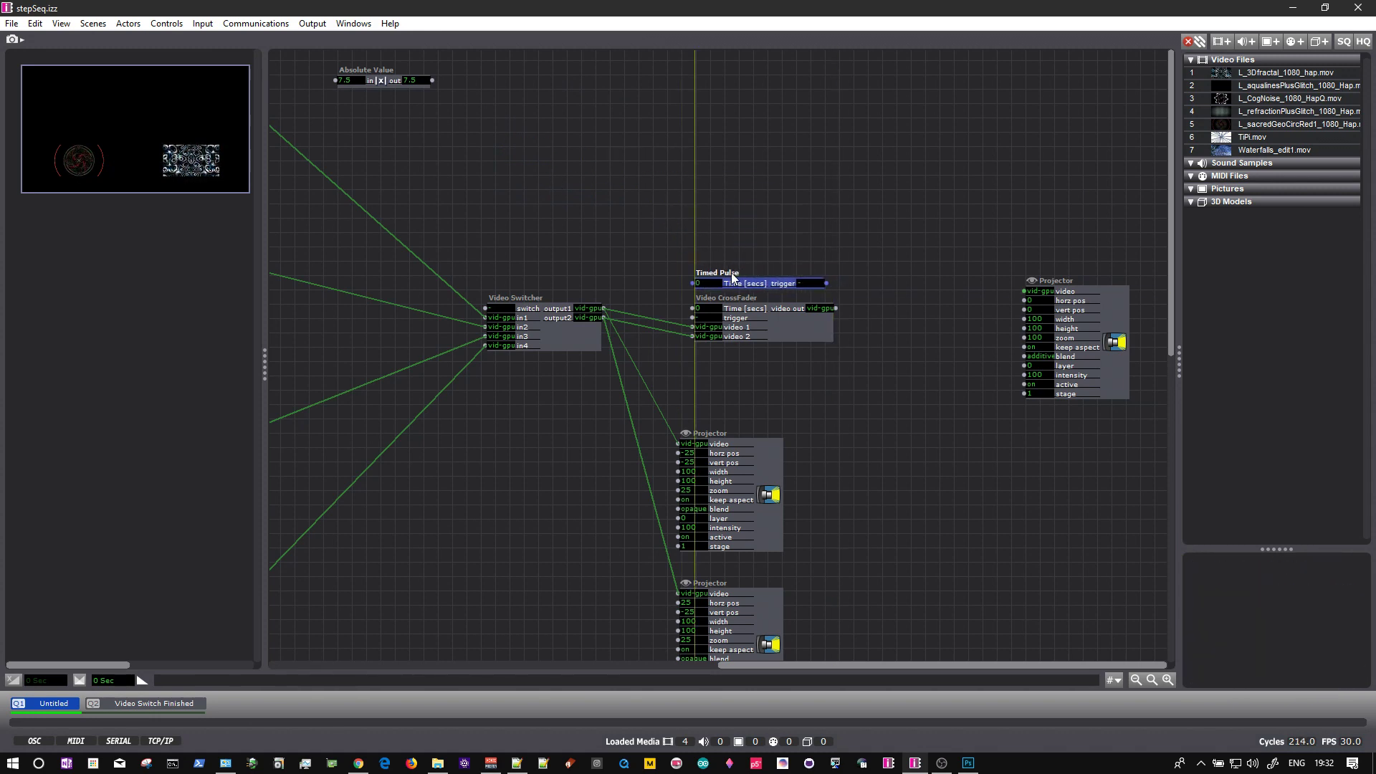
{"action": "left_click_drag", "start_coordinate": [743, 276], "coordinate": [517, 215]}
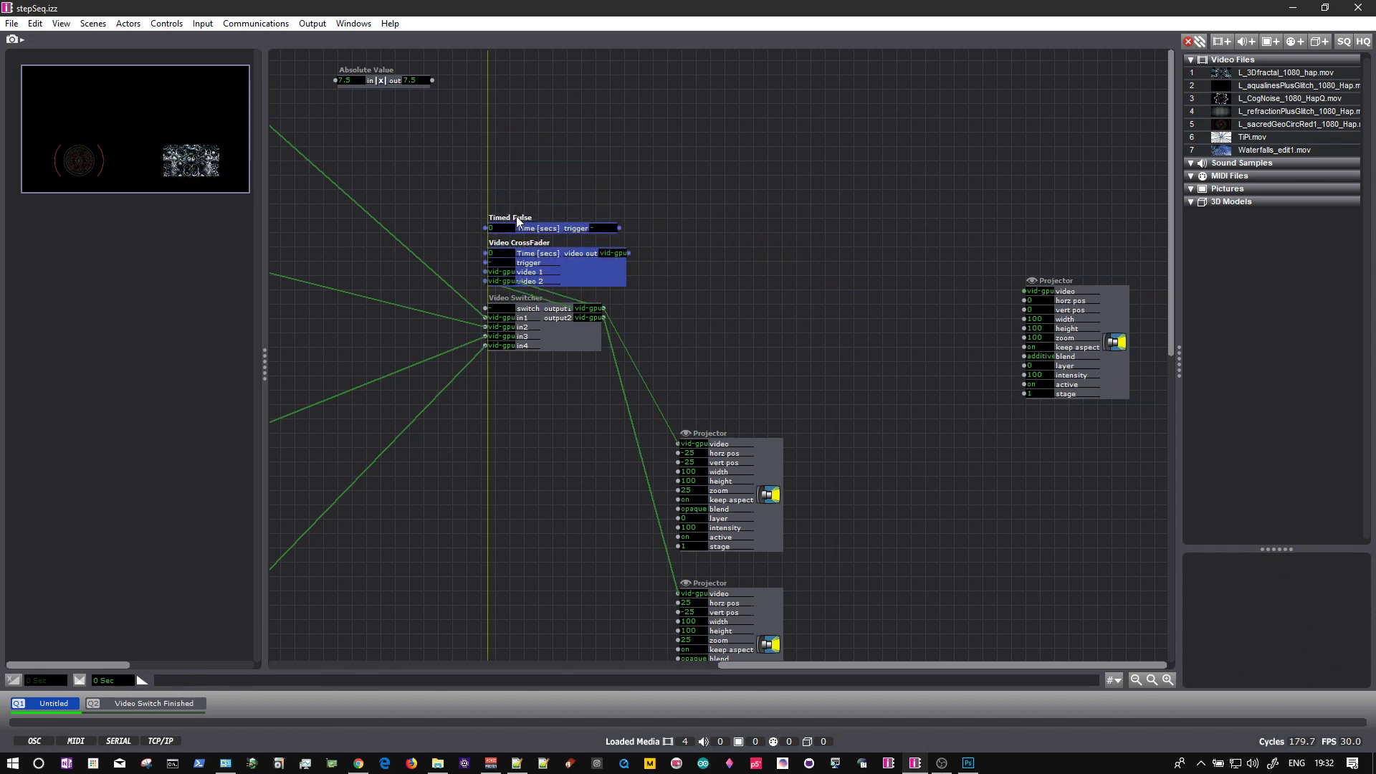
{"action": "left_click_drag", "start_coordinate": [516, 217], "coordinate": [515, 370]}
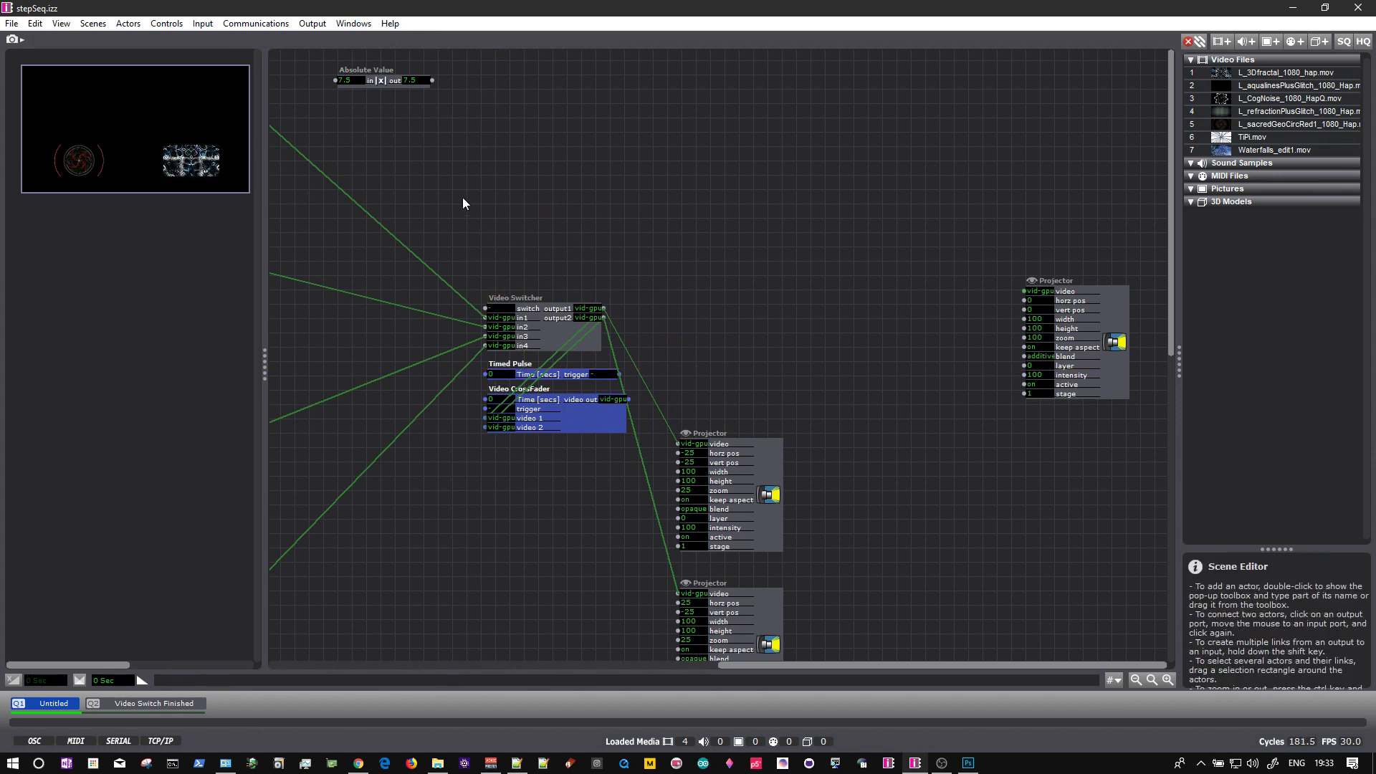
{"action": "left_click_drag", "start_coordinate": [352, 68], "coordinate": [462, 147]}
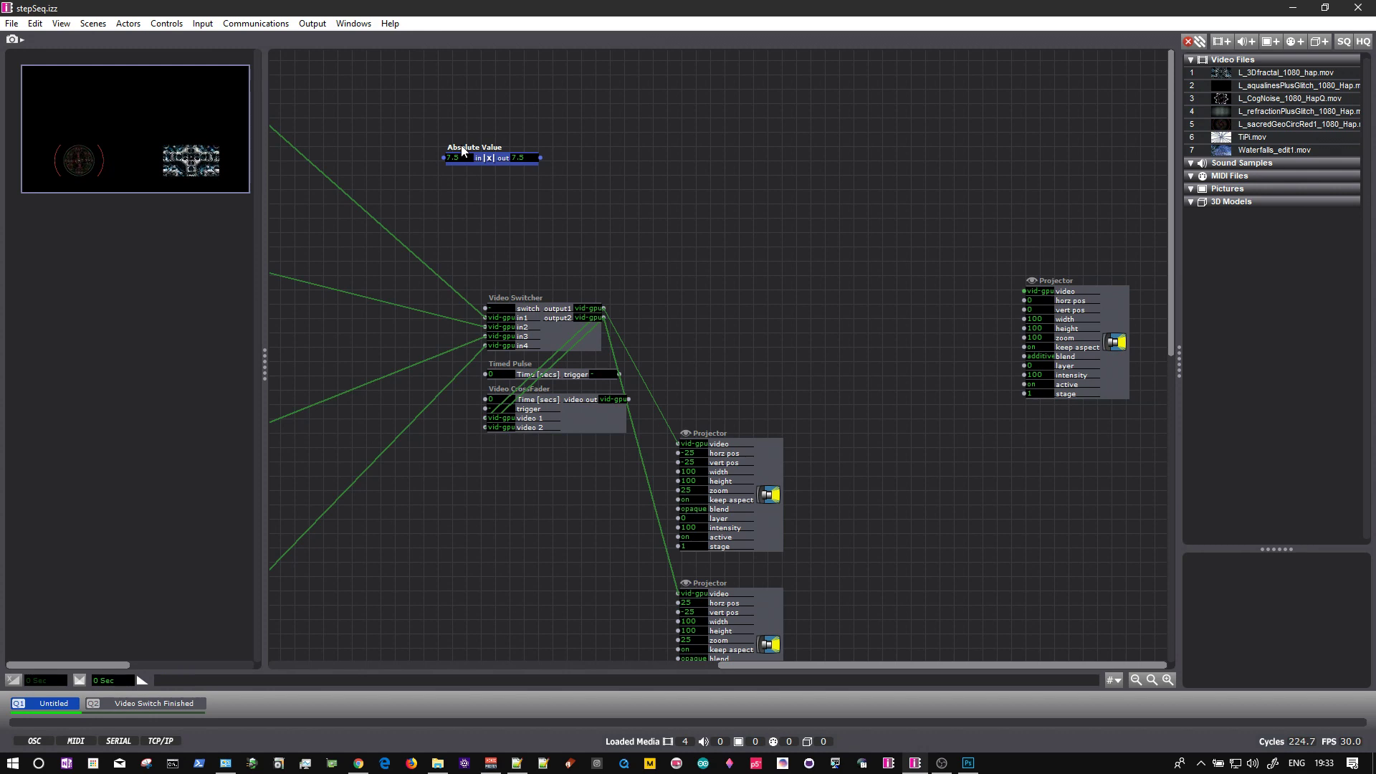
{"action": "left_click_drag", "start_coordinate": [462, 151], "coordinate": [365, 121]}
{"action": "left_click", "coordinate": [451, 203]}
Delete the two 25% zoom Projectors and place the remaining Projector beside the Video CrossFader, linked to its video out
{"action": "left_click_drag", "start_coordinate": [885, 452], "coordinate": [749, 609]}
{"action": "key", "text": "Delete"}
{"action": "left_click", "coordinate": [1089, 295]}
{"action": "left_click_drag", "start_coordinate": [1089, 300], "coordinate": [767, 401]}
{"action": "left_click", "coordinate": [775, 287]}
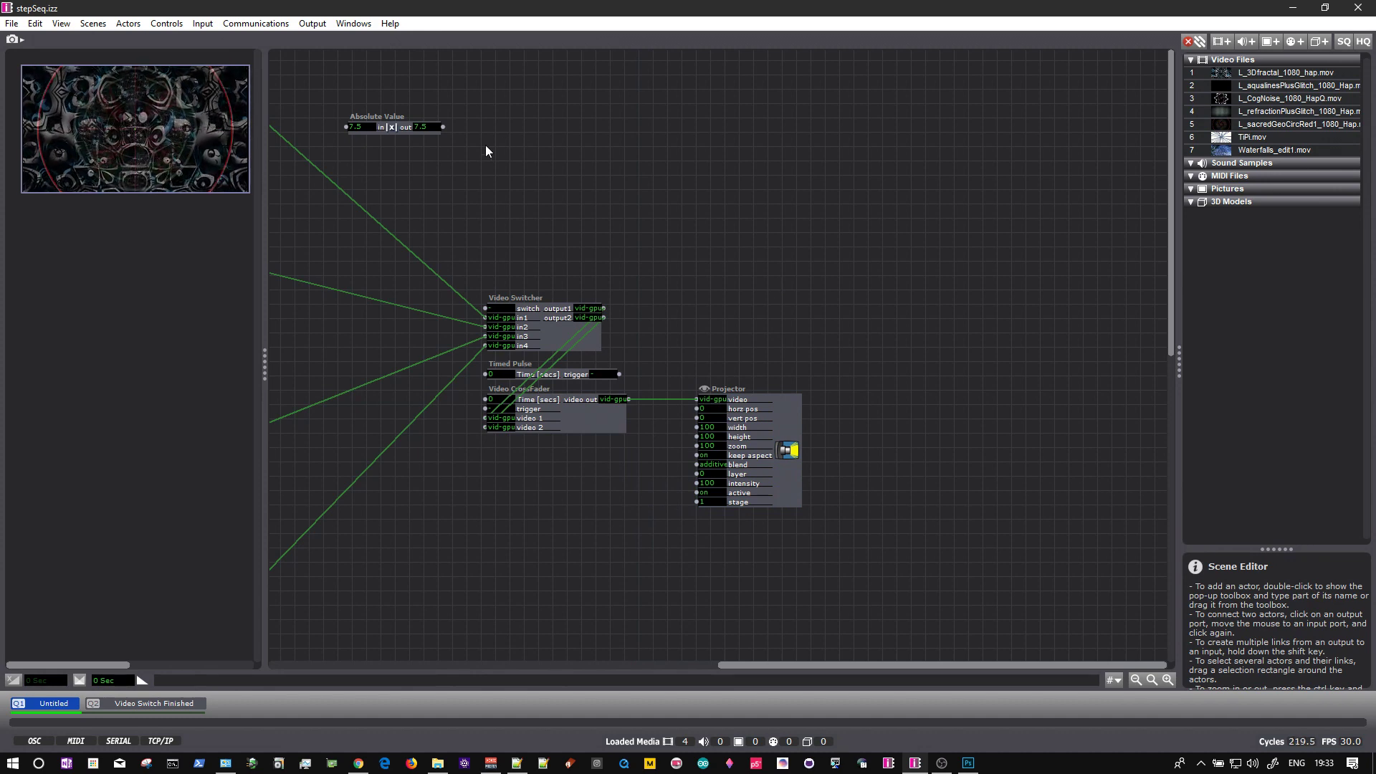
Link the Absolute Value's output to Timed Pulse's Time [secs], and arrange Timed Pulse, Video CrossFader and Projector above or beside the Video Switcher
{"action": "left_click", "coordinate": [444, 128]}
{"action": "left_click", "coordinate": [462, 124]}
{"action": "left_click", "coordinate": [484, 375]}
{"action": "left_click_drag", "start_coordinate": [505, 363], "coordinate": [510, 153]}
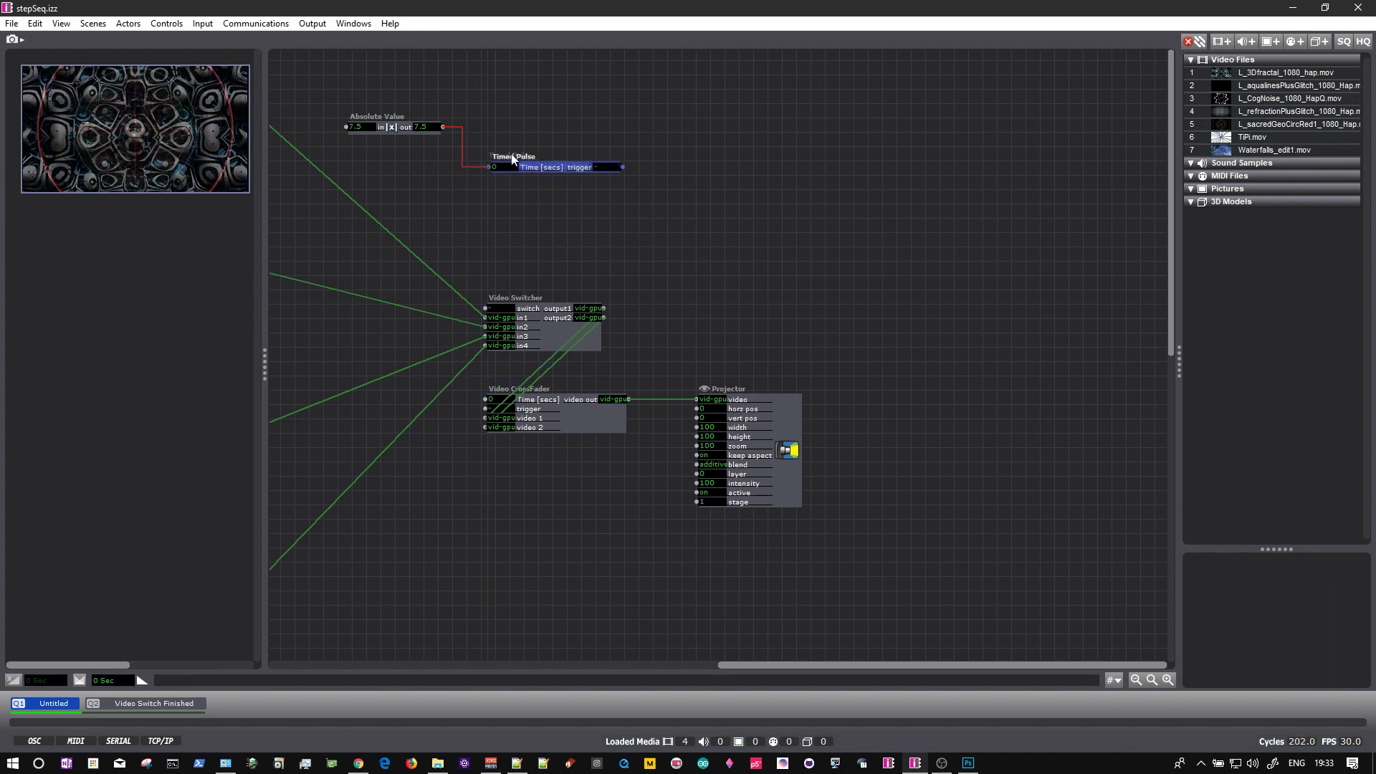
{"action": "left_click_drag", "start_coordinate": [541, 390], "coordinate": [533, 243]}
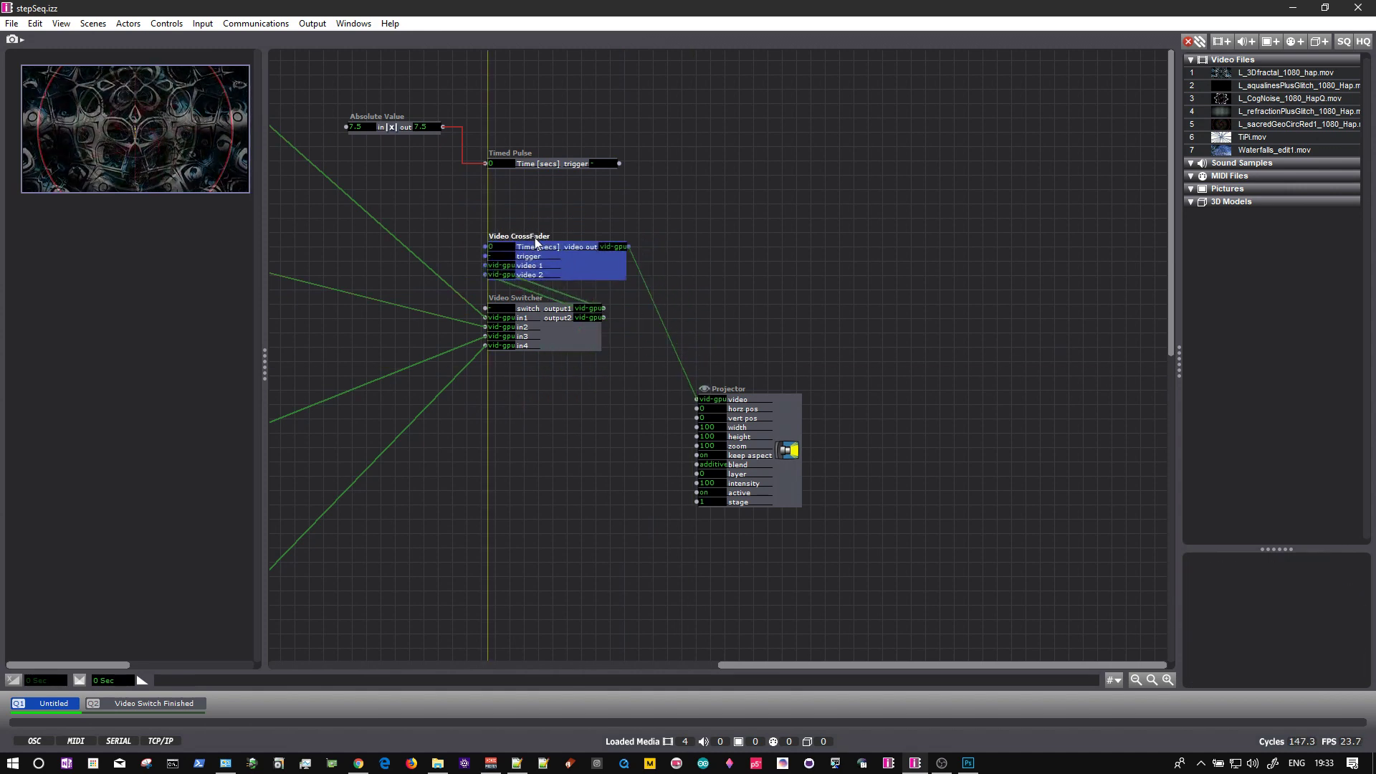
{"action": "left_click_drag", "start_coordinate": [780, 404], "coordinate": [808, 249]}
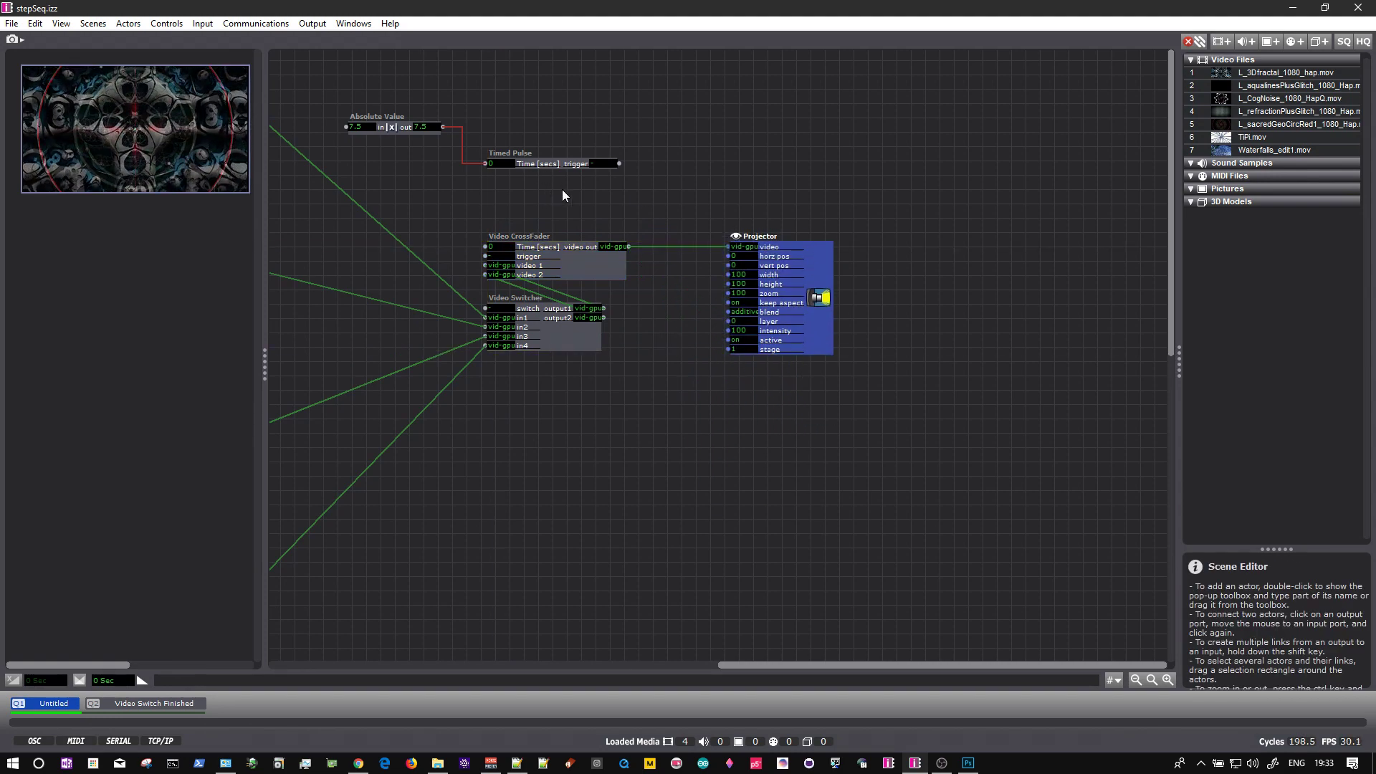
Link Timed Pulse's trigger output to both the Video CrossFader's trigger and the Video Switcher's switch input, routing the link around the actors
{"action": "left_click", "coordinate": [620, 164]}
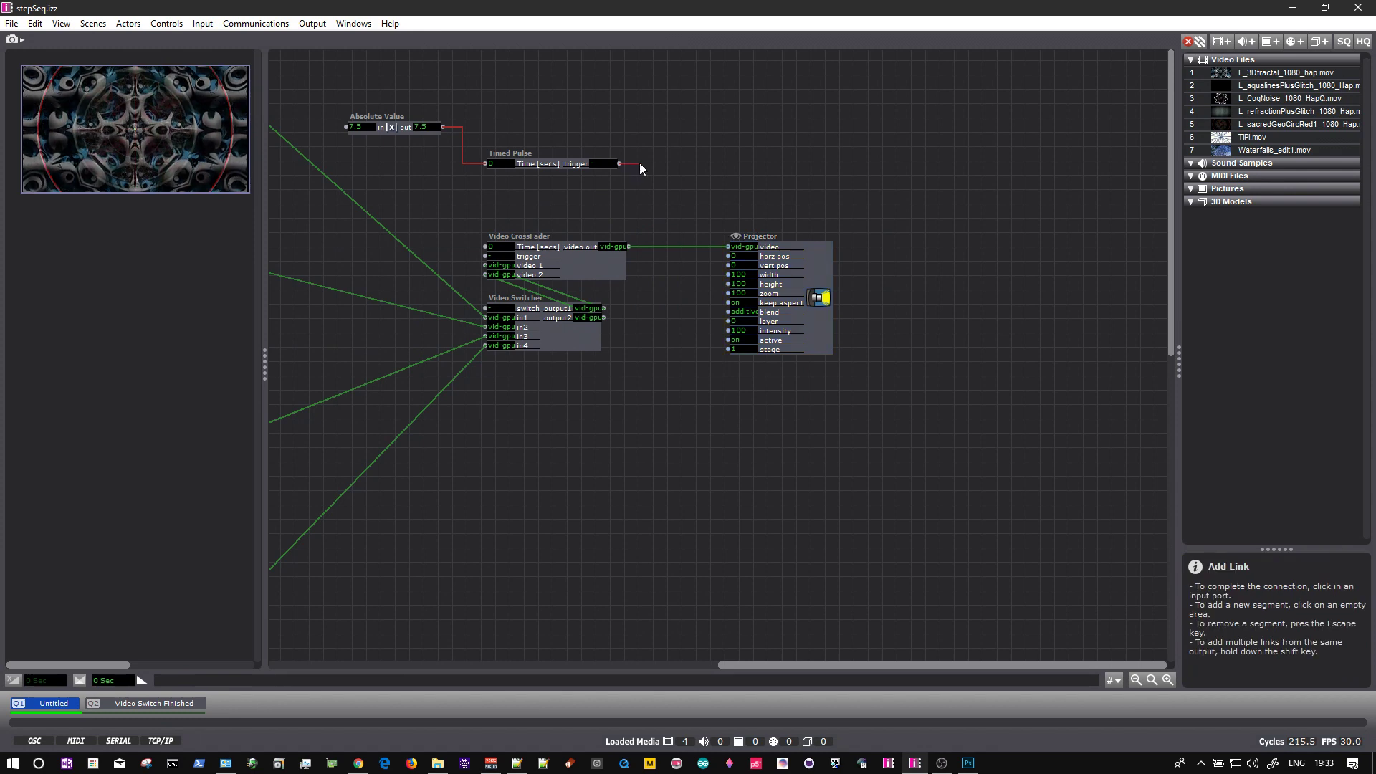
{"action": "left_click", "coordinate": [640, 190]}
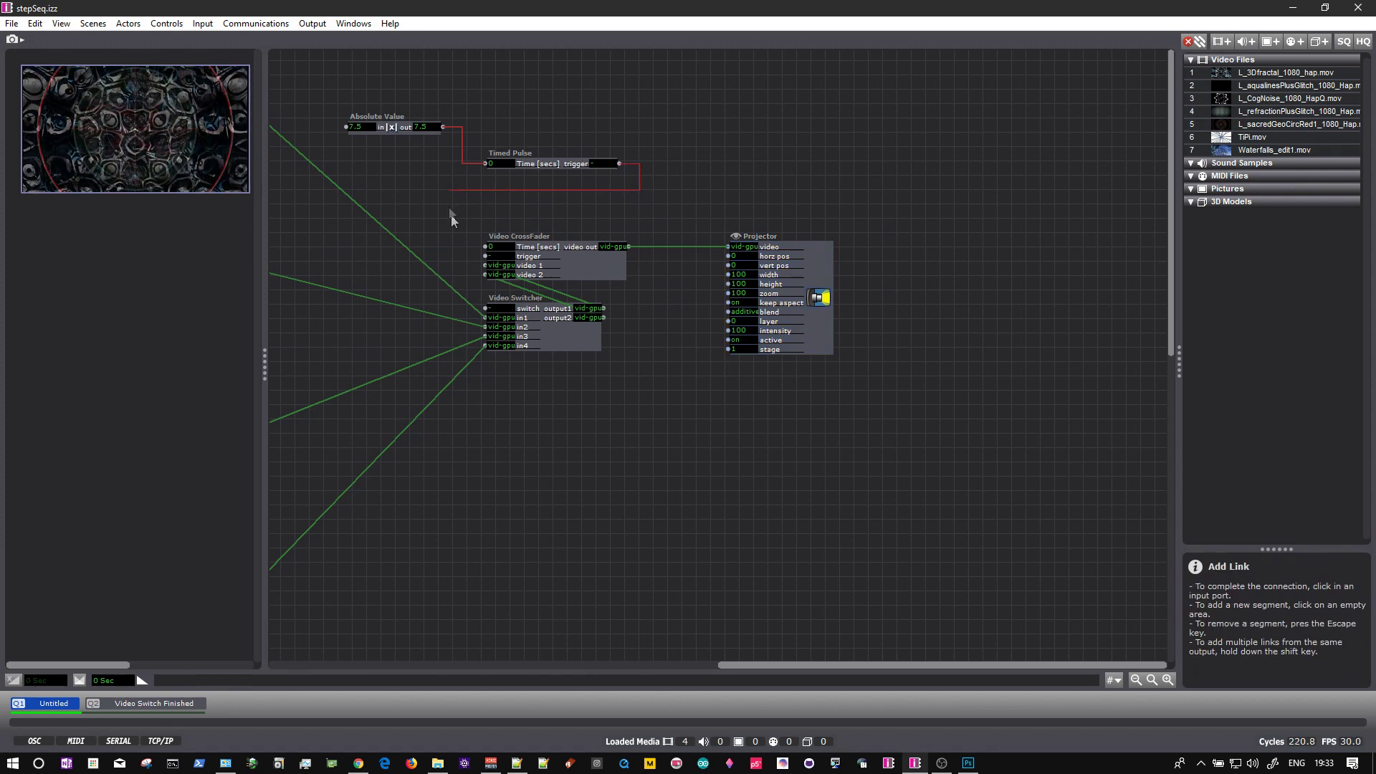
{"action": "left_click", "coordinate": [485, 255], "text": "shift"}
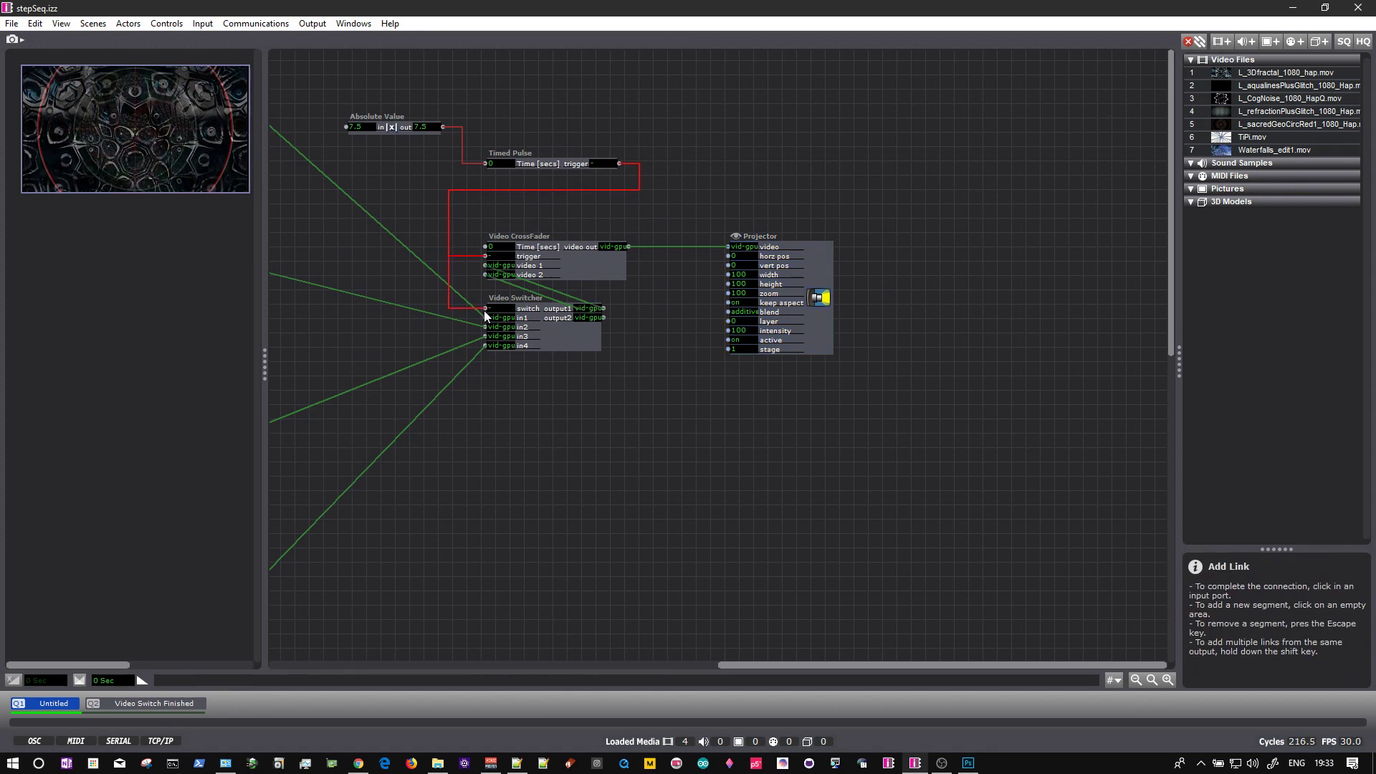
{"action": "left_click", "coordinate": [483, 308]}
{"action": "right_click", "coordinate": [691, 178]}
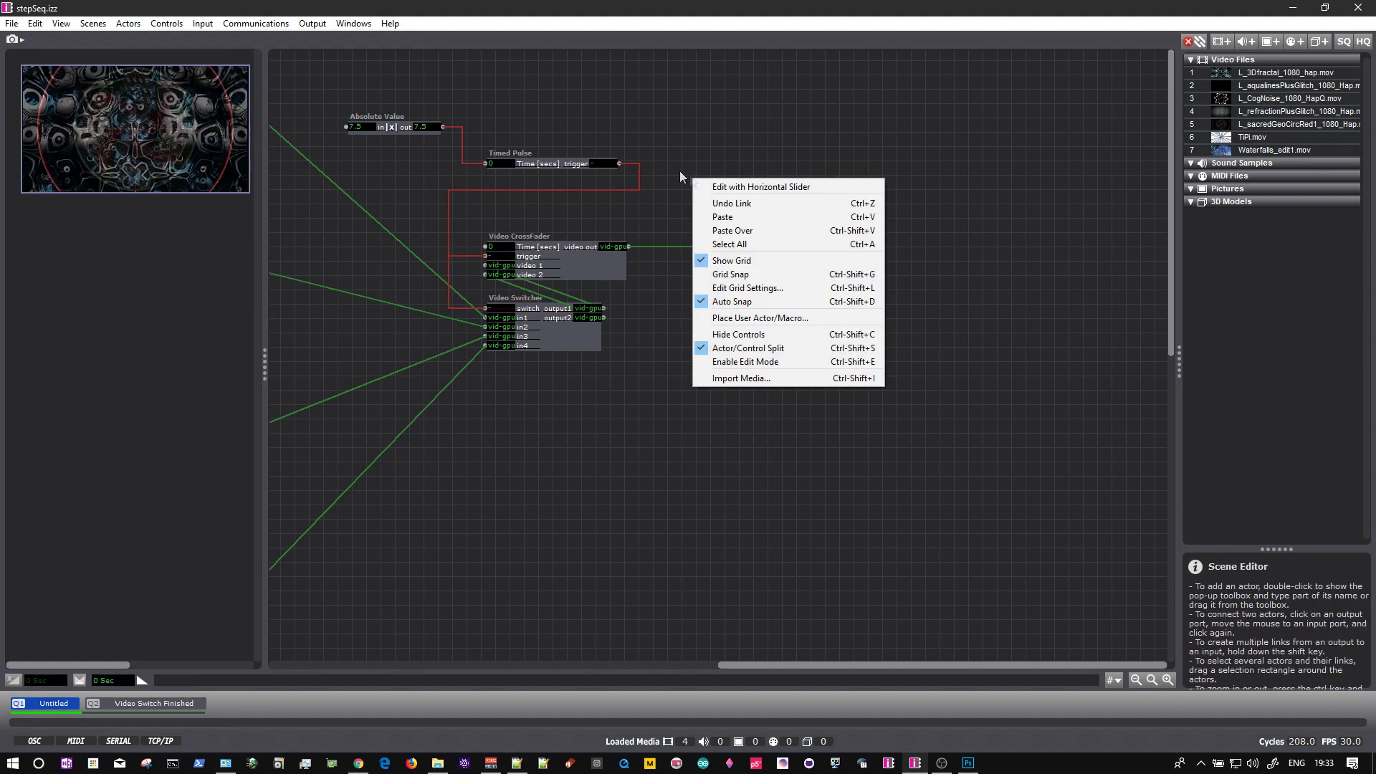
{"action": "left_click", "coordinate": [689, 127]}
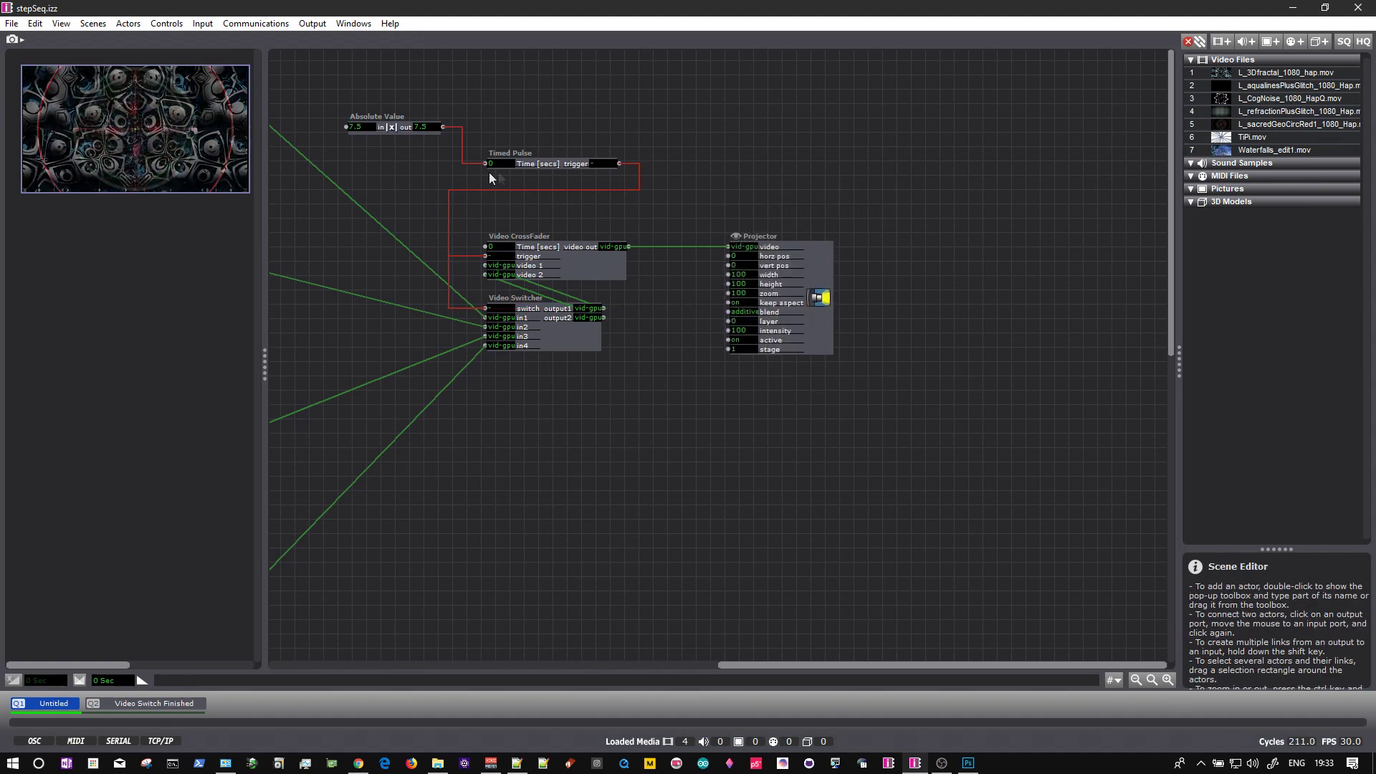
Link the Absolute Value's output to the Video CrossFader's Time [secs], and set the shared value first to 3 and finally to 20
{"action": "left_click", "coordinate": [443, 127]}
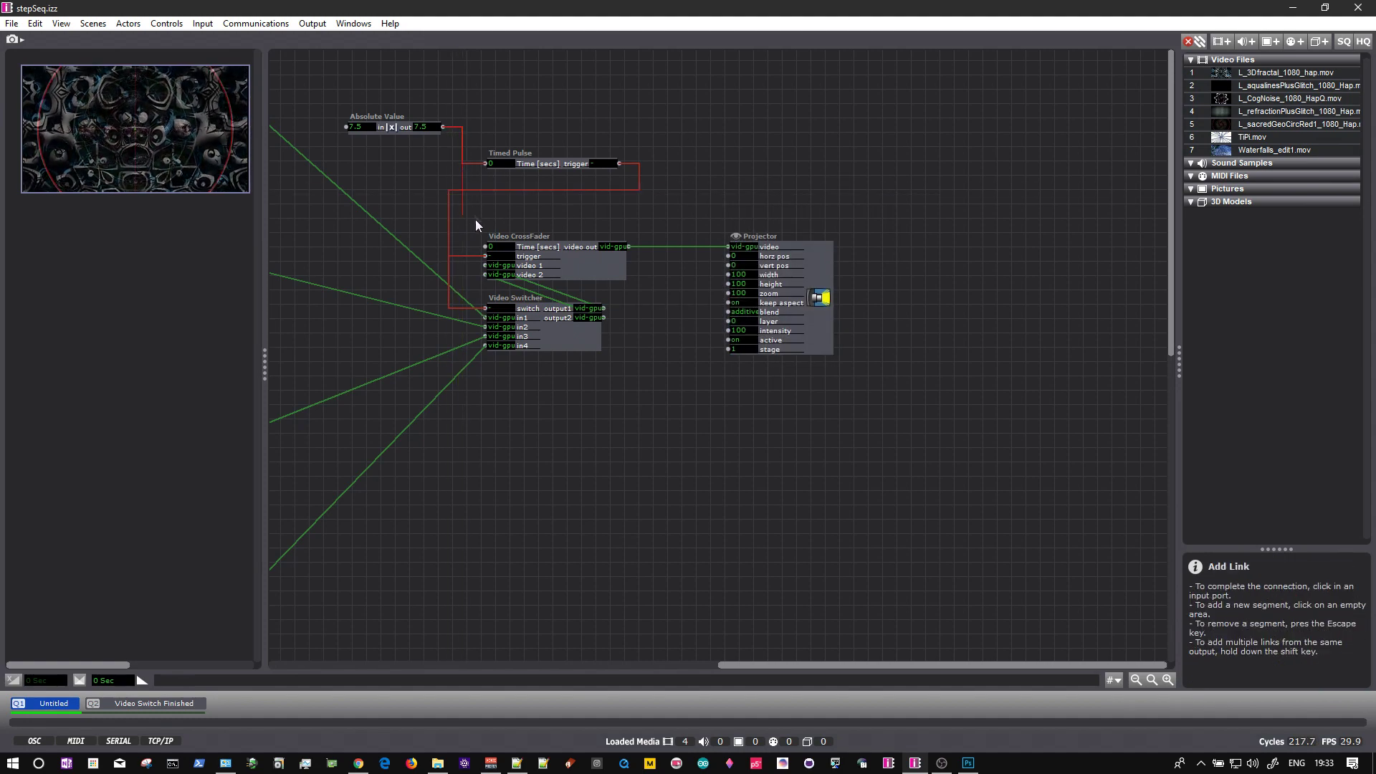
{"action": "left_click", "coordinate": [484, 247]}
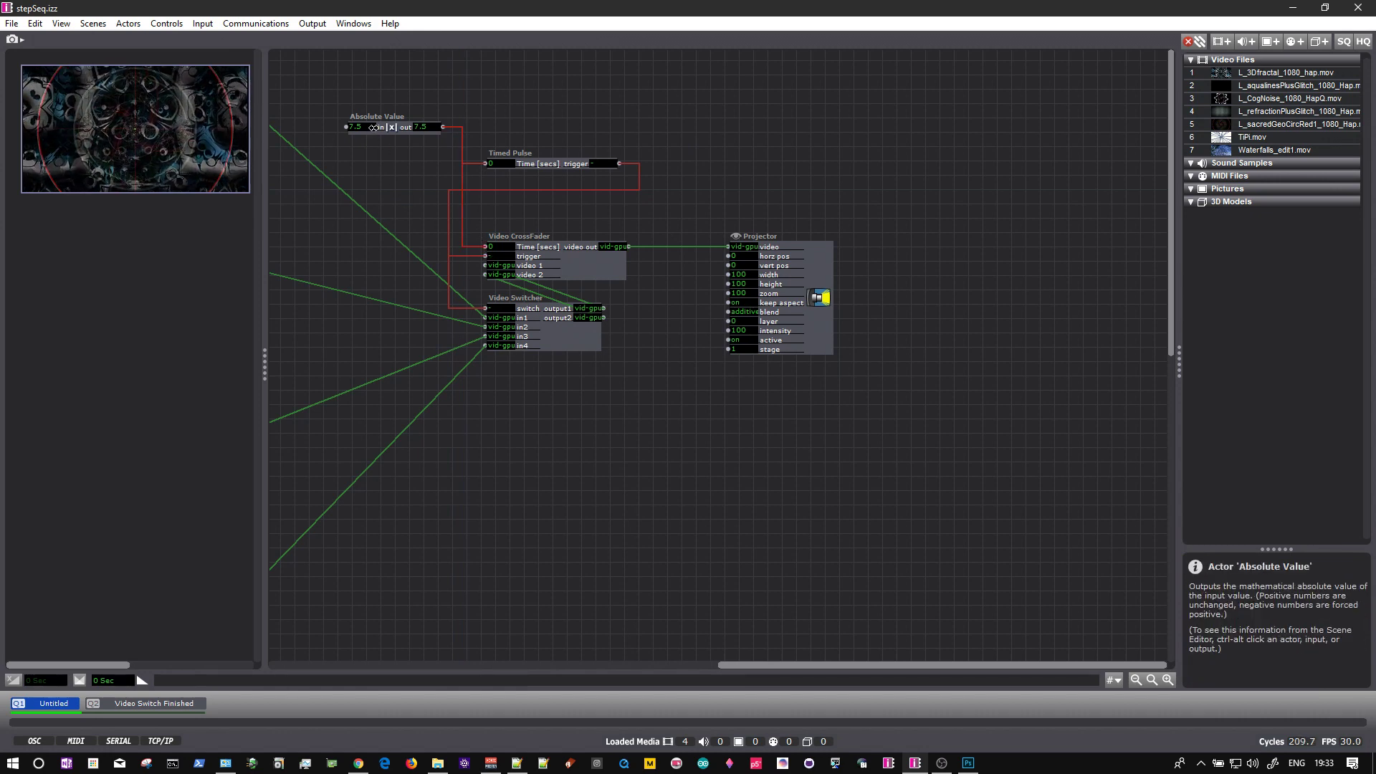
{"action": "type", "text": "3"}
{"action": "key", "text": "Return"}
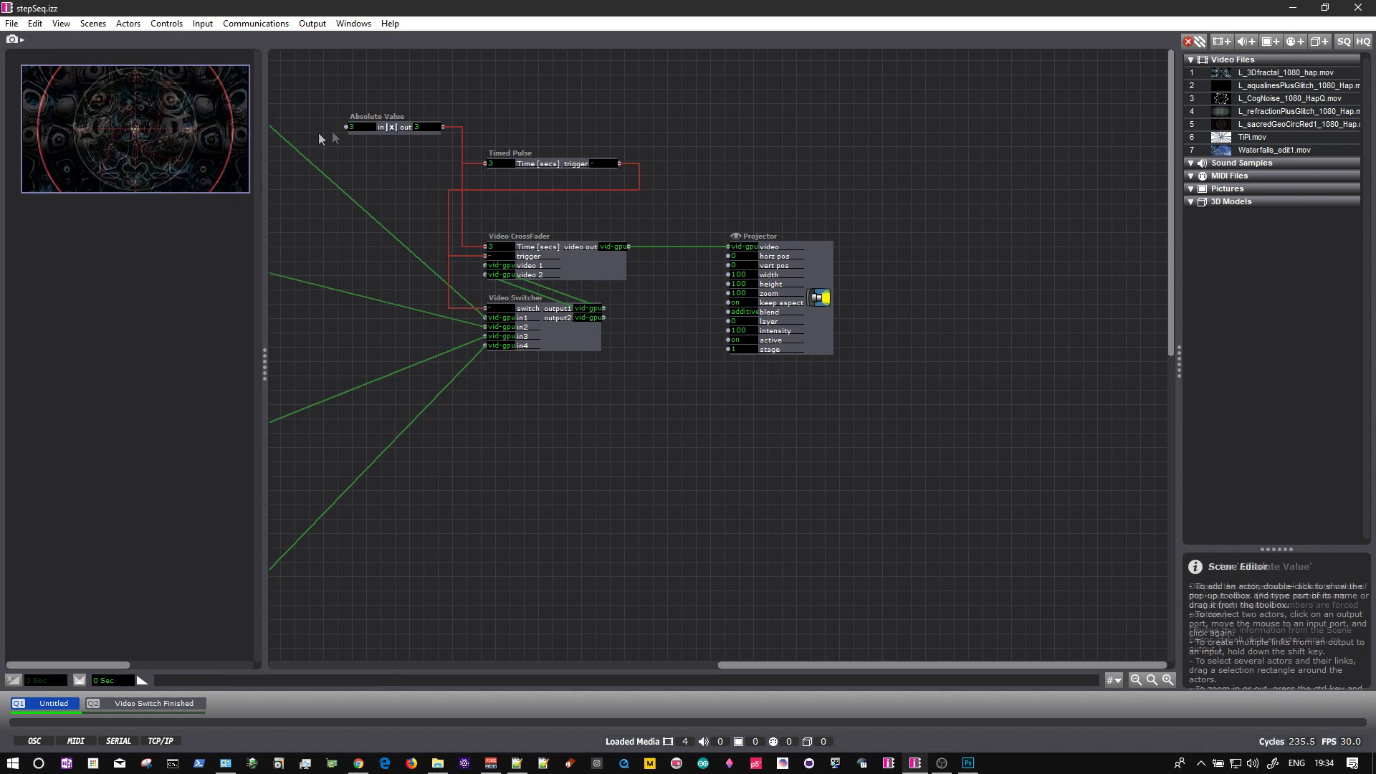
{"action": "left_click", "coordinate": [364, 128]}
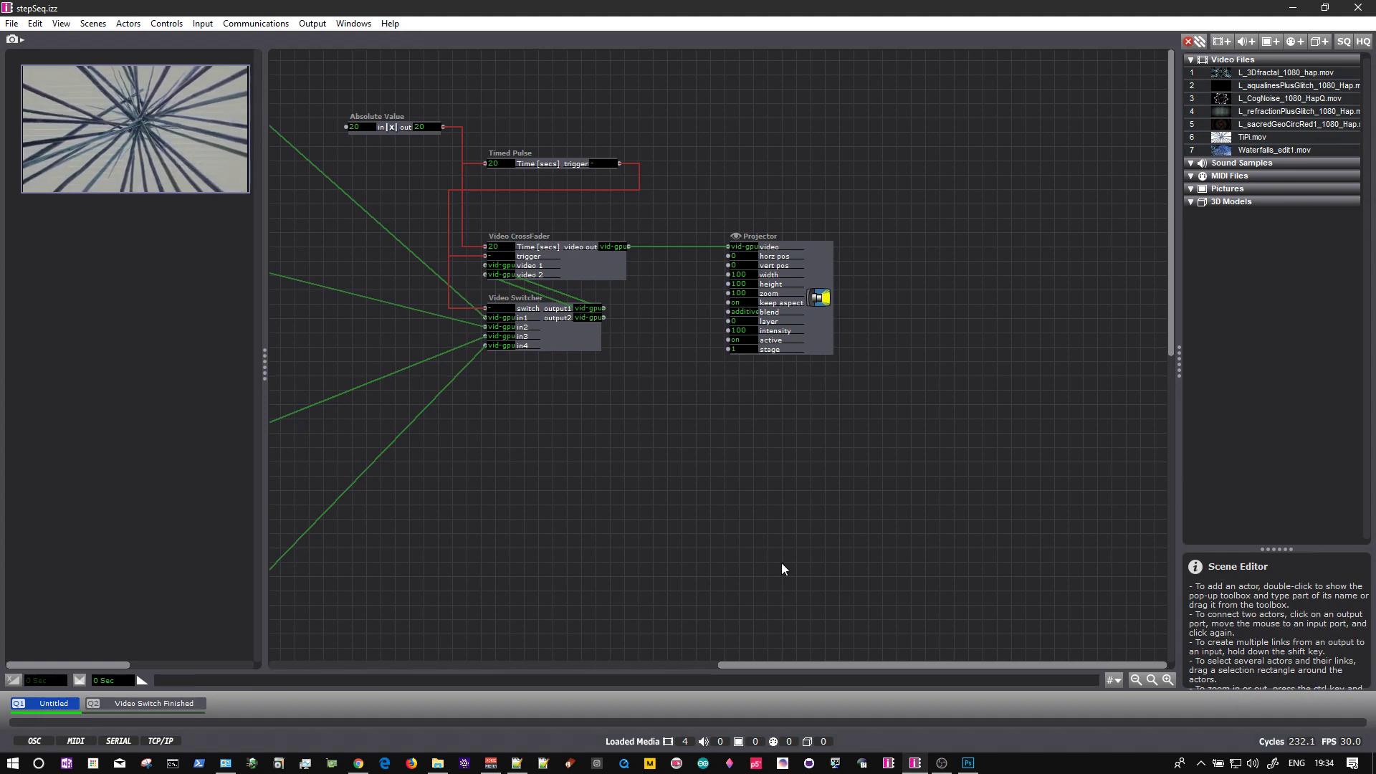
Examine the whole scene and the actors inside the Video CrossFader, closing its editor without changes
{"action": "left_click_drag", "start_coordinate": [797, 665], "coordinate": [333, 661]}
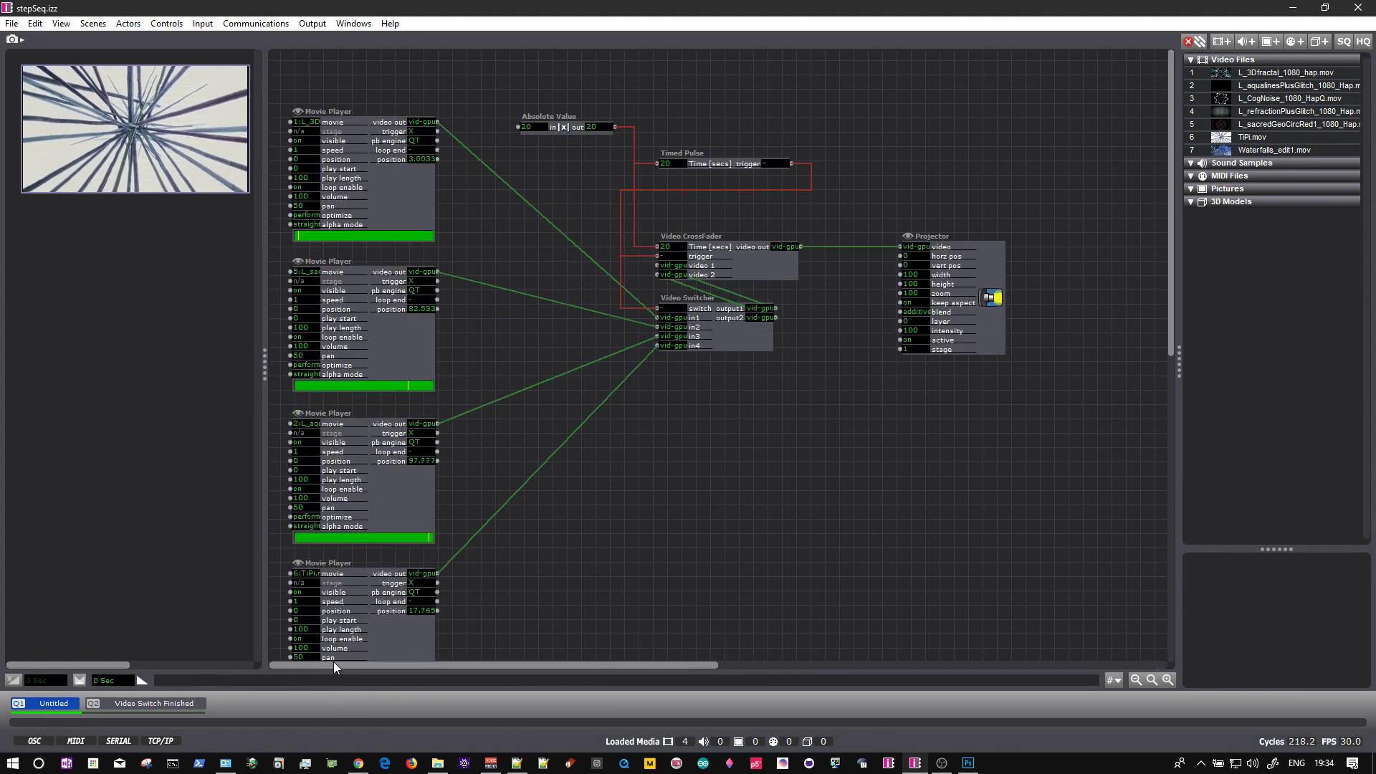
{"action": "double_click", "coordinate": [741, 269]}
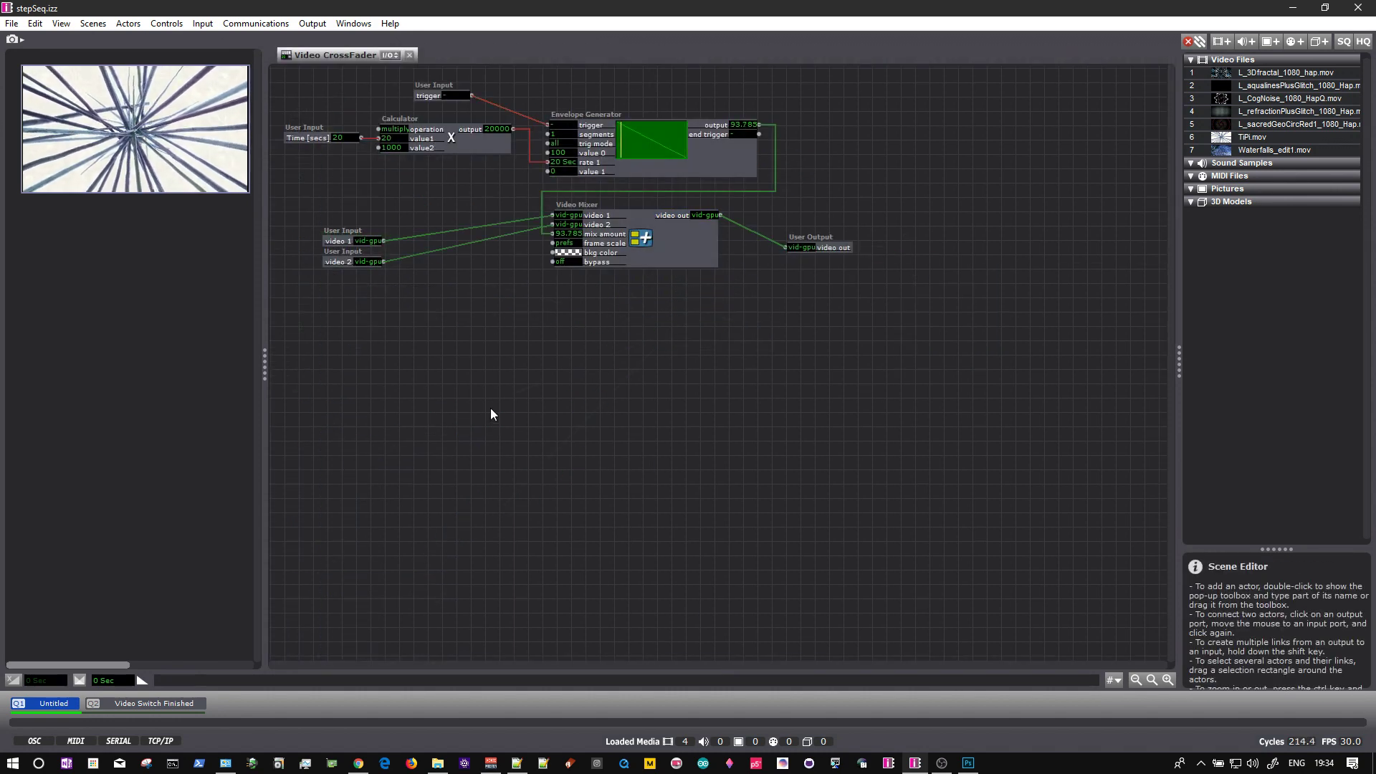
{"action": "left_click", "coordinate": [411, 56]}
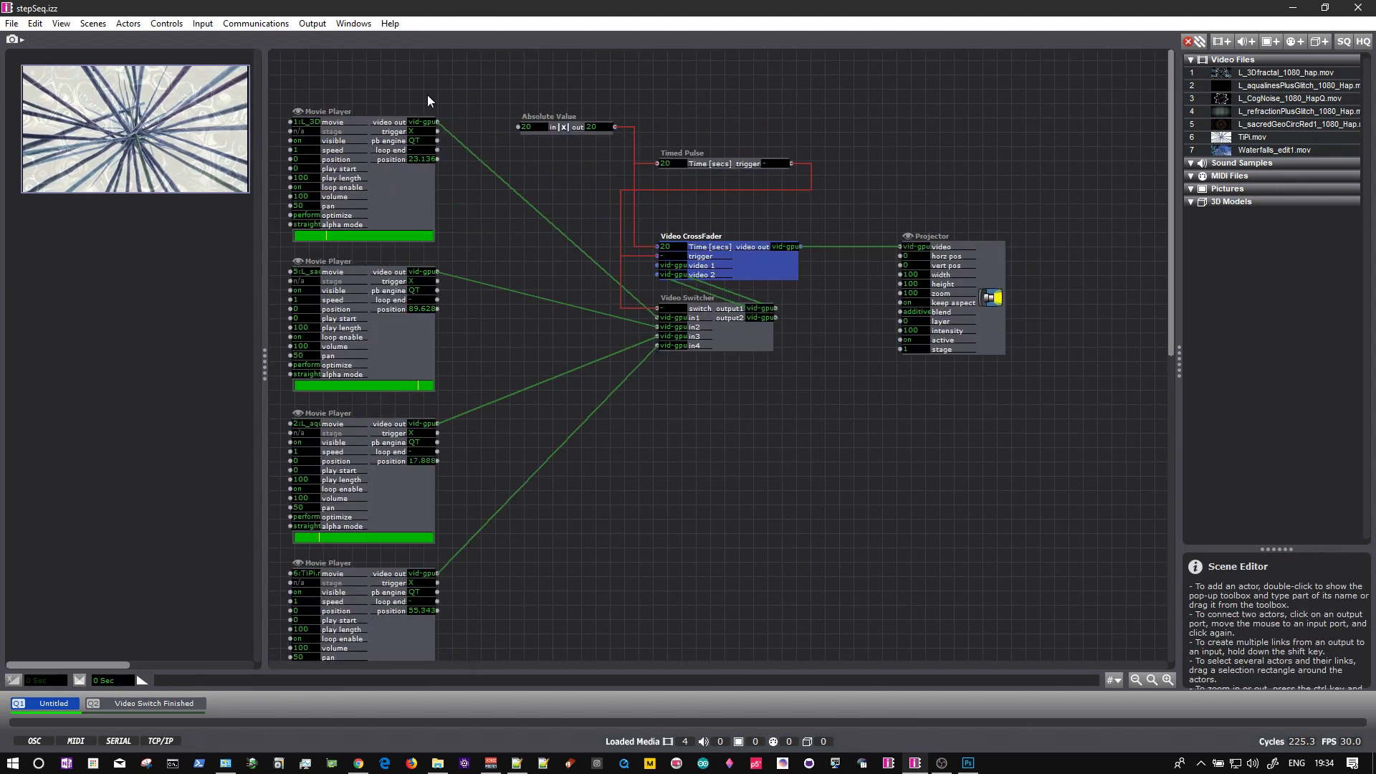
{"action": "left_click", "coordinate": [667, 413]}
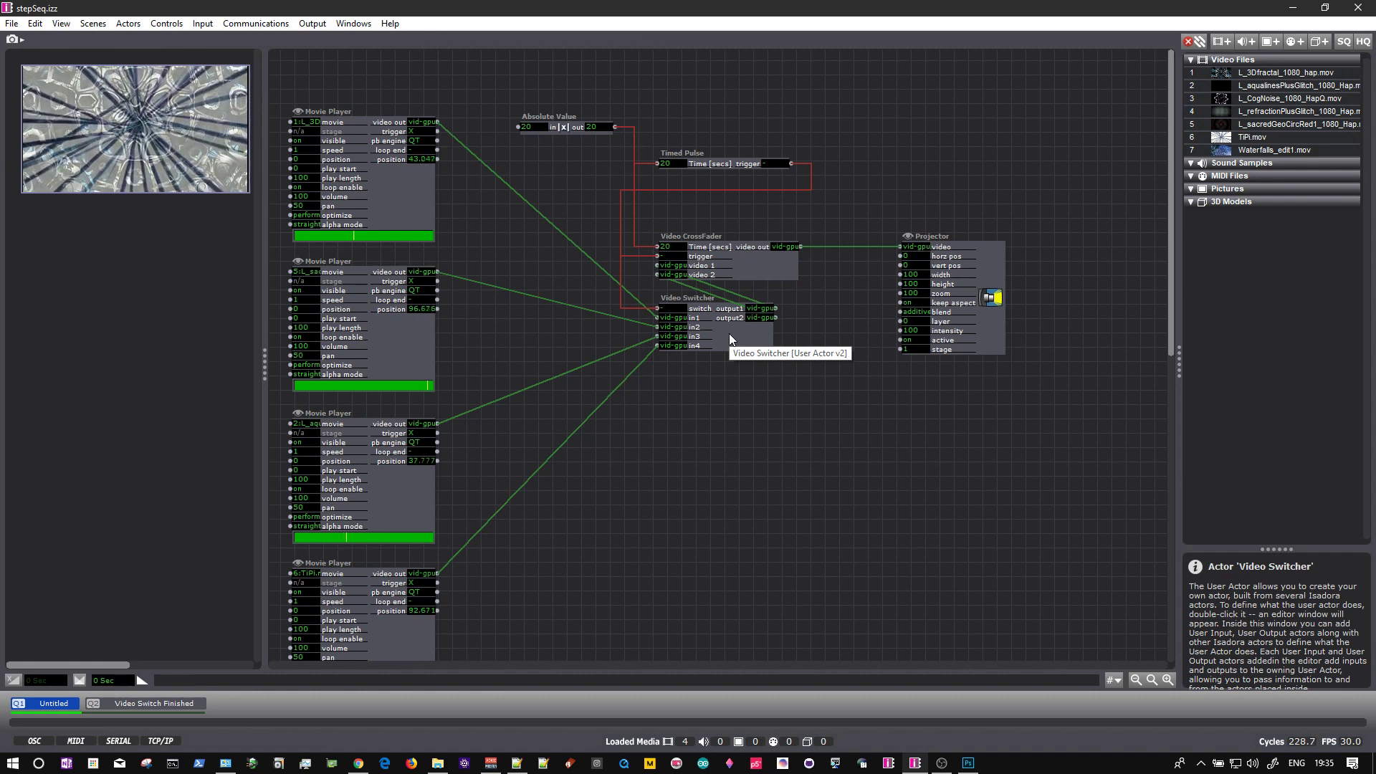
Add a User Output inside the Video Switcher and link the Counter's output to it
{"action": "double_click", "coordinate": [730, 338]}
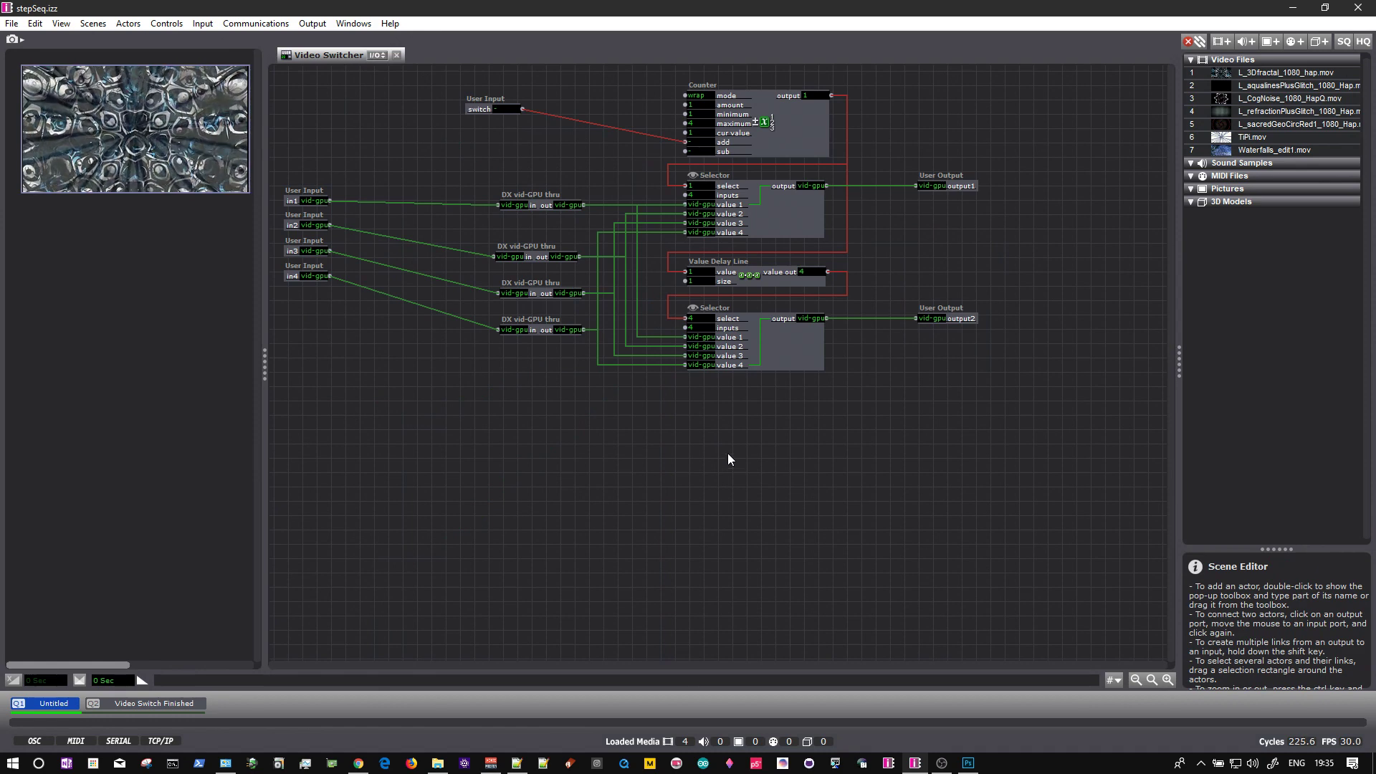
{"action": "double_click", "coordinate": [954, 105]}
{"action": "type", "text": "u"}
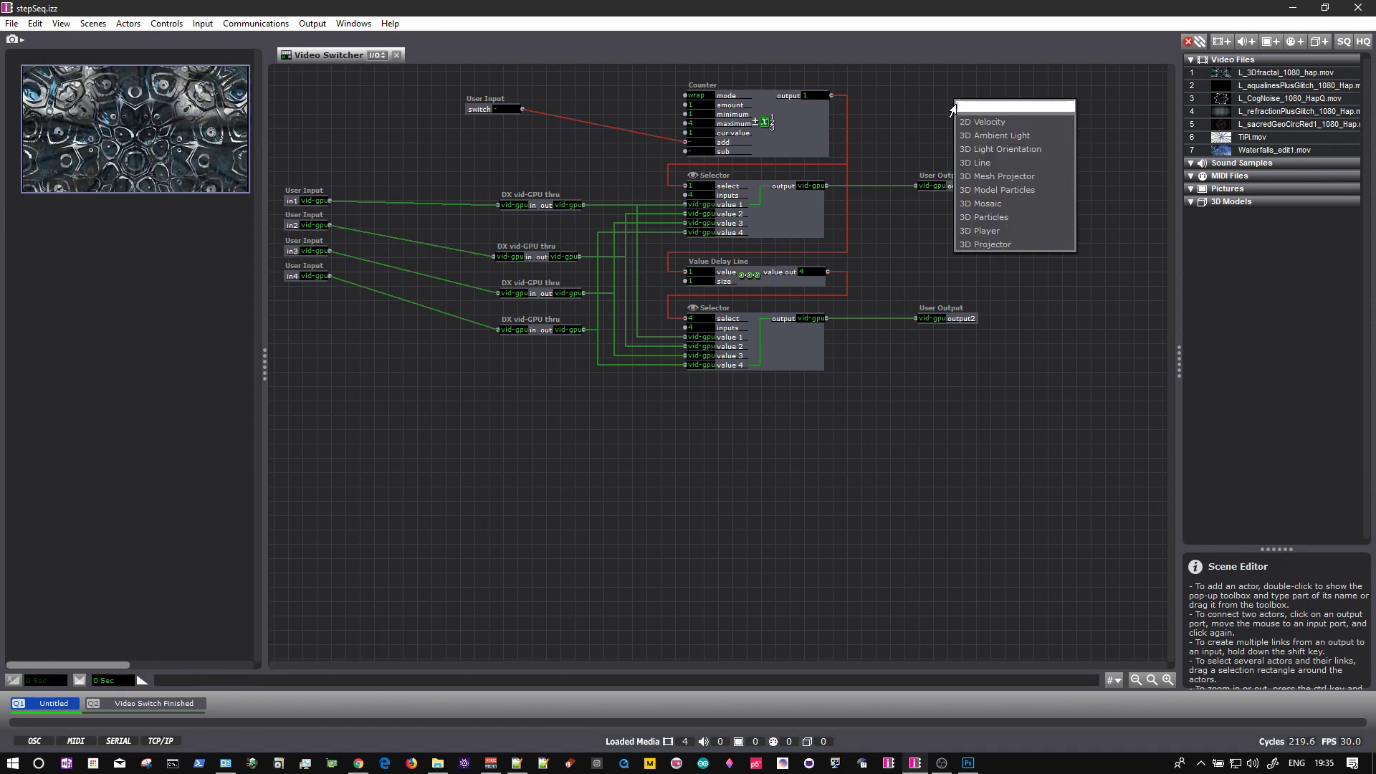
{"action": "type", "text": "ser"}
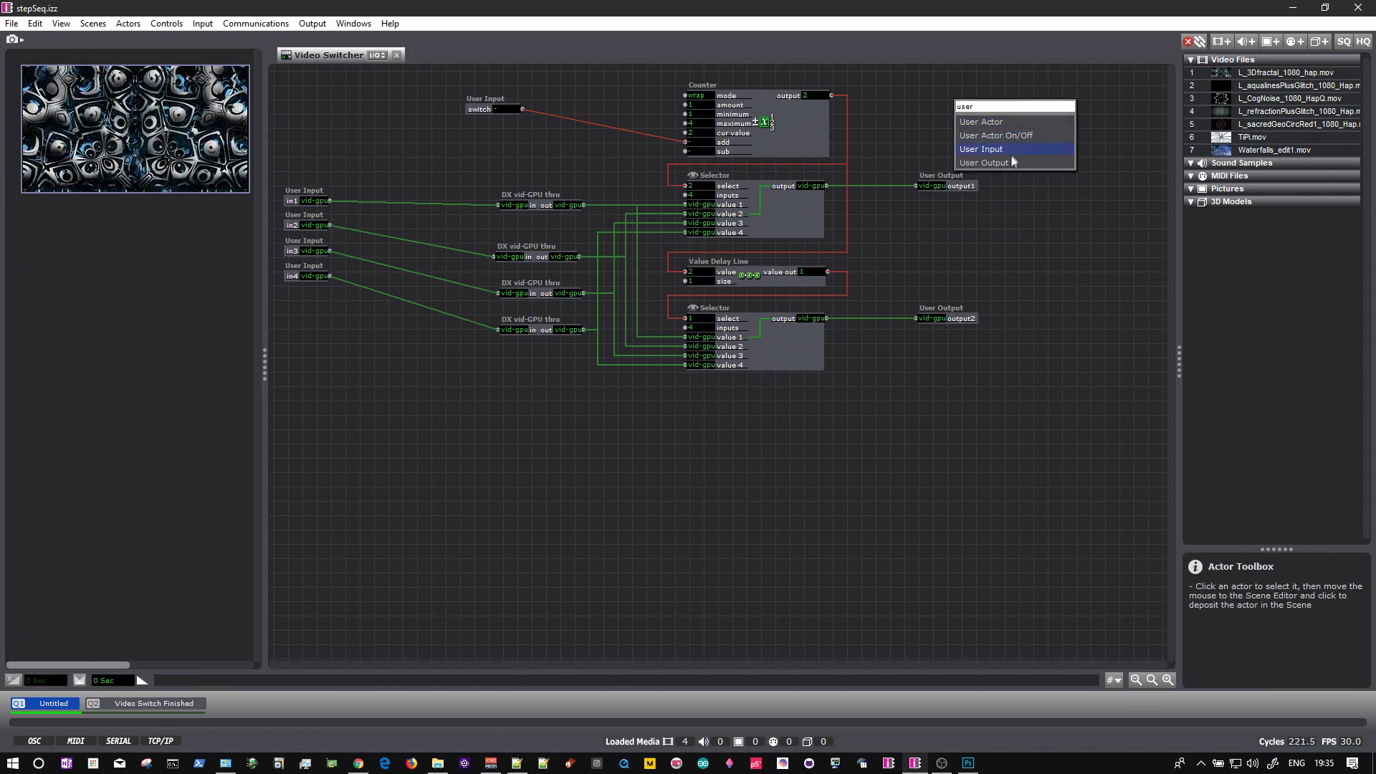
{"action": "left_click", "coordinate": [1009, 162]}
{"action": "left_click", "coordinate": [990, 95]}
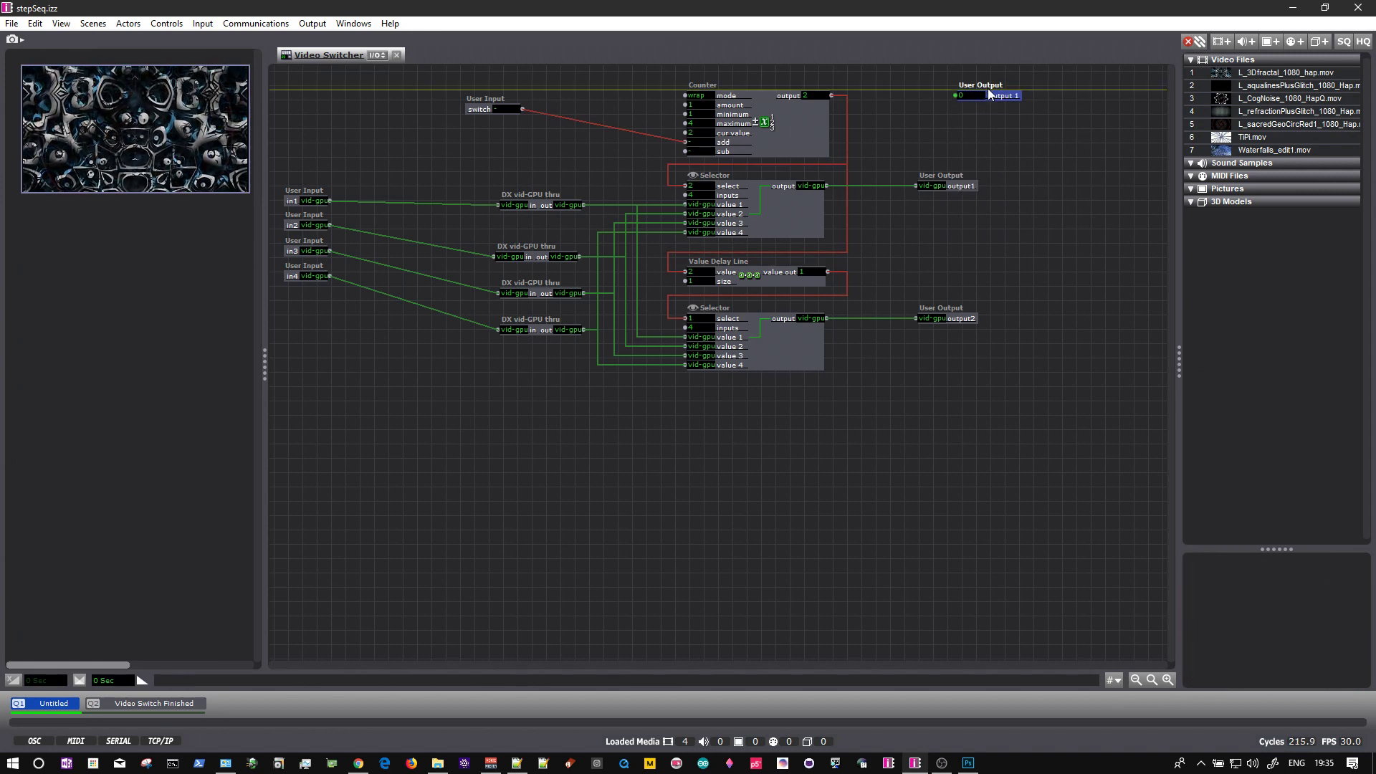
{"action": "left_click", "coordinate": [831, 96]}
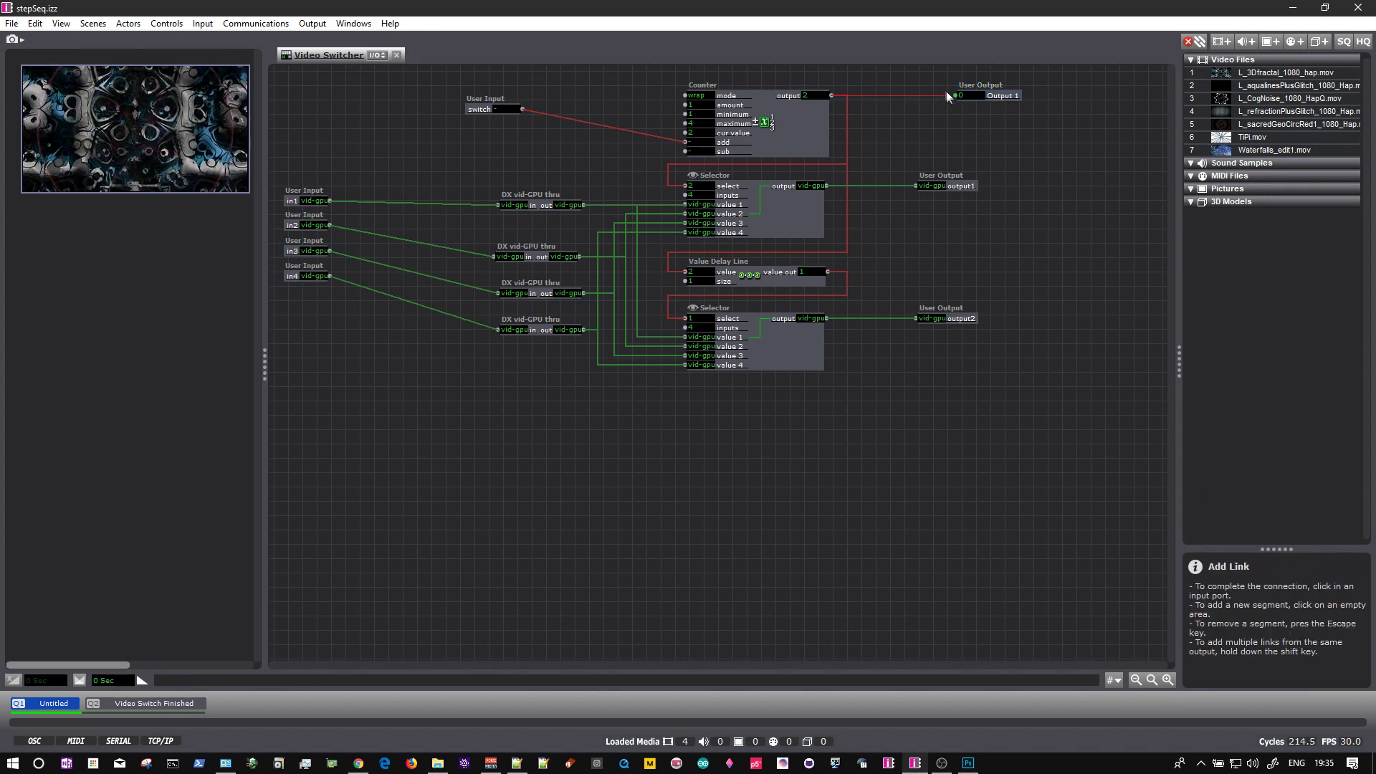
{"action": "left_click", "coordinate": [955, 95]}
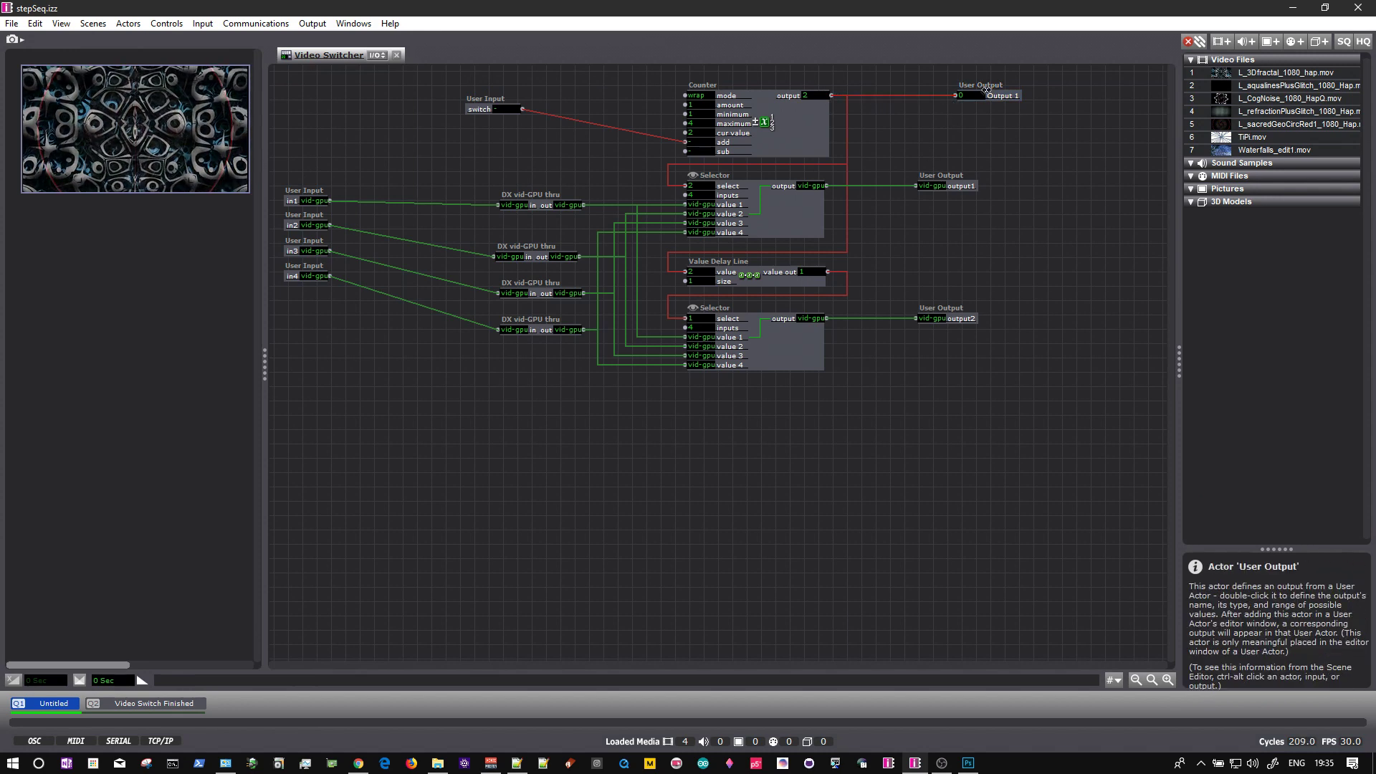
Name the User Output connected to the Counter "vid1 active", keeping its data type as Match Property
{"action": "double_click", "coordinate": [1006, 96]}
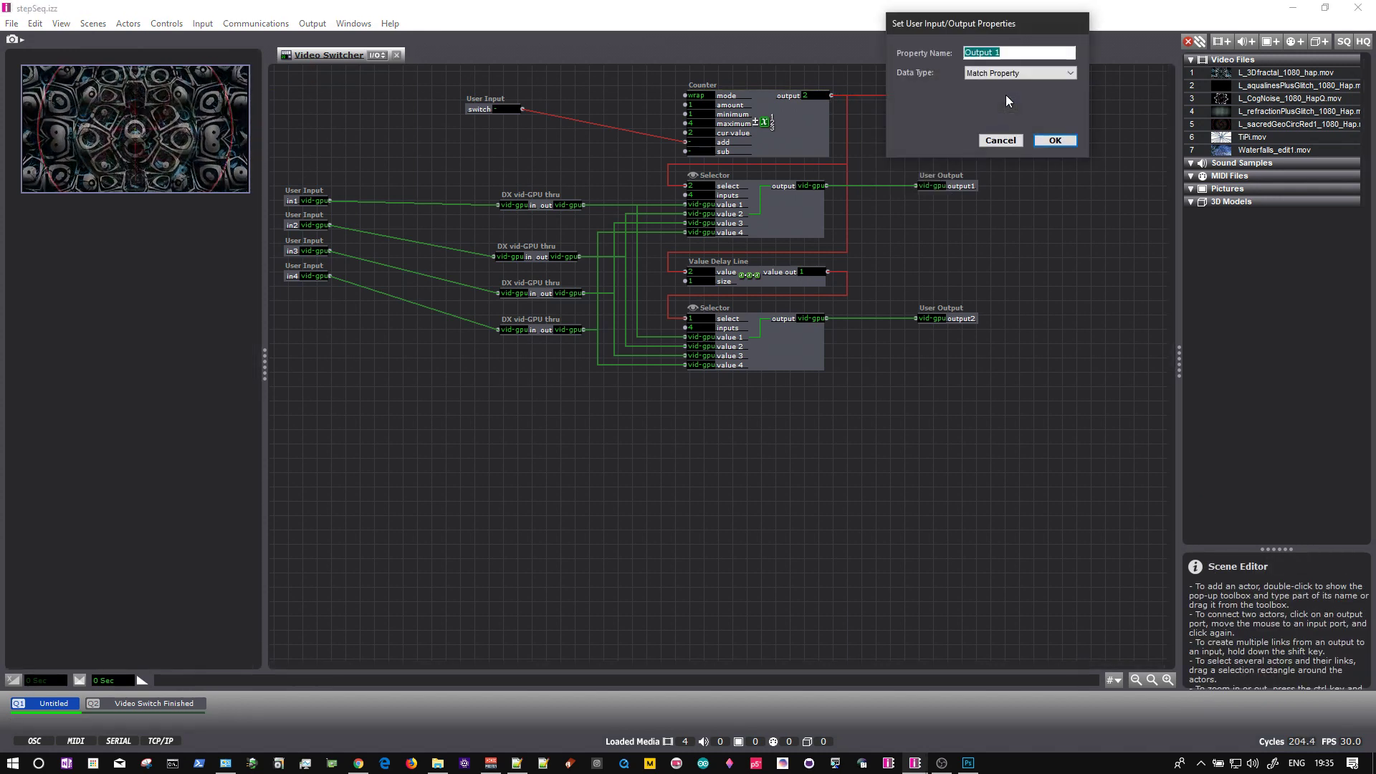
{"action": "type", "text": "vid"}
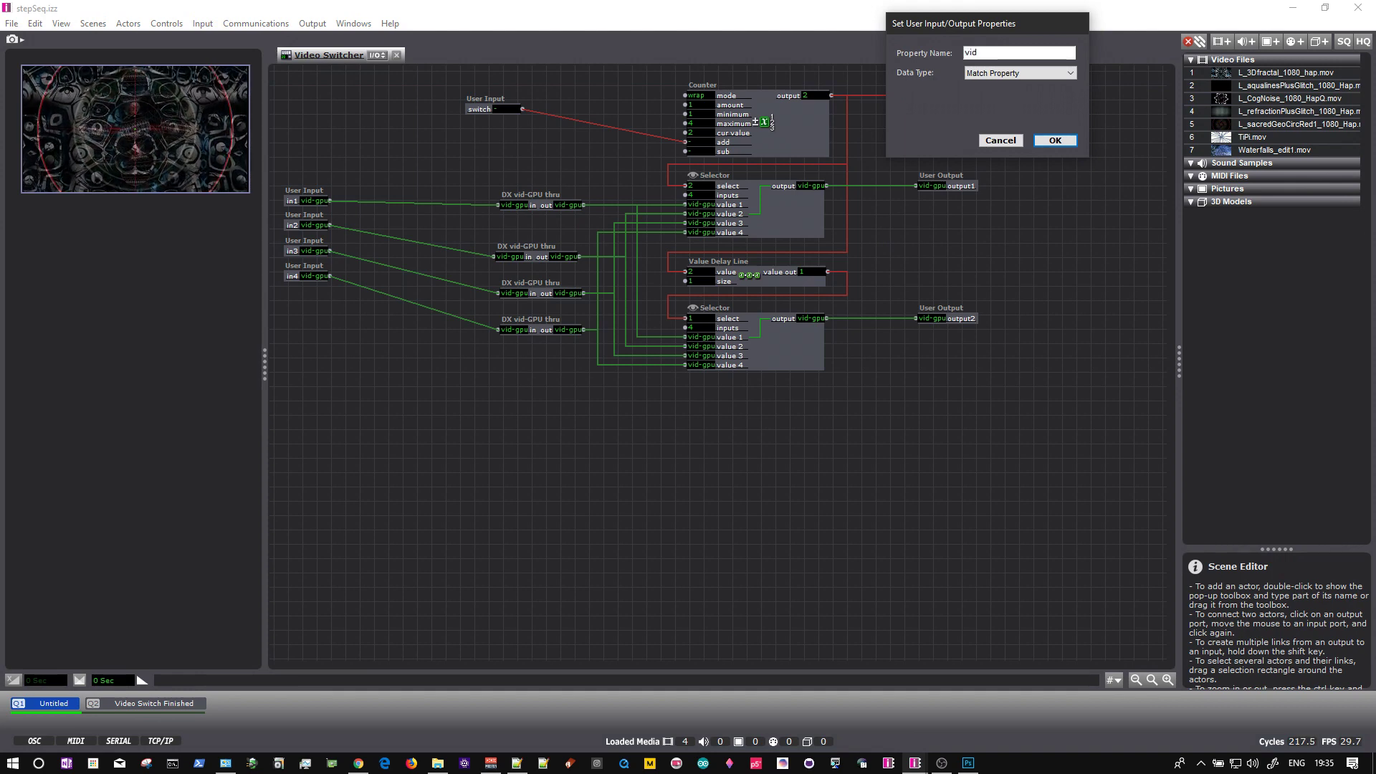
{"action": "type", "text": "1 active"}
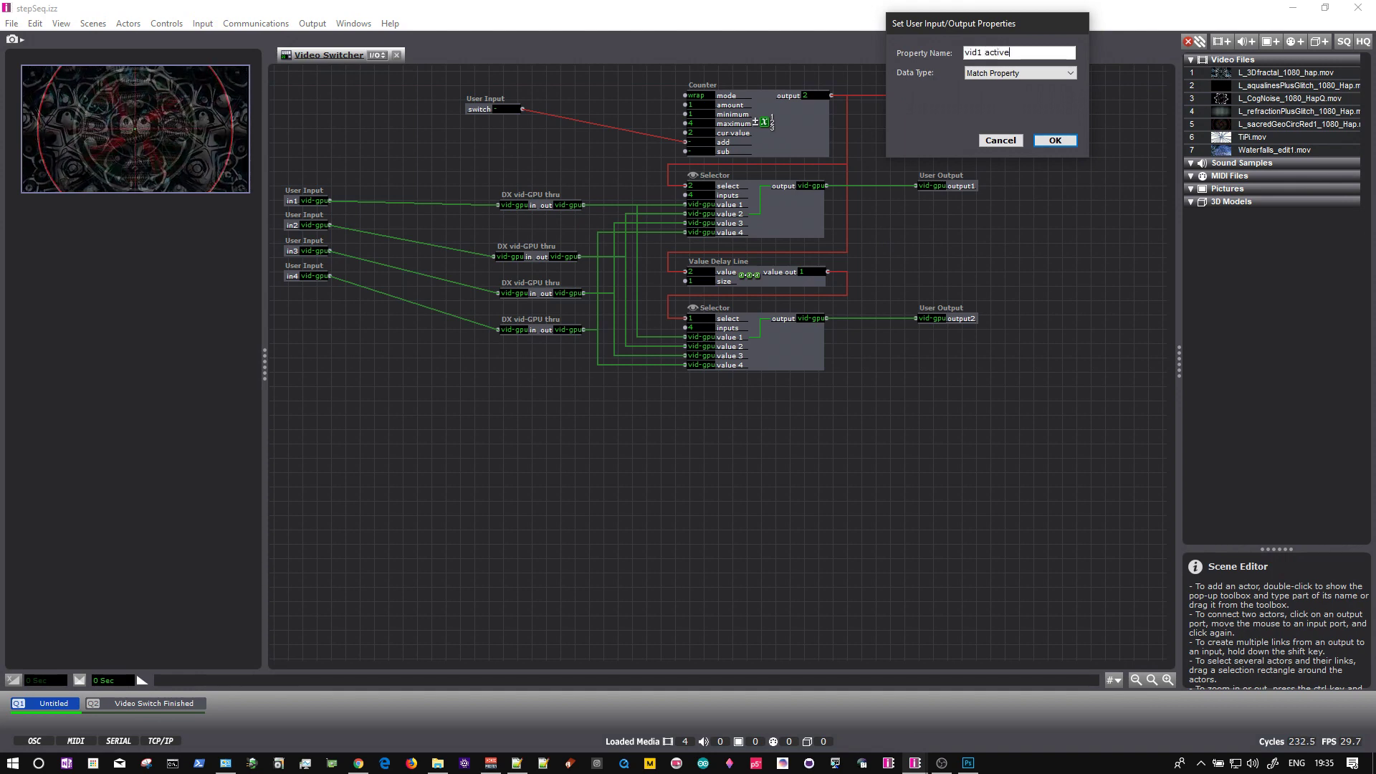
{"action": "left_click", "coordinate": [1075, 140]}
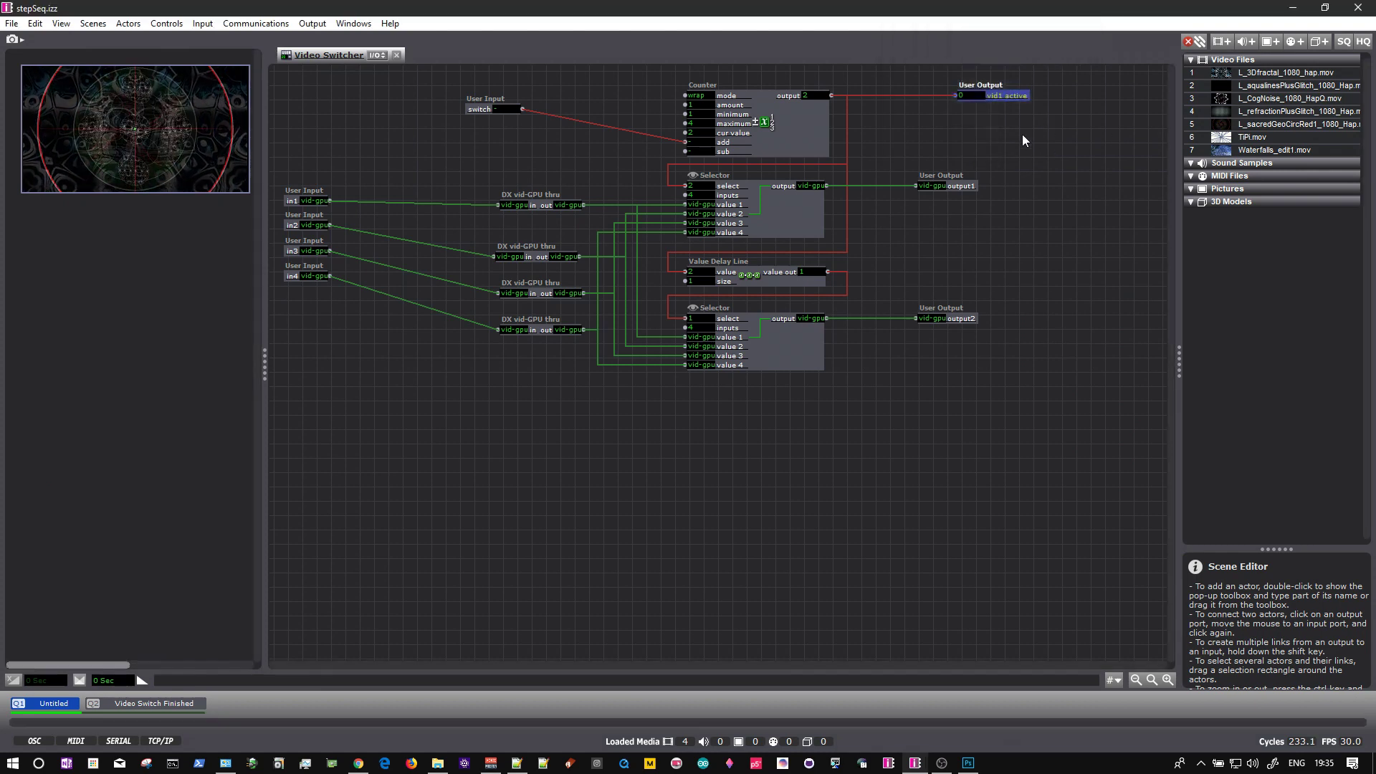
Duplicate the "vid1 active" User Output level with the Value Delay Line and link the delay line's value out to the copy
{"action": "left_click_drag", "start_coordinate": [994, 92], "coordinate": [993, 267]}
{"action": "left_click", "coordinate": [827, 271]}
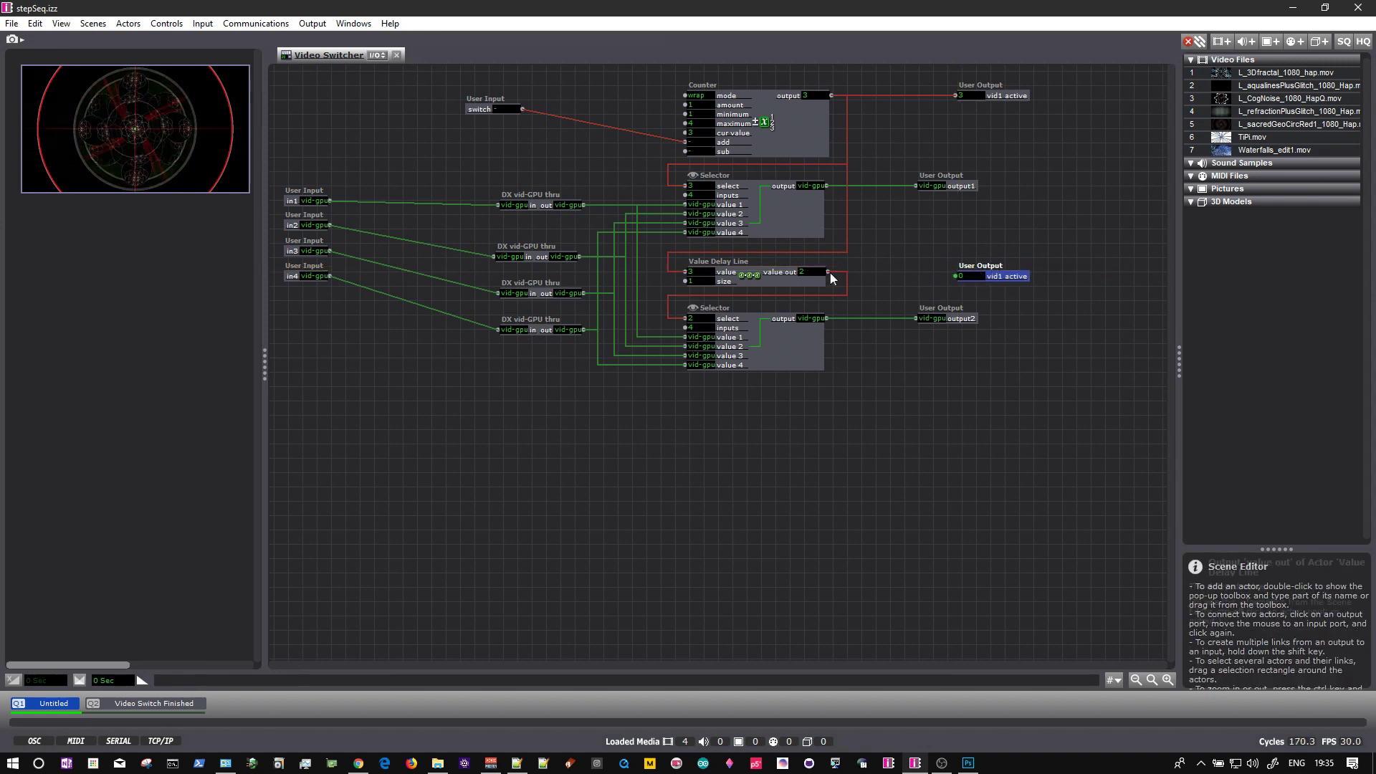
{"action": "left_click", "coordinate": [954, 276]}
{"action": "left_click_drag", "start_coordinate": [973, 265], "coordinate": [973, 261]}
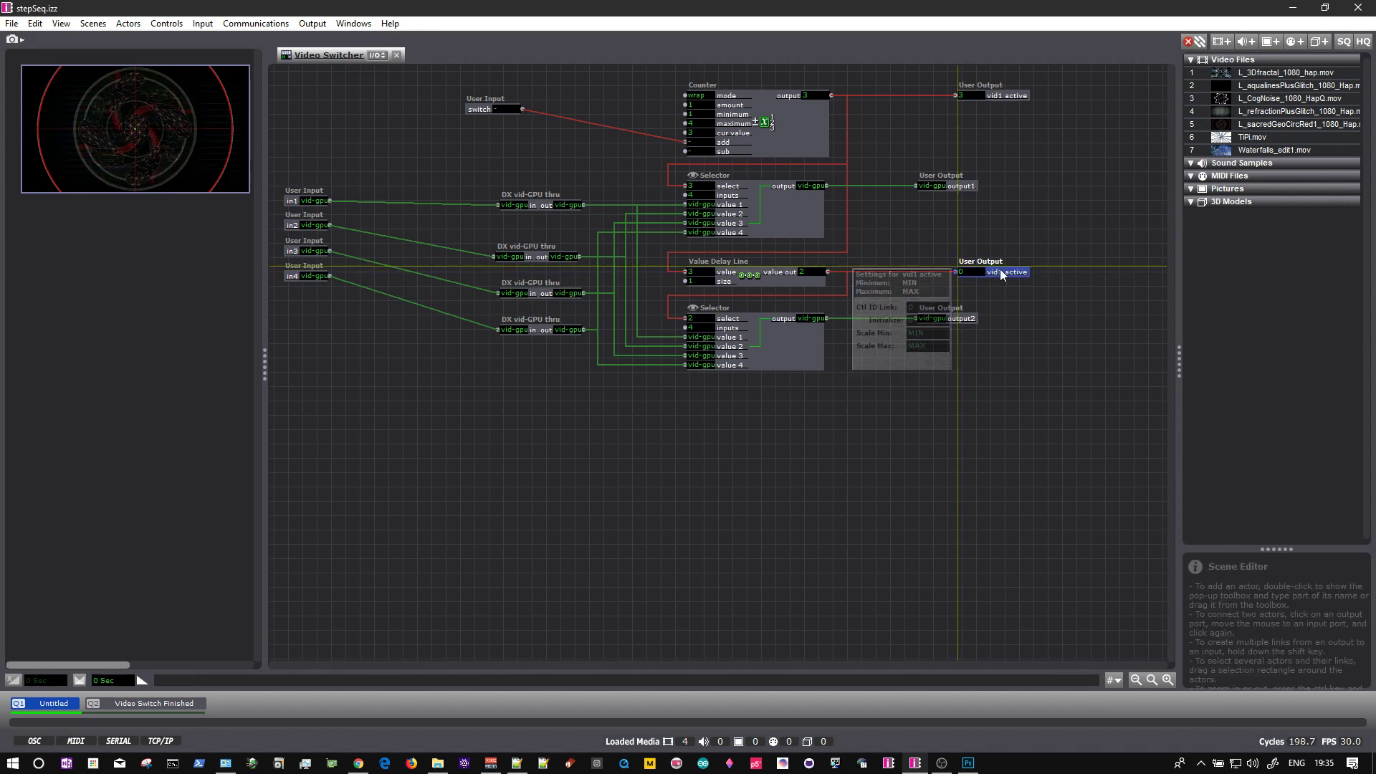
Rename the User Output fed by the Value Delay Line "vid2 active"
{"action": "double_click", "coordinate": [1000, 272]}
{"action": "left_click", "coordinate": [986, 230]}
{"action": "key", "text": "BackSpace"}
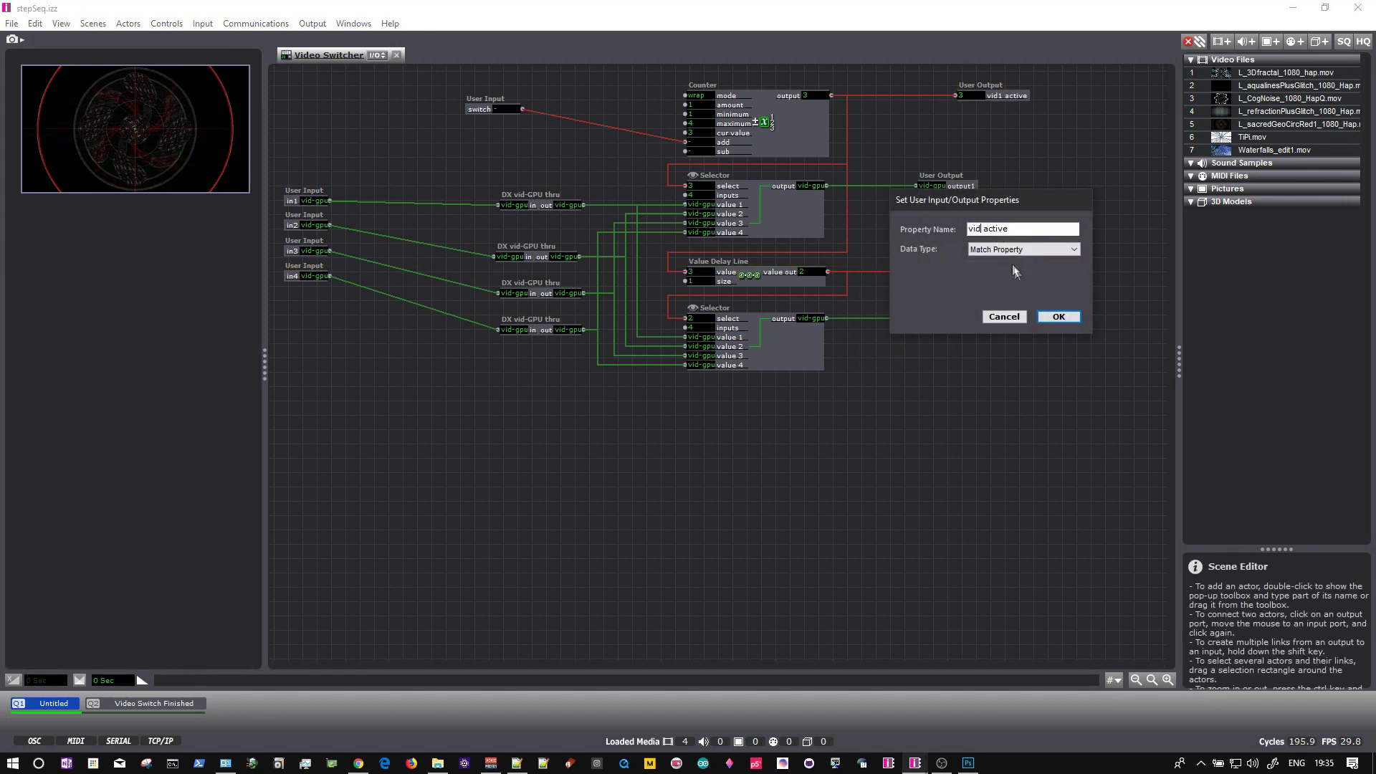
{"action": "type", "text": "2"}
{"action": "left_click", "coordinate": [1046, 319]}
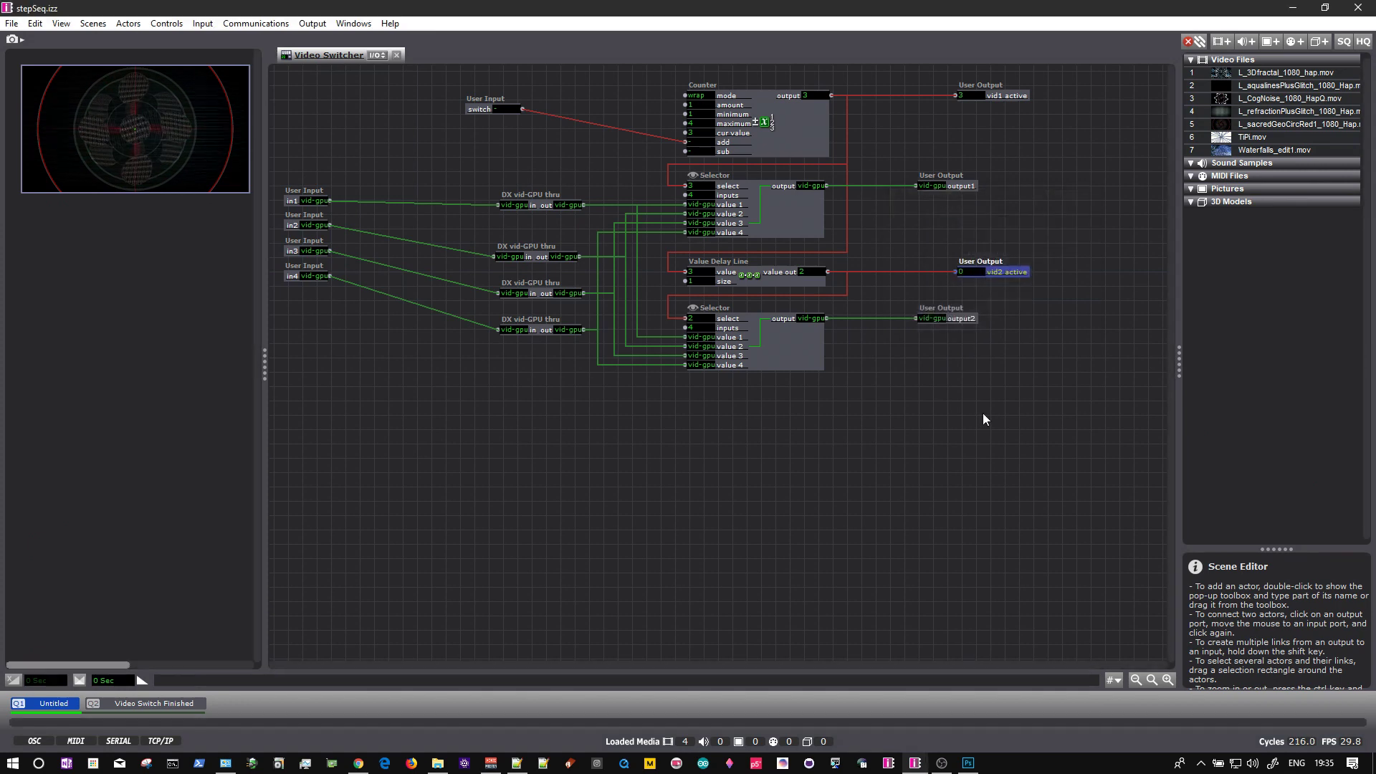
Close the Video Switcher's editor, saving the changes and updating all instances of the user actor
{"action": "left_click", "coordinate": [396, 57]}
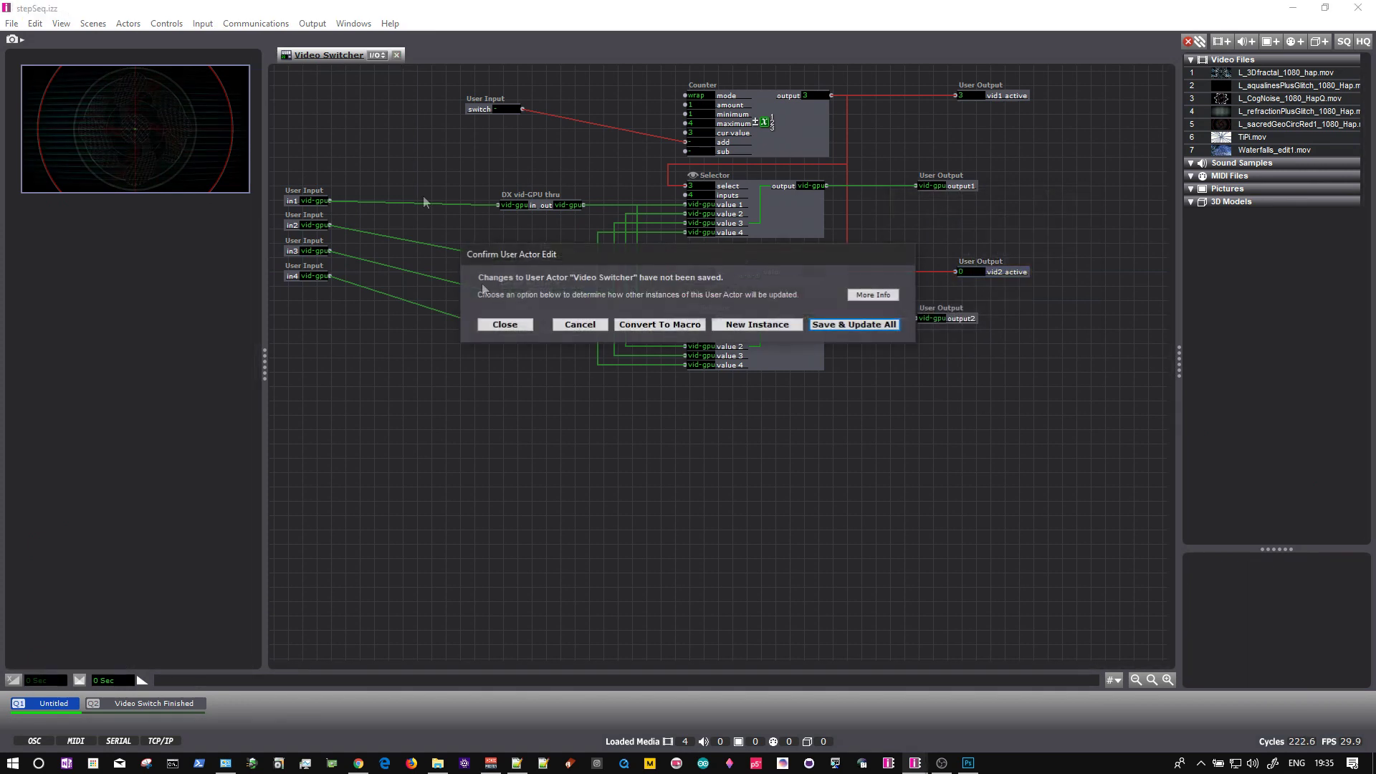
{"action": "left_click", "coordinate": [868, 322]}
{"action": "left_click", "coordinate": [821, 430]}
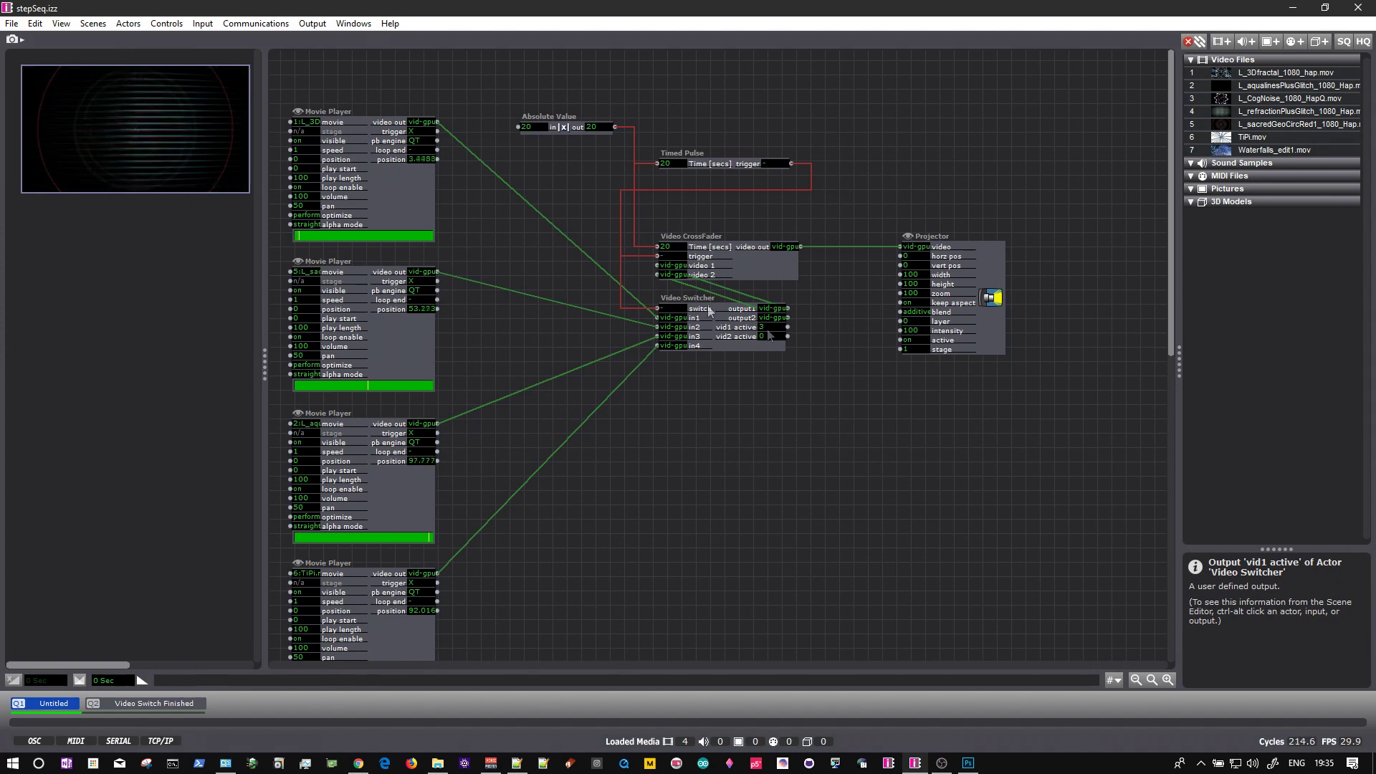
Set the Absolute Value actor's shared time value to 3
{"action": "left_click", "coordinate": [534, 126]}
{"action": "type", "text": "3"}
{"action": "key", "text": "Return"}
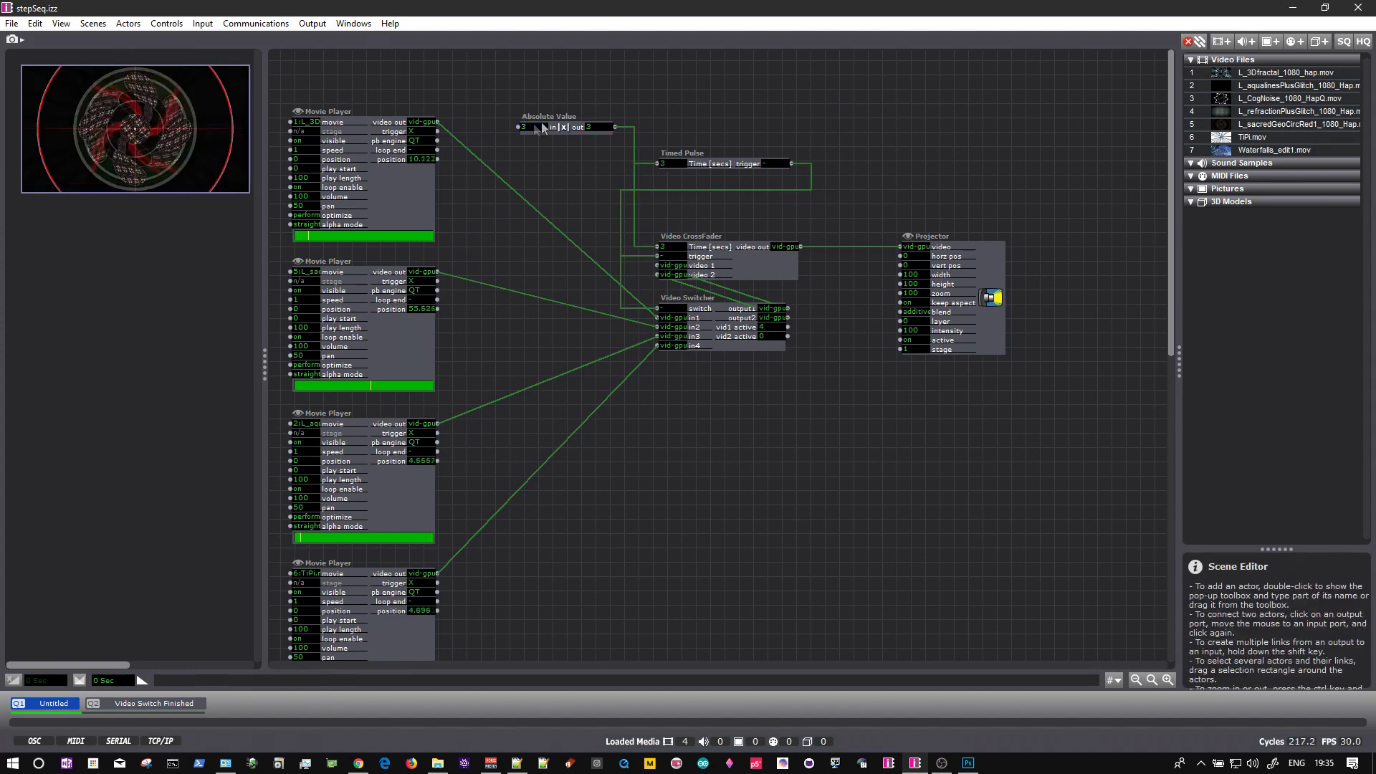